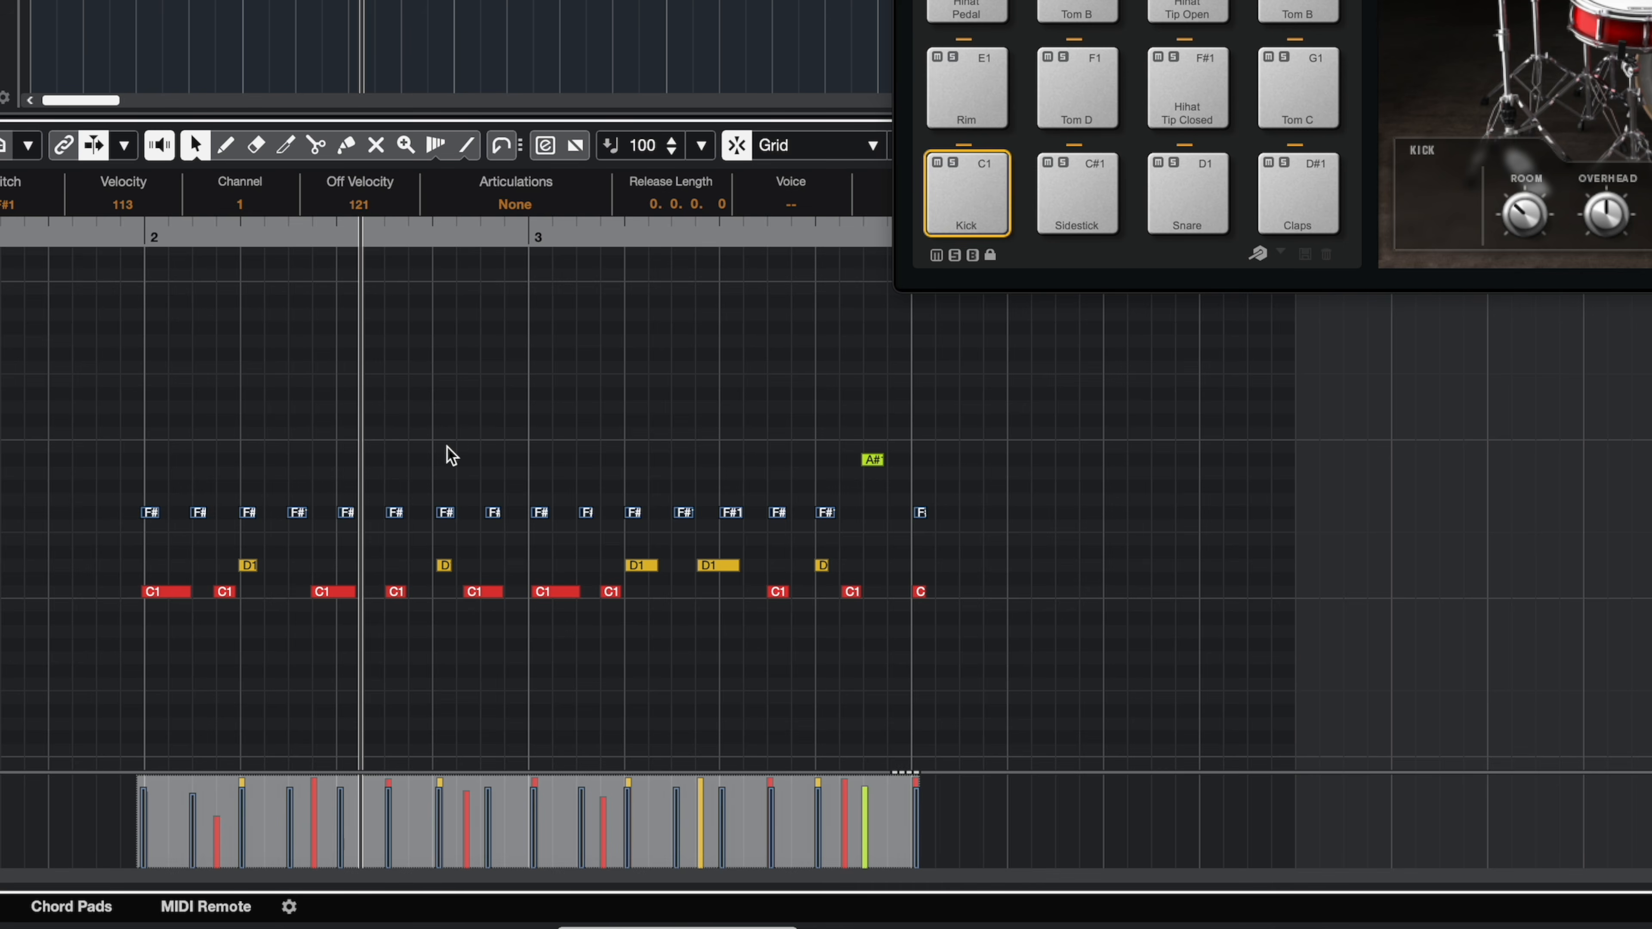
Step: Deselect all notes and pick the overlapping velocity bar at the first snare hit
{"action": "left_click", "coordinate": [484, 795]}
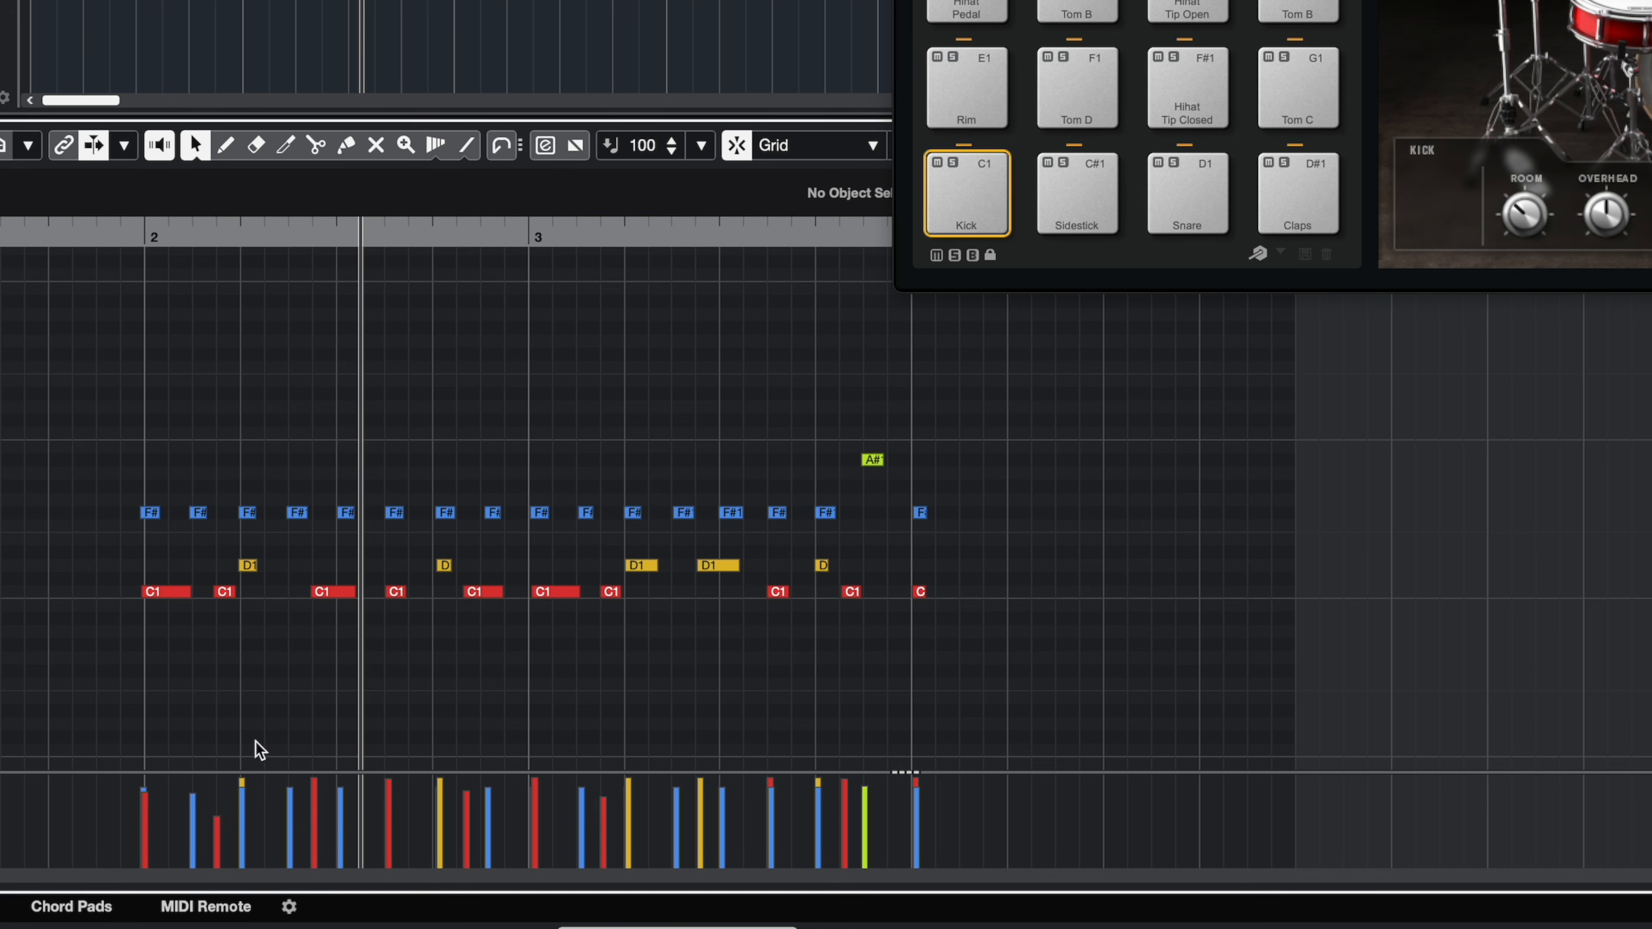
{"action": "left_click", "coordinate": [243, 807]}
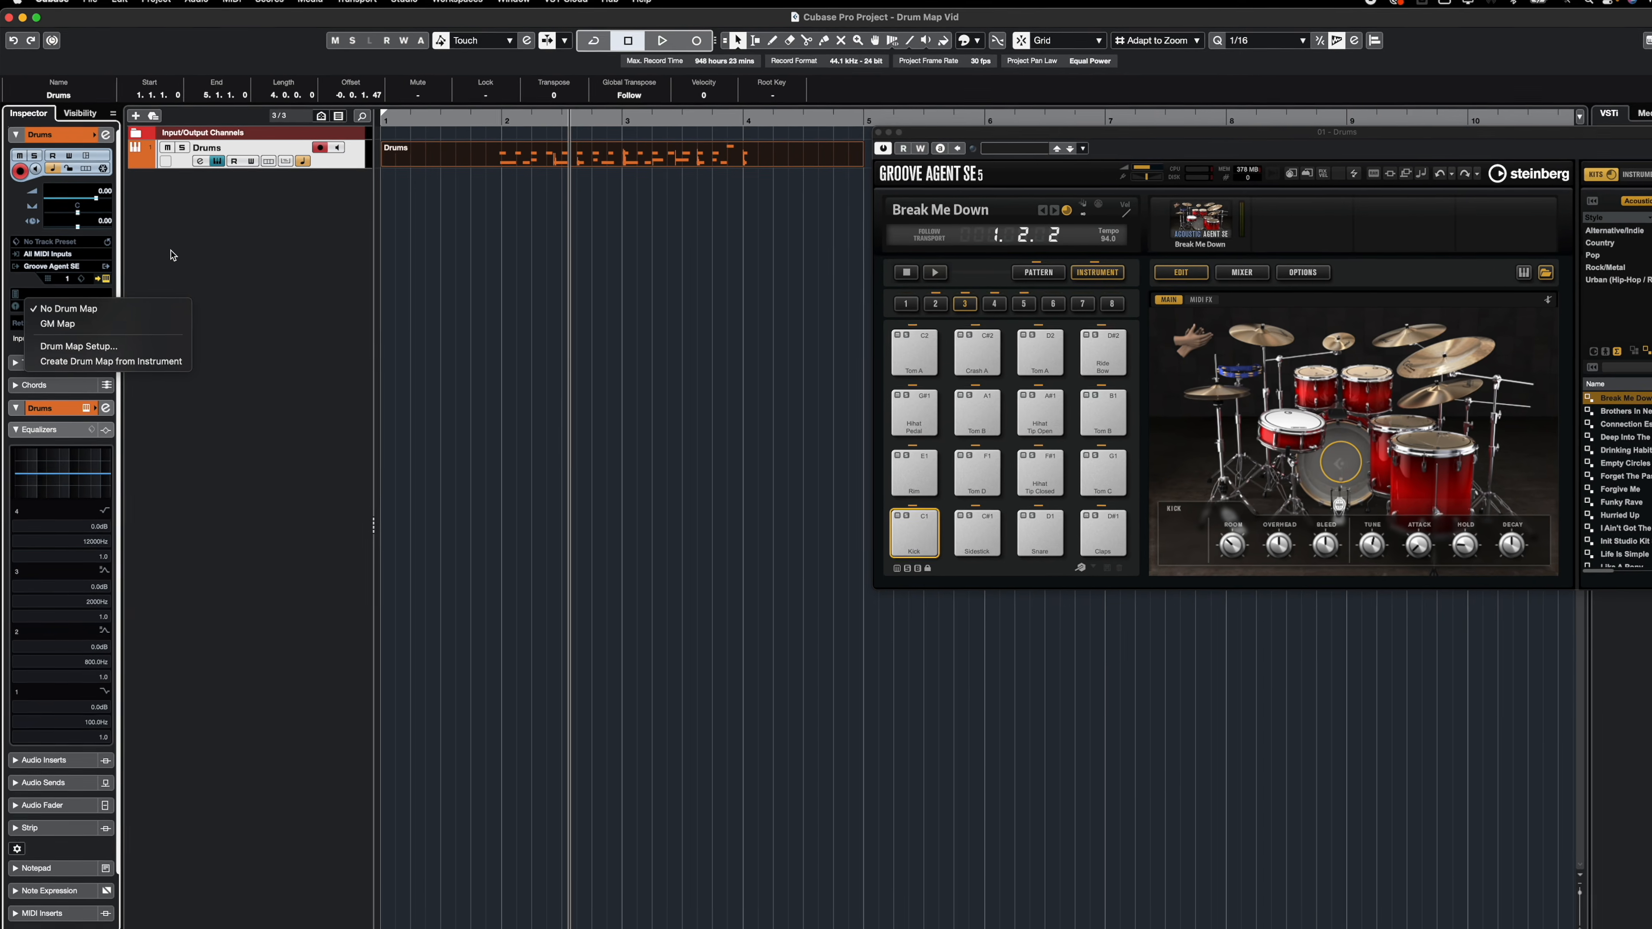
Step: Assign the GM Map drum map to the Drums track
{"action": "left_click", "coordinate": [113, 306]}
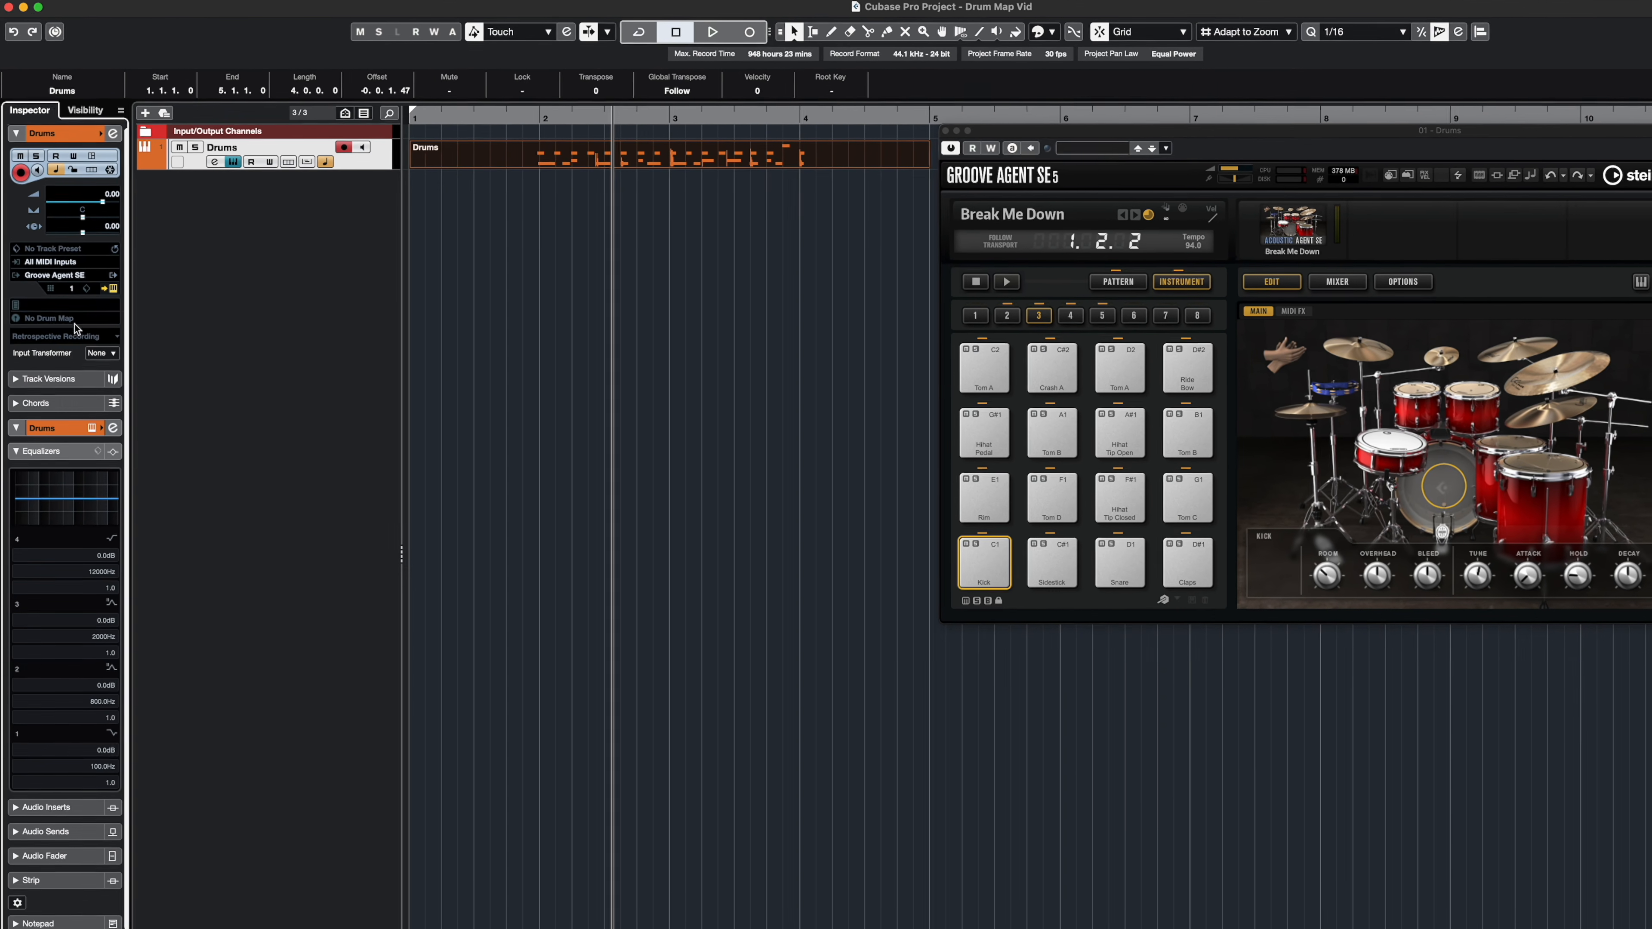
{"action": "left_click", "coordinate": [62, 317]}
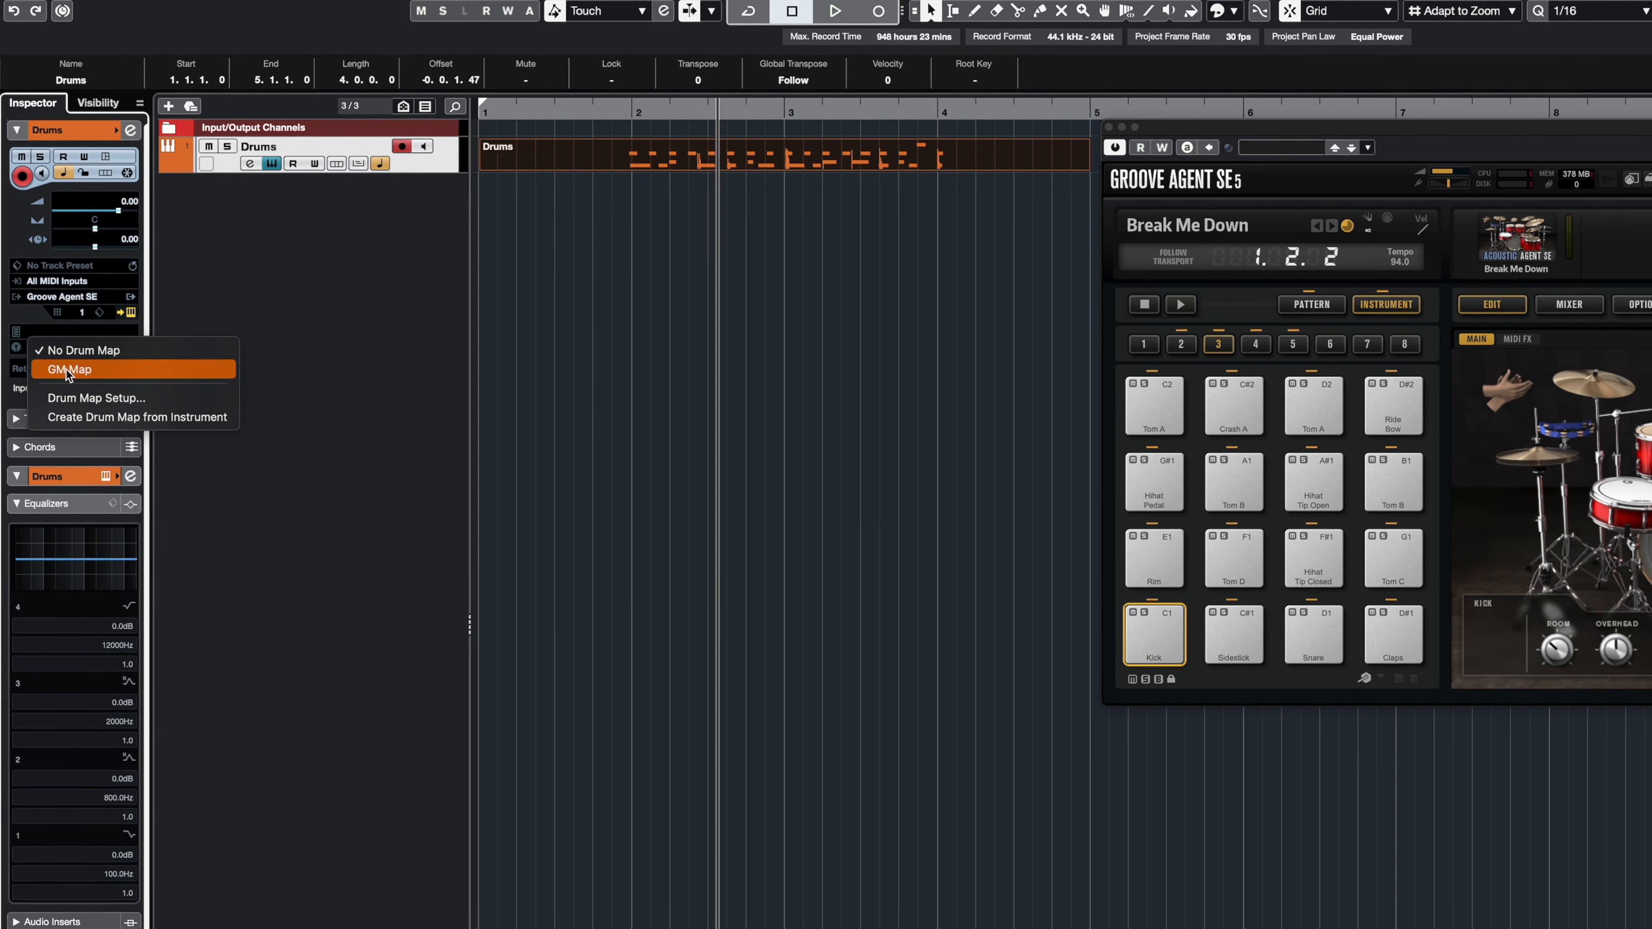
{"action": "left_click", "coordinate": [66, 369]}
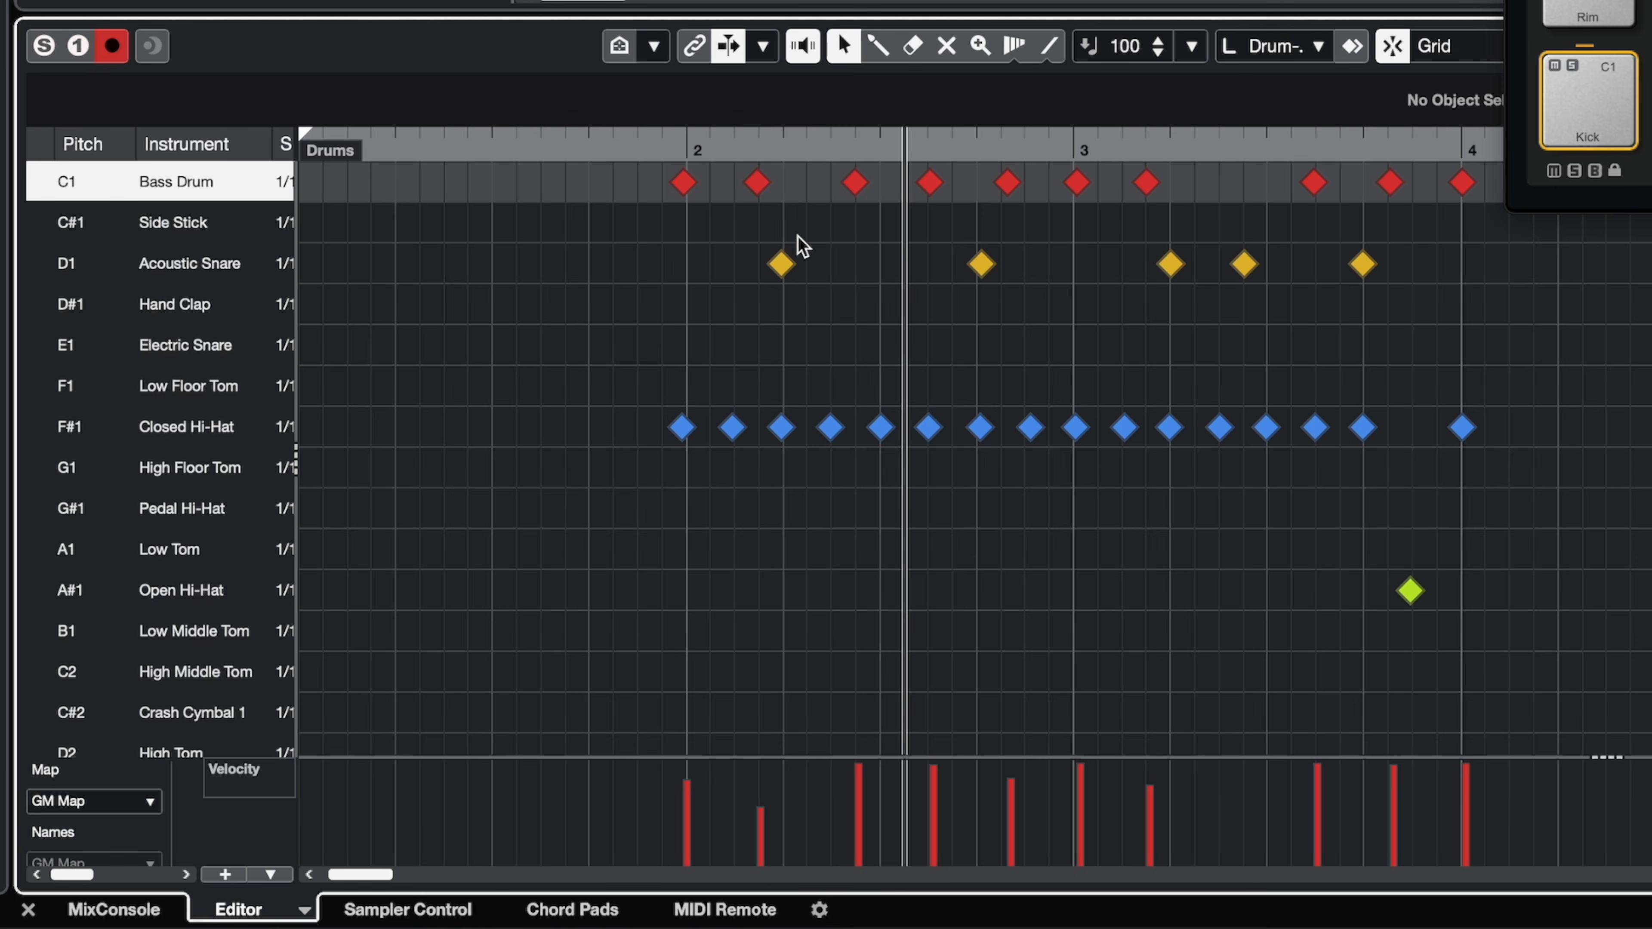
Step: Select the first Acoustic Snare note, then the second Bass Drum note, and redraw the velocity of the Bass Drum hit at bar 2
{"action": "left_click", "coordinate": [786, 262]}
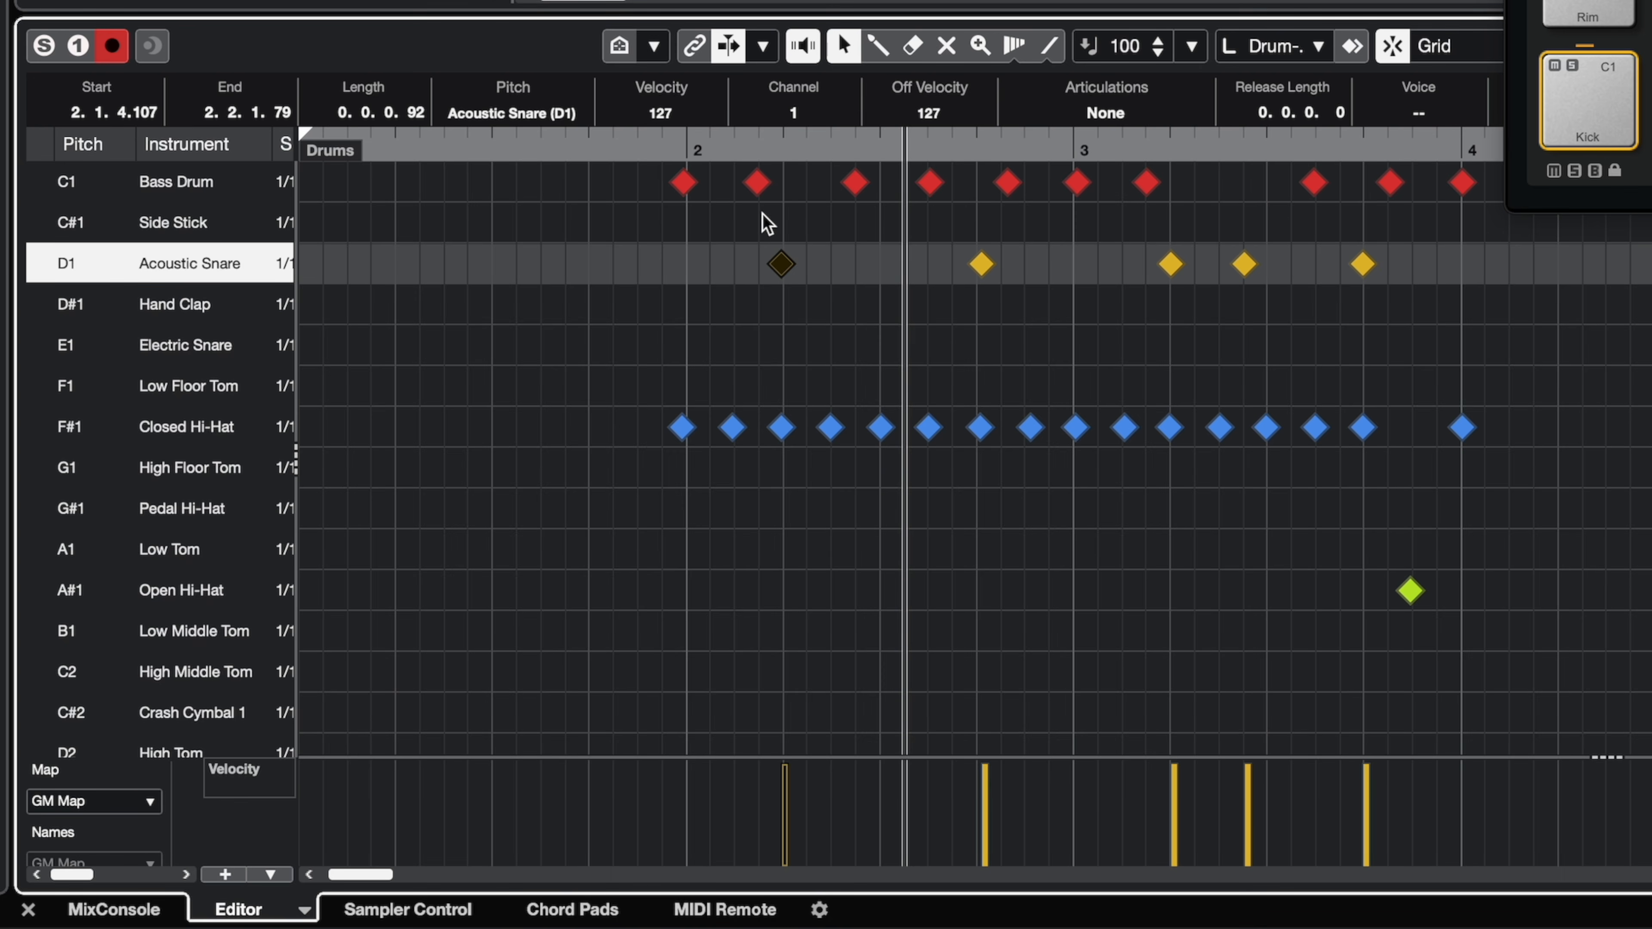
{"action": "left_click", "coordinate": [758, 184]}
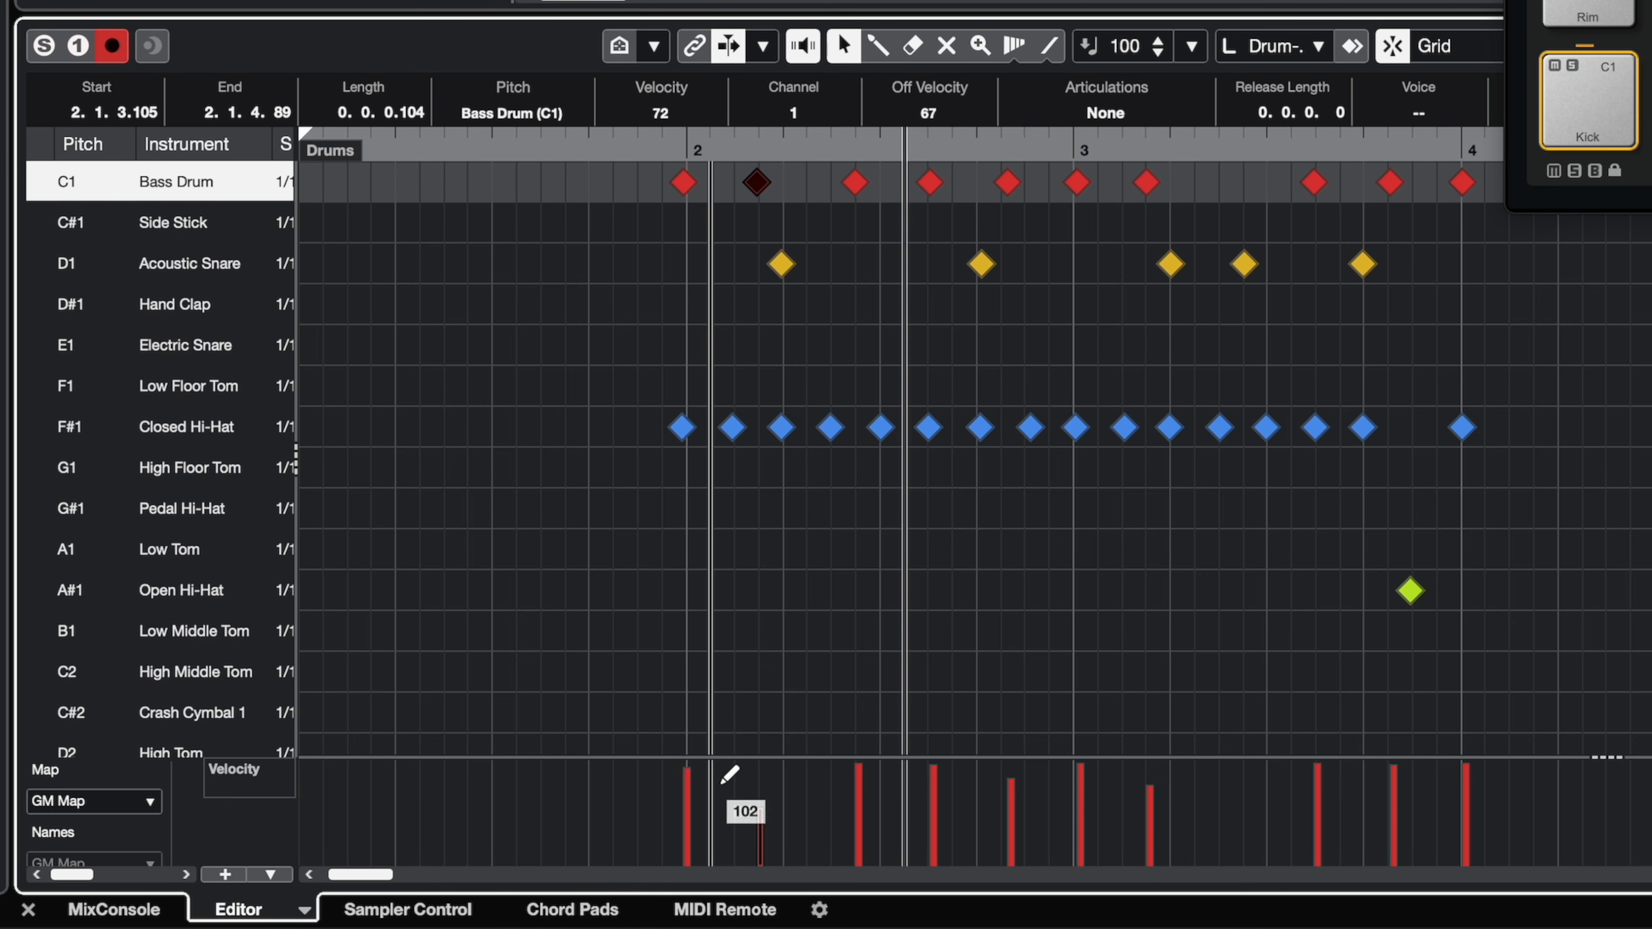
{"action": "mouse_move", "coordinate": [700, 764]}
{"action": "left_mouse_down"}
{"action": "mouse_move", "coordinate": [697, 801]}
{"action": "mouse_move", "coordinate": [699, 767]}
{"action": "mouse_move", "coordinate": [697, 787]}
{"action": "left_mouse_up"}
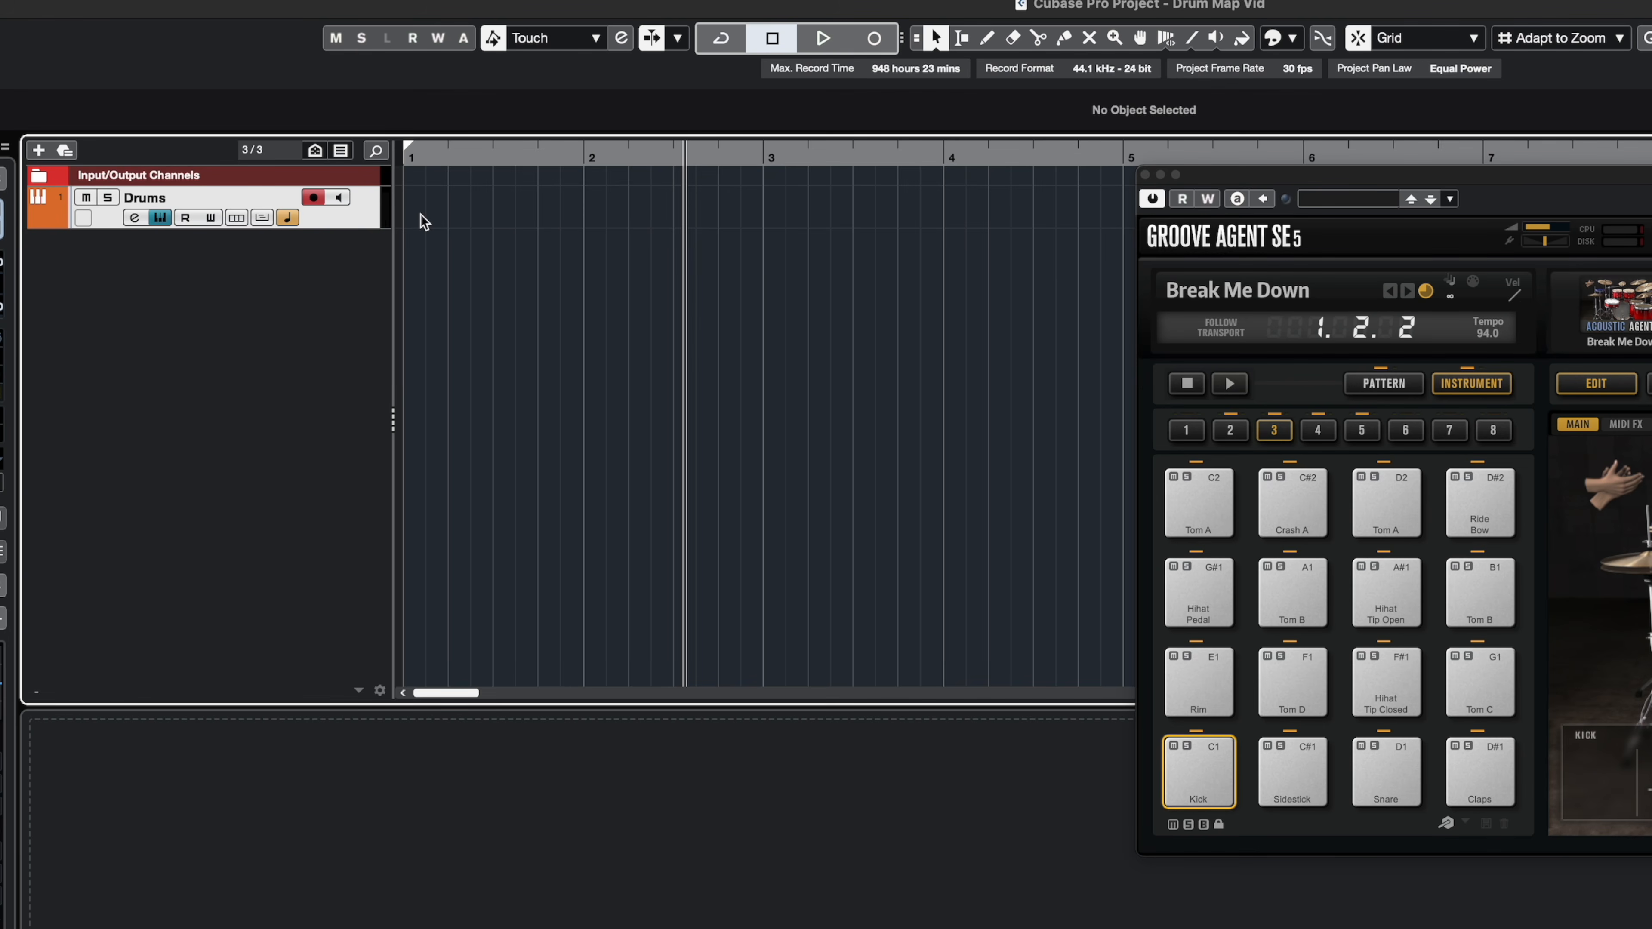
Step: Draw a one-bar MIDI part from bar 1 to bar 2 on the Drums track and open it for editing
{"action": "key", "text": "8"}
{"action": "mouse_move", "coordinate": [423, 207]}
{"action": "left_mouse_down"}
{"action": "mouse_move", "coordinate": [601, 203]}
{"action": "mouse_move", "coordinate": [588, 205]}
{"action": "left_mouse_up"}
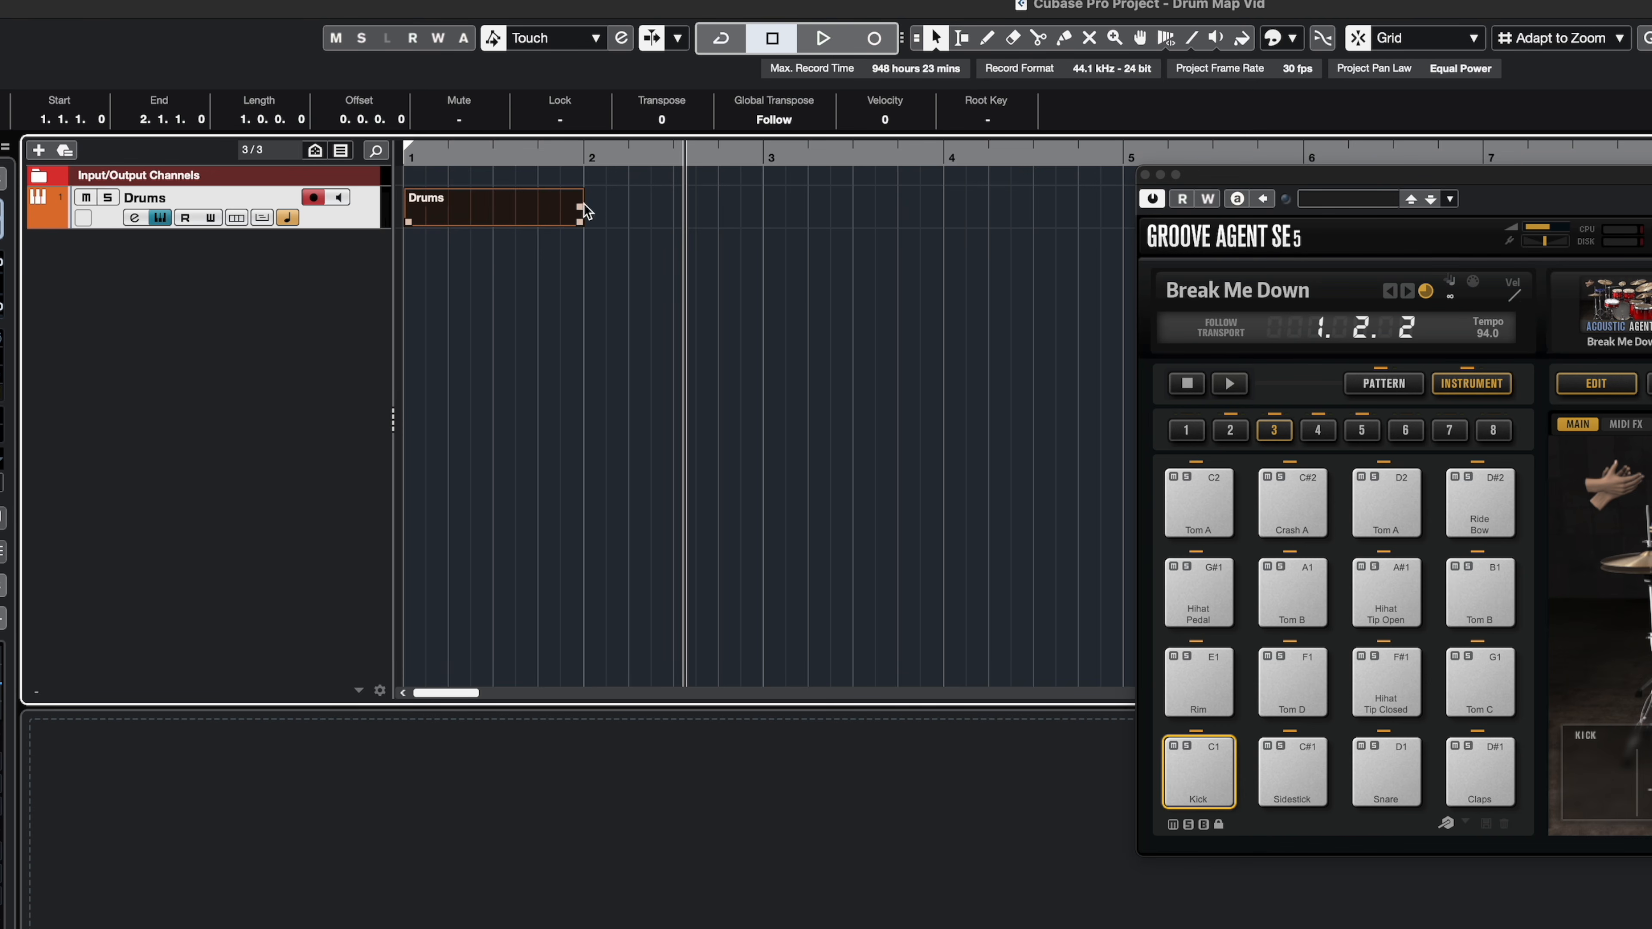
{"action": "double_click", "coordinate": [487, 217]}
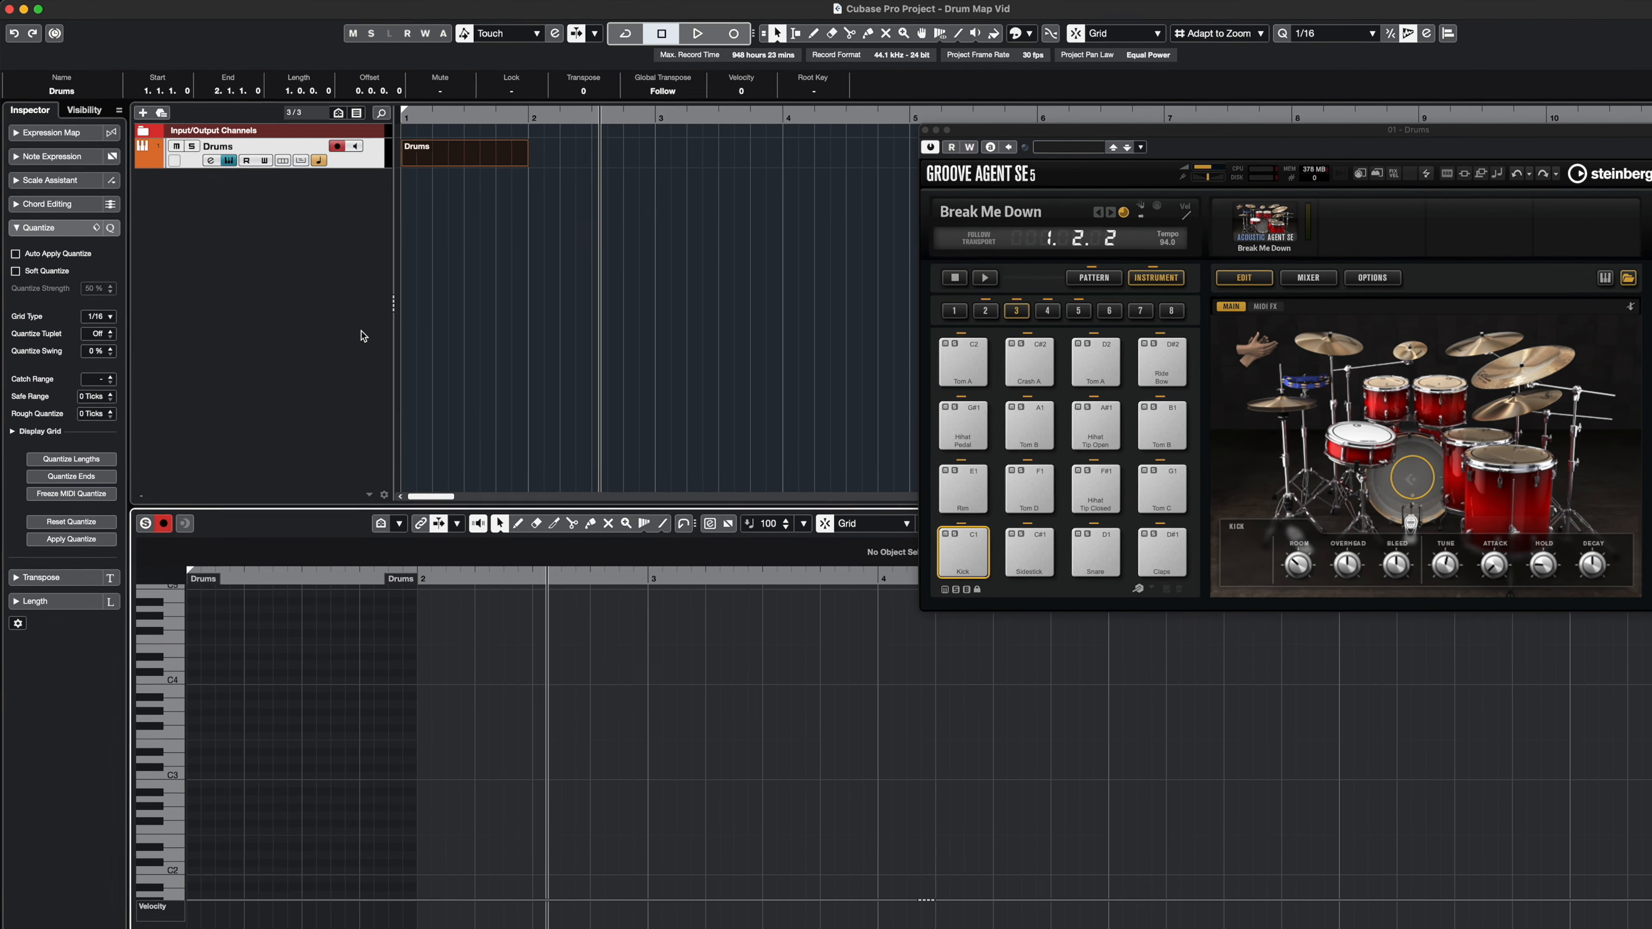
Step: Assign the GM Map to the Drums track so the new part uses the drum editor
{"action": "key", "text": "Return"}
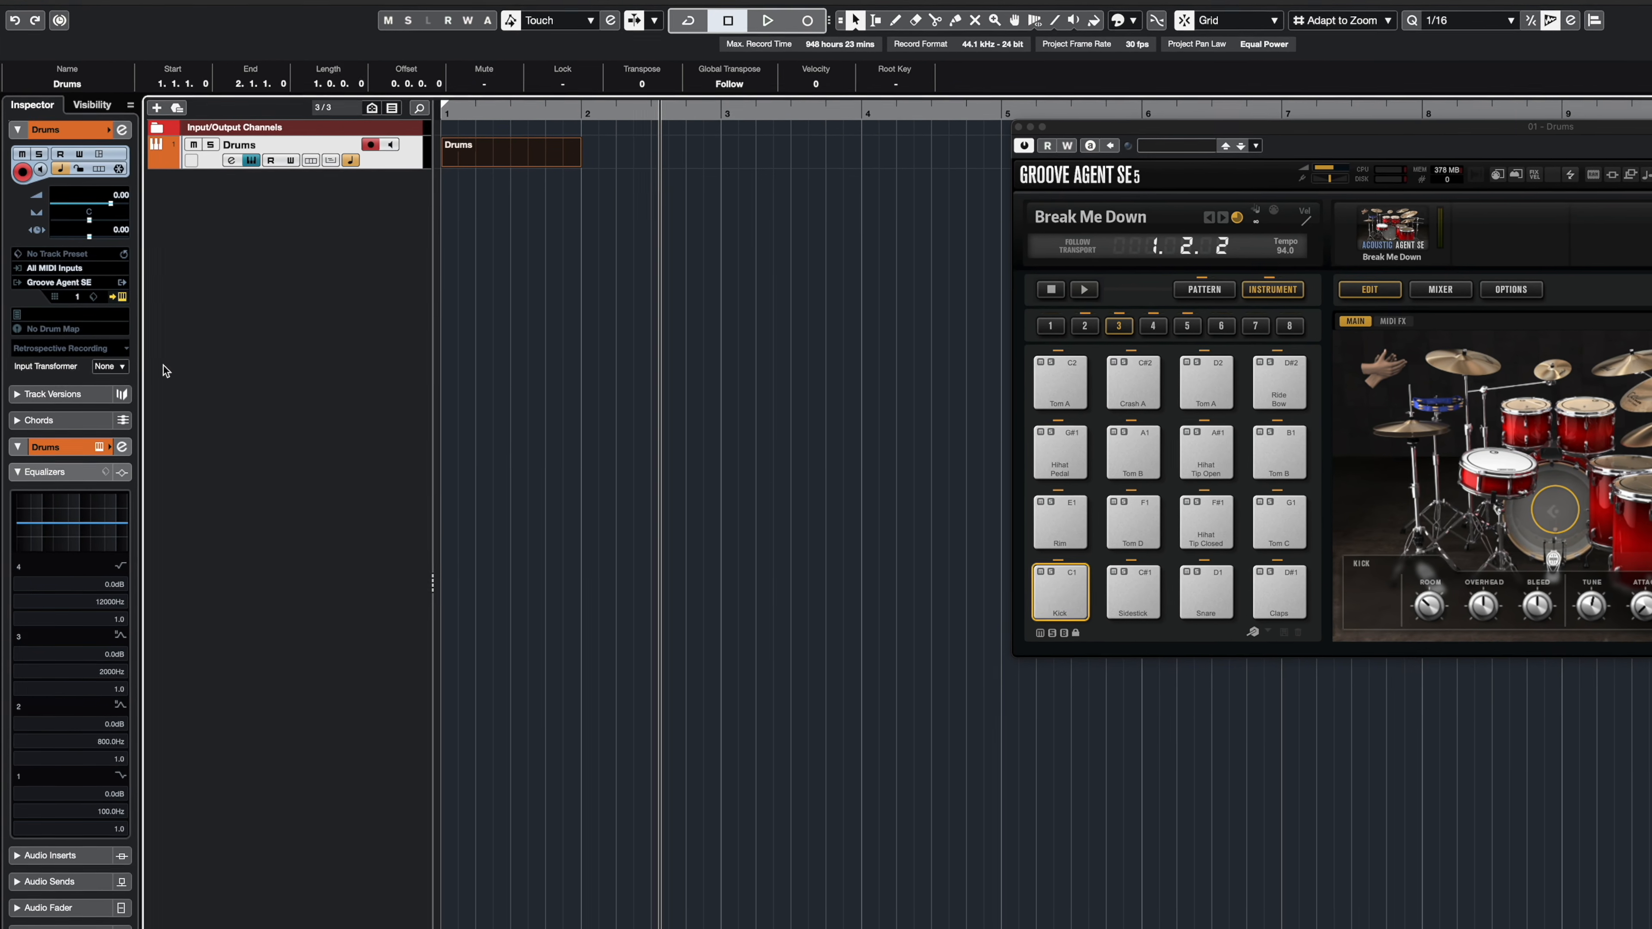
{"action": "left_click", "coordinate": [68, 338]}
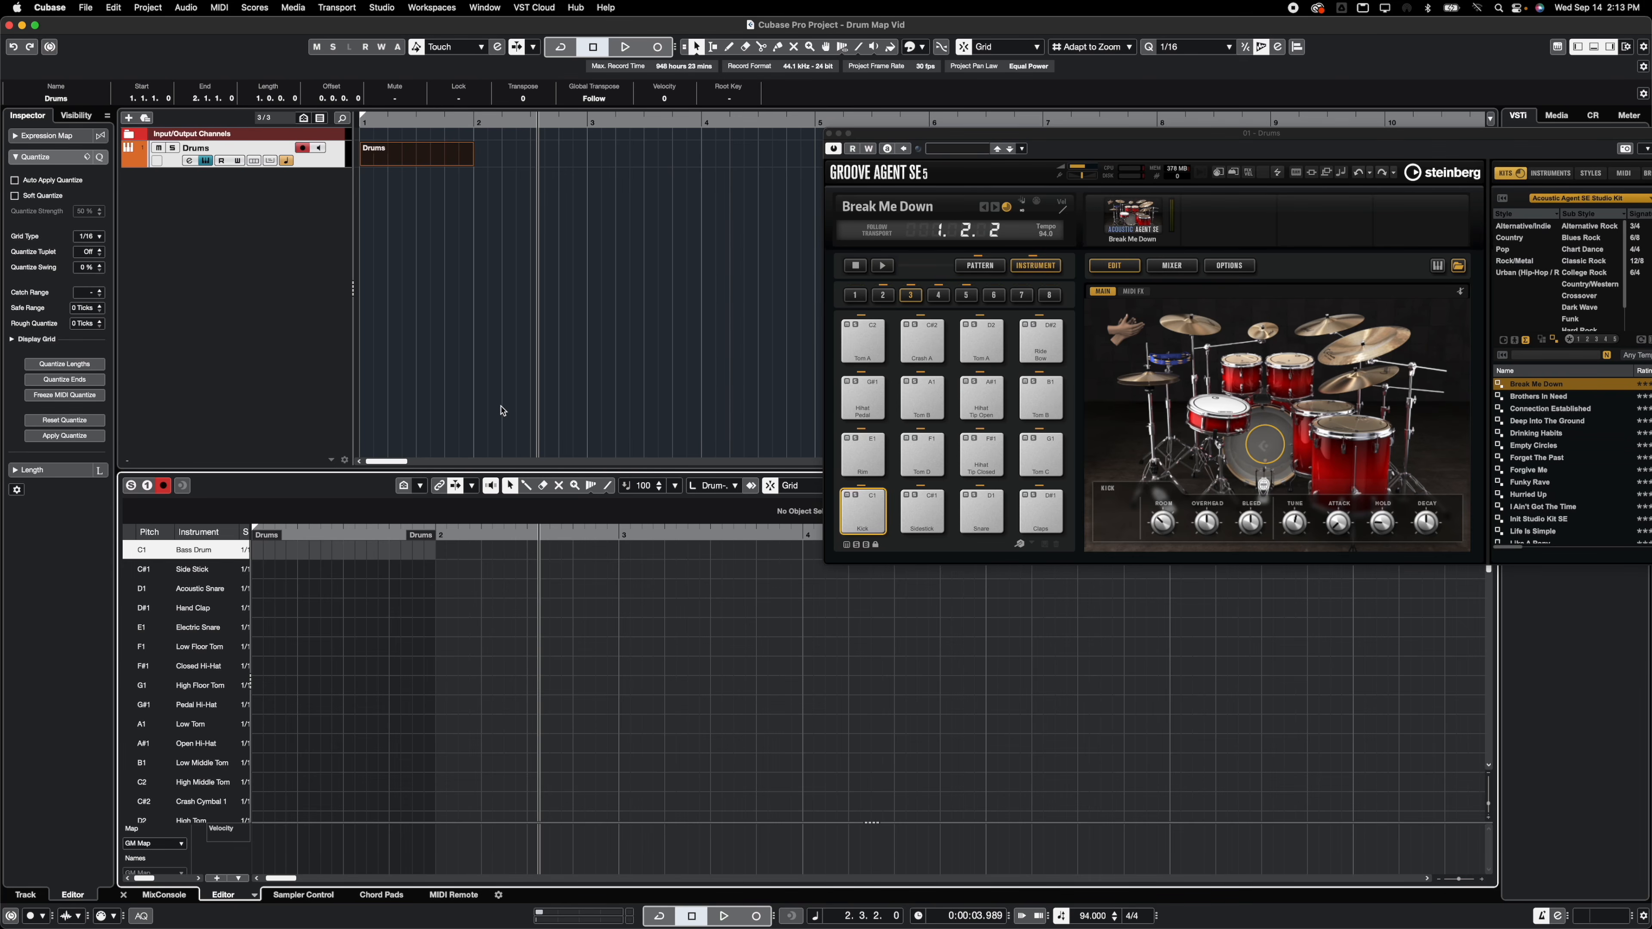
Step: Audition the Side Stick, Acoustic Snare, Hand Clap, Electric Snare and Low Floor Tom sounds in the drum sound list
{"action": "key", "text": "h"}
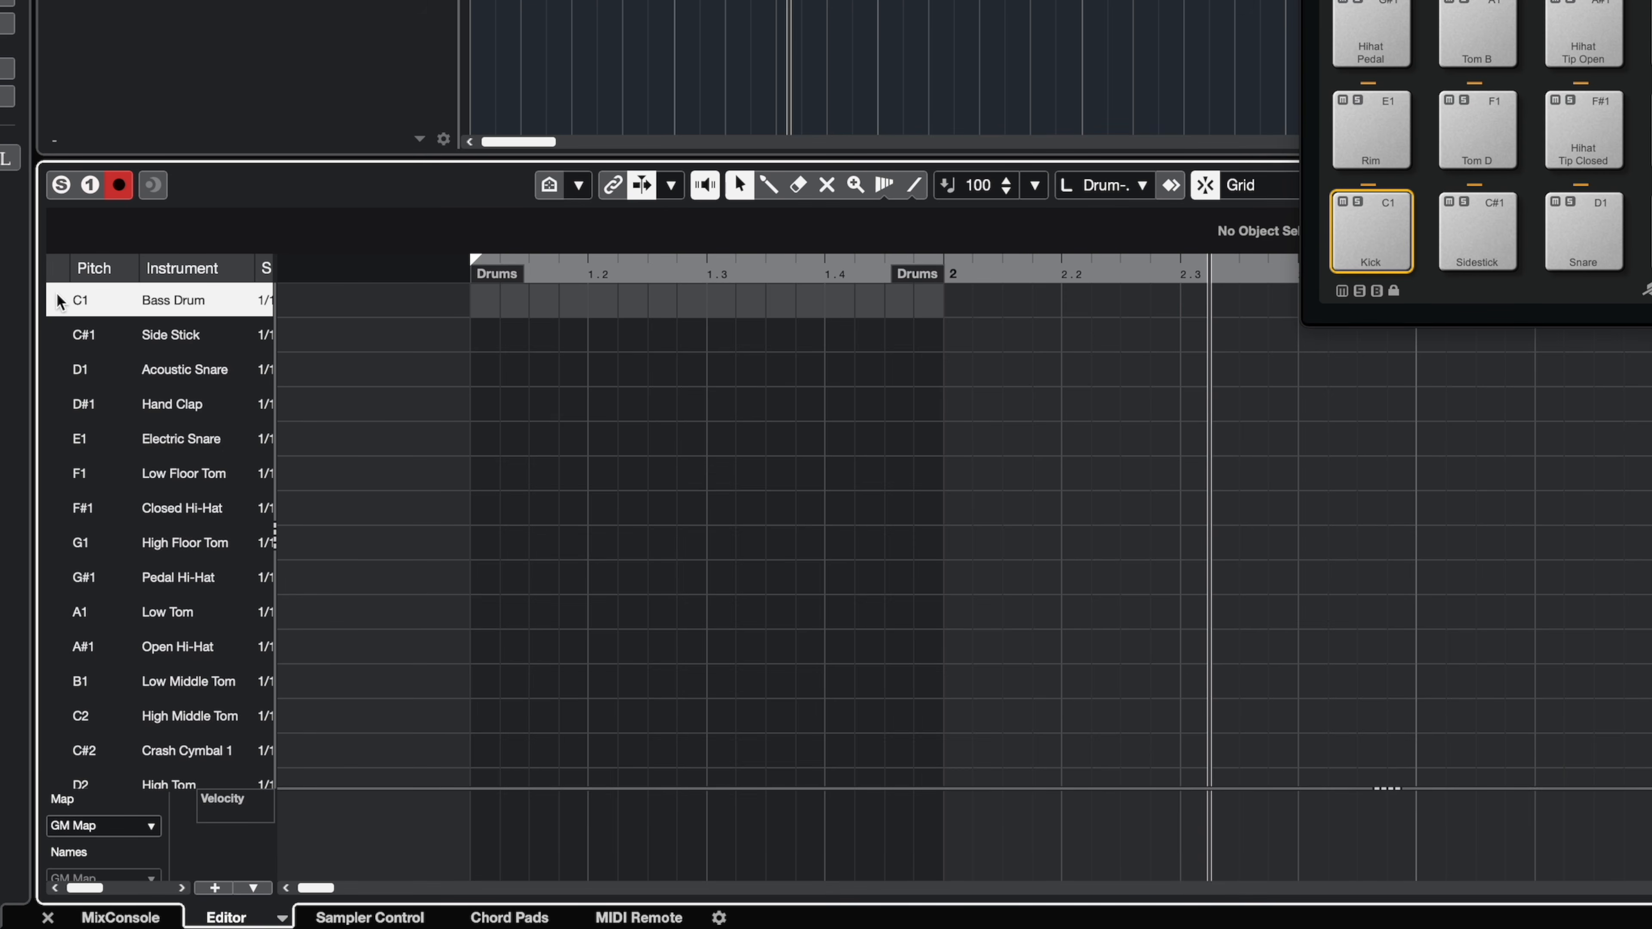
{"action": "left_click", "coordinate": [57, 333]}
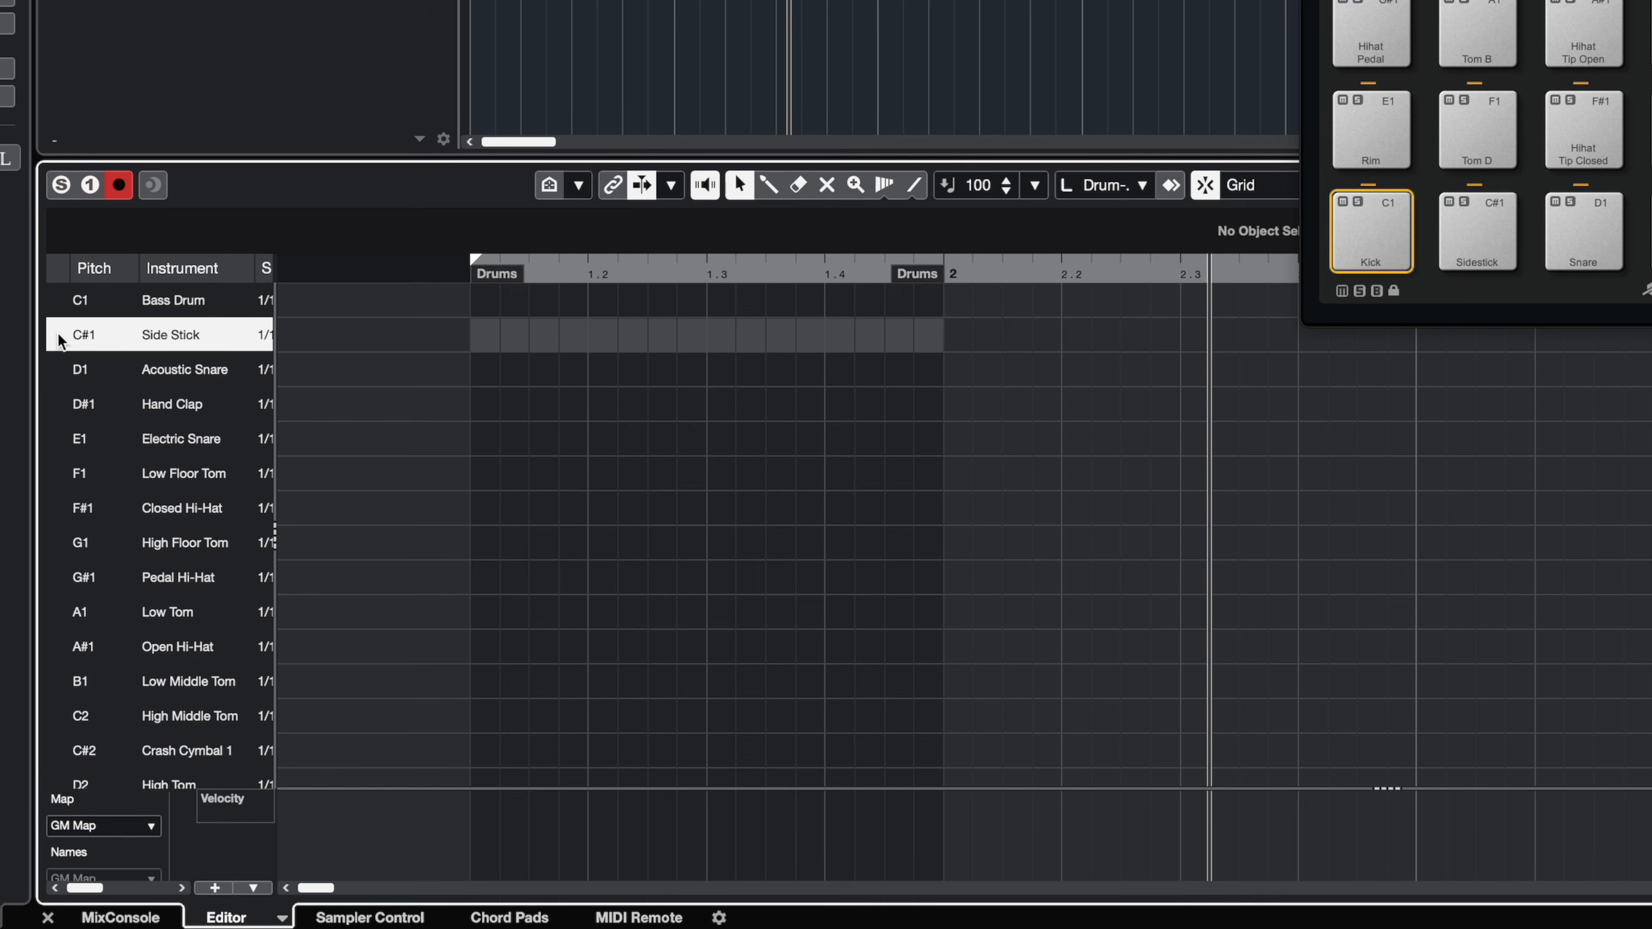
{"action": "left_click", "coordinate": [57, 364]}
{"action": "left_click", "coordinate": [60, 414]}
{"action": "left_click", "coordinate": [59, 437]}
{"action": "left_click", "coordinate": [62, 467]}
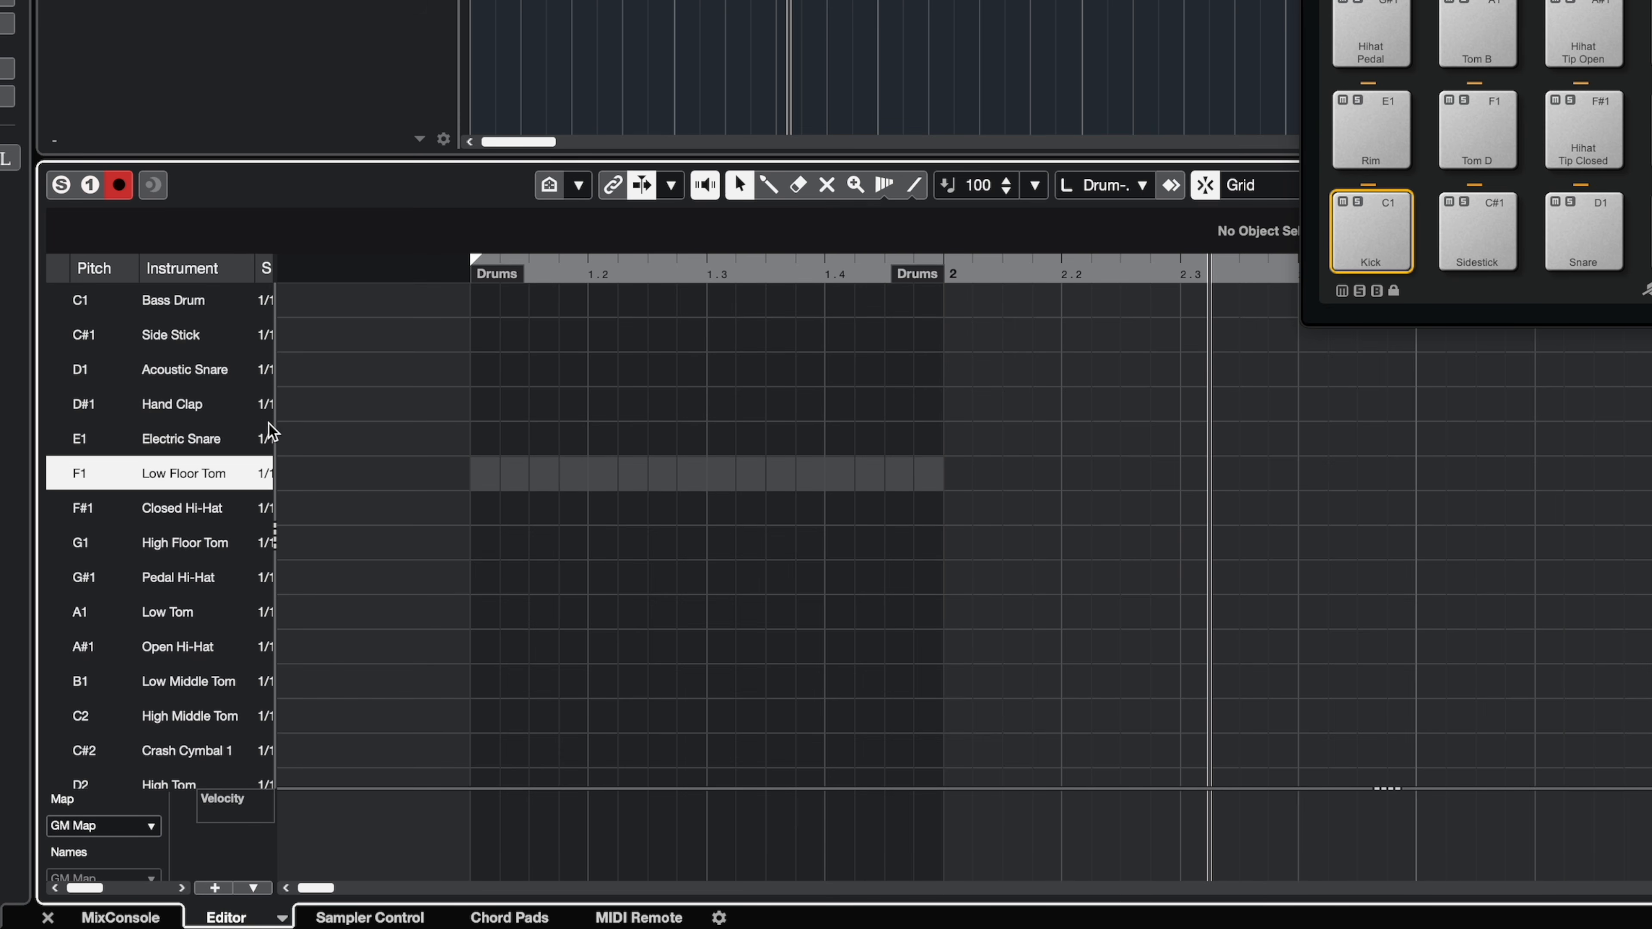
Step: Widen the drum sound list to show the full Snap column and the I-Note column
{"action": "left_click_drag", "start_coordinate": [279, 299], "coordinate": [399, 299]}
{"action": "scroll", "coordinate": [313, 319], "scroll_direction": "right", "scroll_amount": 5}
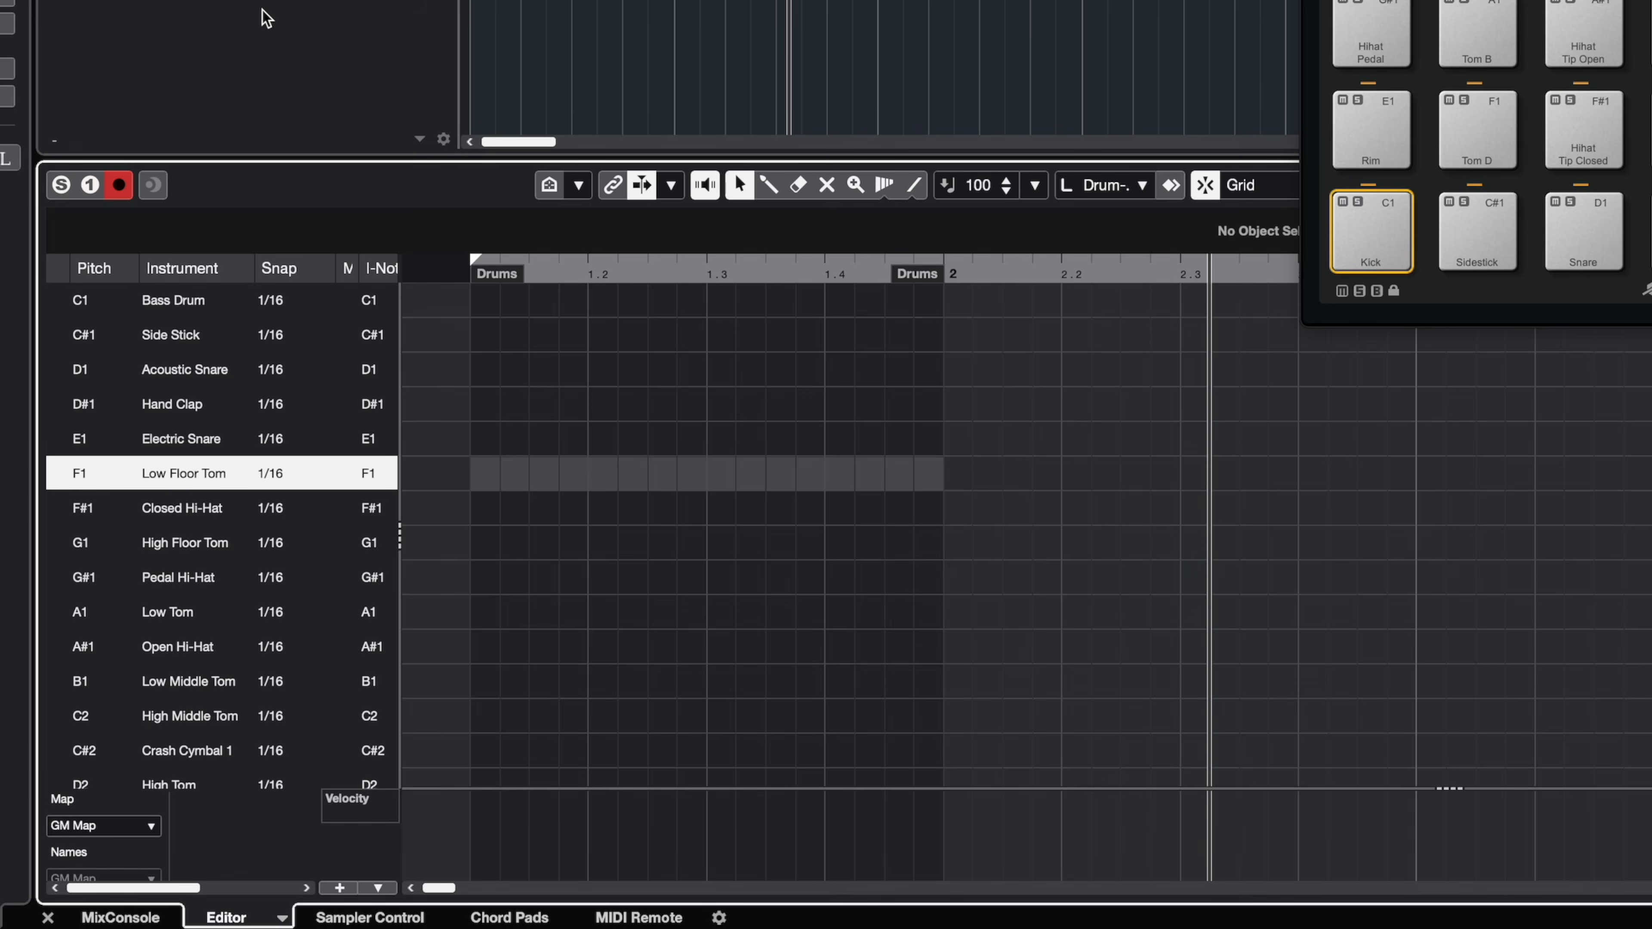
{"action": "scroll", "coordinate": [289, 362], "scroll_direction": "right", "scroll_amount": 5}
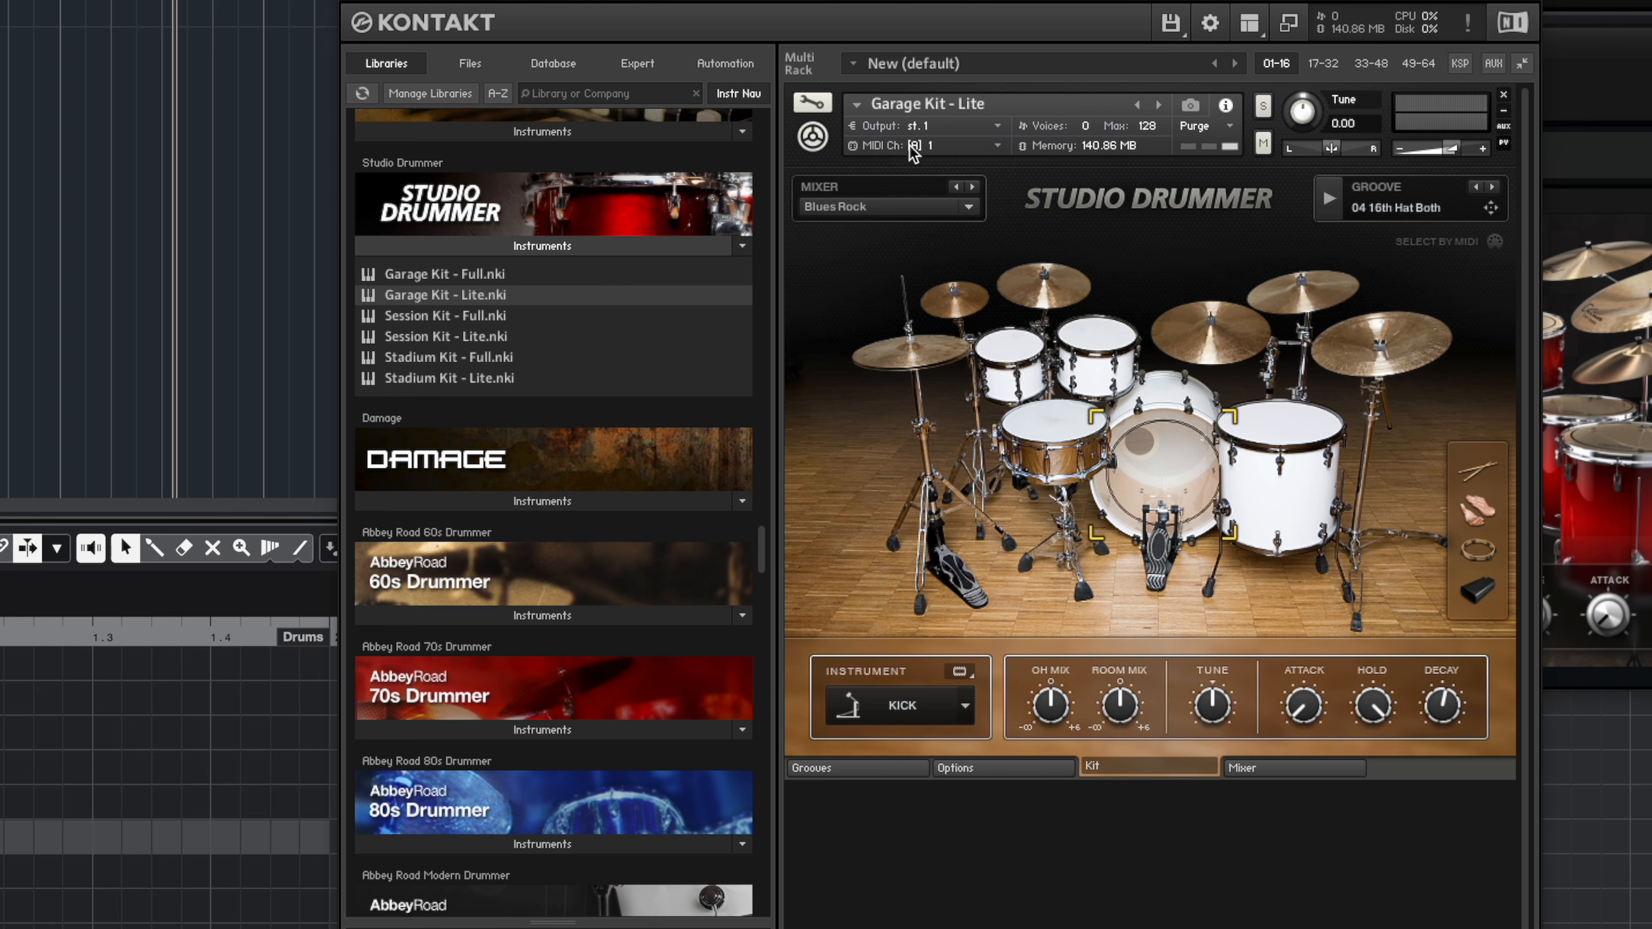
Step: Set the MIDI channel of the Garage Kit - Lite instrument in Kontakt to Port A, channel 10
{"action": "left_click", "coordinate": [997, 146]}
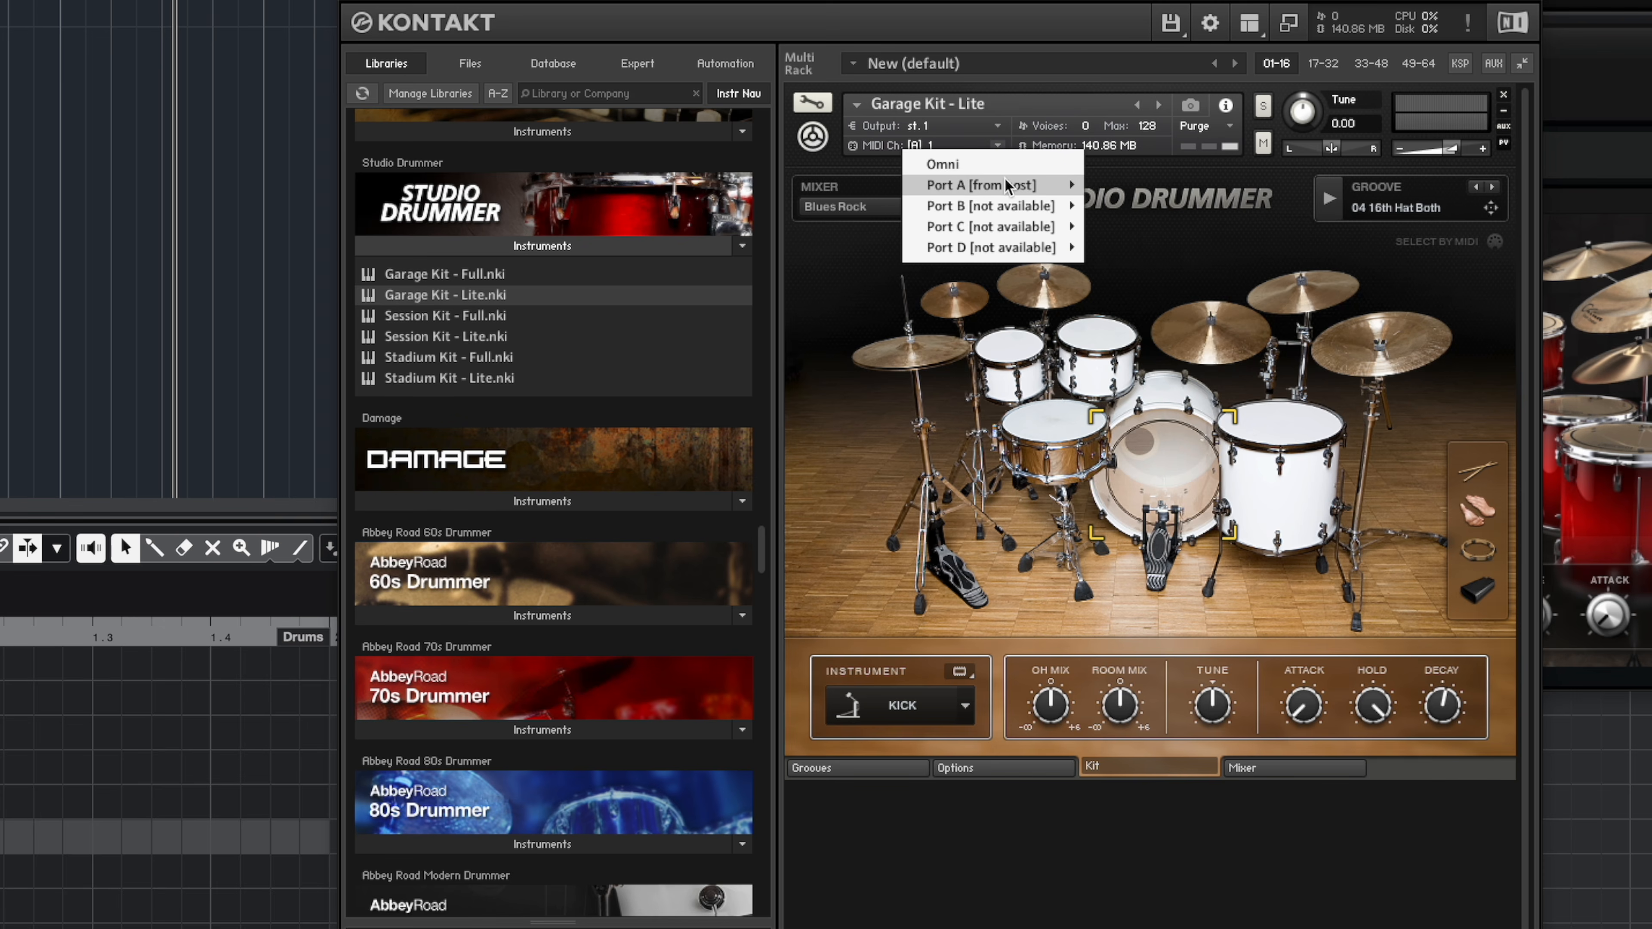
{"action": "mouse_move", "coordinate": [1005, 184]}
{"action": "left_click", "coordinate": [1119, 374]}
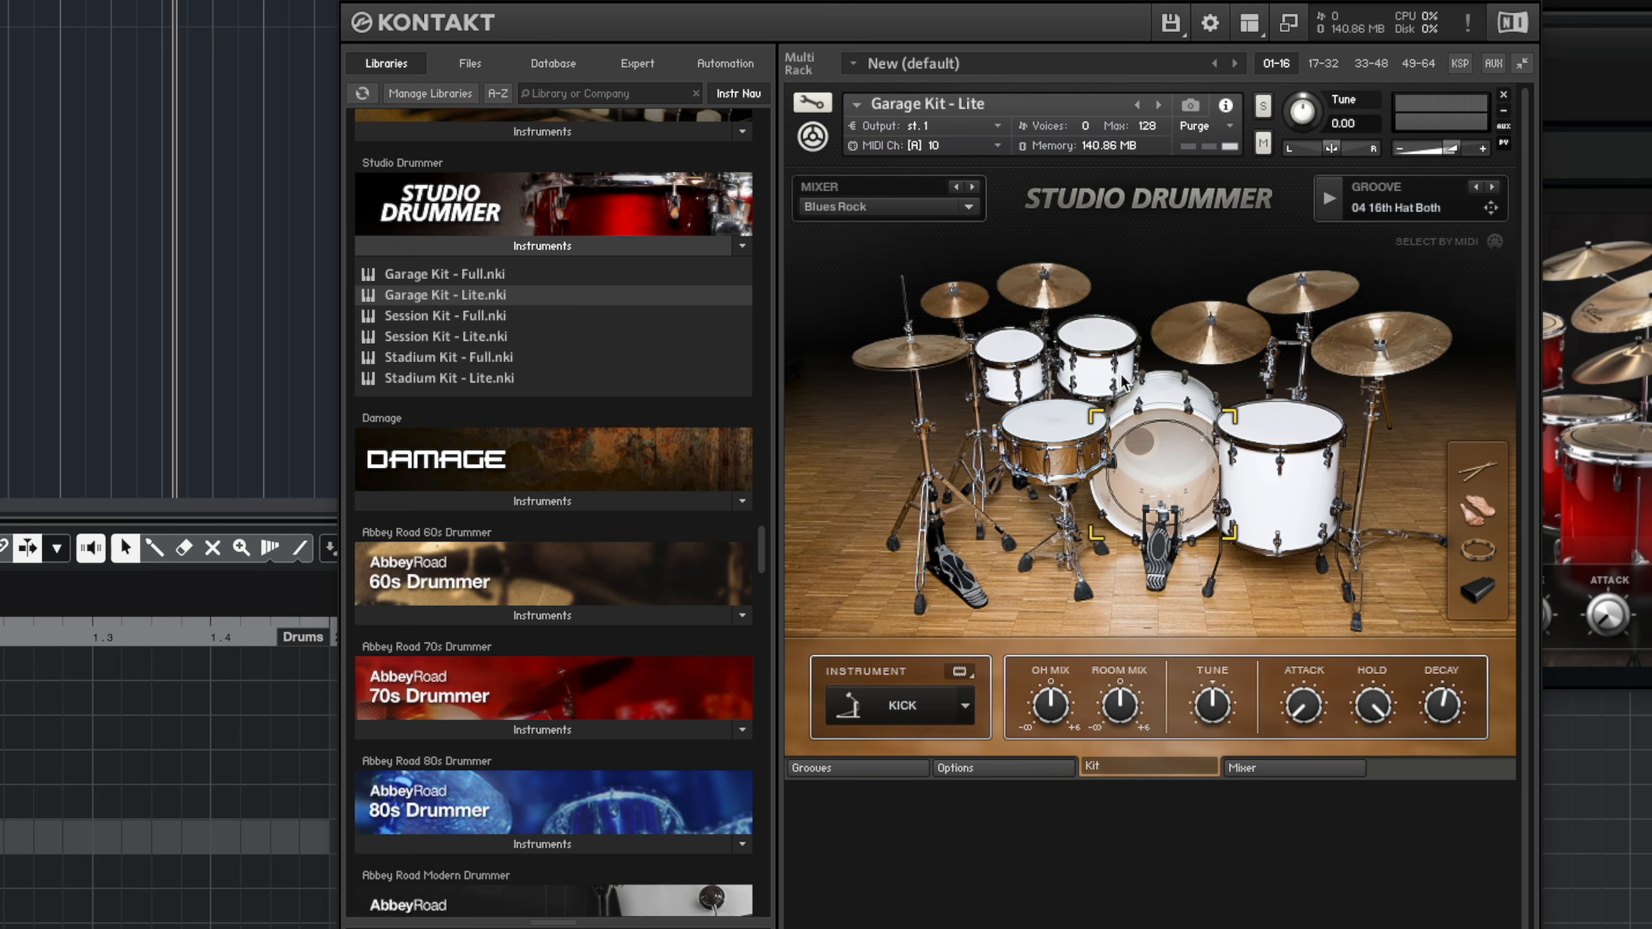
Step: Draw a MIDI part starting at bar 1 on the Kontakt 01 track and assign the GM Map to that track
{"action": "left_click_drag", "start_coordinate": [377, 177], "coordinate": [486, 181]}
{"action": "left_click", "coordinate": [57, 298]}
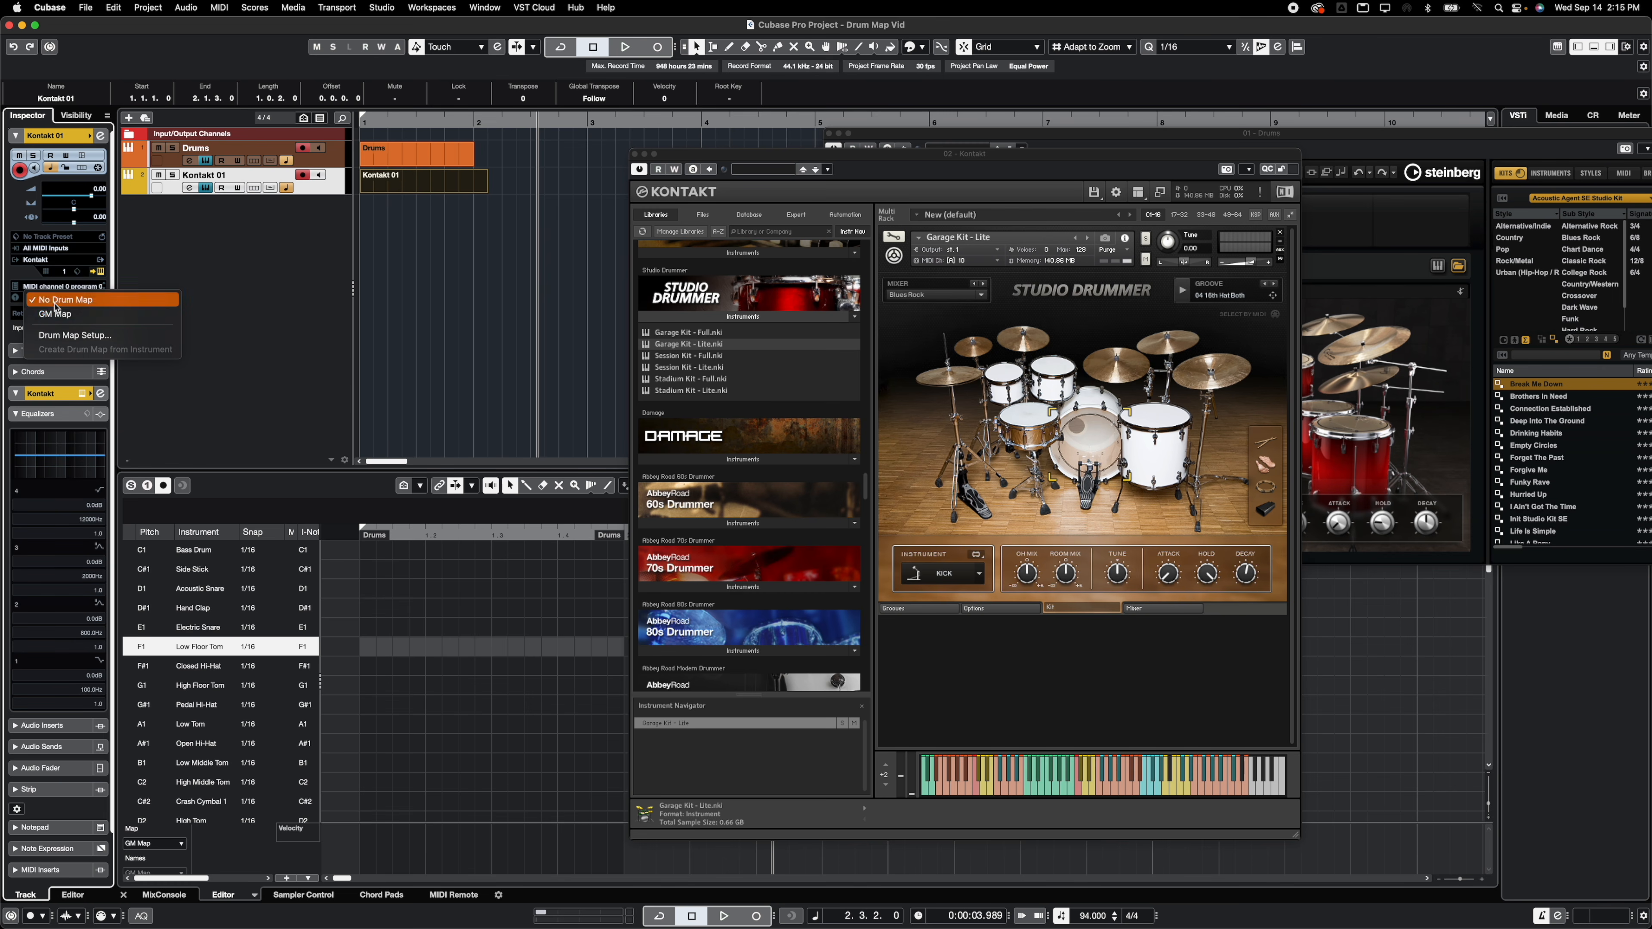
{"action": "left_click", "coordinate": [63, 320]}
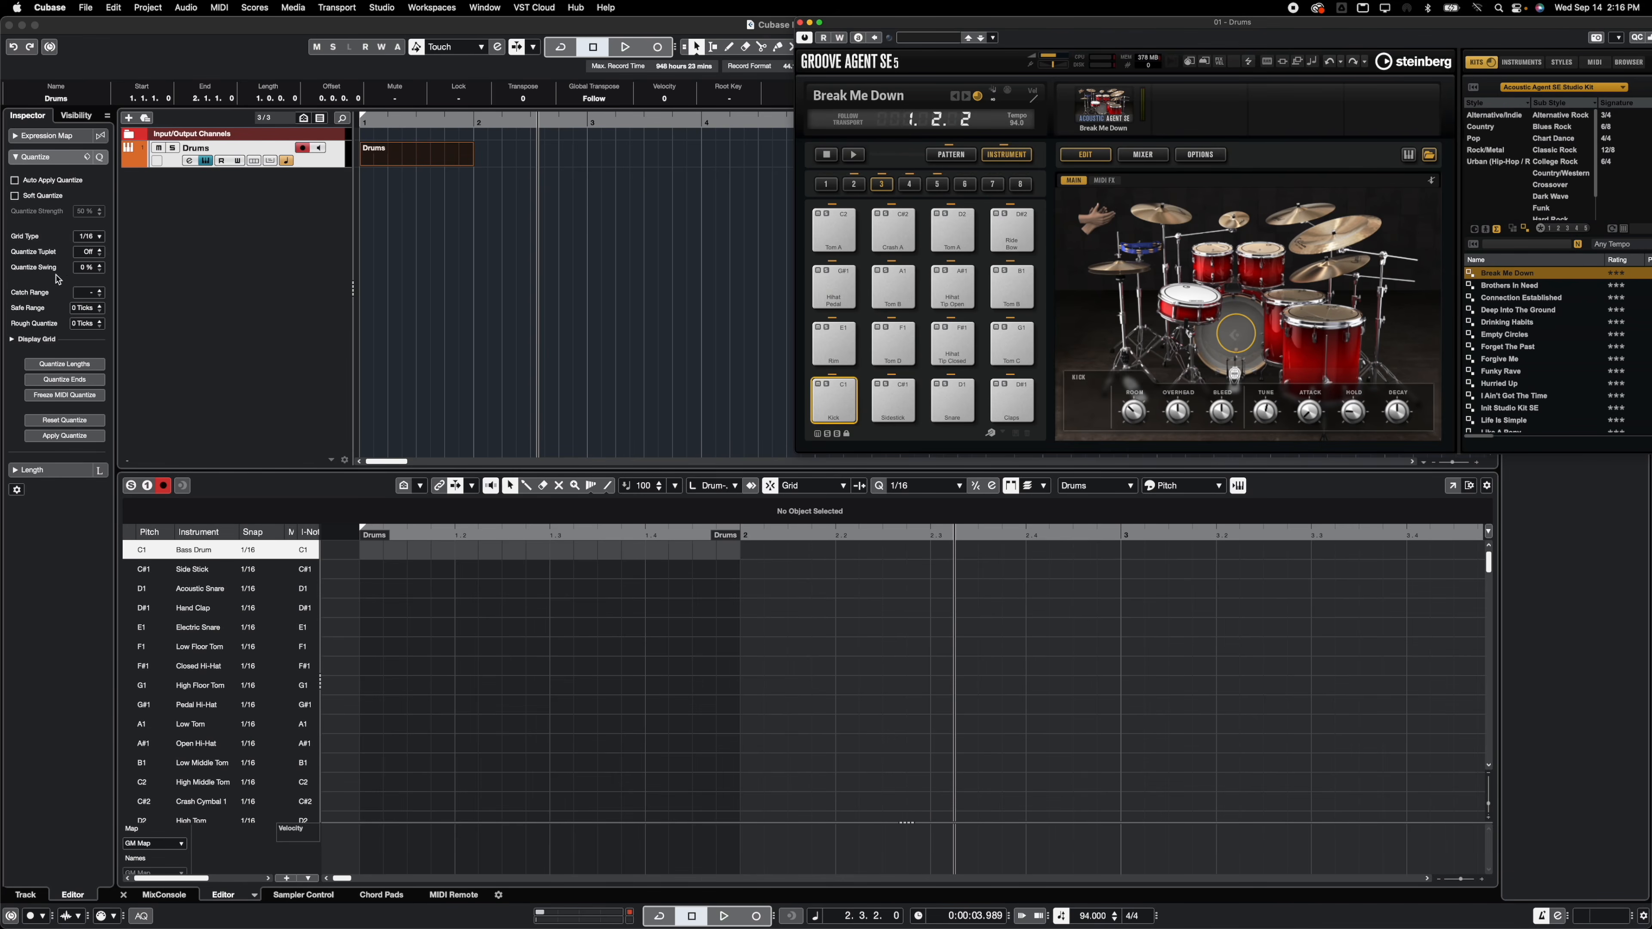
Step: Select the Drums track, check its drum map choice, and audition the Side Stick, Acoustic Snare and Hand Clap sounds
{"action": "left_click", "coordinate": [307, 163]}
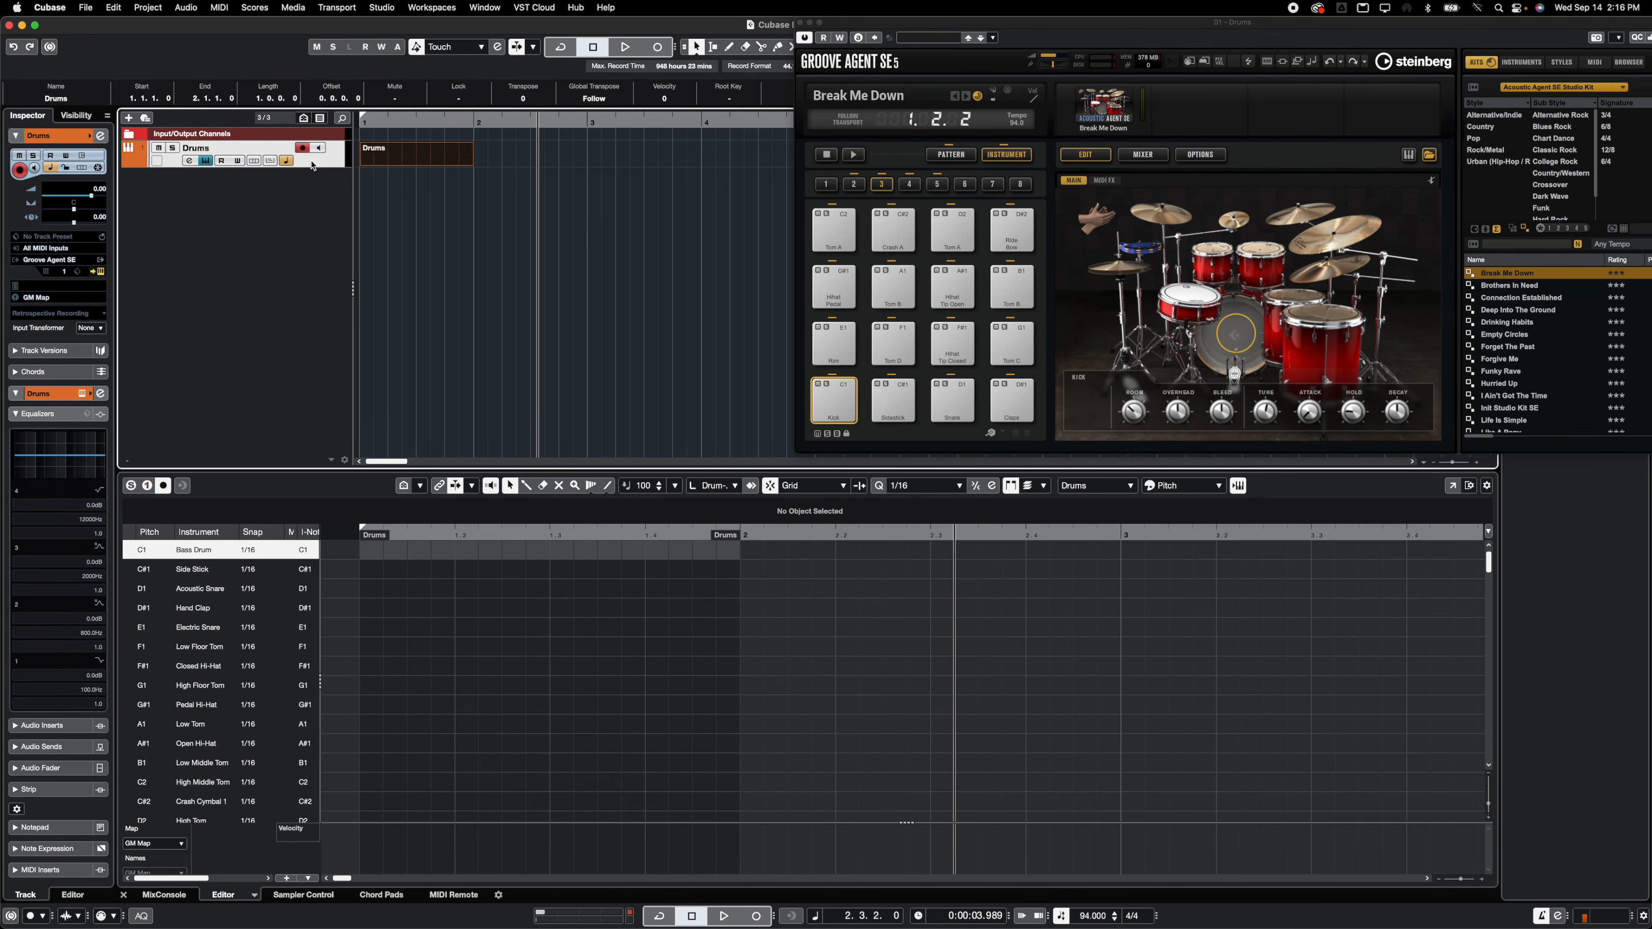
{"action": "left_click", "coordinate": [46, 297]}
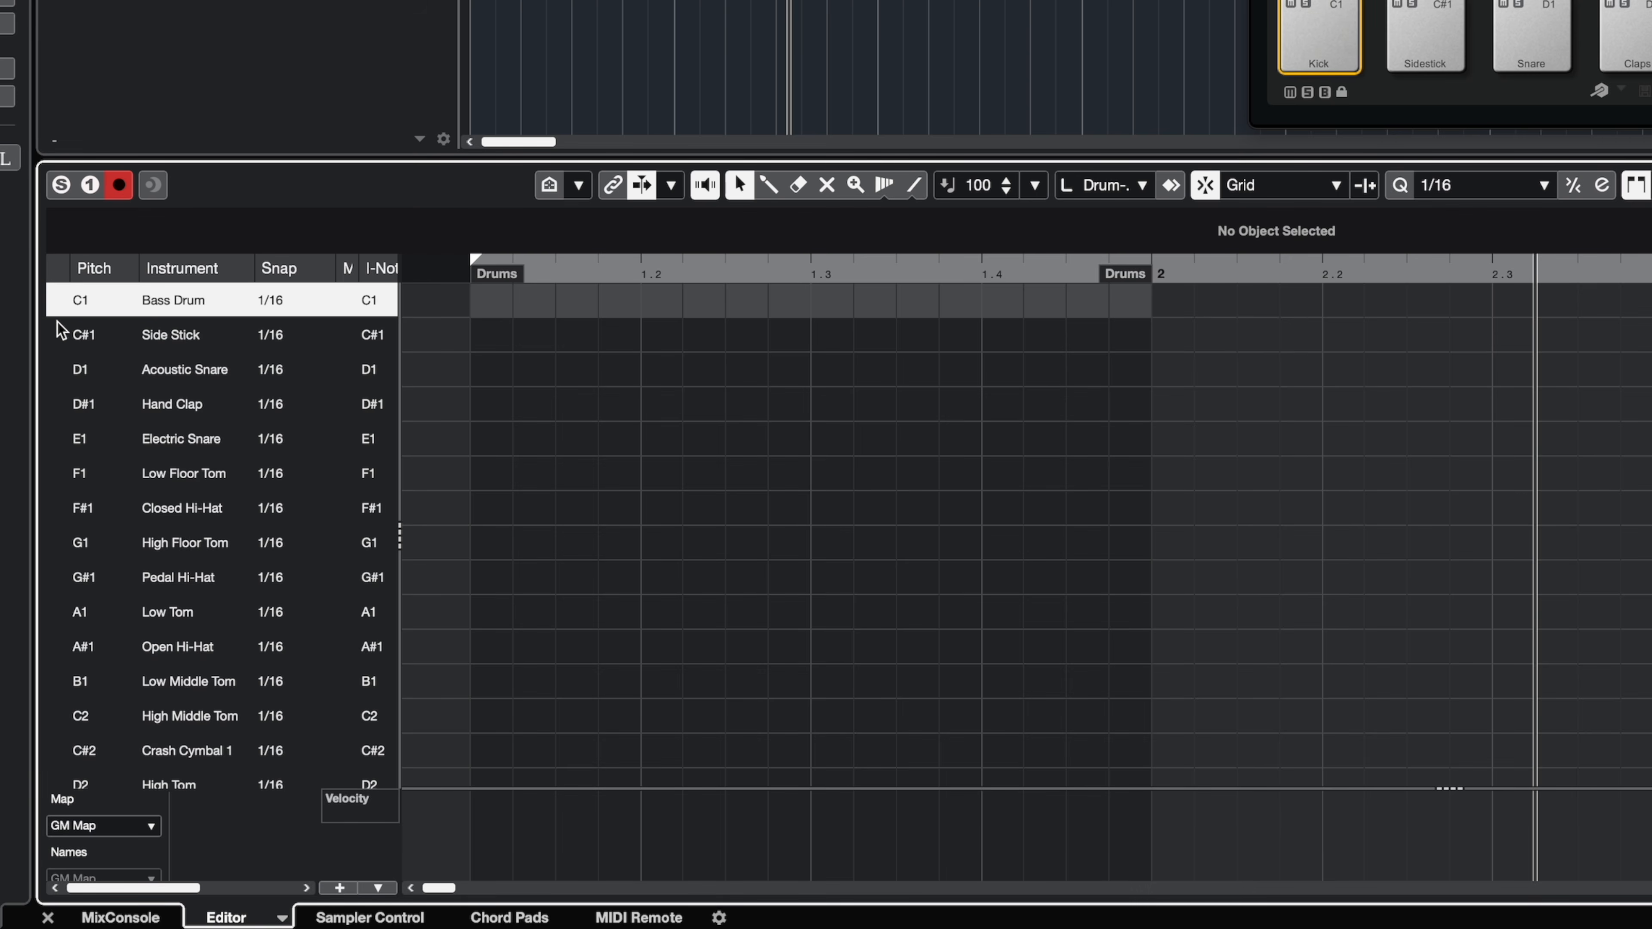
{"action": "left_click", "coordinate": [60, 334]}
{"action": "left_click", "coordinate": [57, 369]}
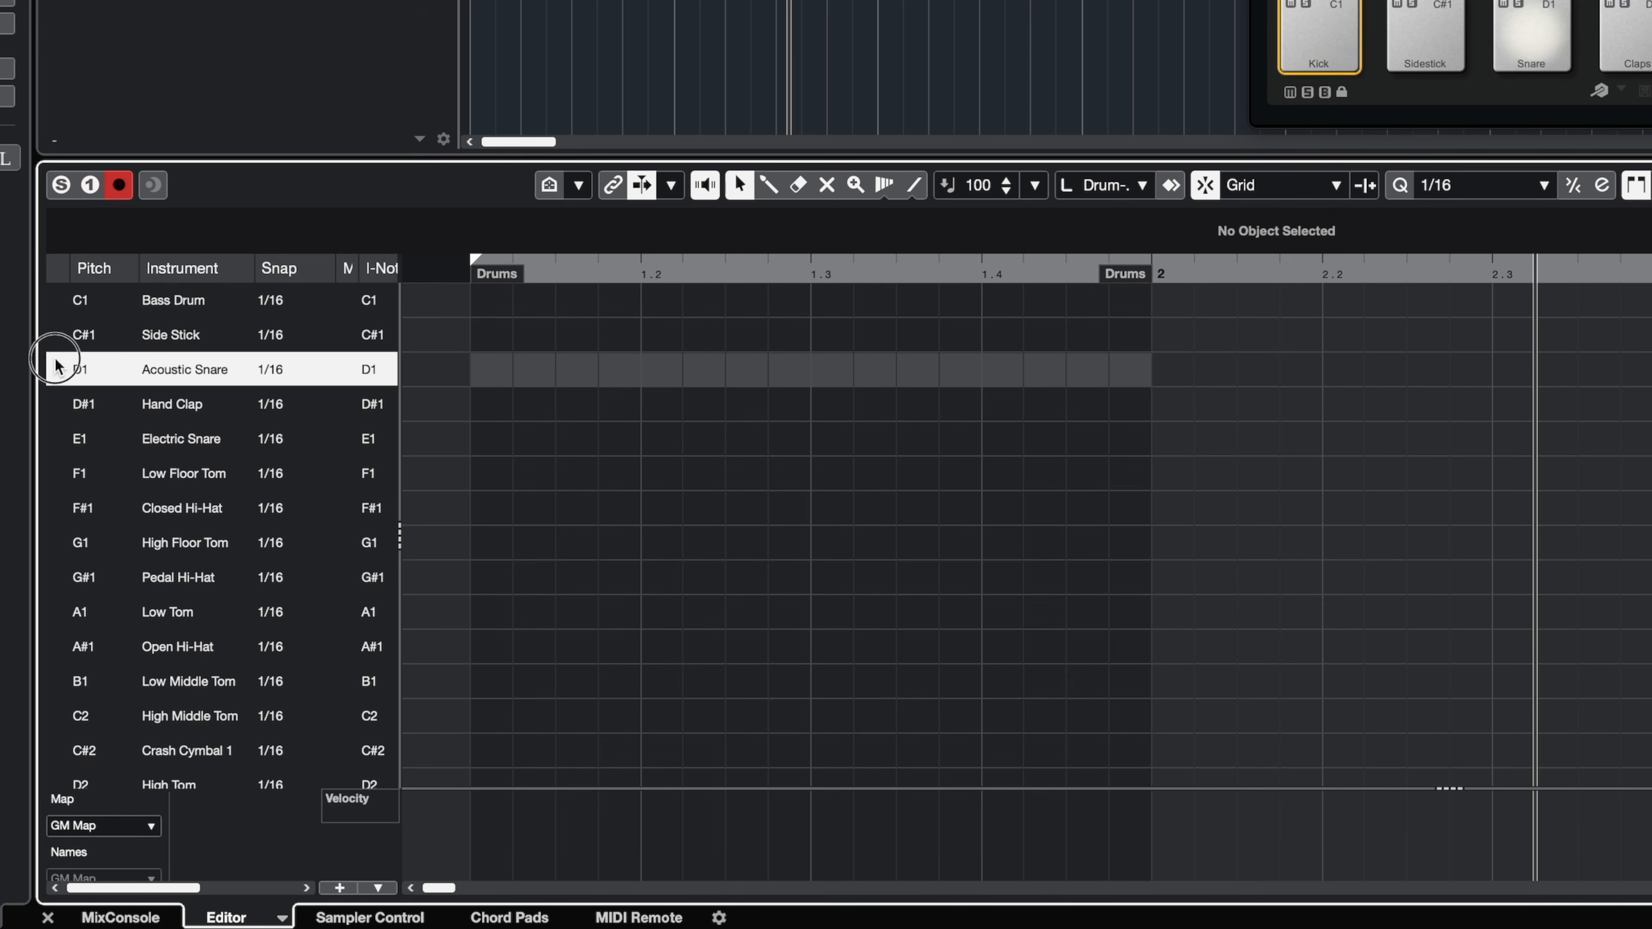
{"action": "left_click", "coordinate": [59, 403]}
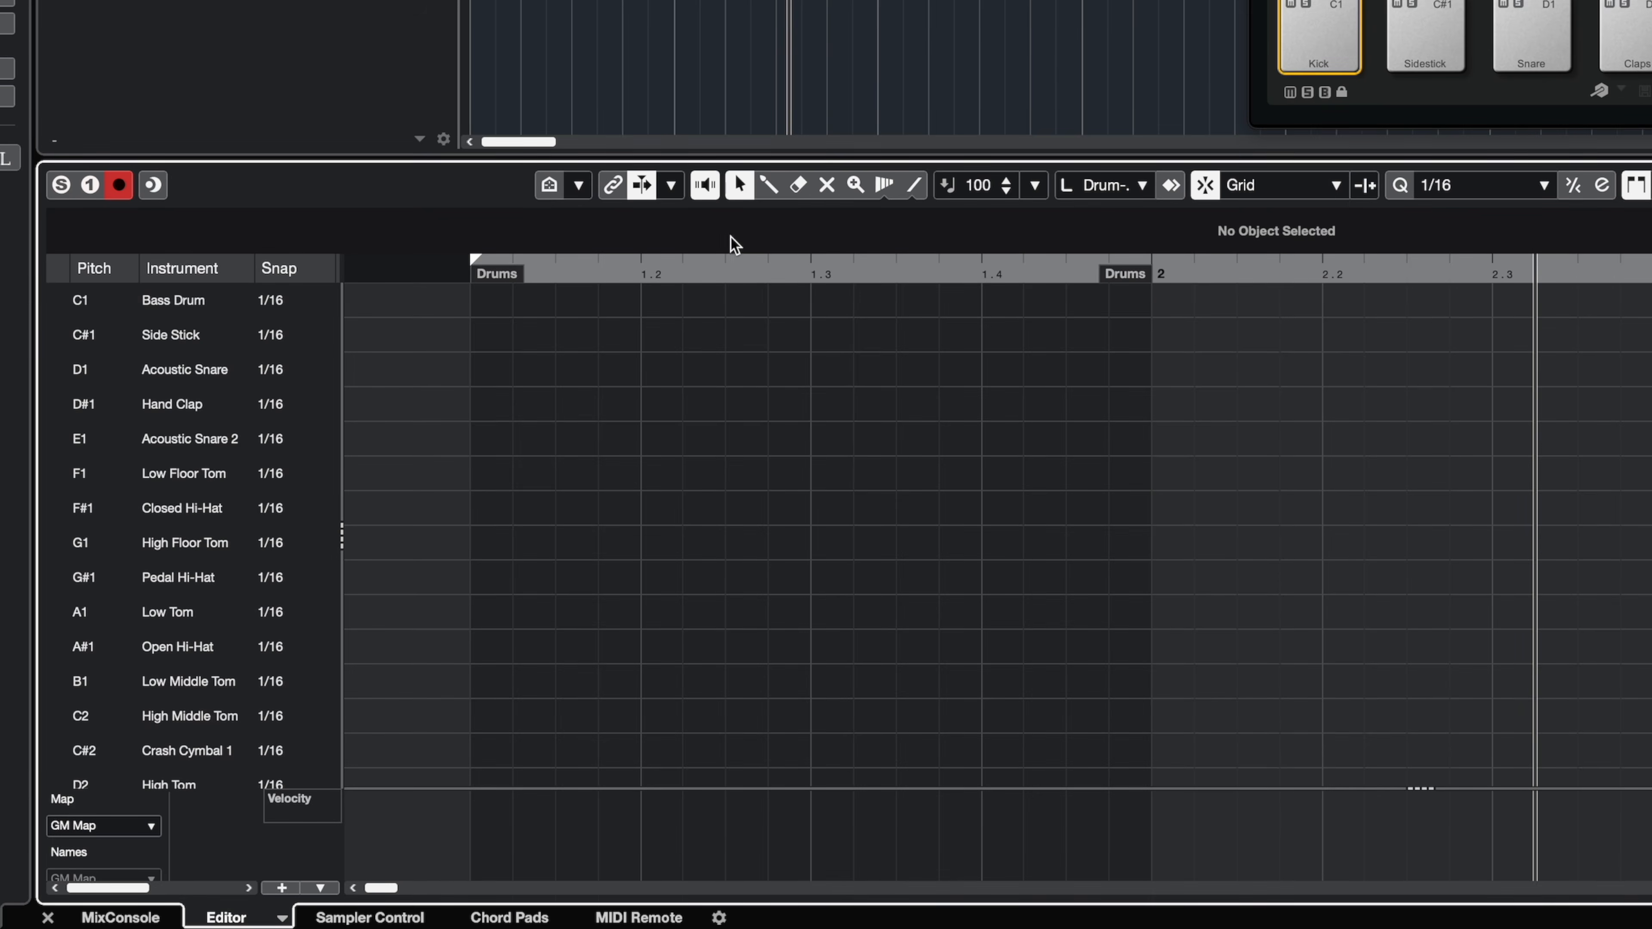
Step: Place Bass Drum notes on beats 1, 2 and 3 of bar 1 with the Drumstick tool
{"action": "left_click", "coordinate": [770, 187]}
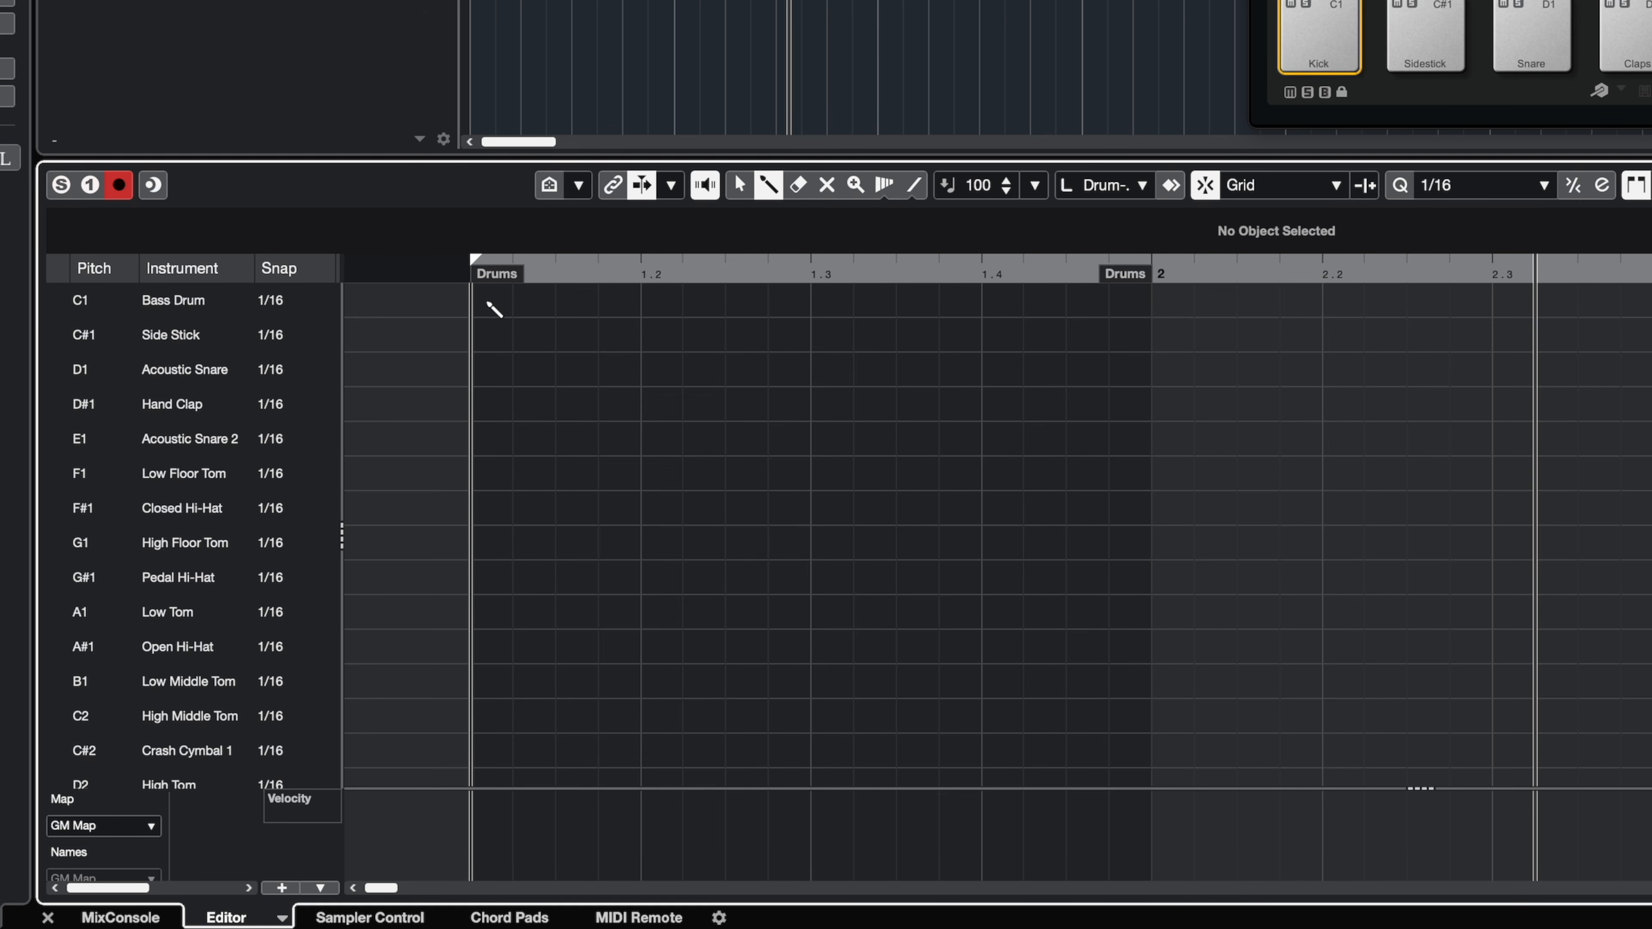
{"action": "left_click", "coordinate": [471, 300]}
{"action": "left_click", "coordinate": [642, 300]}
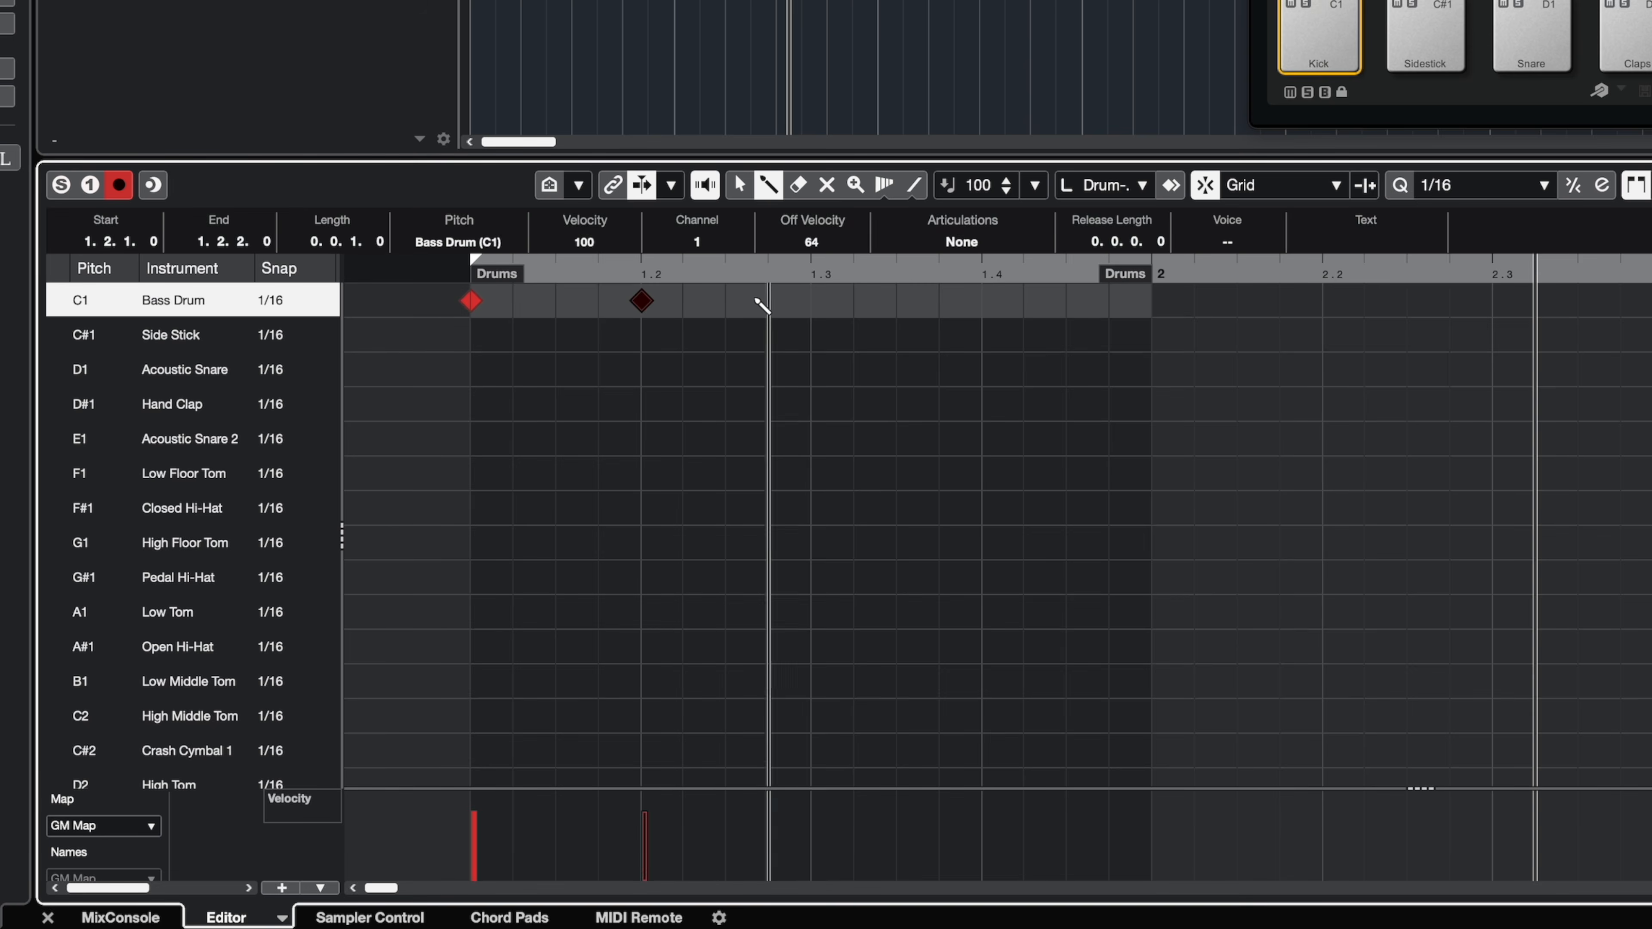
{"action": "left_click", "coordinate": [812, 299]}
Step: Undo the three single Bass Drum notes and fill the Bass Drum row with sixteenth notes across bar 1
{"action": "key", "text": "ctrl+z"}
{"action": "key", "text": "ctrl+z"}
{"action": "key", "text": "ctrl+z"}
{"action": "mouse_move", "coordinate": [472, 304]}
{"action": "left_mouse_down"}
{"action": "mouse_move", "coordinate": [1162, 296]}
{"action": "mouse_move", "coordinate": [1129, 303]}
{"action": "left_mouse_up"}
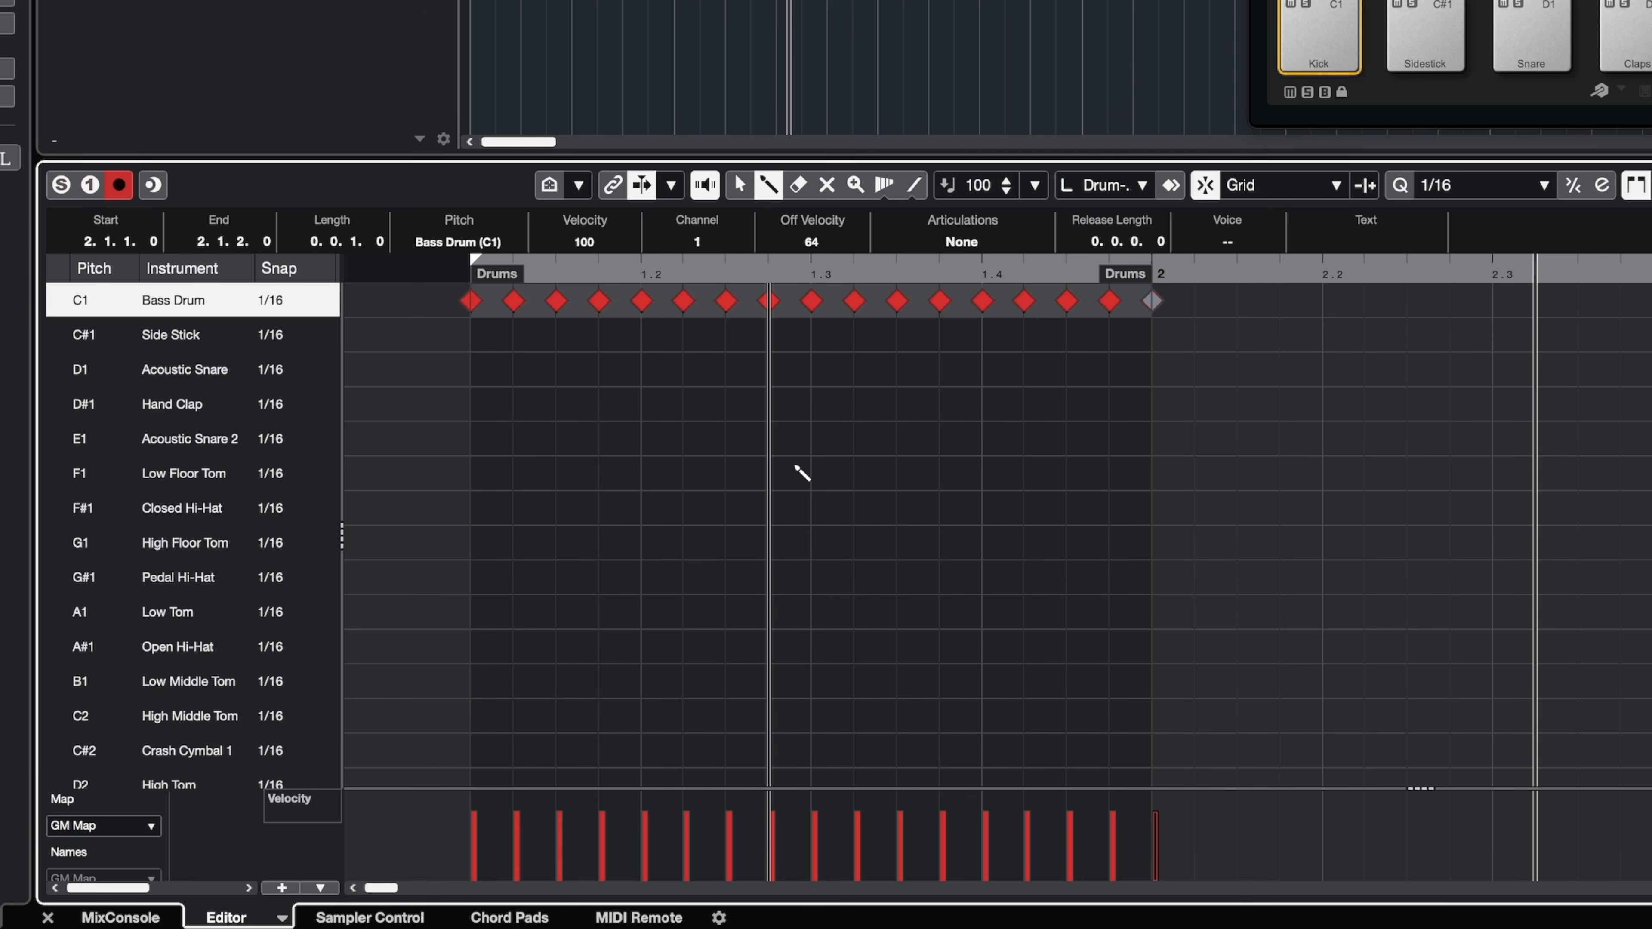
Step: Set the quantize value to 1/8 and undo the run of sixteenth-note Bass Drum hits
{"action": "left_click", "coordinate": [1472, 197]}
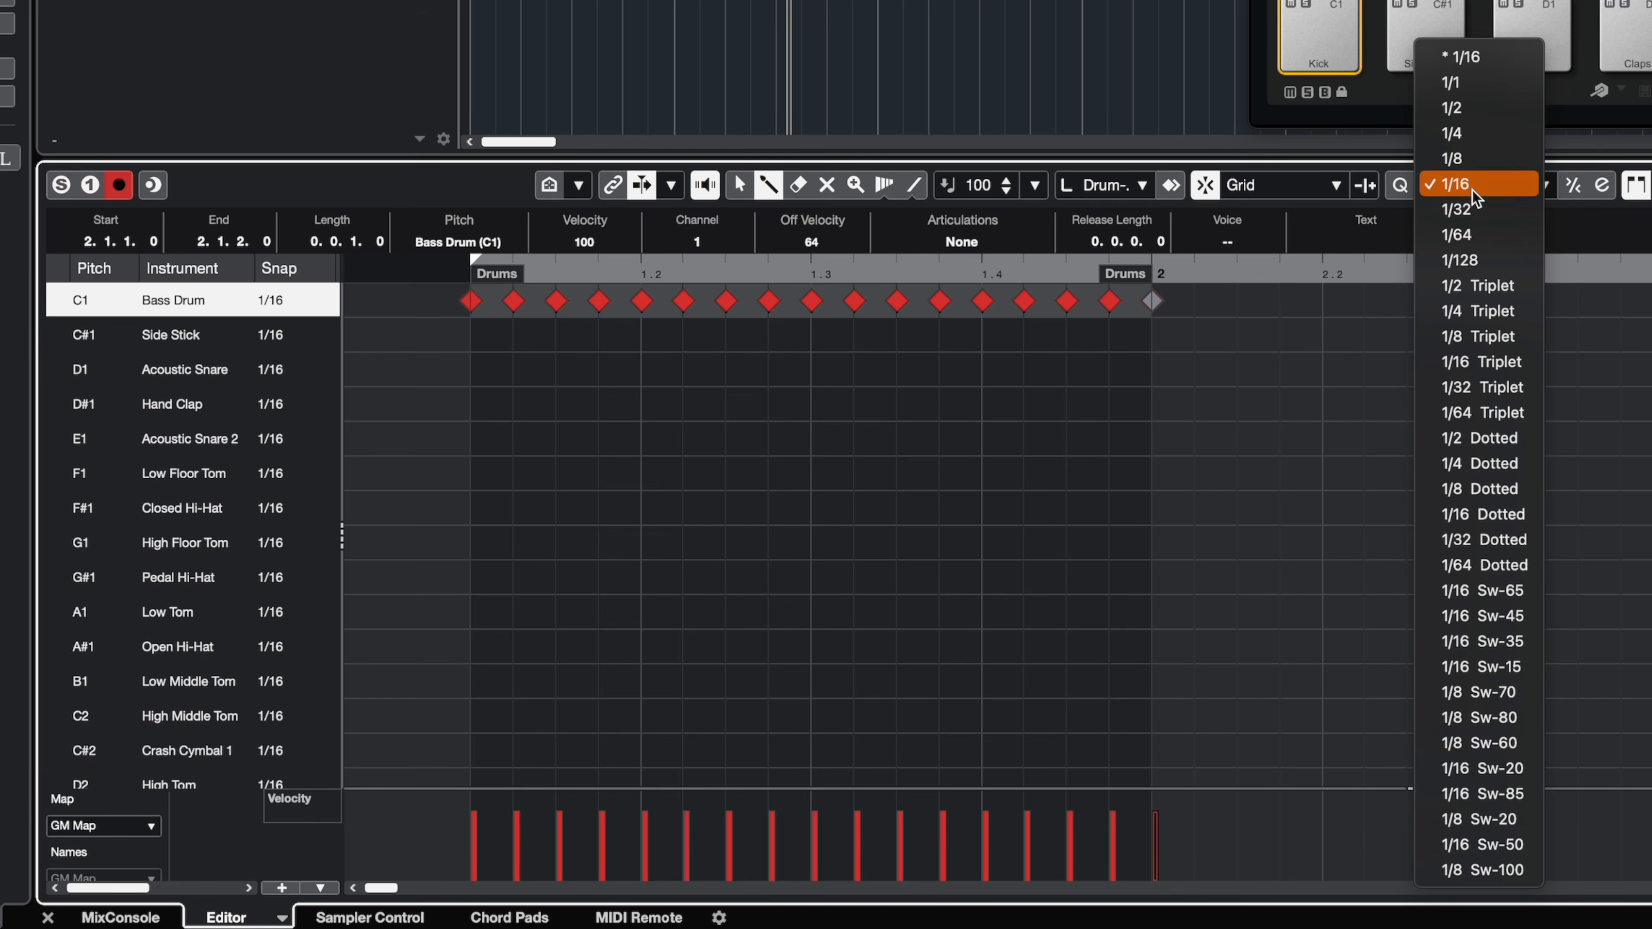
{"action": "left_click", "coordinate": [1474, 162]}
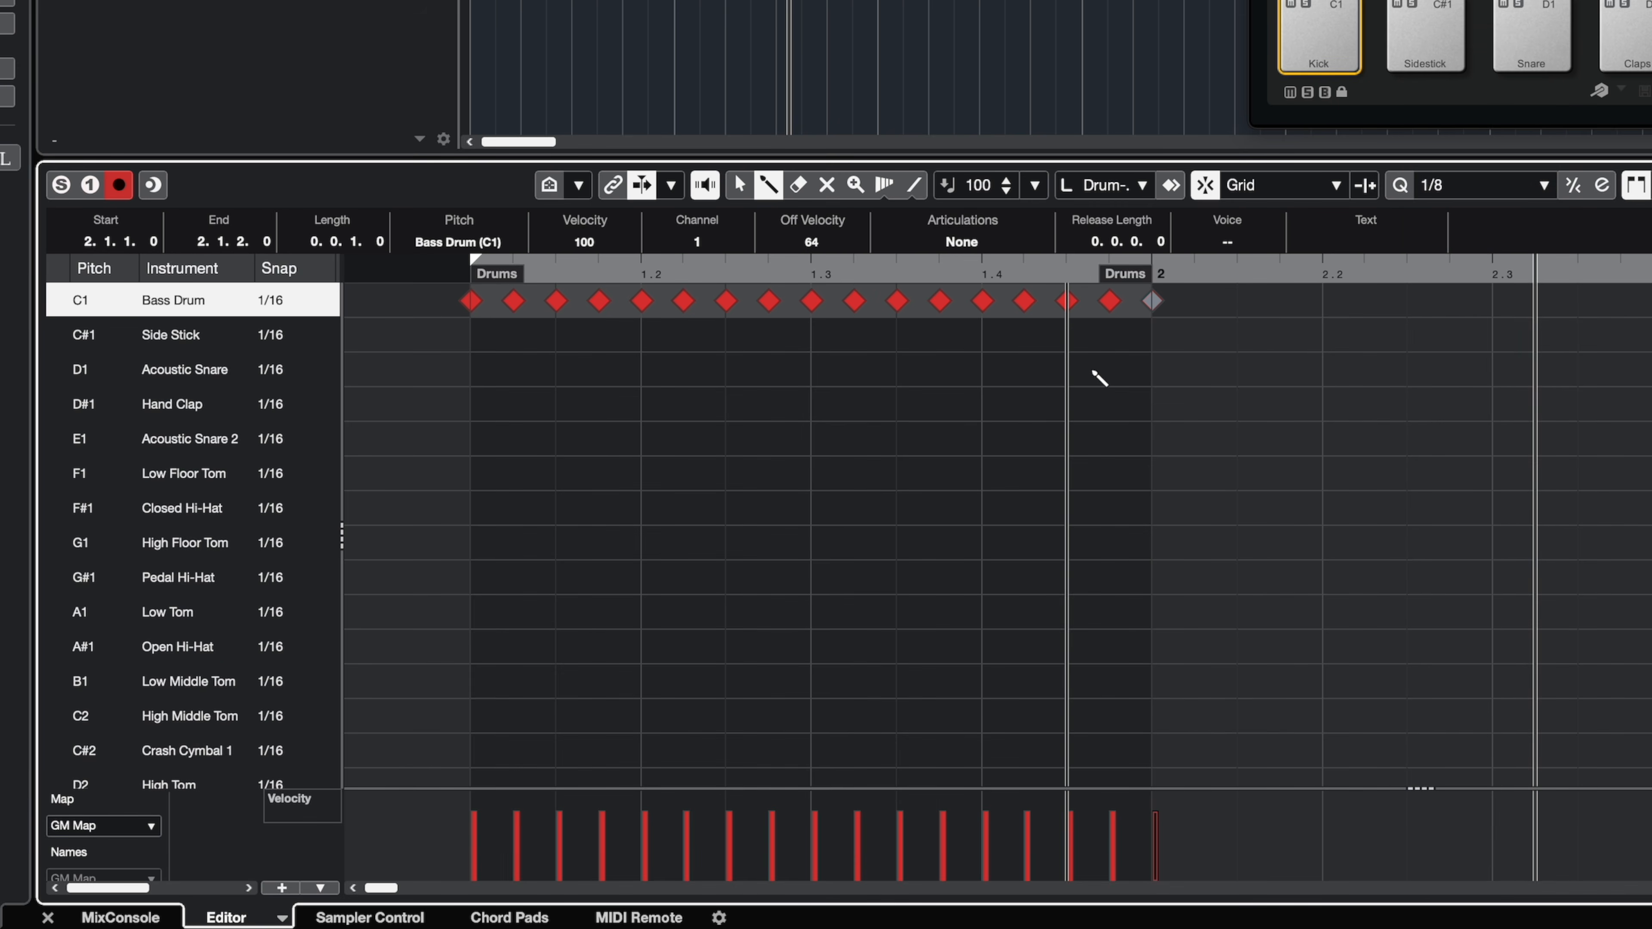
{"action": "key", "text": "ctrl+z"}
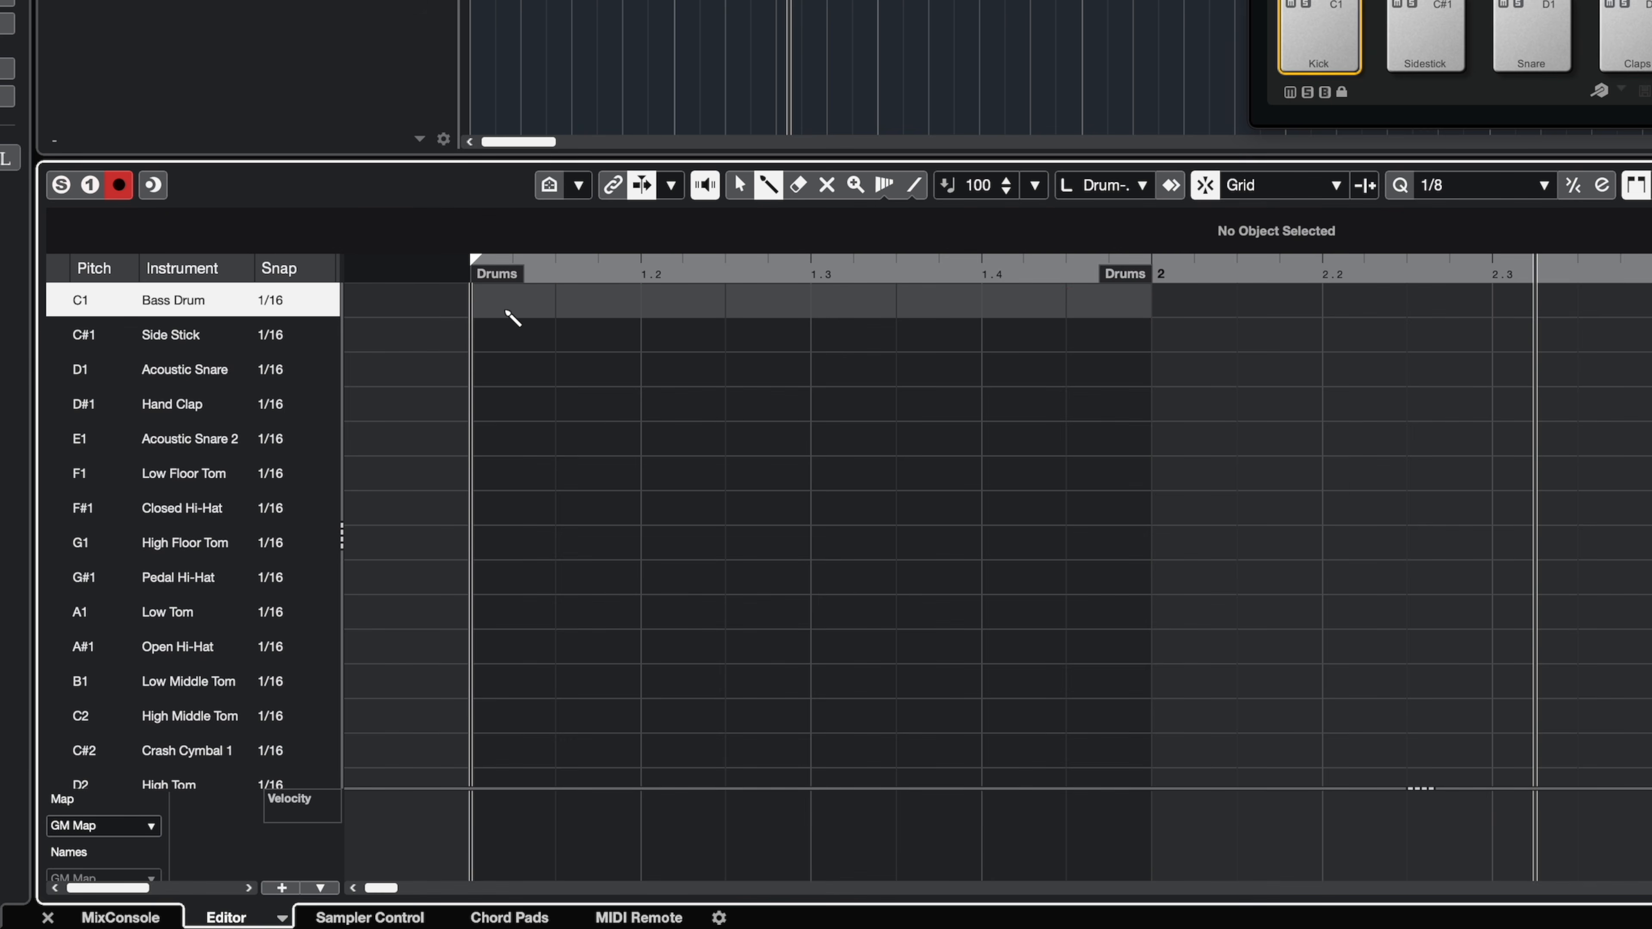
Step: Try a run of eighth-note Bass Drum hits across bar 1, play it back, and undo it
{"action": "mouse_move", "coordinate": [496, 307]}
{"action": "left_mouse_down"}
{"action": "mouse_move", "coordinate": [1025, 301]}
{"action": "mouse_move", "coordinate": [1062, 348]}
{"action": "left_mouse_up"}
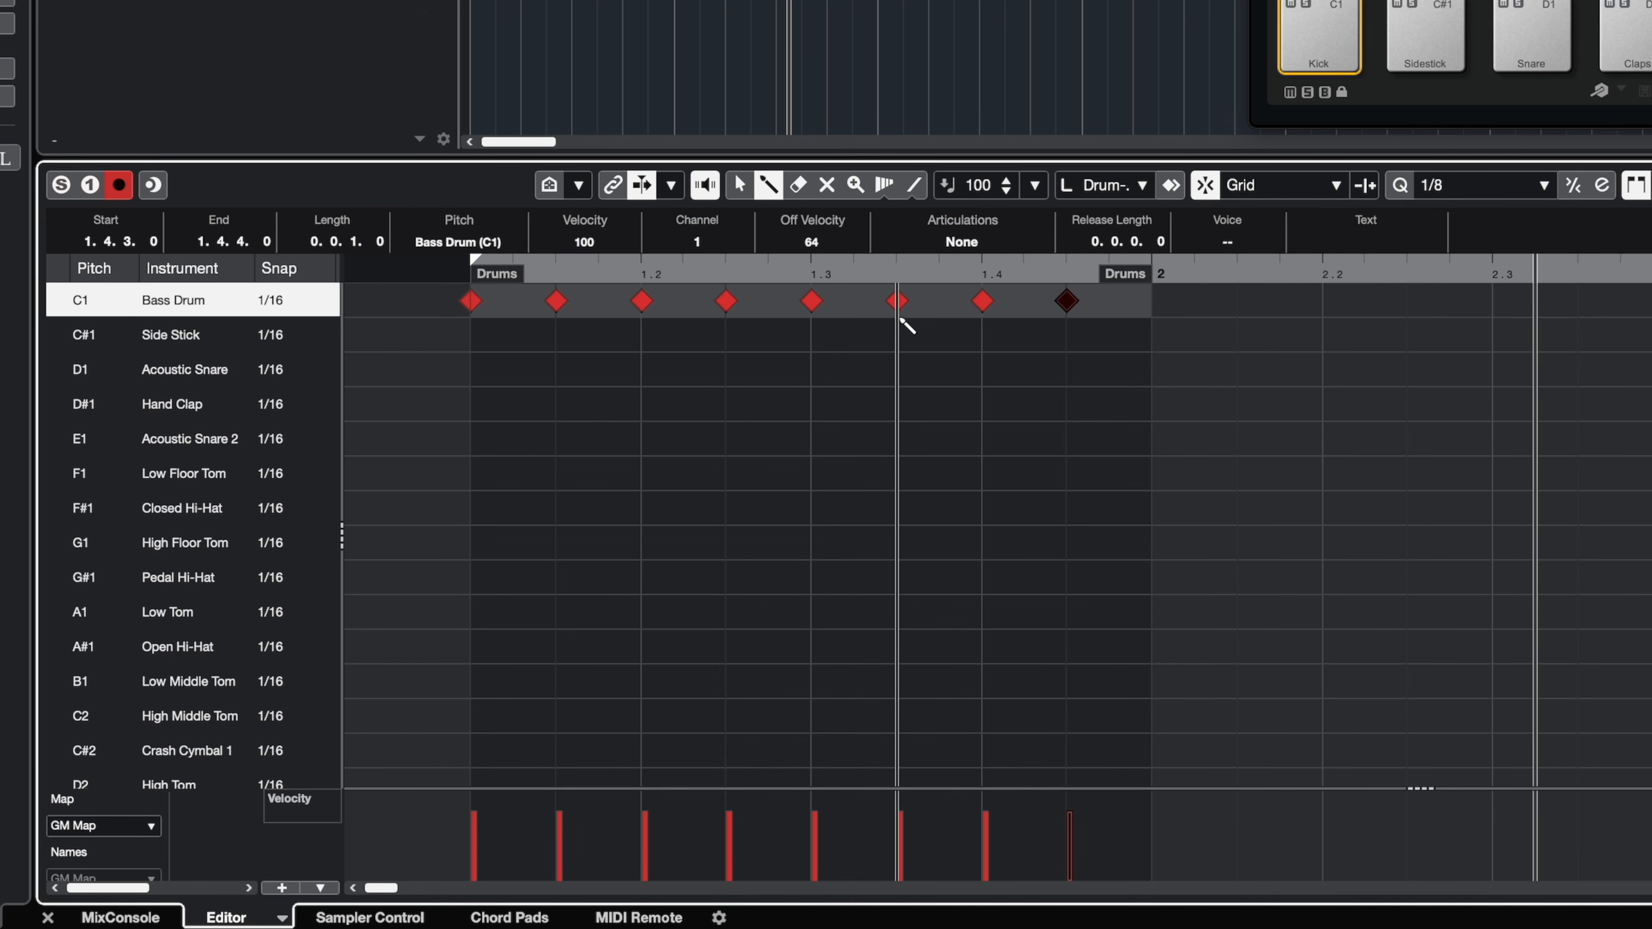
{"action": "key", "text": "space"}
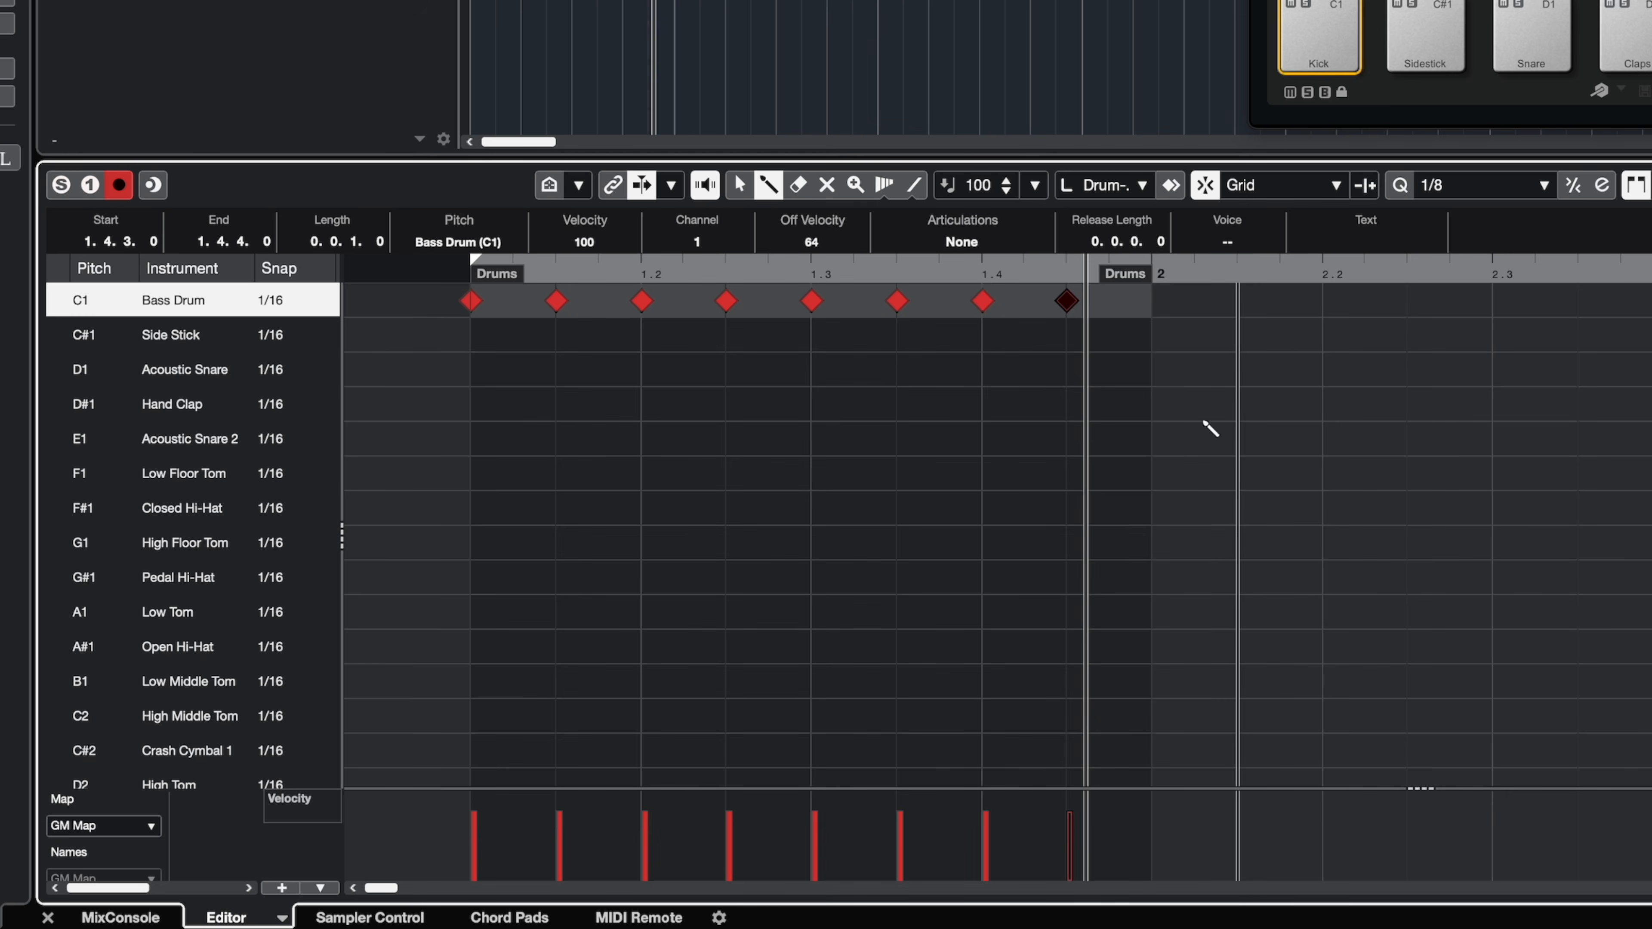
{"action": "key", "text": "super+z"}
Step: Place Bass Drum notes on beats 1 and 2 of bar 1, and remove the one on beat 2
{"action": "left_click", "coordinate": [486, 304]}
{"action": "left_click", "coordinate": [641, 301]}
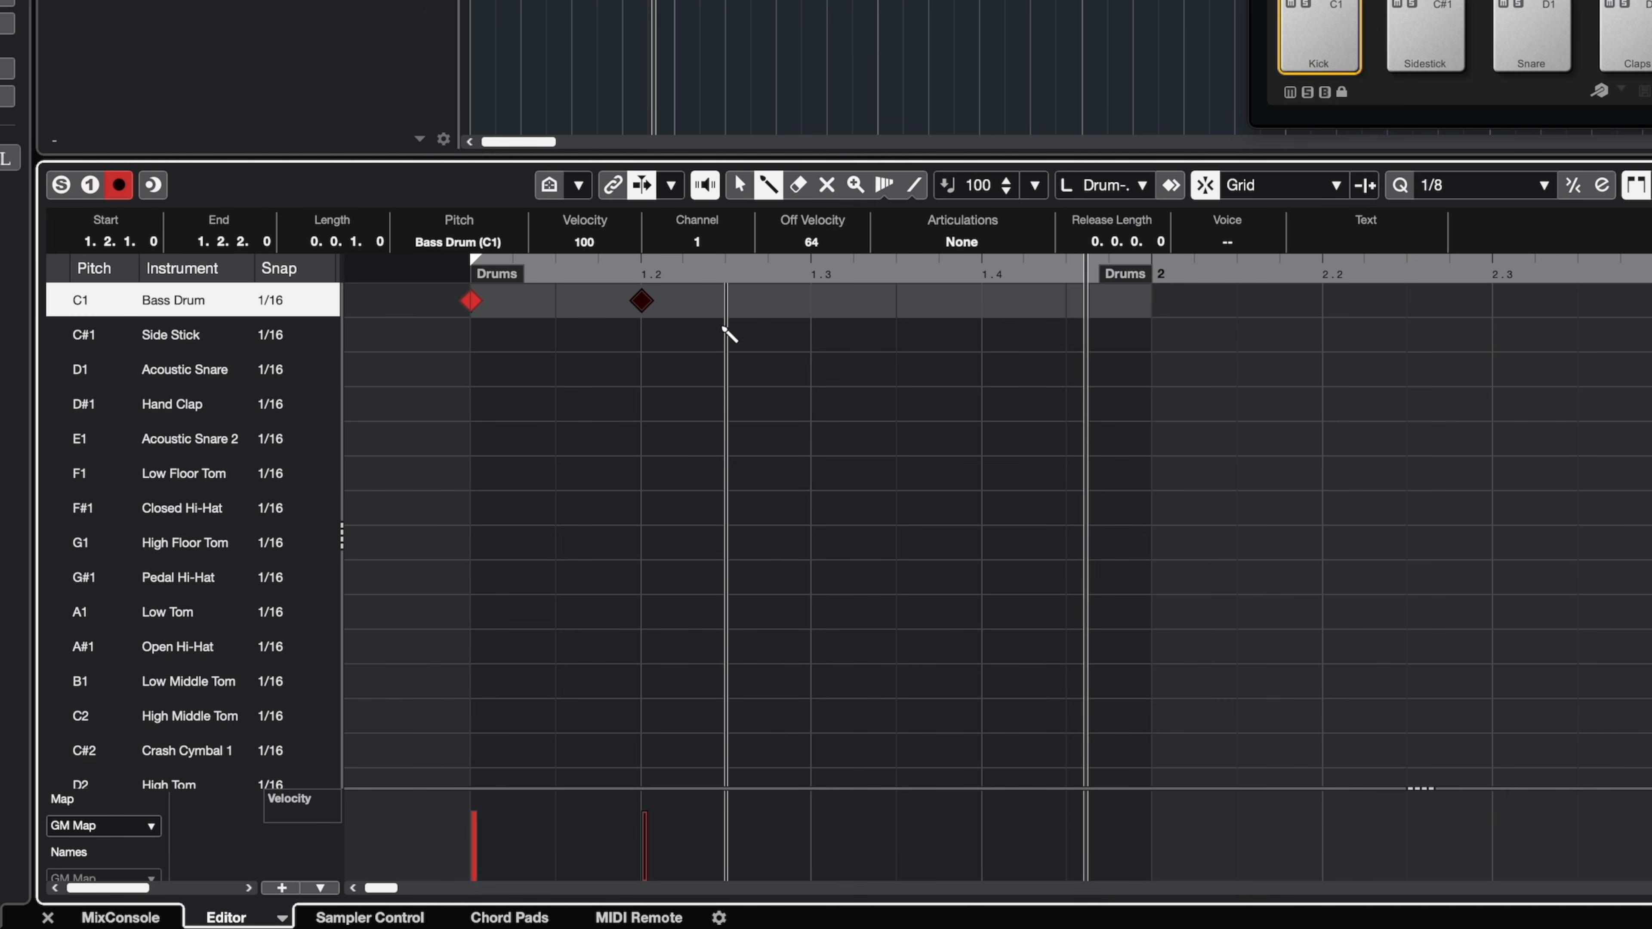
{"action": "left_click", "coordinate": [643, 302]}
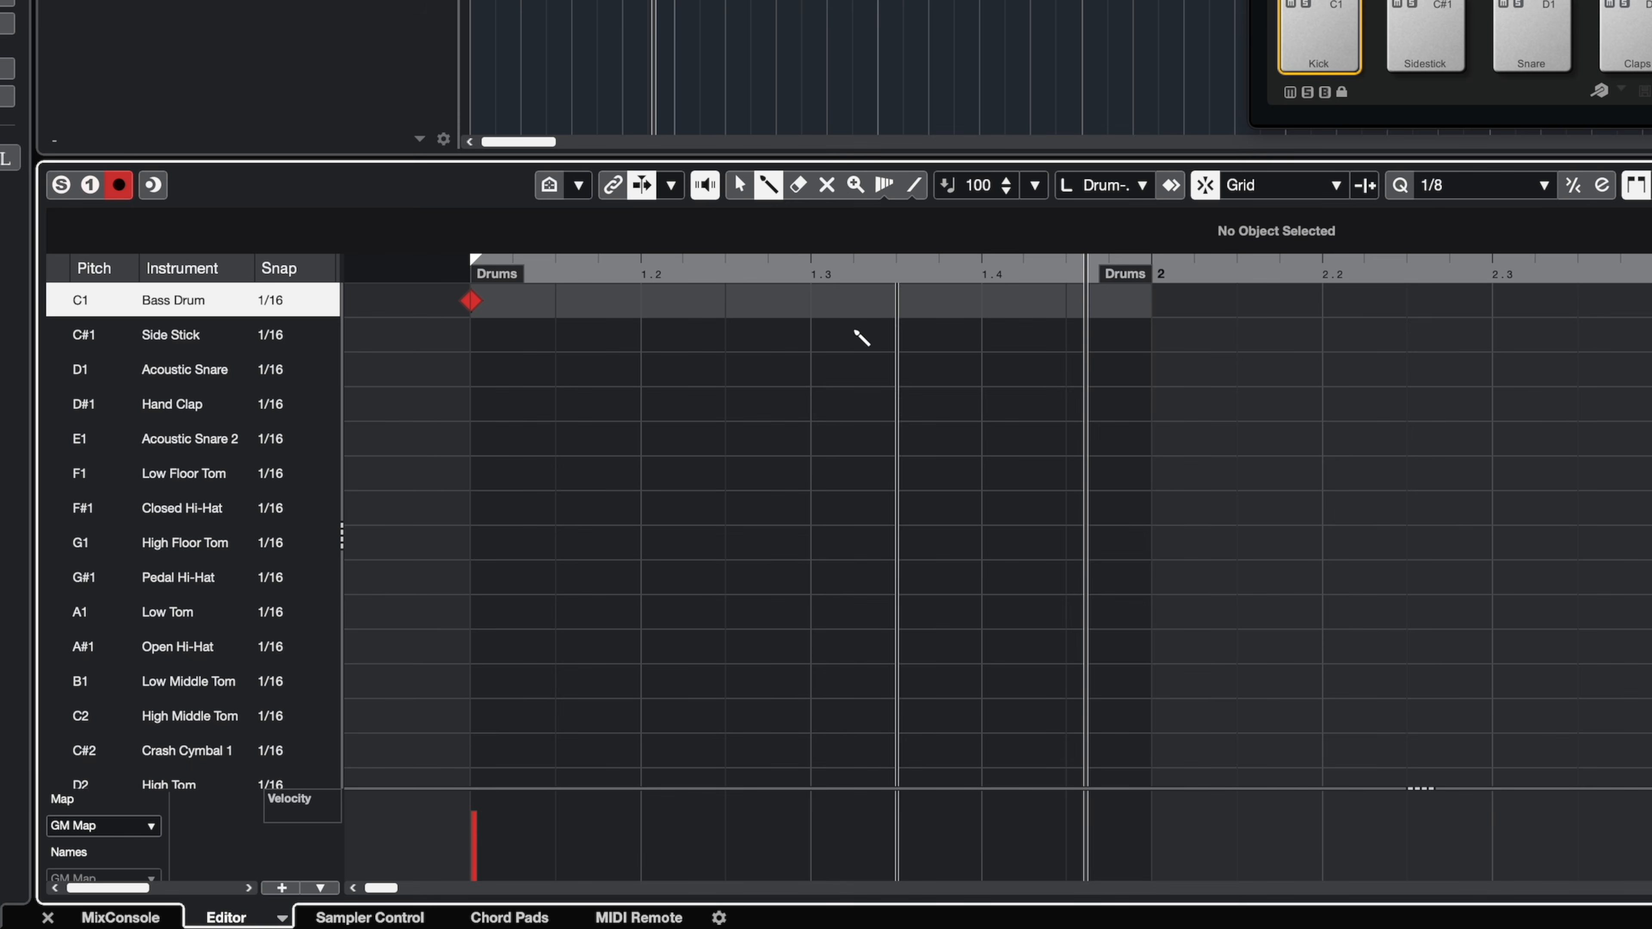
Step: Place Side Stick notes on beats 2 and 4 of bar 1, and try a run of eighth-note Closed Hi-Hat hits
{"action": "left_click", "coordinate": [640, 335]}
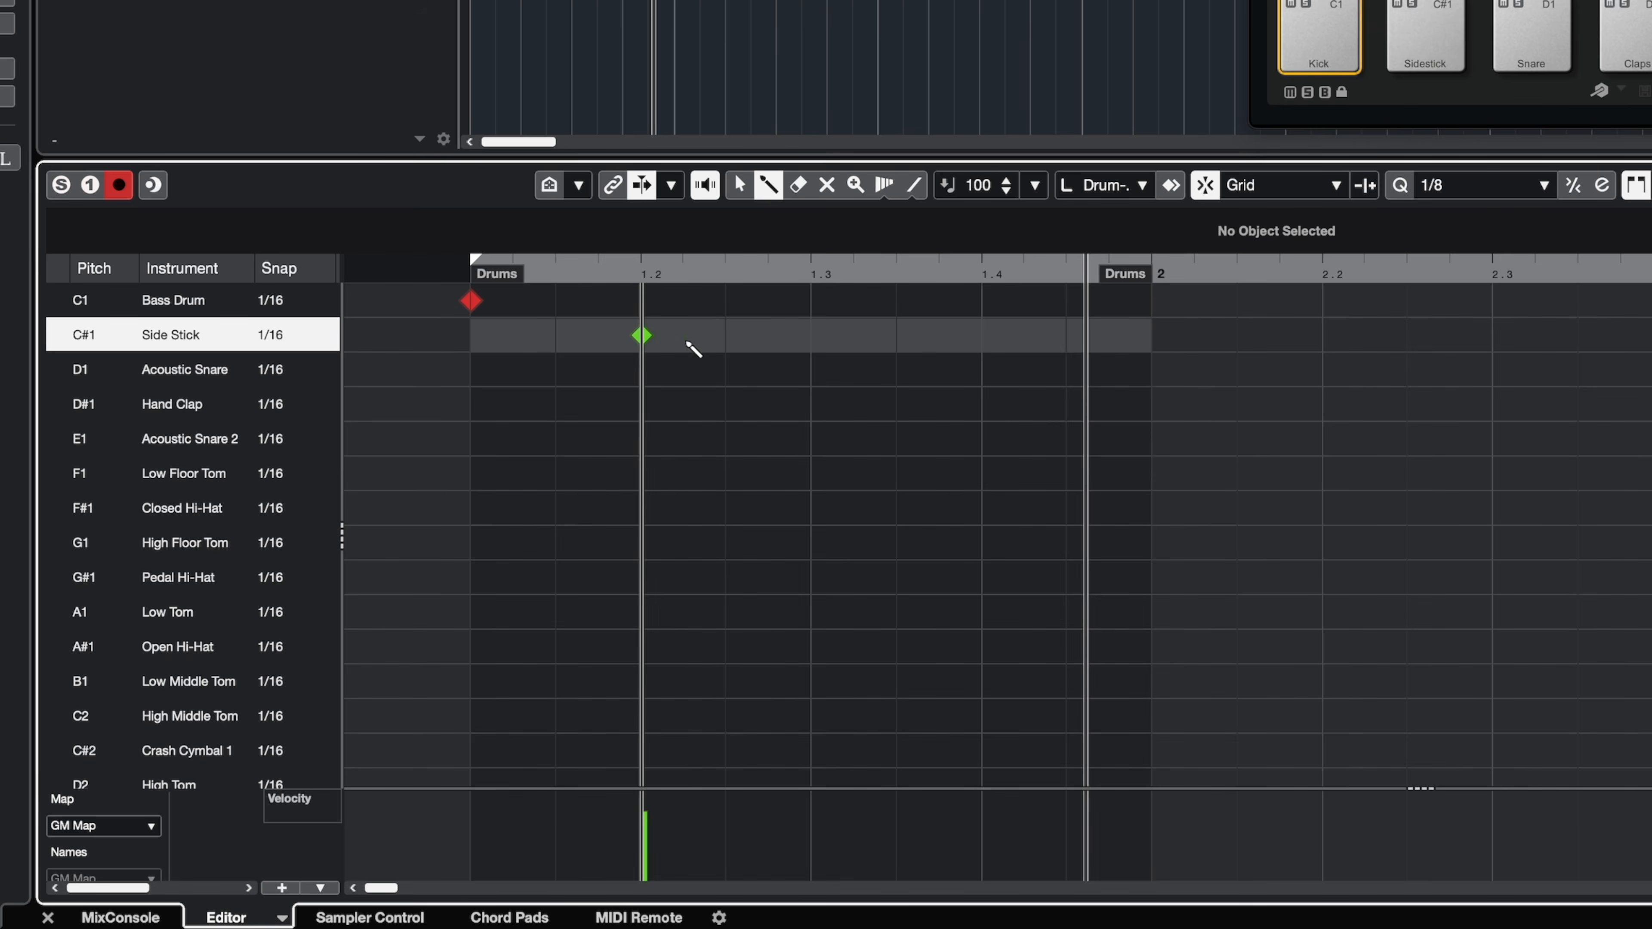
{"action": "left_click", "coordinate": [982, 335]}
{"action": "left_click_drag", "start_coordinate": [476, 509], "coordinate": [1067, 508]}
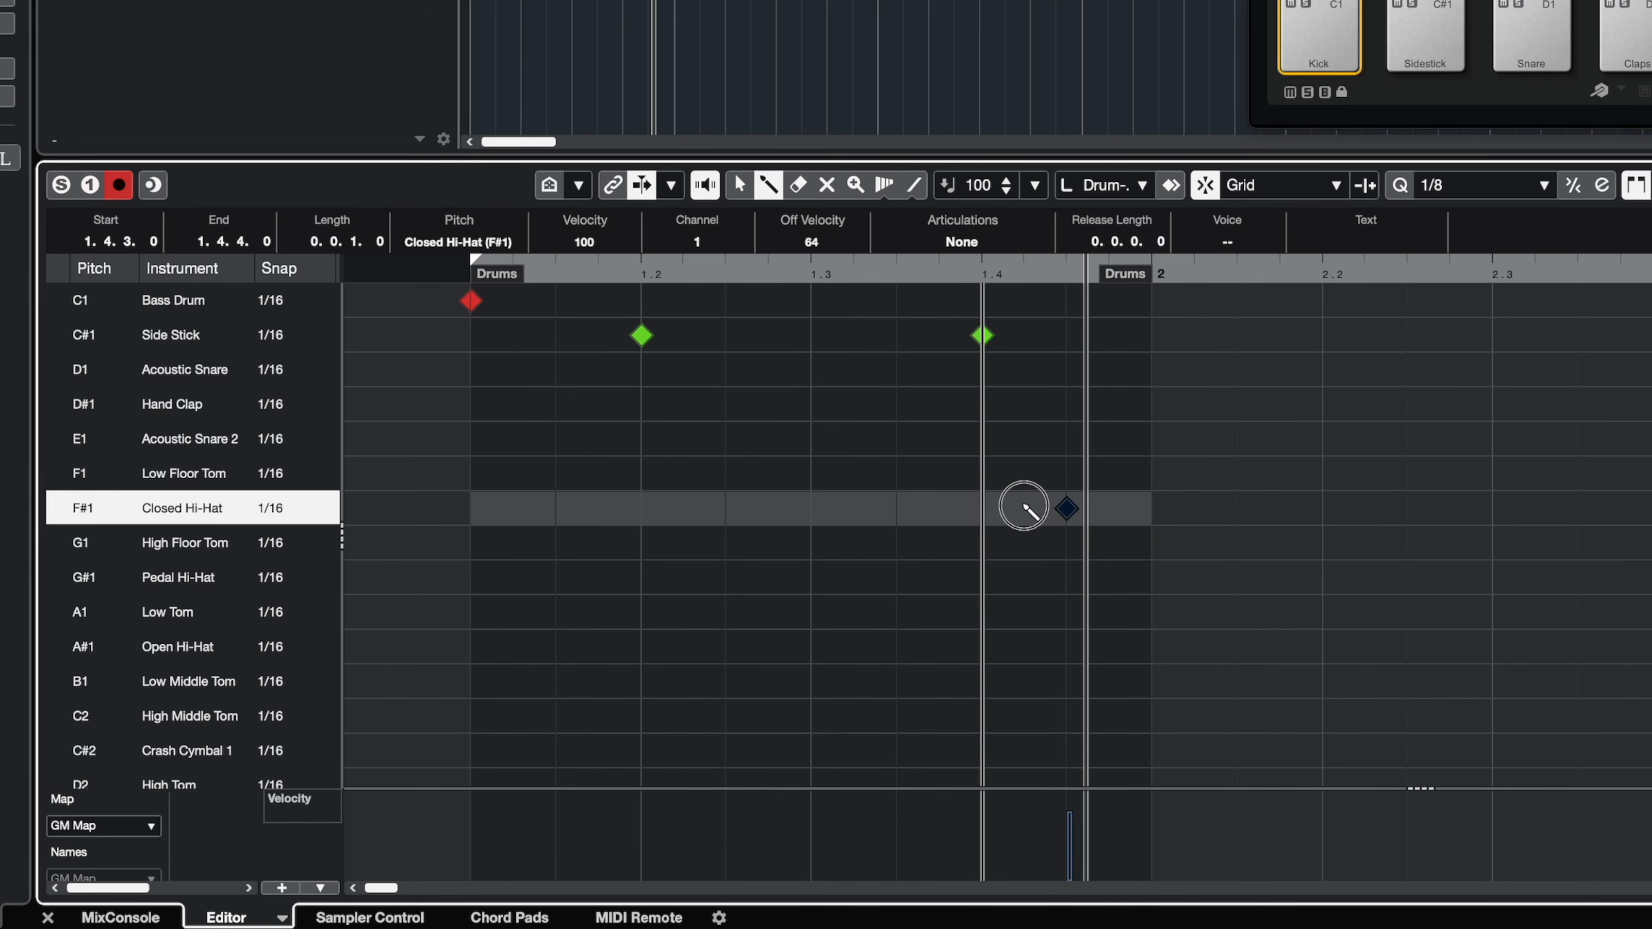
{"action": "left_click", "coordinate": [1068, 508]}
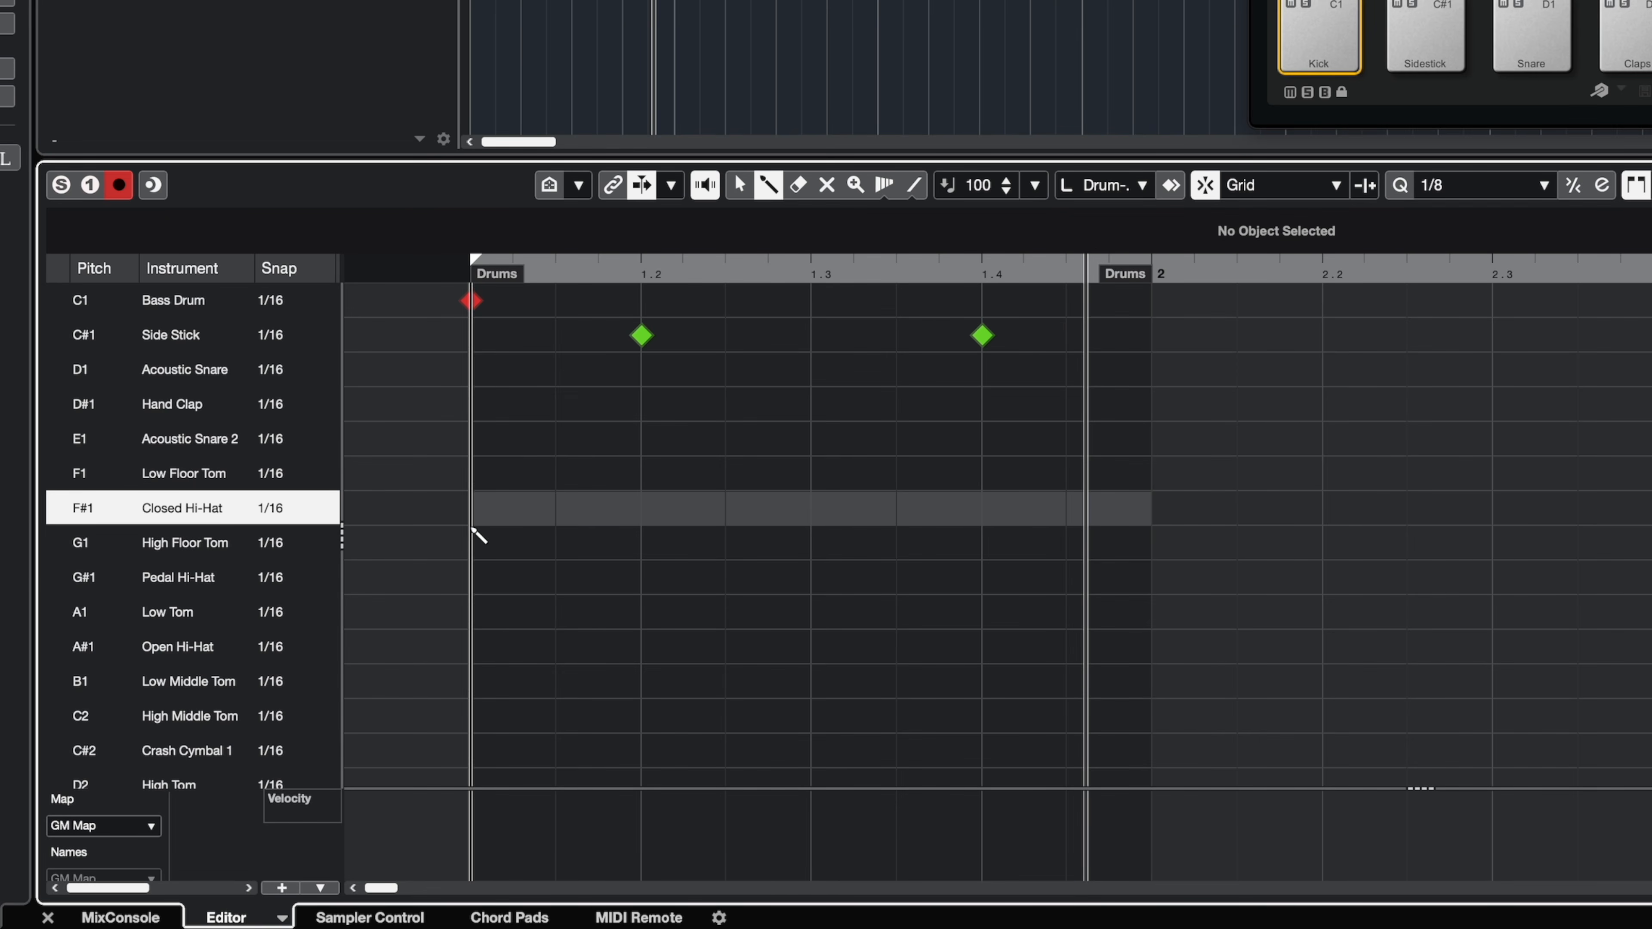
{"action": "left_click_drag", "start_coordinate": [480, 513], "coordinate": [1070, 521]}
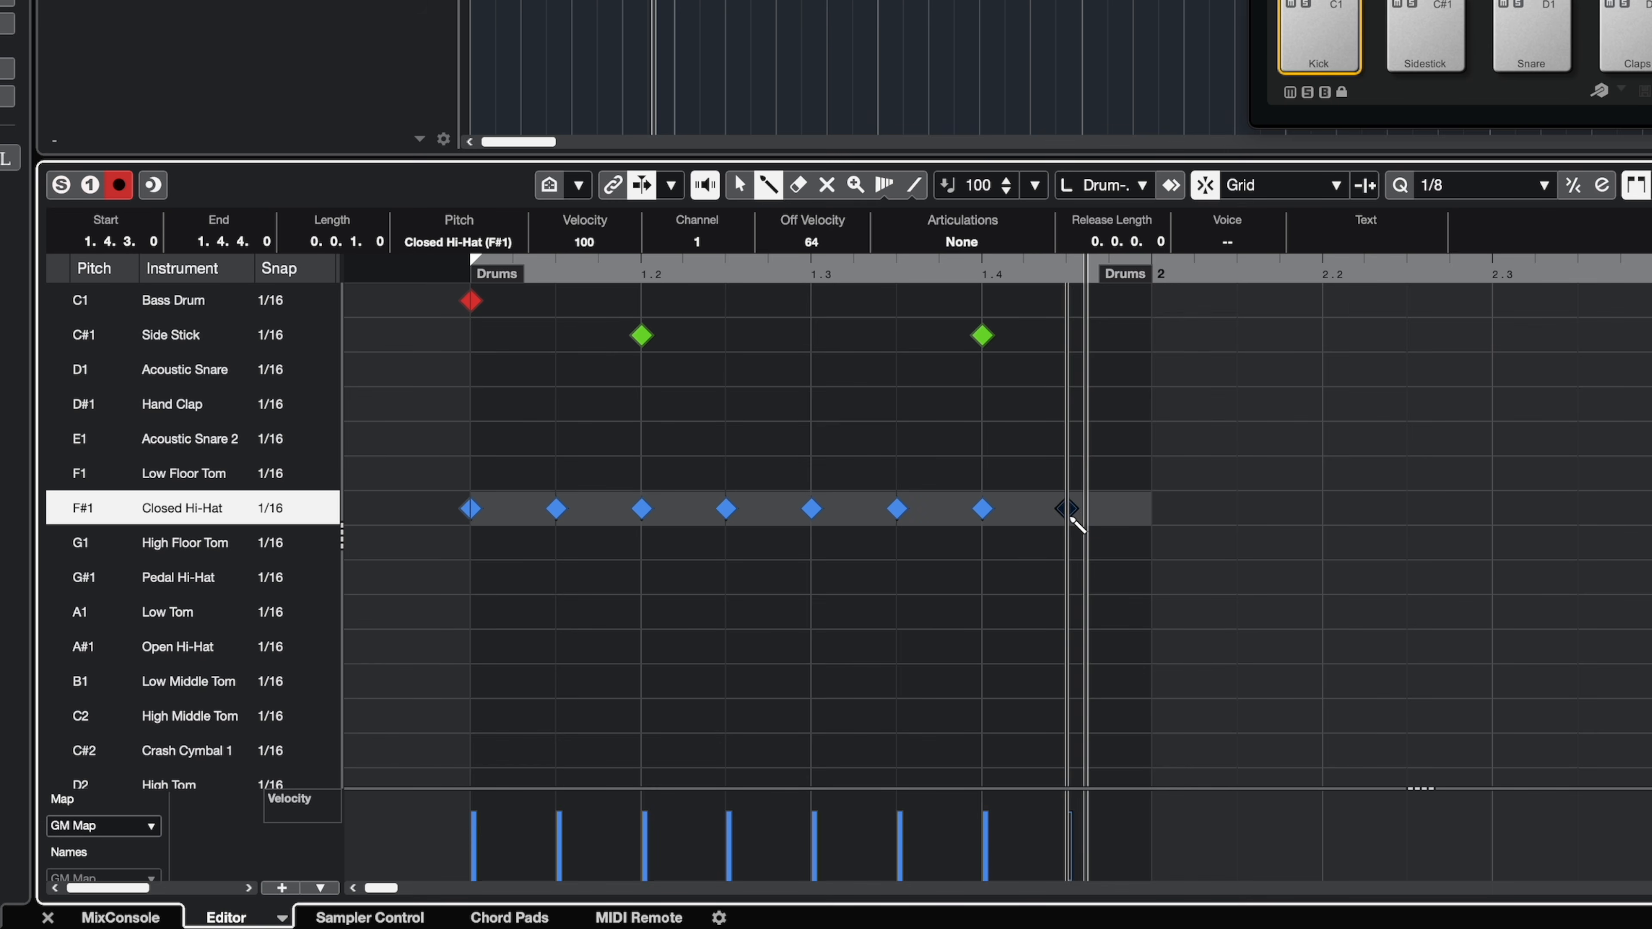
{"action": "key", "text": "ctrl+z"}
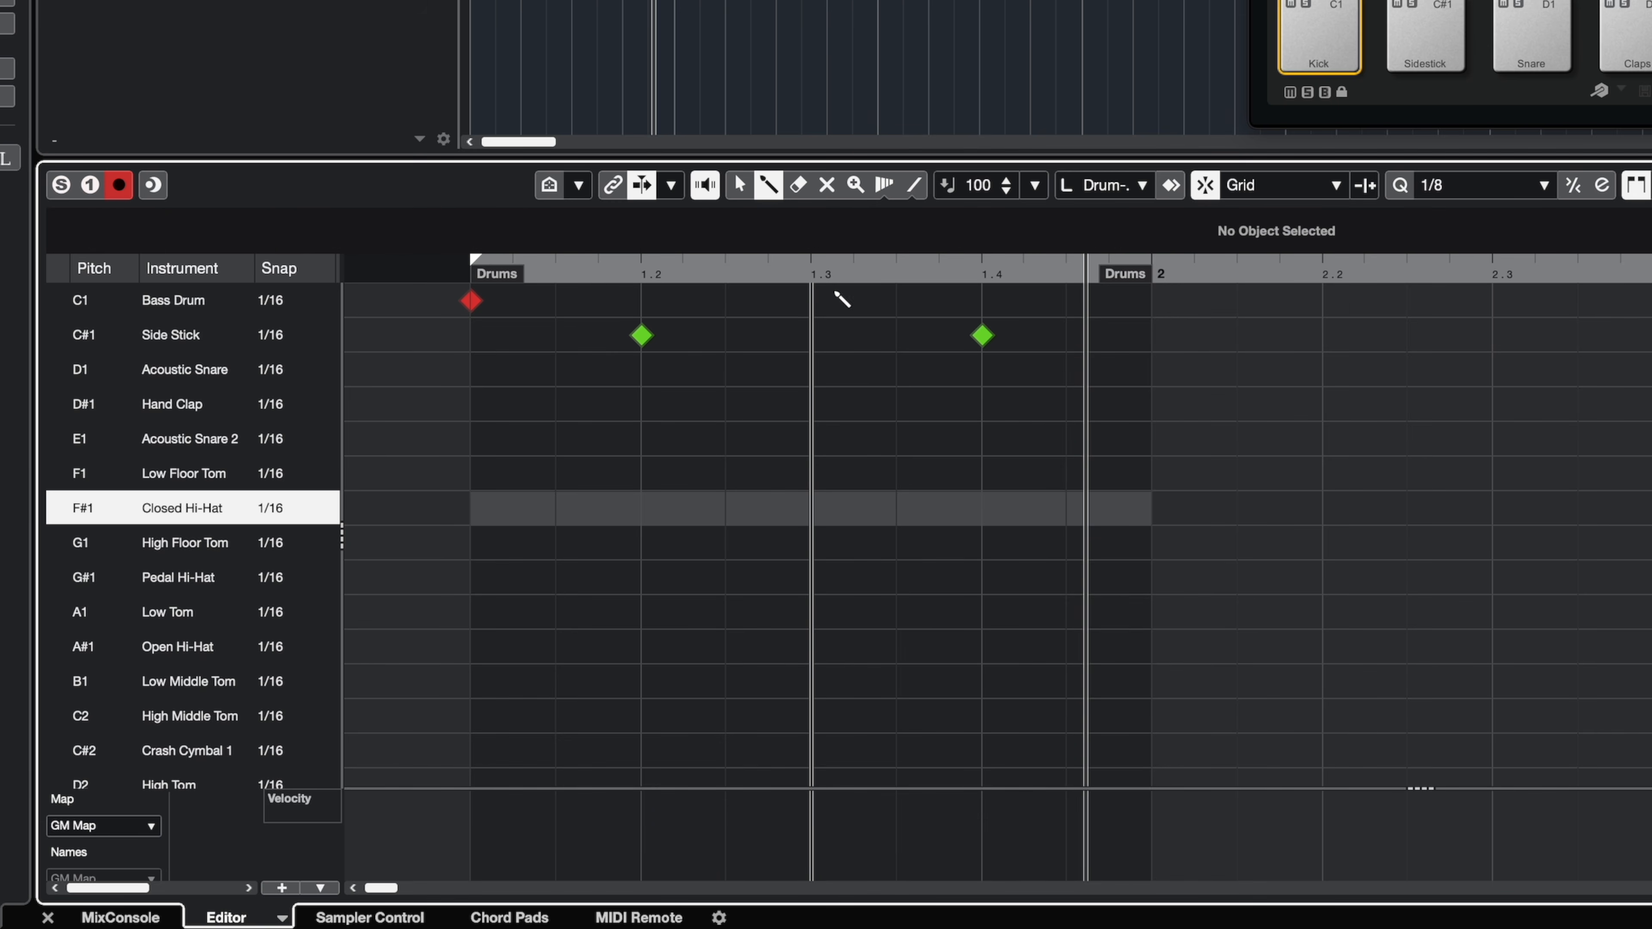
Step: Draw eighth-note Bass Drum hits from beat 3 of bar 1 at velocity 49, and try a lower-velocity Closed Hi-Hat run
{"action": "left_click", "coordinate": [808, 301]}
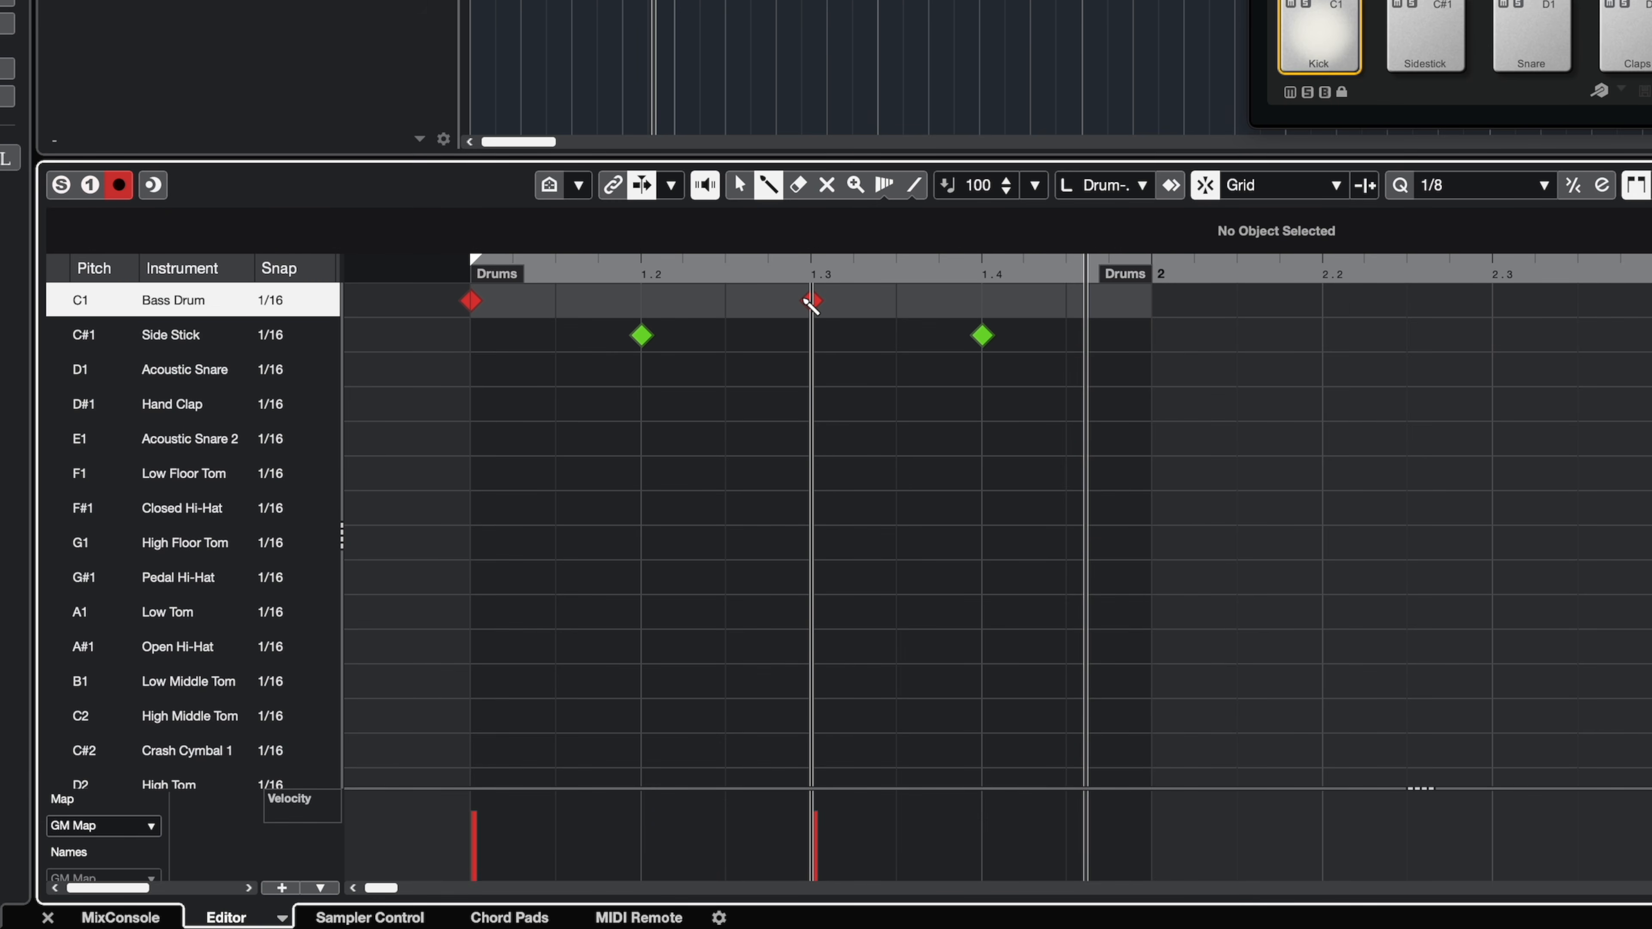
{"action": "mouse_move", "coordinate": [810, 302]}
{"action": "left_mouse_down"}
{"action": "mouse_move", "coordinate": [812, 550]}
{"action": "mouse_move", "coordinate": [805, 535]}
{"action": "mouse_move", "coordinate": [915, 350]}
{"action": "mouse_move", "coordinate": [920, 307]}
{"action": "mouse_move", "coordinate": [919, 484]}
{"action": "mouse_move", "coordinate": [921, 328]}
{"action": "mouse_move", "coordinate": [919, 358]}
{"action": "mouse_move", "coordinate": [863, 332]}
{"action": "mouse_move", "coordinate": [1050, 314]}
{"action": "mouse_move", "coordinate": [1042, 585]}
{"action": "mouse_move", "coordinate": [1052, 326]}
{"action": "mouse_move", "coordinate": [1040, 546]}
{"action": "mouse_move", "coordinate": [1043, 487]}
{"action": "left_mouse_up"}
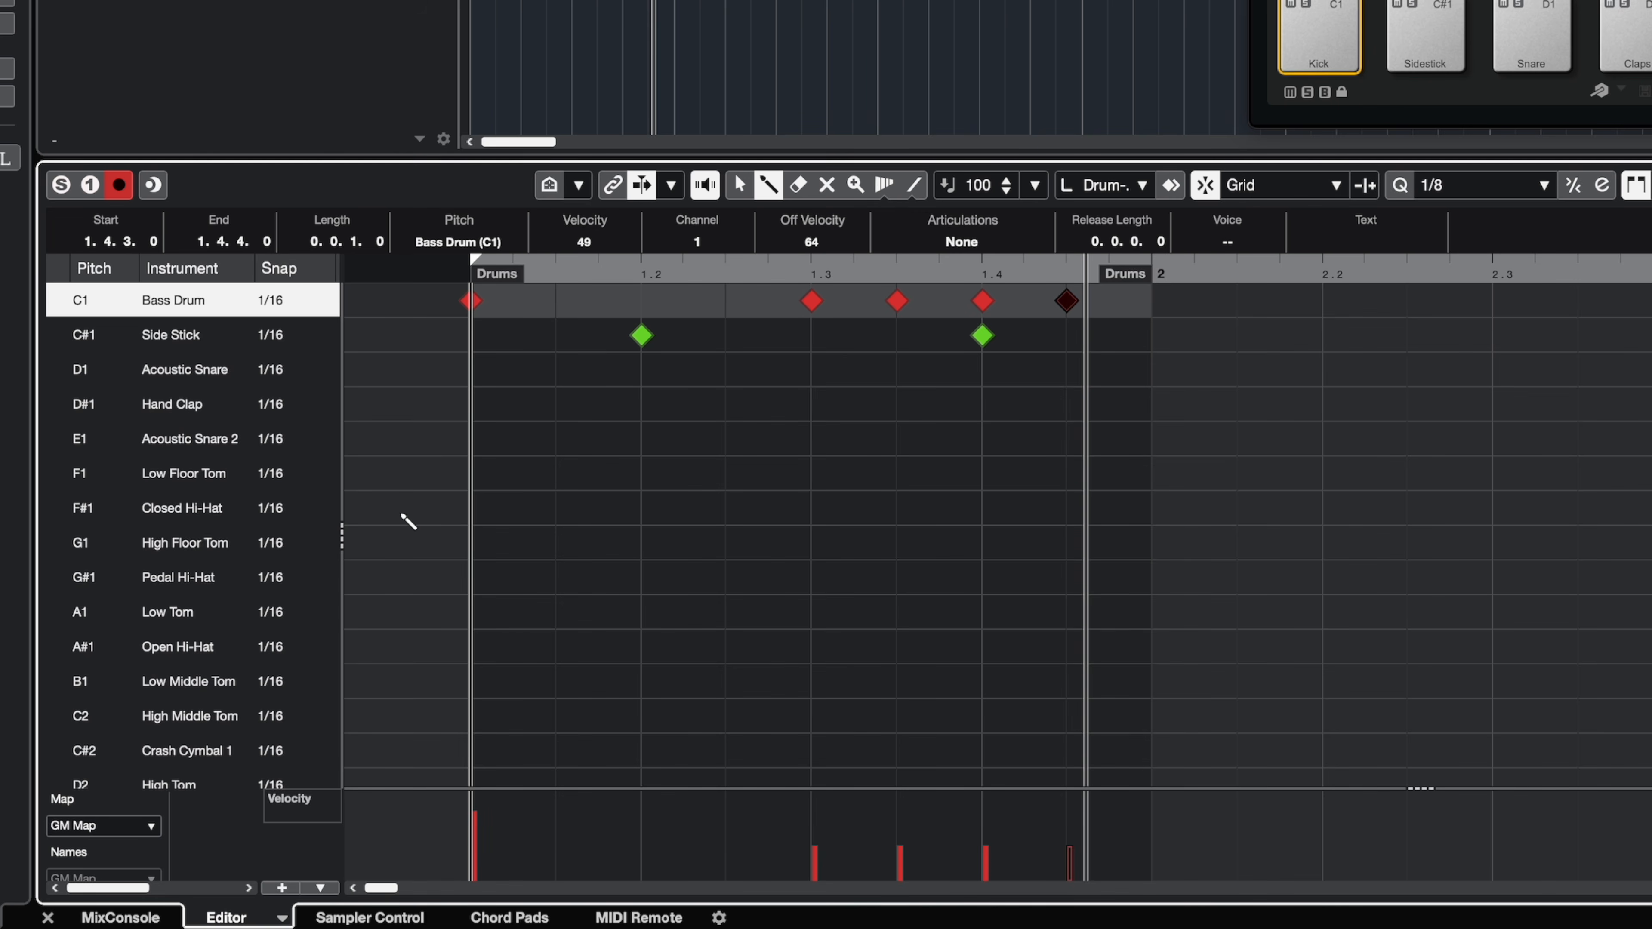
{"action": "mouse_move", "coordinate": [469, 517]}
{"action": "left_mouse_down"}
{"action": "mouse_move", "coordinate": [1058, 498]}
{"action": "mouse_move", "coordinate": [1059, 678]}
{"action": "left_mouse_up"}
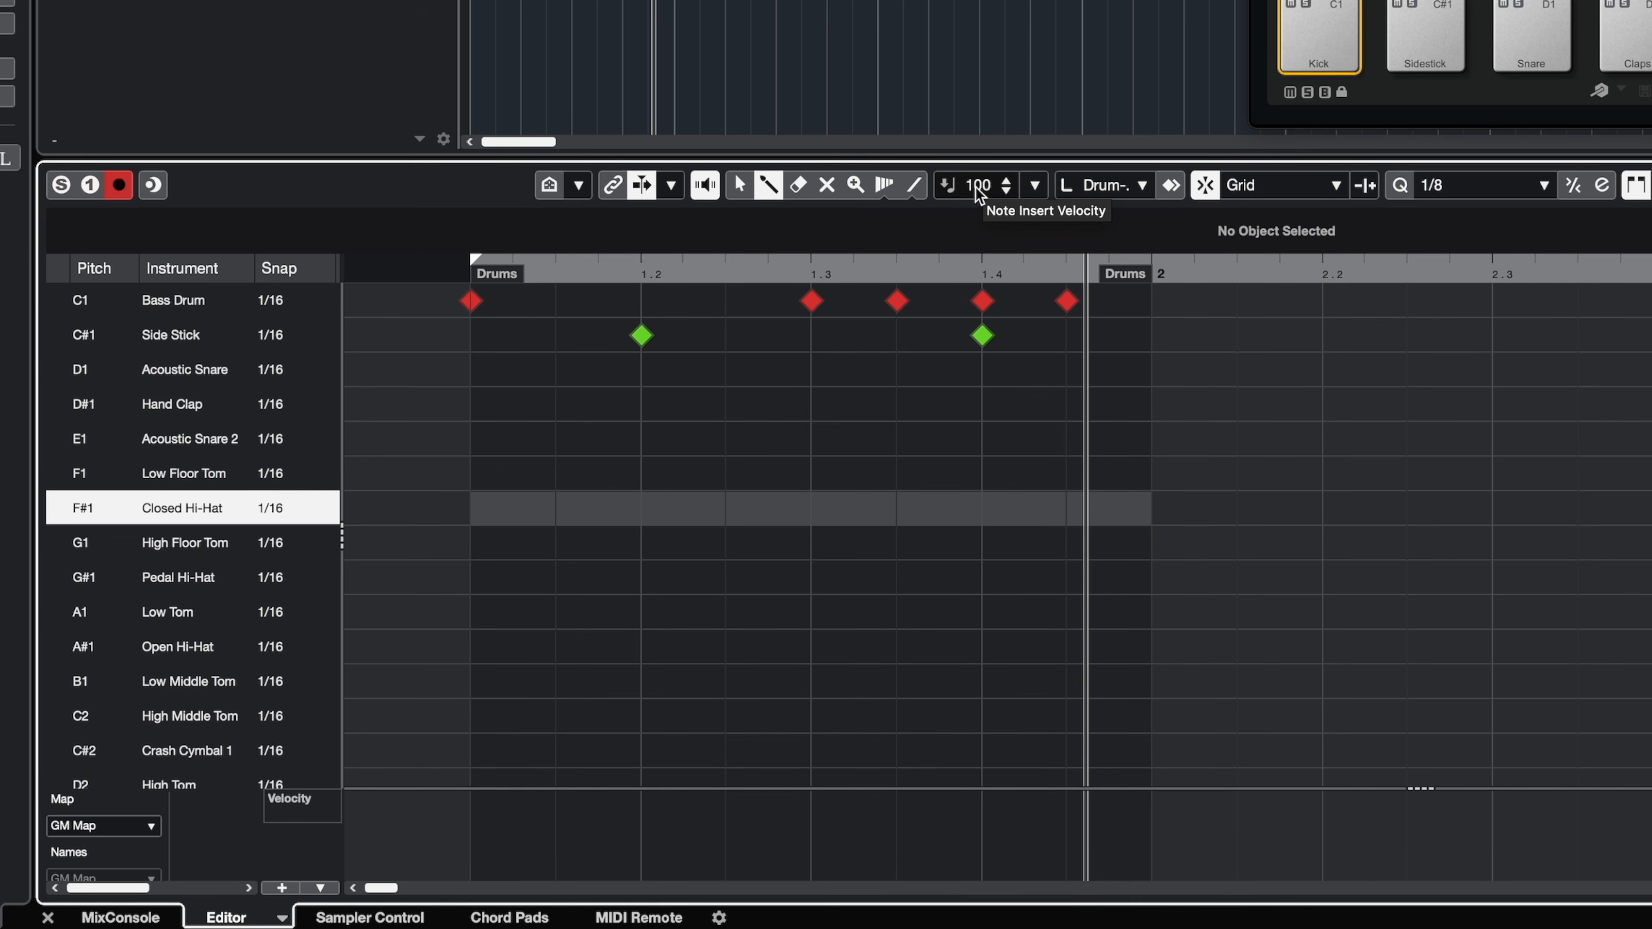
Step: Set the note insert velocity to 117 and add Low Floor Tom notes on 1.1.3, 1.2, 1.3 and 1.3.3, plus an Acoustic Snare on beat 3
{"action": "left_click_drag", "start_coordinate": [985, 185], "coordinate": [992, 30]}
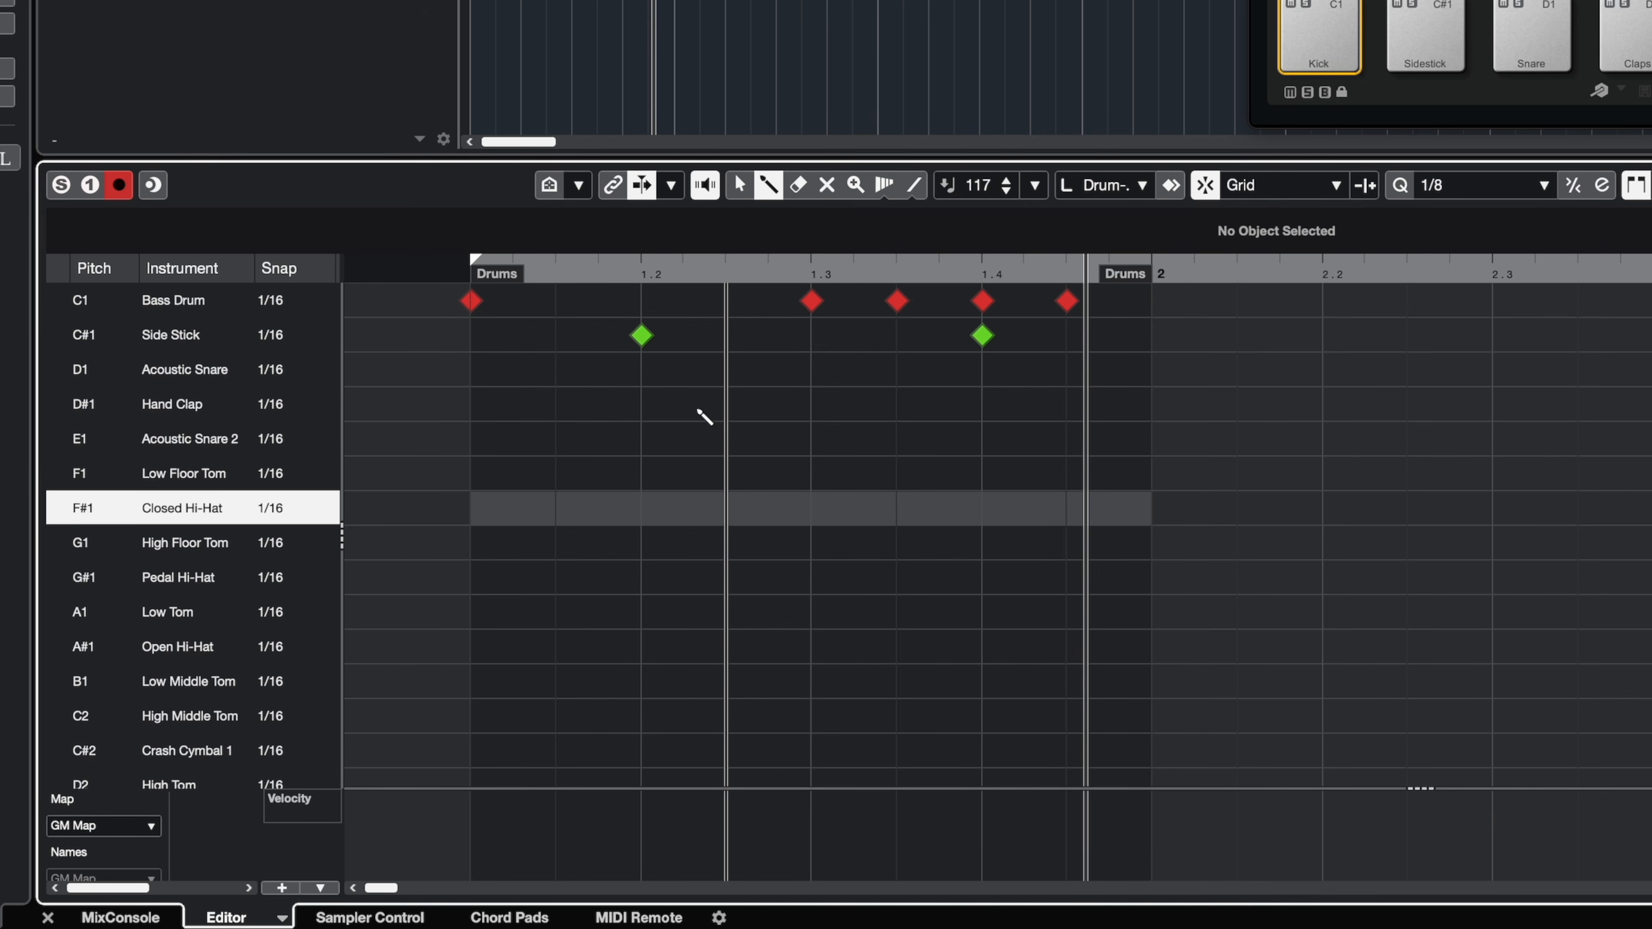
{"action": "left_click", "coordinate": [556, 474]}
{"action": "left_click", "coordinate": [642, 474]}
{"action": "left_click", "coordinate": [811, 474]}
{"action": "left_click", "coordinate": [896, 474]}
{"action": "left_click", "coordinate": [811, 370]}
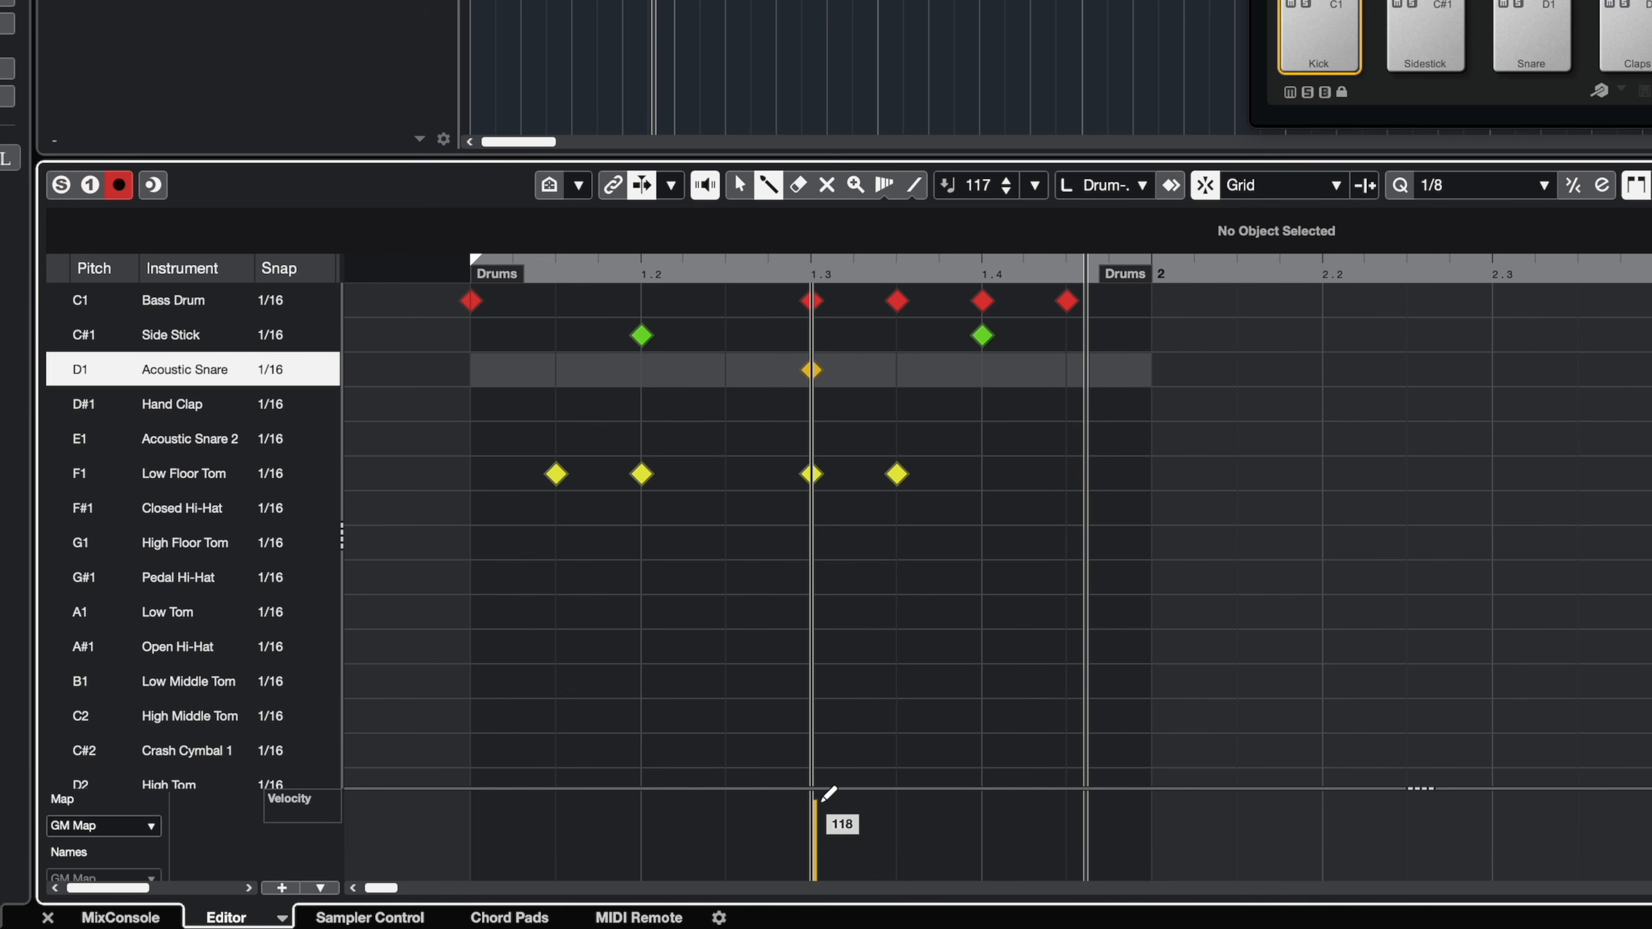
Step: Select all notes in bar 1 and delete them
{"action": "key", "text": "1"}
{"action": "left_click_drag", "start_coordinate": [1105, 547], "coordinate": [364, 255]}
{"action": "key", "text": "Delete"}
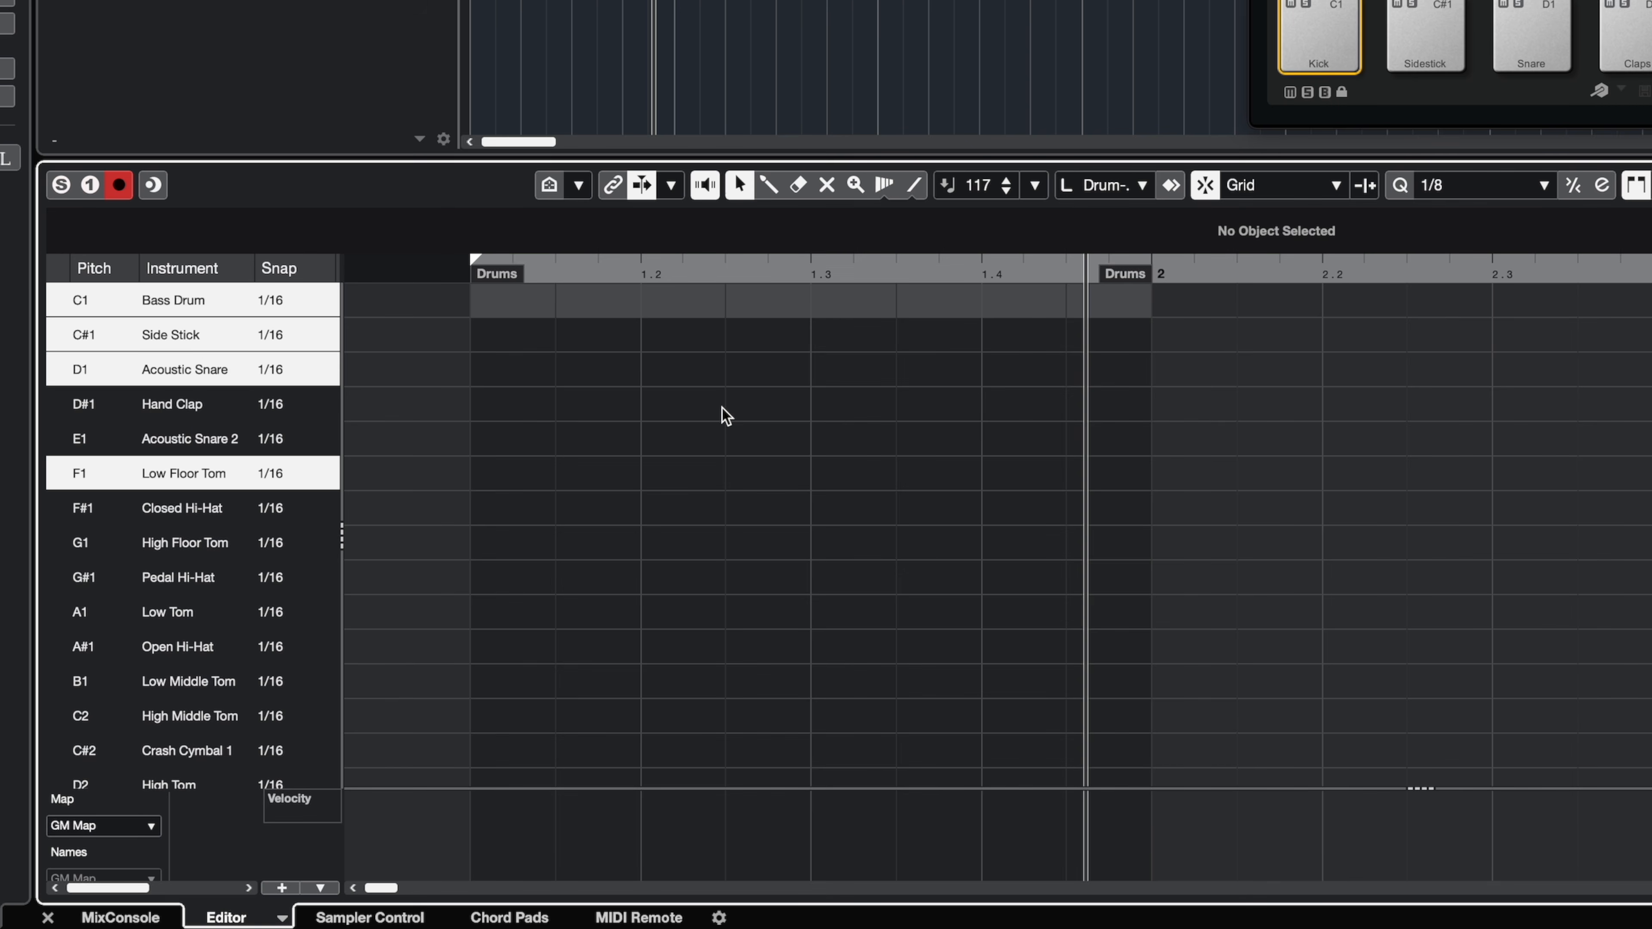
Step: Try placing Bass Drum notes on beats 1 and 2 of bar 1 with the Draw tool, and undo them
{"action": "right_click", "coordinate": [772, 441]}
{"action": "left_click", "coordinate": [786, 432]}
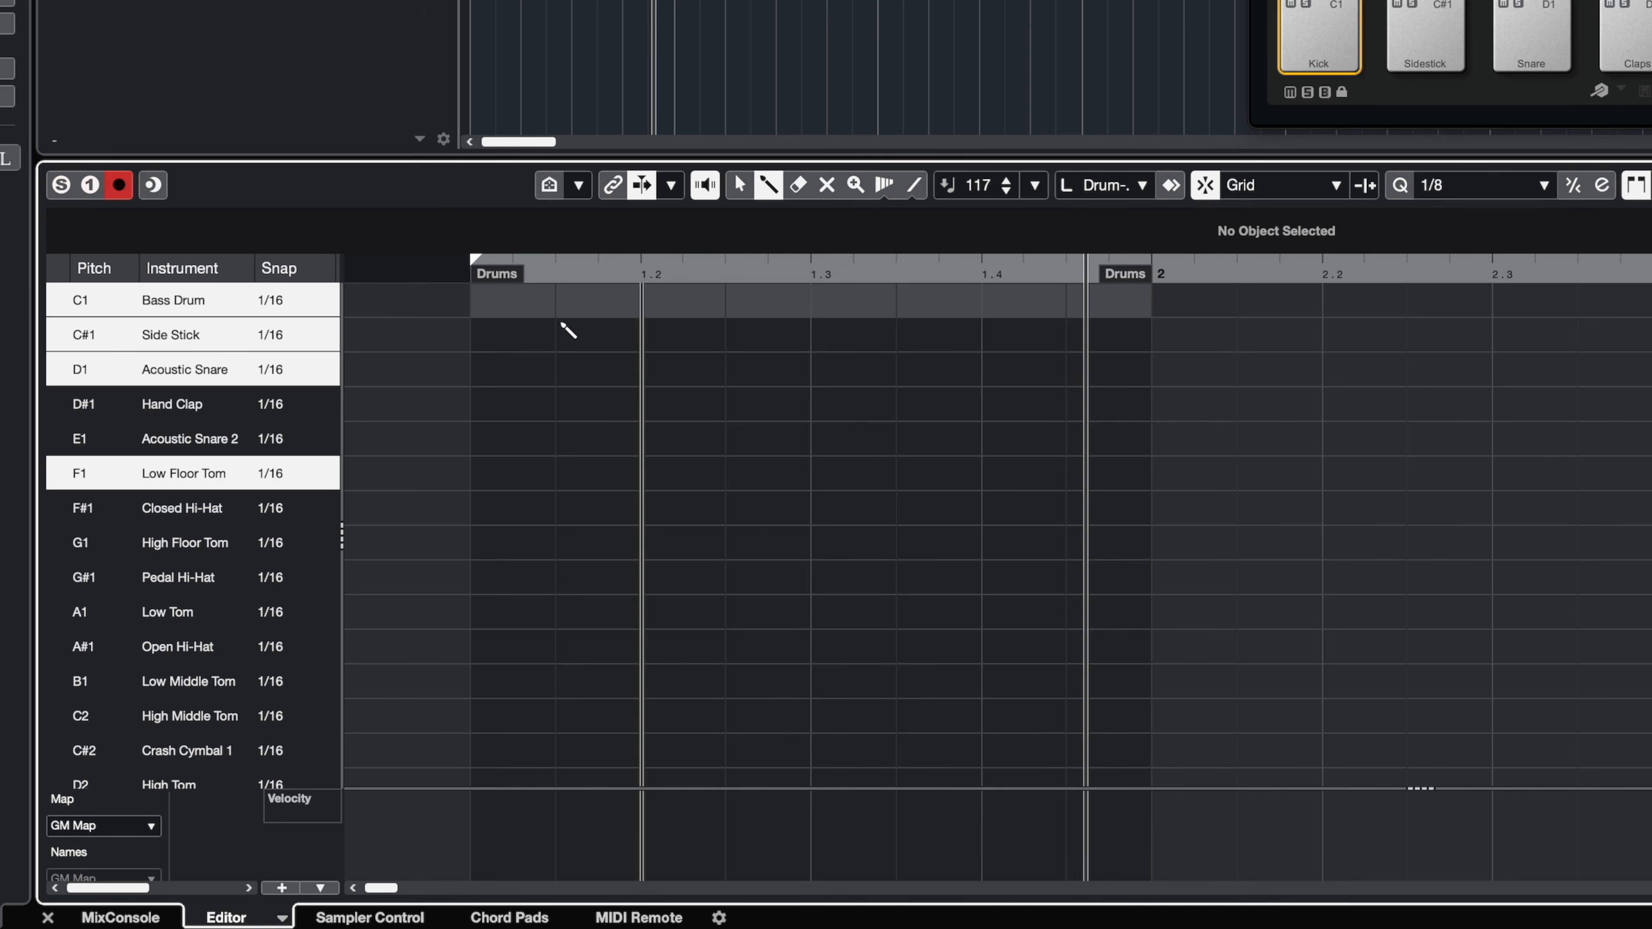
{"action": "mouse_move", "coordinate": [479, 302]}
{"action": "left_mouse_down"}
{"action": "mouse_move", "coordinate": [951, 302]}
{"action": "mouse_move", "coordinate": [471, 306]}
{"action": "left_mouse_up"}
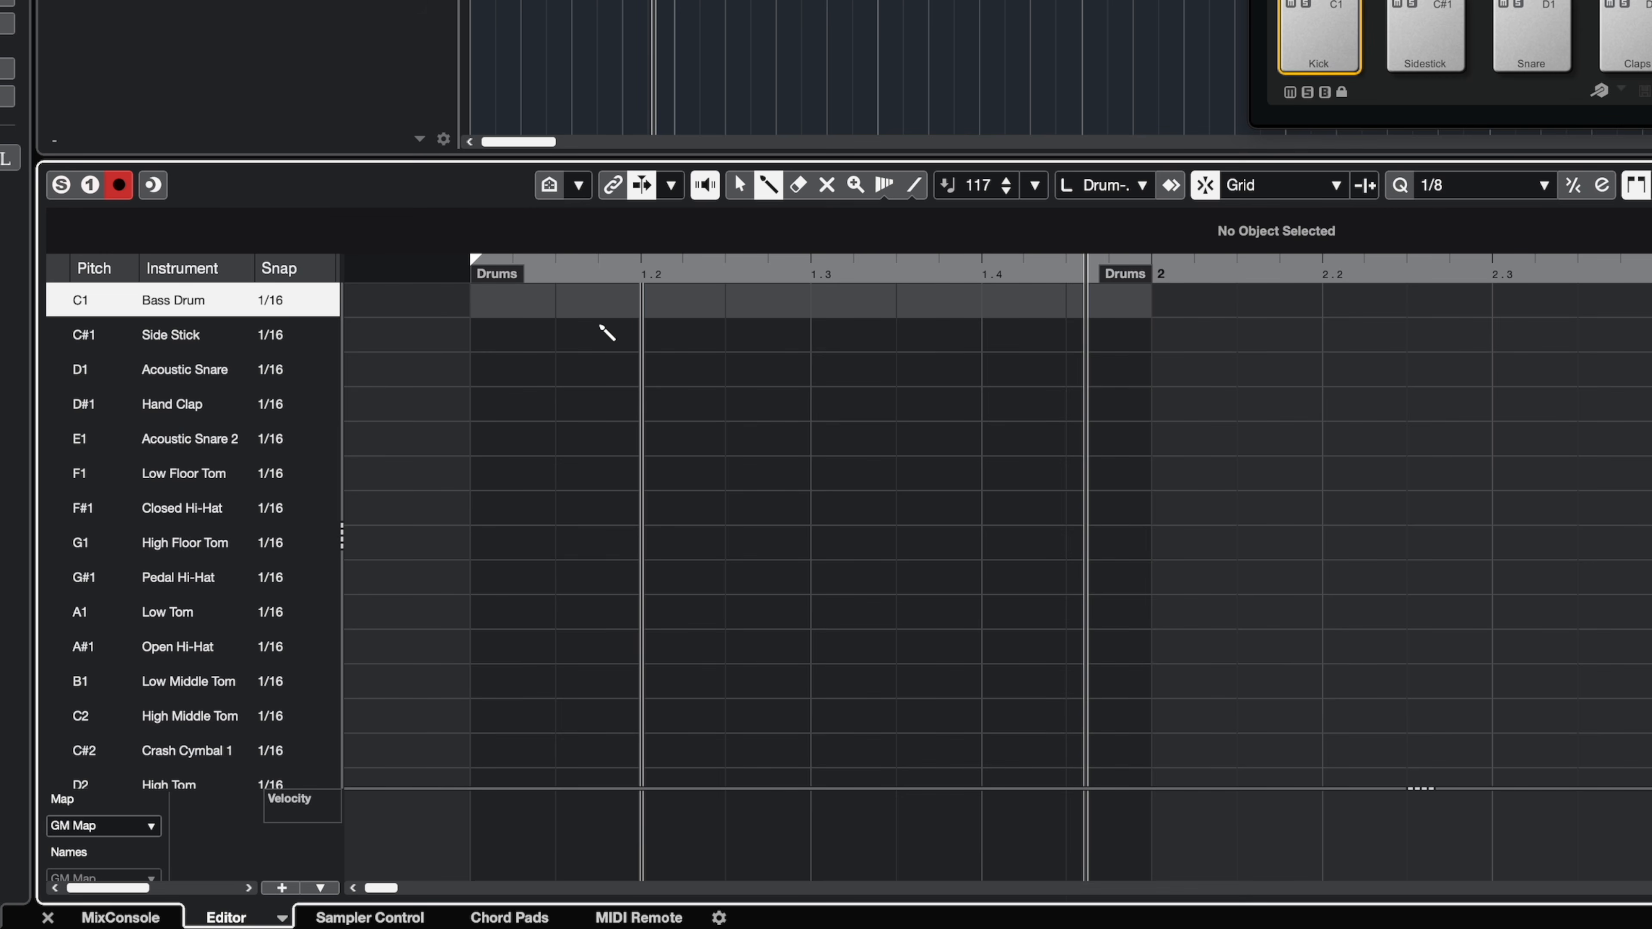
{"action": "left_click", "coordinate": [661, 298]}
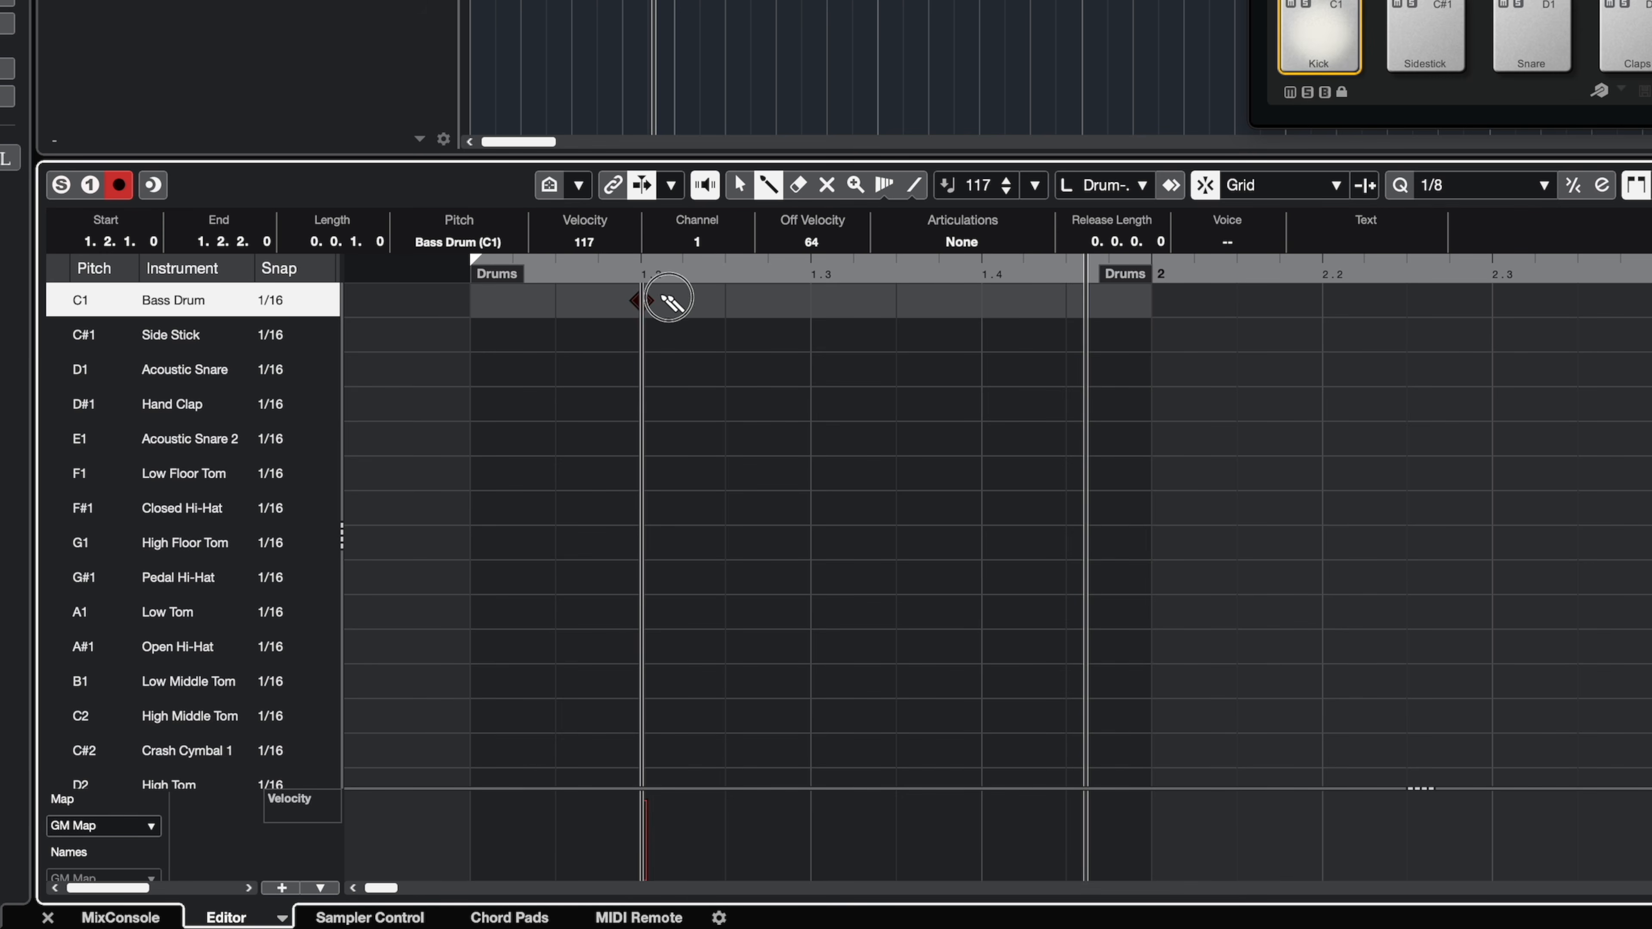
{"action": "left_click_drag", "start_coordinate": [670, 301], "coordinate": [812, 299]}
{"action": "key", "text": "ctrl+z"}
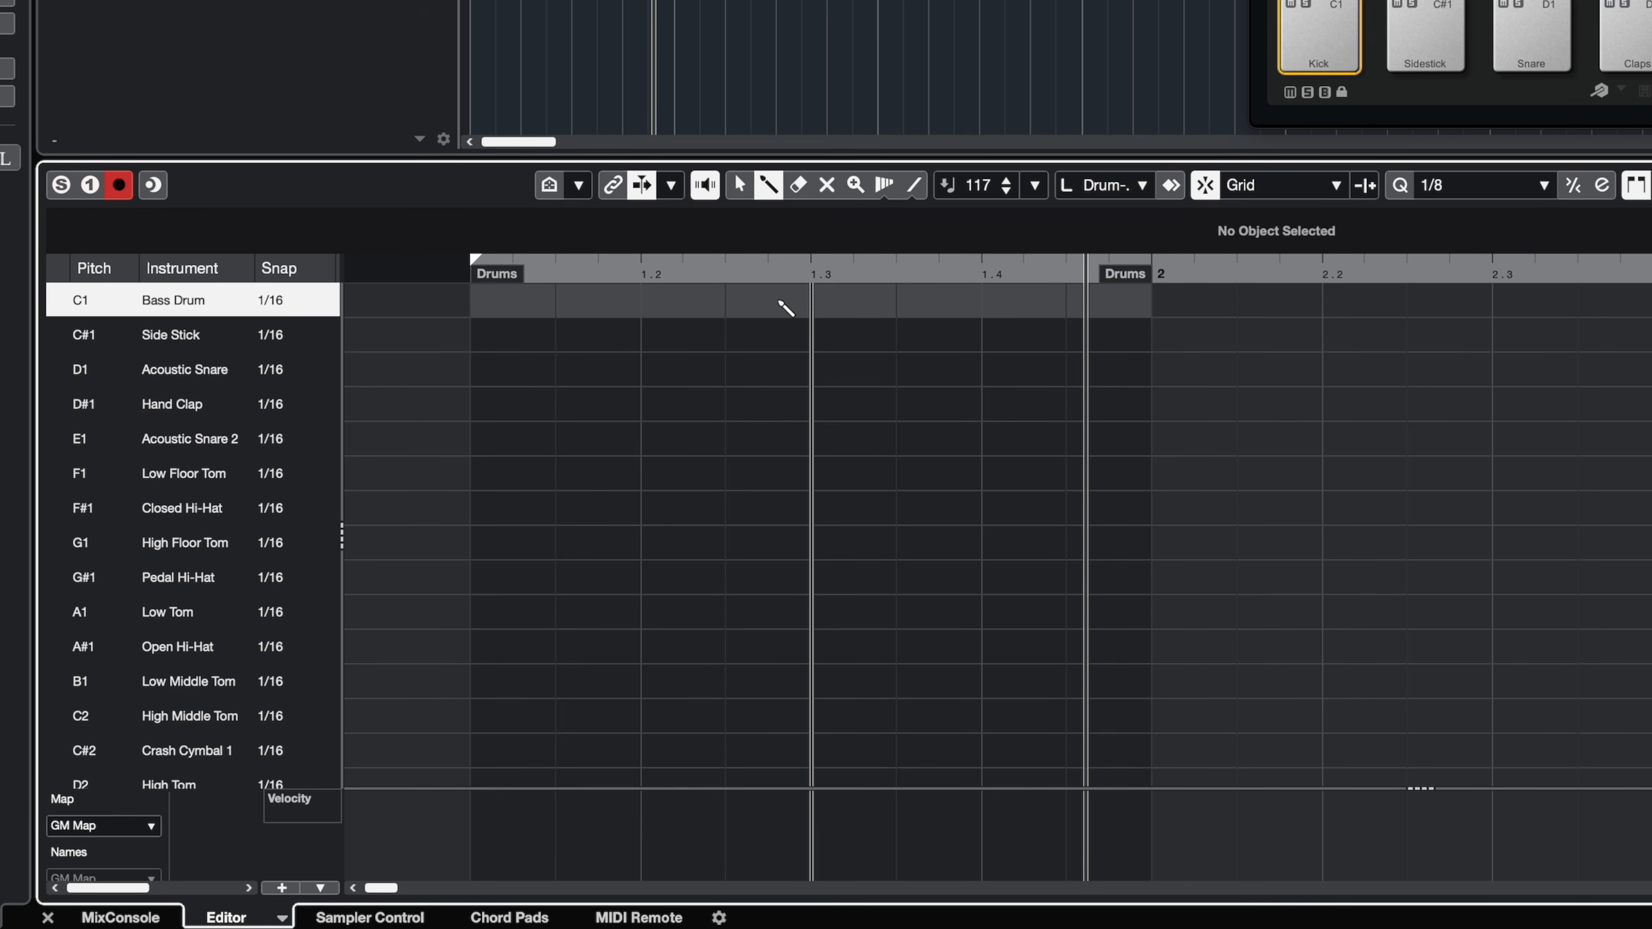
Step: Place a Bass Drum note halfway between beats 2 and 3 of bar 1, and an off-grid Side Stick note just before it
{"action": "left_click", "coordinate": [654, 310]}
{"action": "left_click_drag", "start_coordinate": [655, 310], "coordinate": [770, 309]}
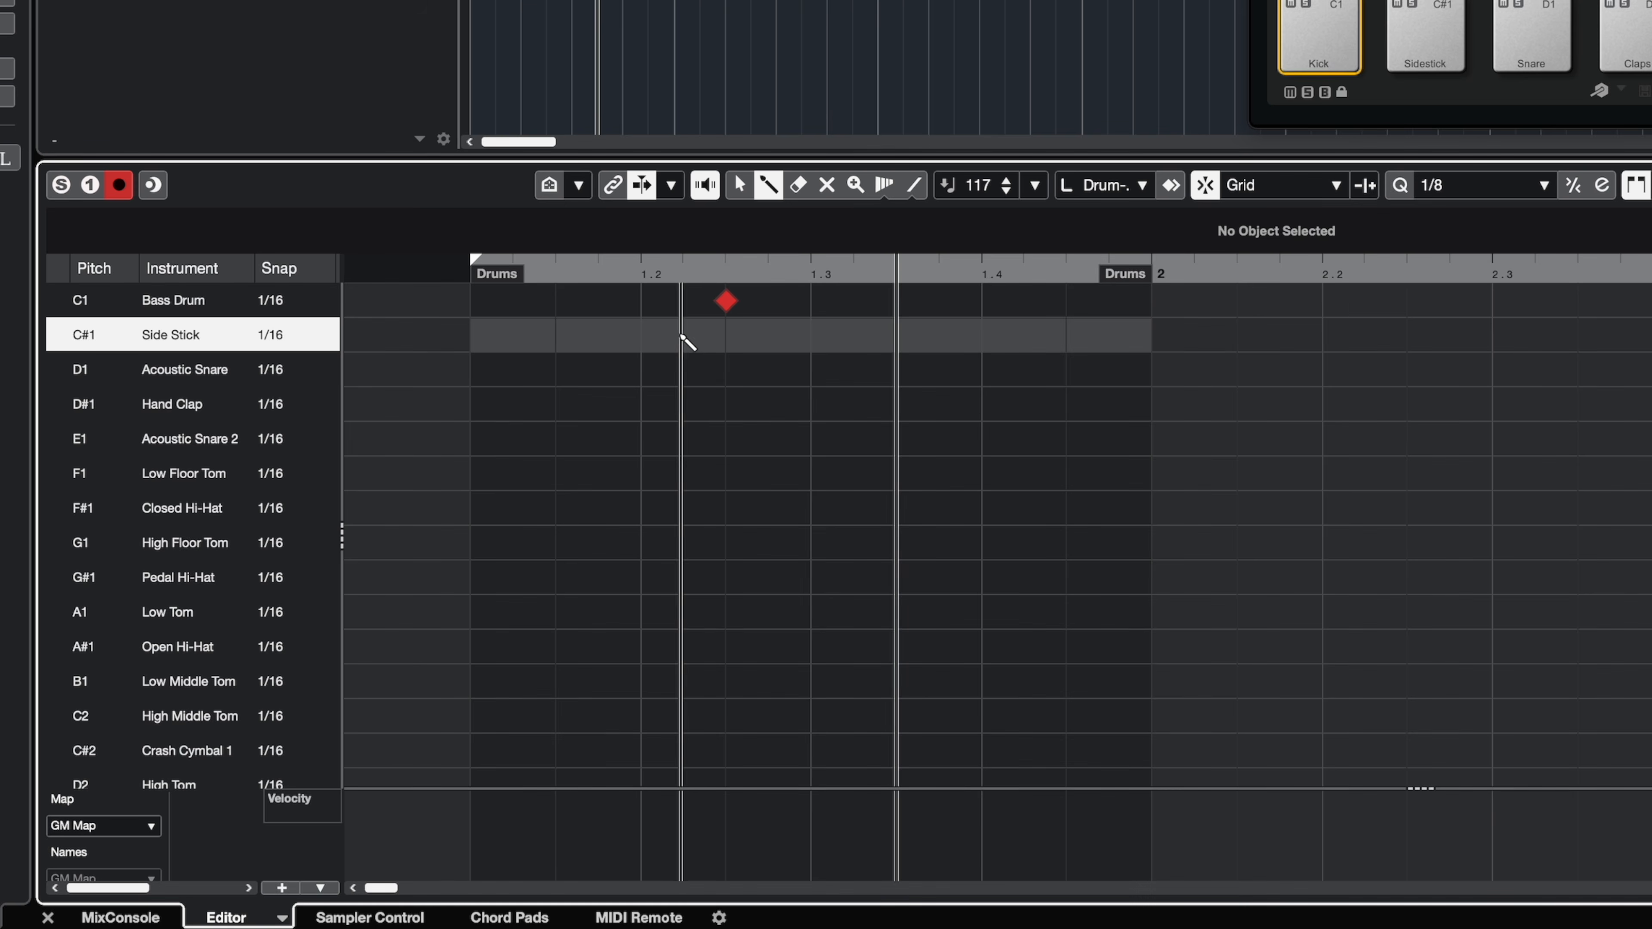
{"action": "left_click", "coordinate": [695, 335]}
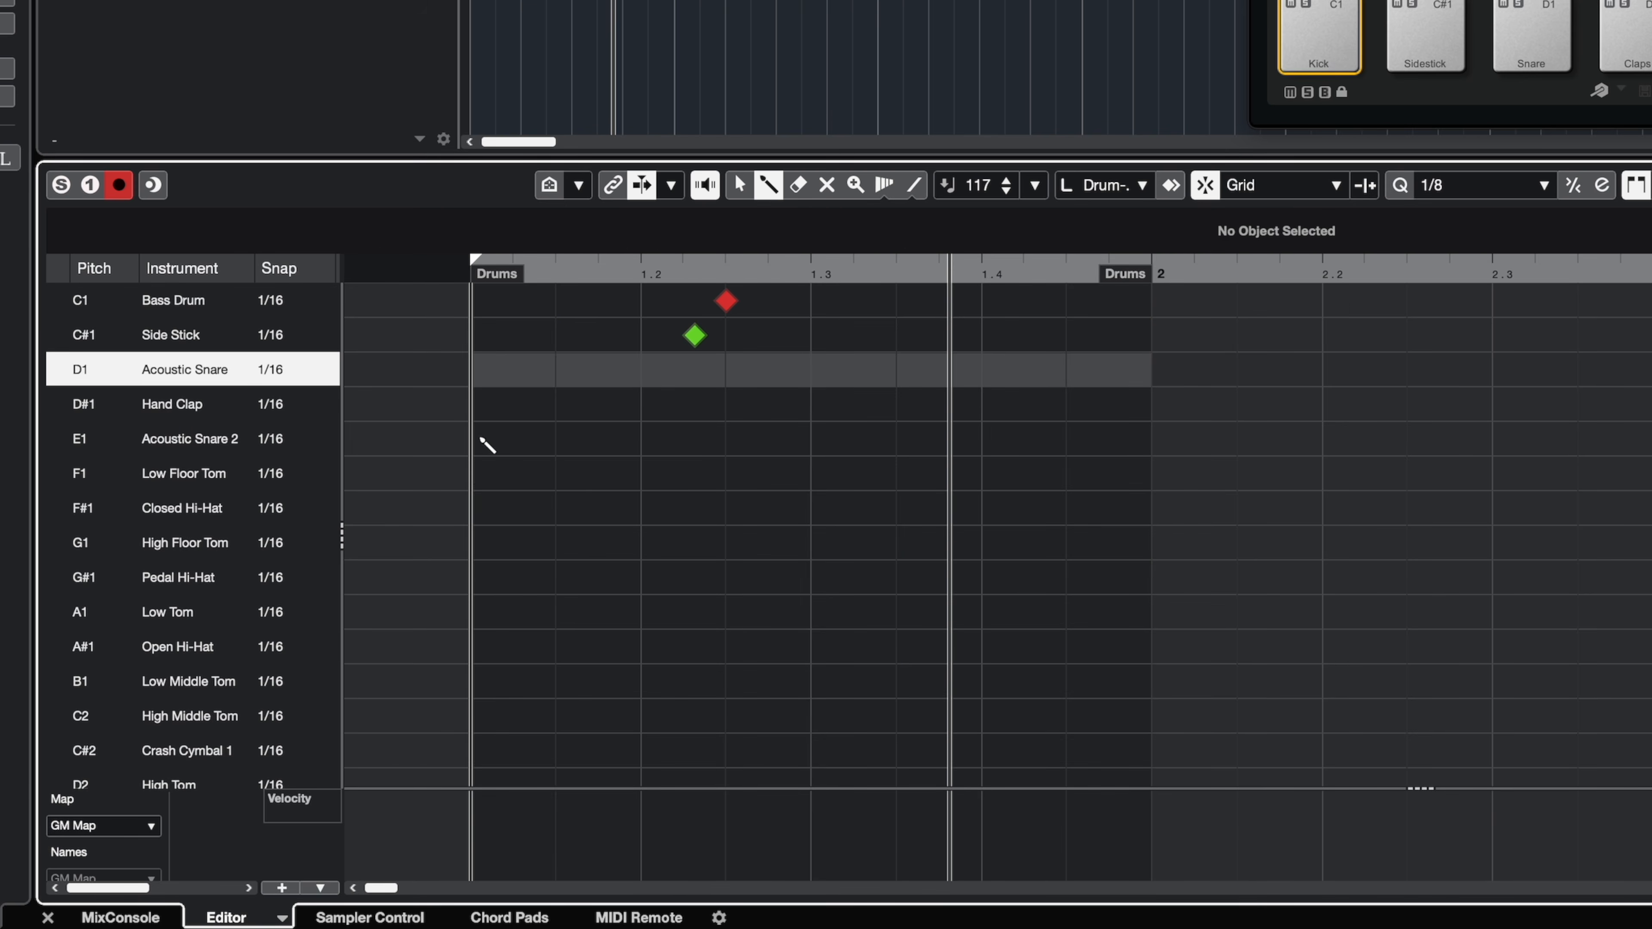
Step: Draw eighth-note Closed Hi-Hat hits across bar 1, and try a velocity ramp on them rising from 35
{"action": "left_click_drag", "start_coordinate": [500, 521], "coordinate": [1057, 521]}
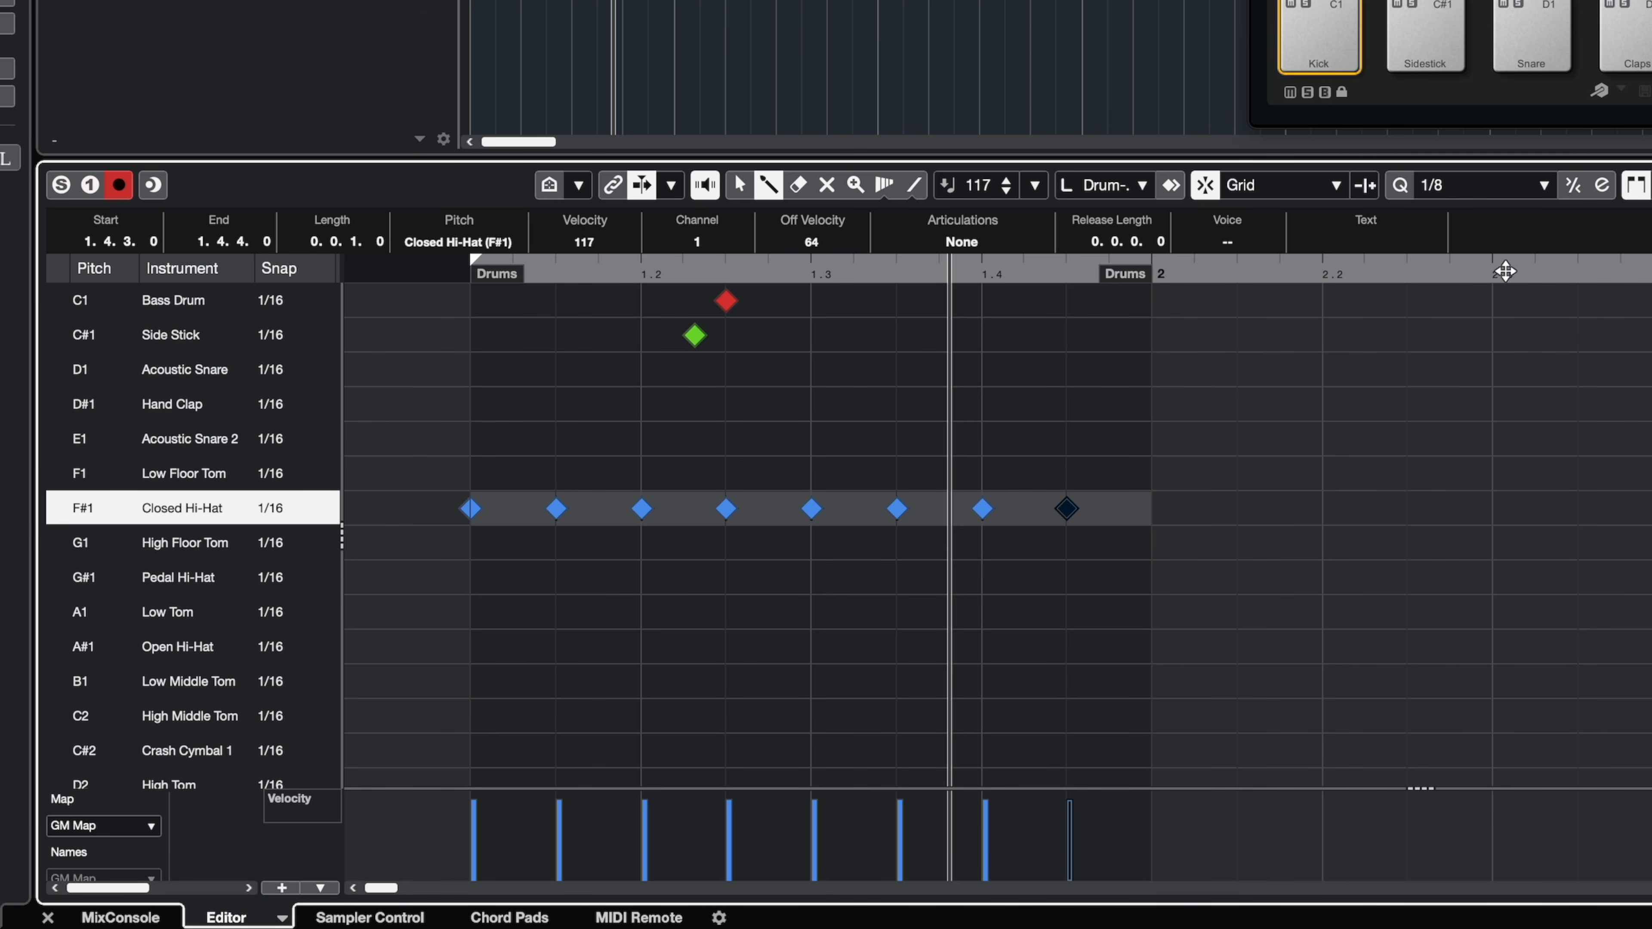
{"action": "key", "text": "1"}
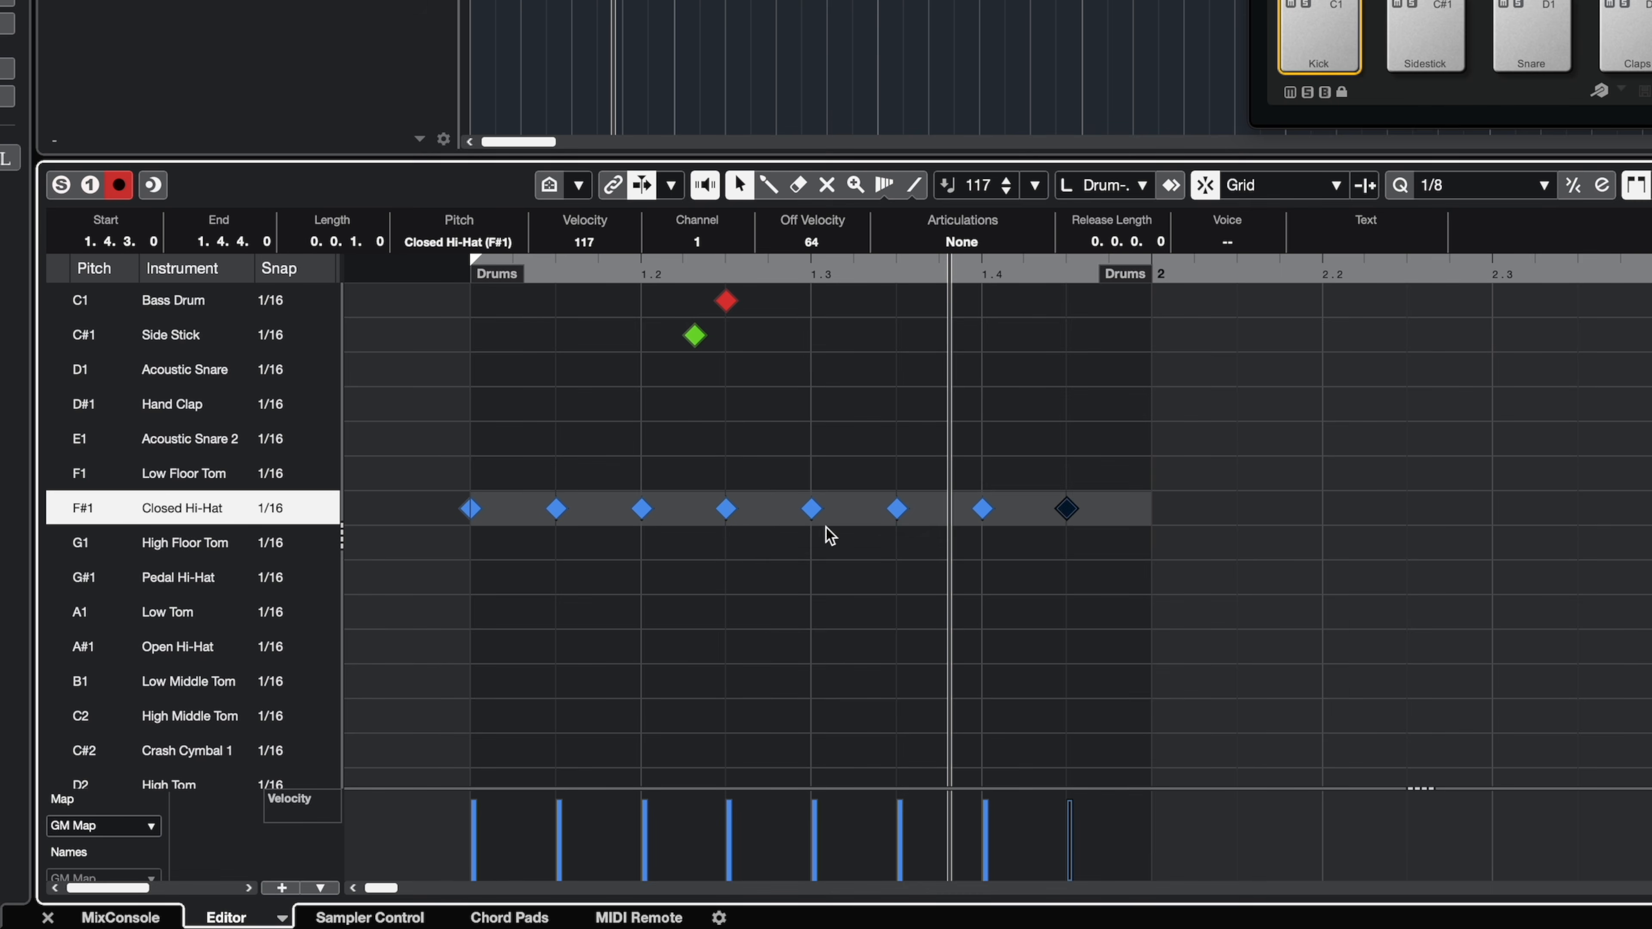
{"action": "left_click_drag", "start_coordinate": [1147, 468], "coordinate": [423, 566]}
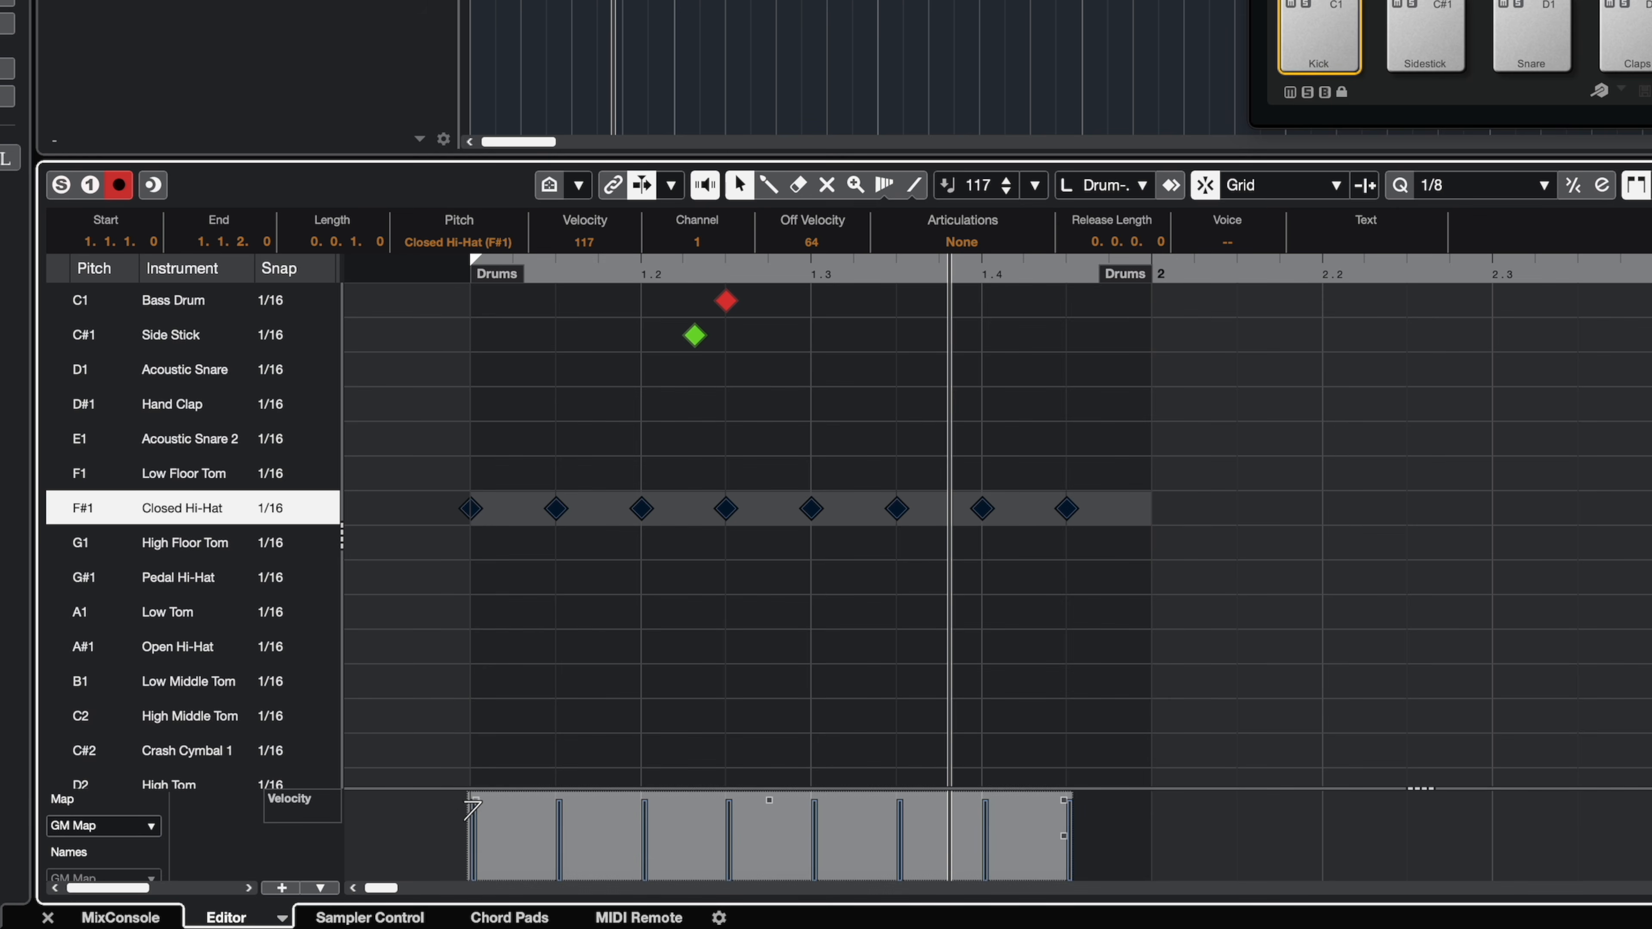
{"action": "left_click_drag", "start_coordinate": [475, 801], "coordinate": [466, 884]}
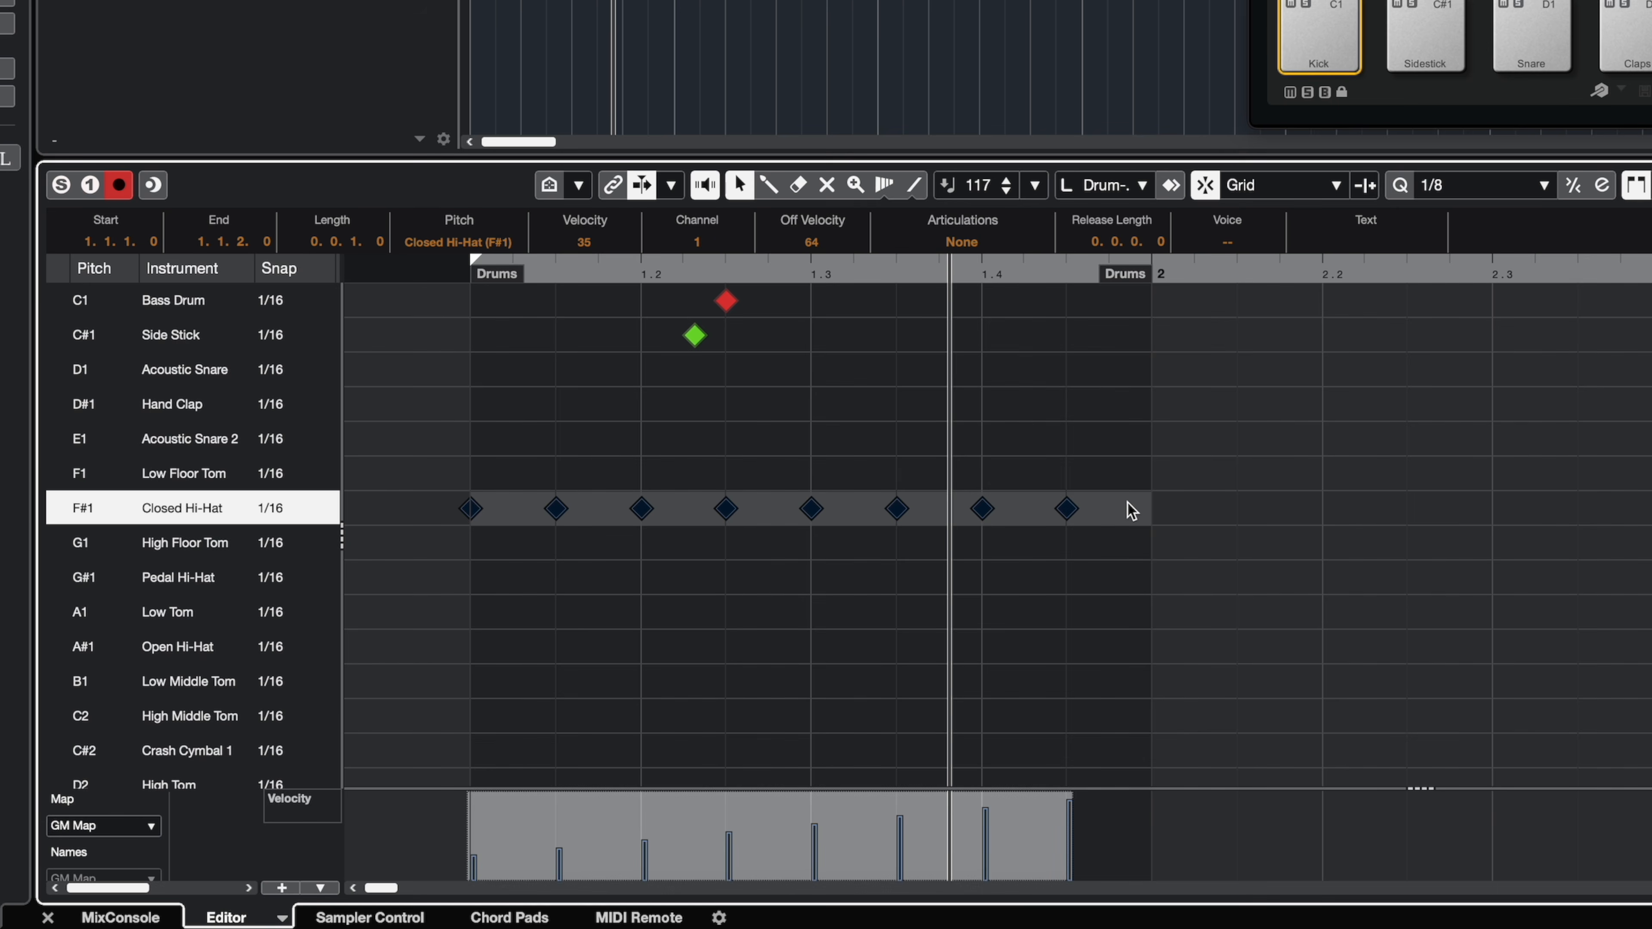
{"action": "key", "text": "ctrl+z"}
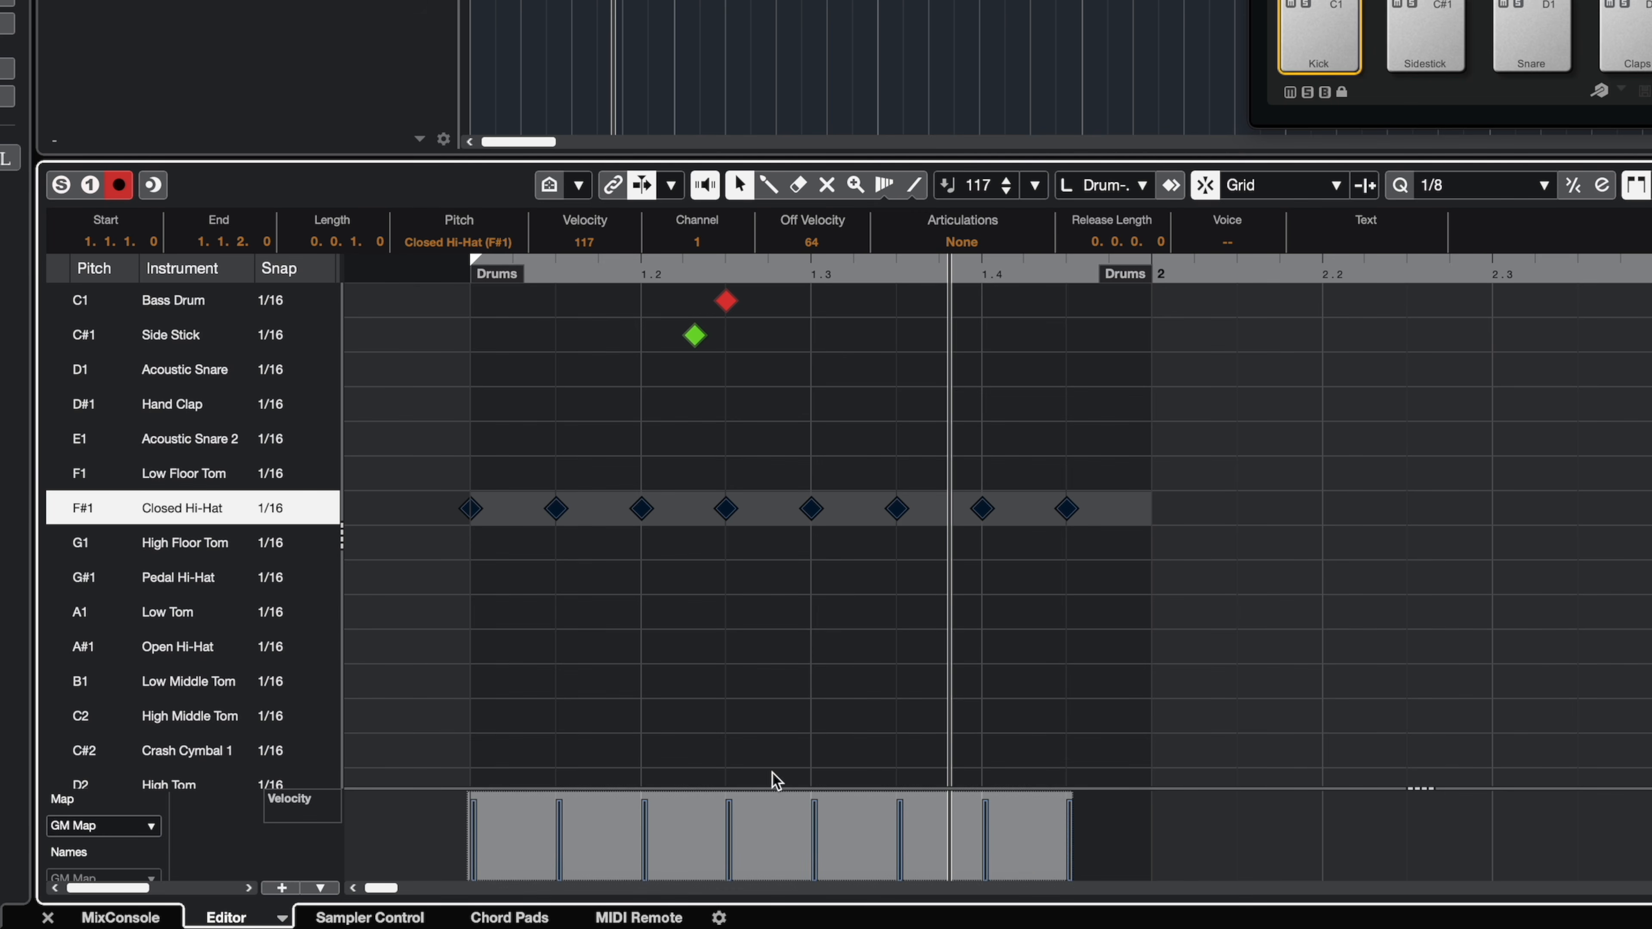
Step: Lower the Closed Hi-Hat velocities to 113, and reduce the offbeat hits further
{"action": "mouse_move", "coordinate": [767, 804]}
{"action": "left_mouse_down"}
{"action": "mouse_move", "coordinate": [765, 868]}
{"action": "mouse_move", "coordinate": [767, 805]}
{"action": "left_mouse_up"}
{"action": "left_click", "coordinate": [668, 701]}
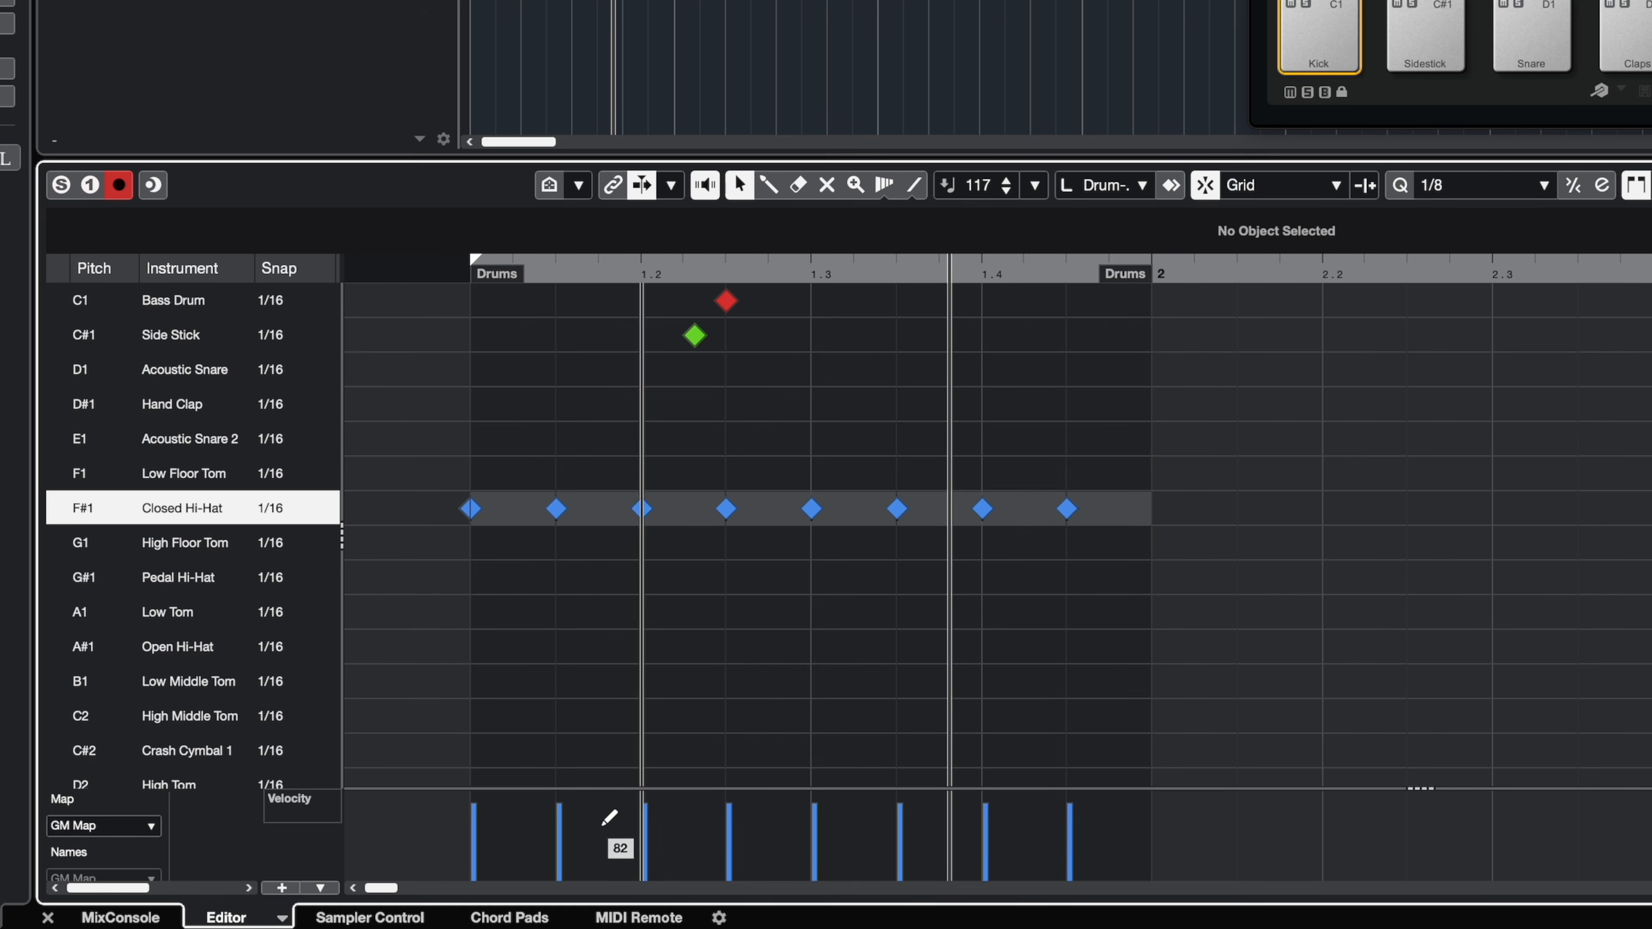
{"action": "left_click", "coordinate": [559, 837]}
{"action": "left_click", "coordinate": [729, 842]}
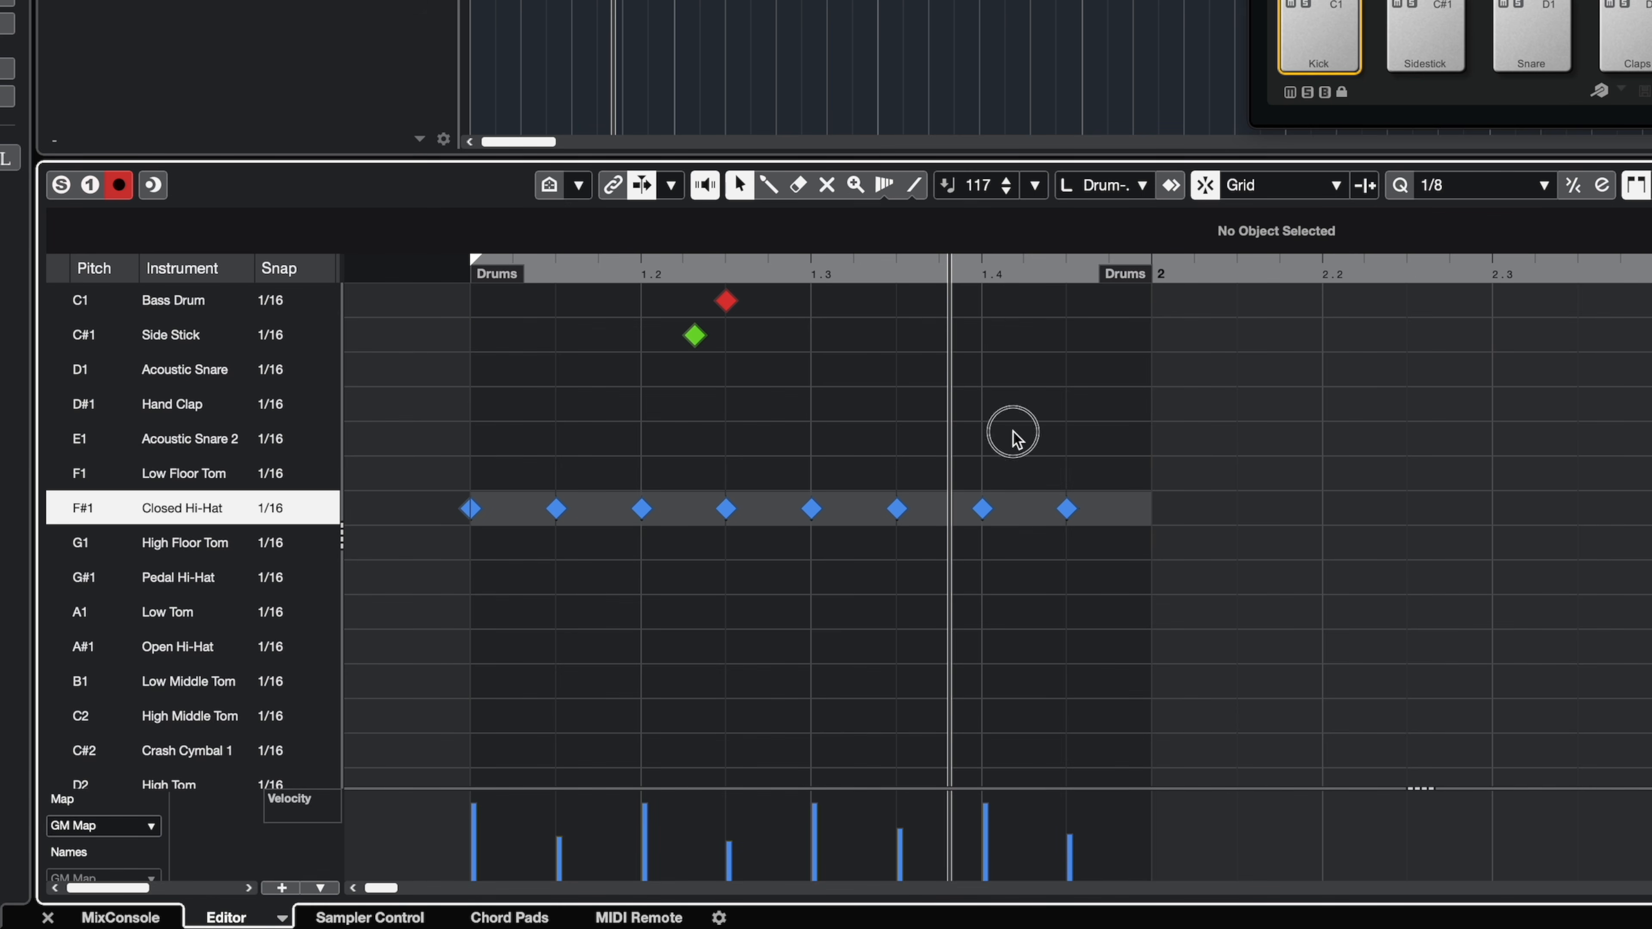
Step: Select all Closed Hi-Hat hits, raise their velocities to 127, and lower them together to 75
{"action": "left_click_drag", "start_coordinate": [1123, 455], "coordinate": [435, 579]}
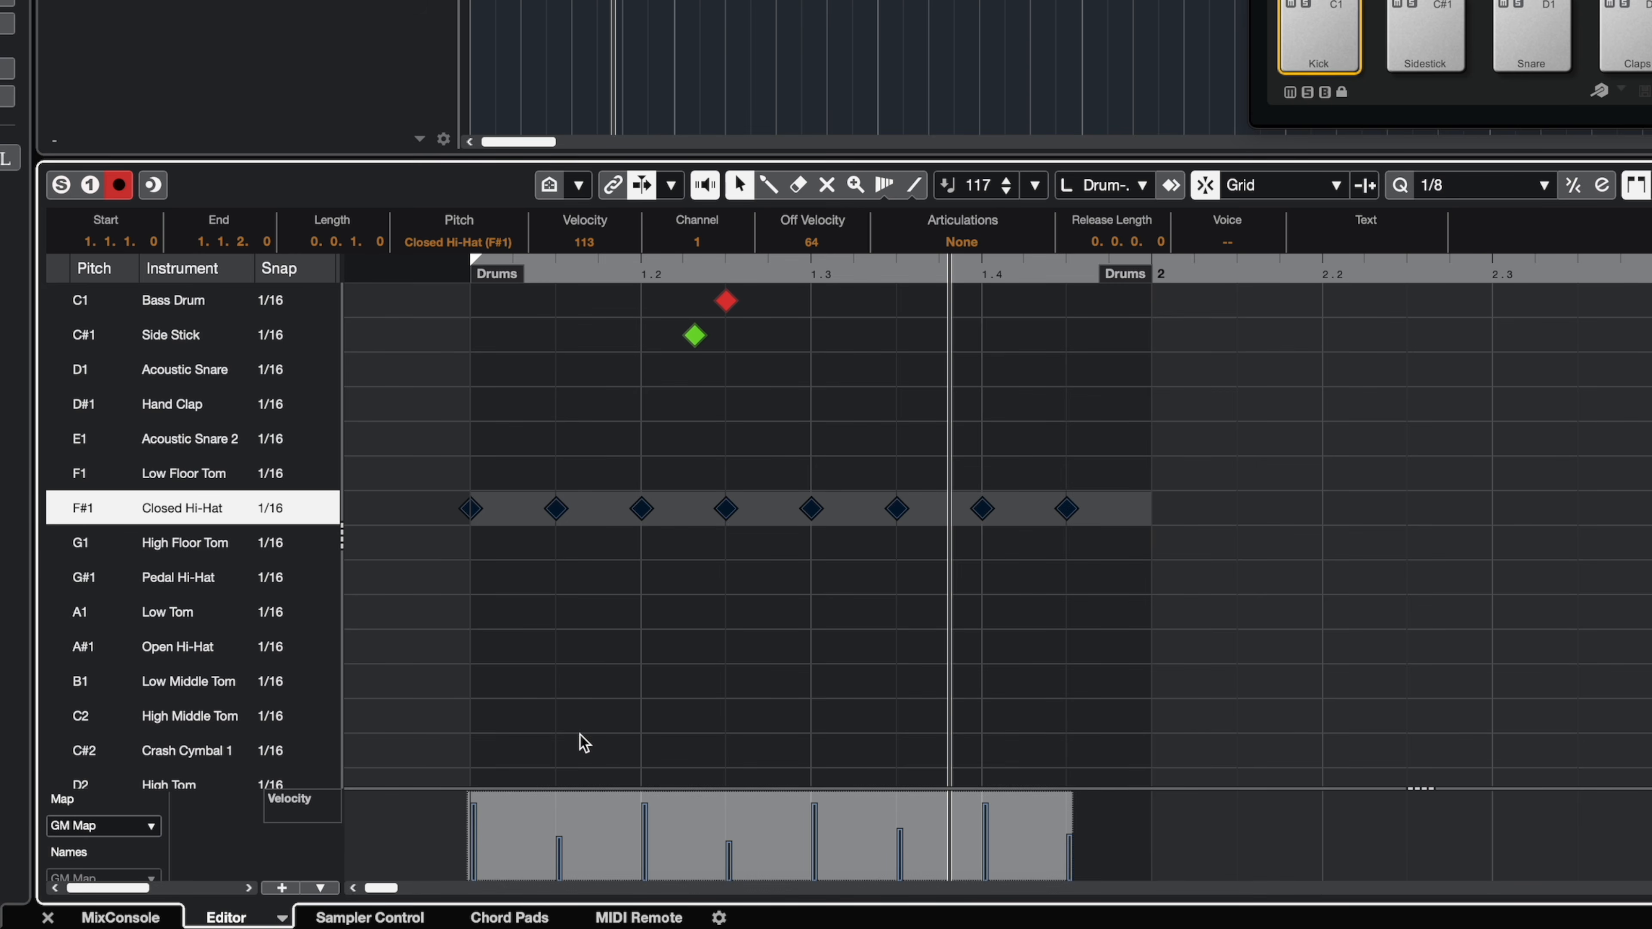
{"action": "mouse_move", "coordinate": [769, 800]}
{"action": "left_mouse_down"}
{"action": "mouse_move", "coordinate": [758, 844]}
{"action": "mouse_move", "coordinate": [771, 617]}
{"action": "mouse_move", "coordinate": [764, 912]}
{"action": "mouse_move", "coordinate": [745, 608]}
{"action": "mouse_move", "coordinate": [760, 818]}
{"action": "mouse_move", "coordinate": [764, 783]}
{"action": "left_mouse_up"}
{"action": "left_click_drag", "start_coordinate": [766, 799], "coordinate": [786, 218]}
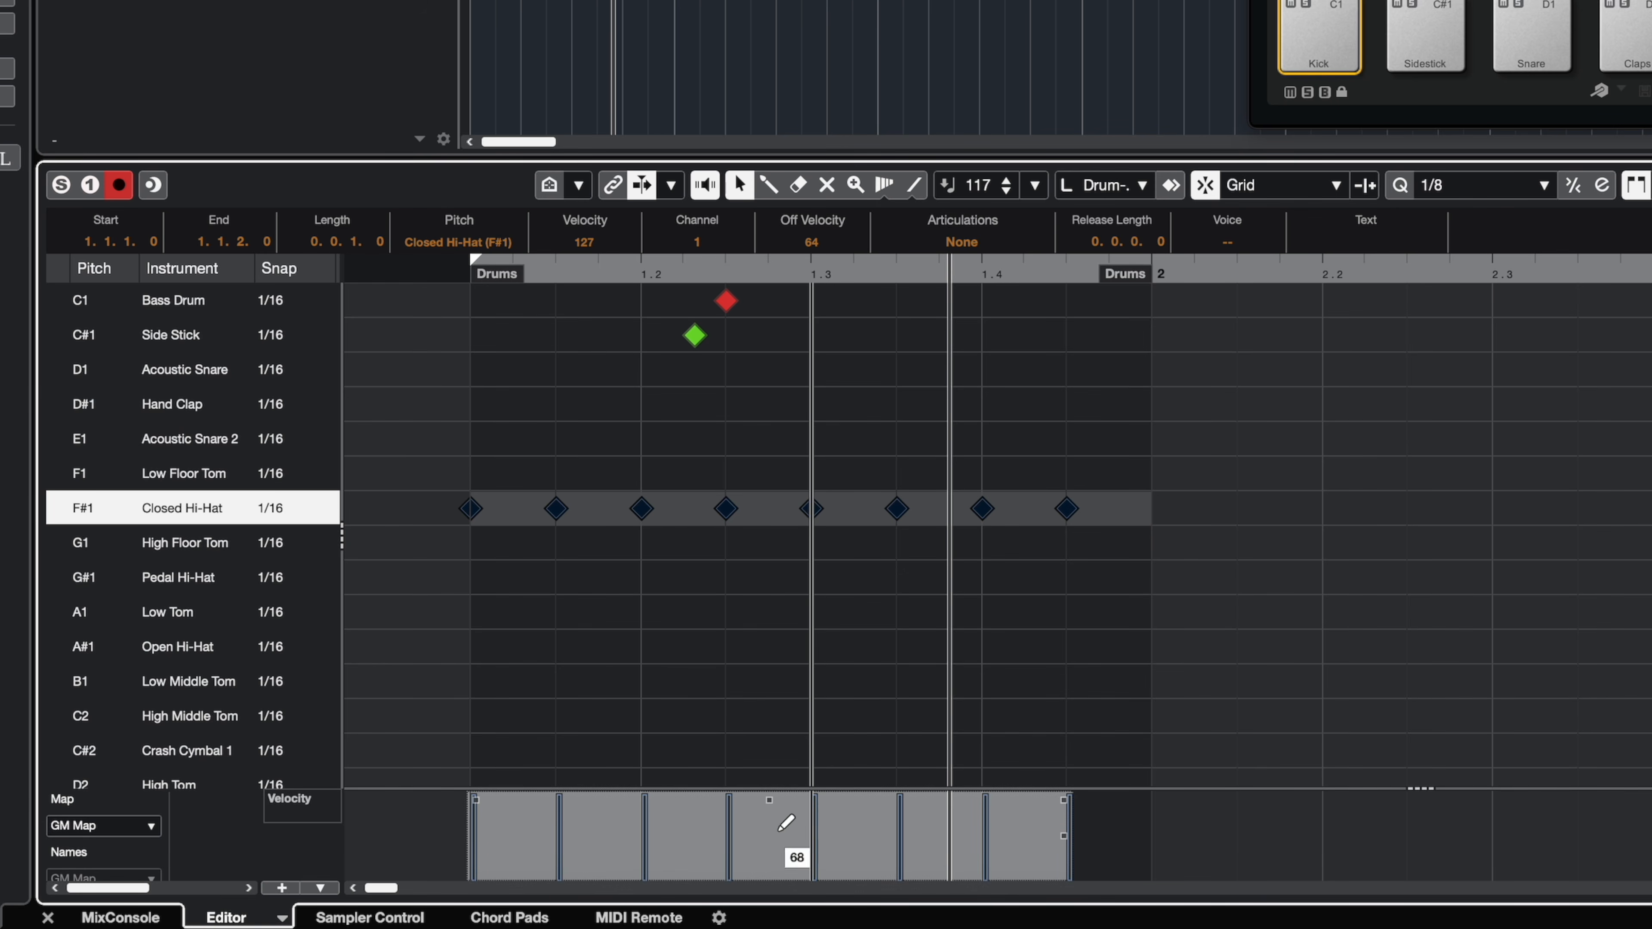
{"action": "left_click_drag", "start_coordinate": [764, 809], "coordinate": [756, 859]}
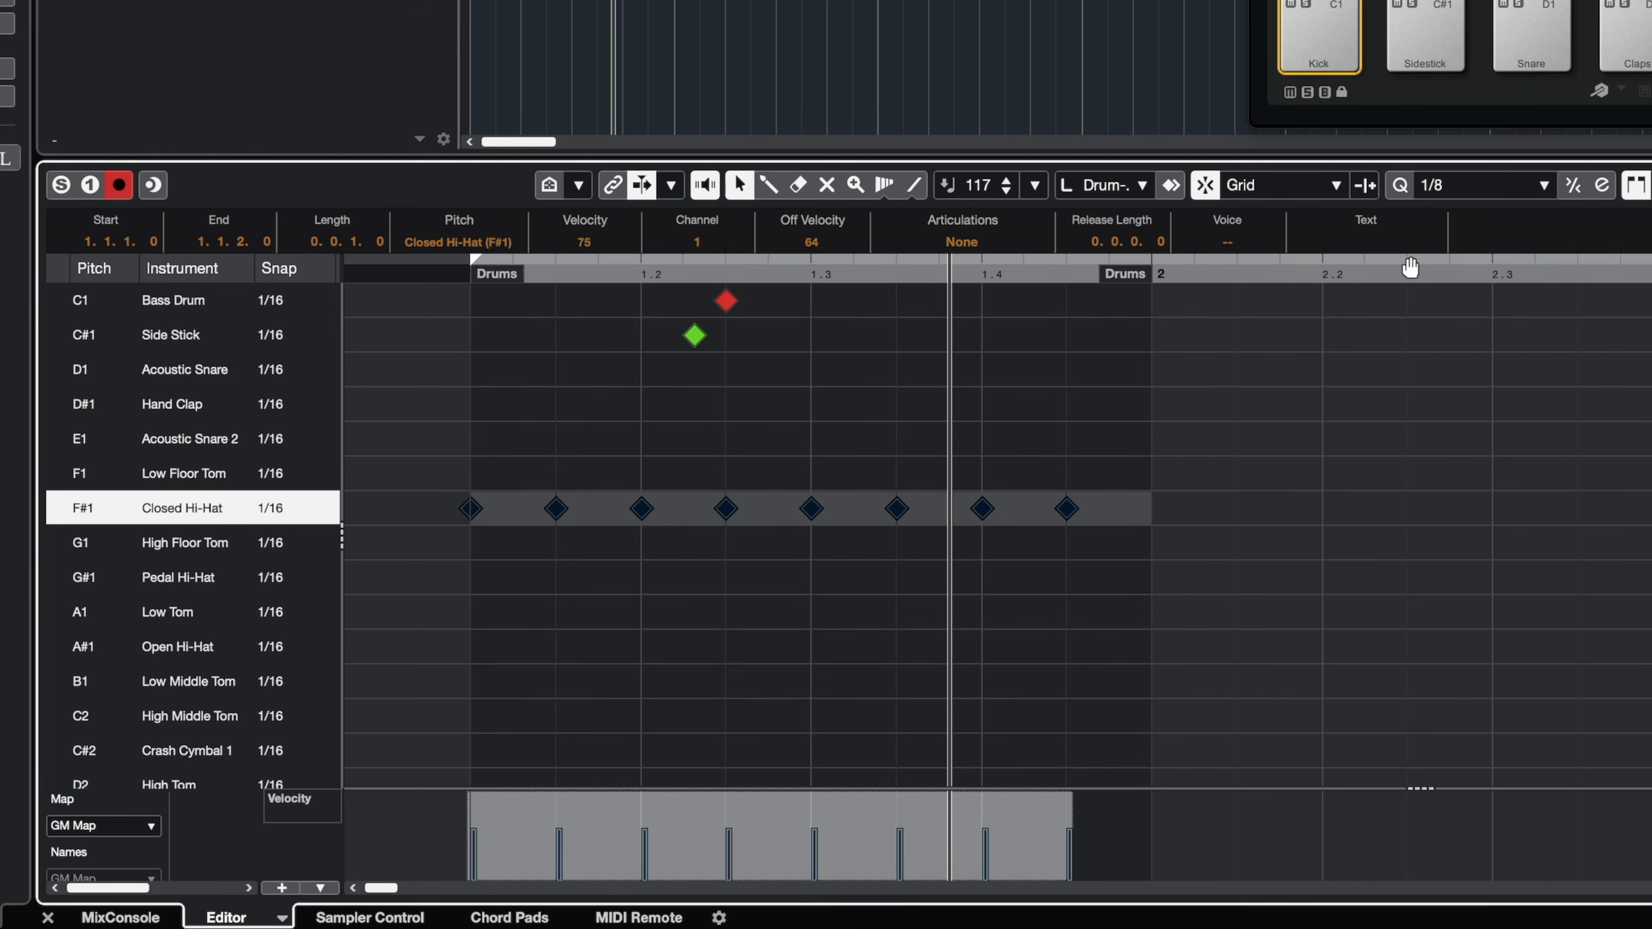
Step: Replace the eighth-note Closed Hi-Hat hits with a sixteenth-note run across bar 1 at quantize value 1/16, and select the whole run
{"action": "left_click_drag", "start_coordinate": [1157, 441], "coordinate": [410, 567]}
{"action": "key", "text": "Delete"}
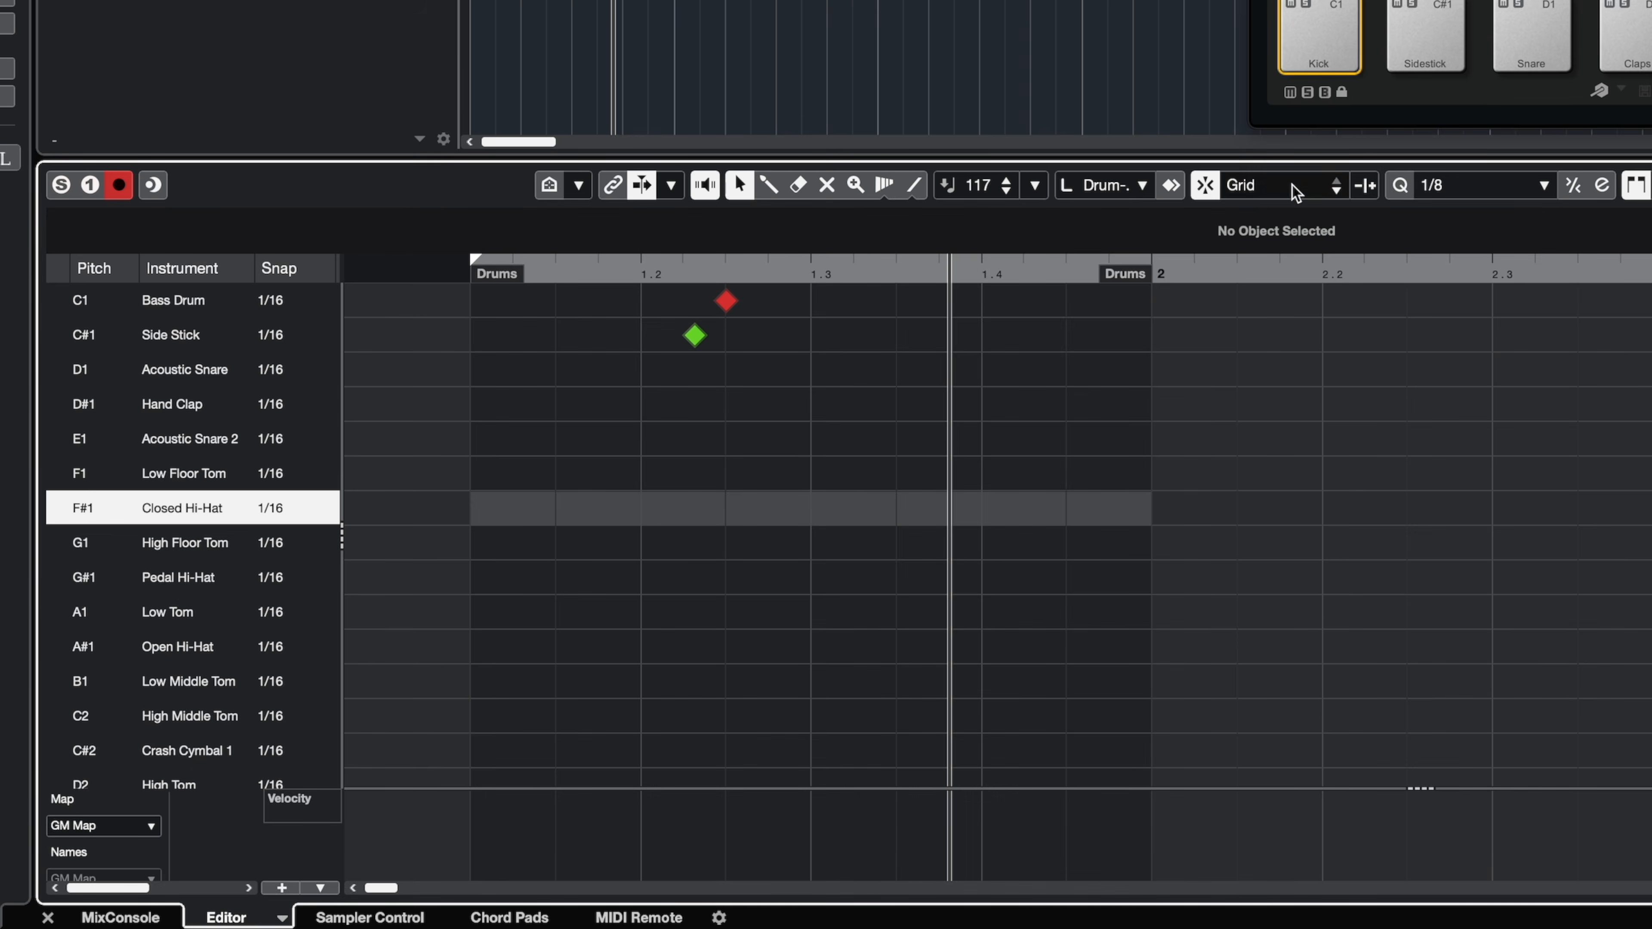
{"action": "left_click", "coordinate": [1527, 196]}
{"action": "left_click", "coordinate": [1523, 210]}
{"action": "left_click_drag", "start_coordinate": [471, 508], "coordinate": [1106, 509]}
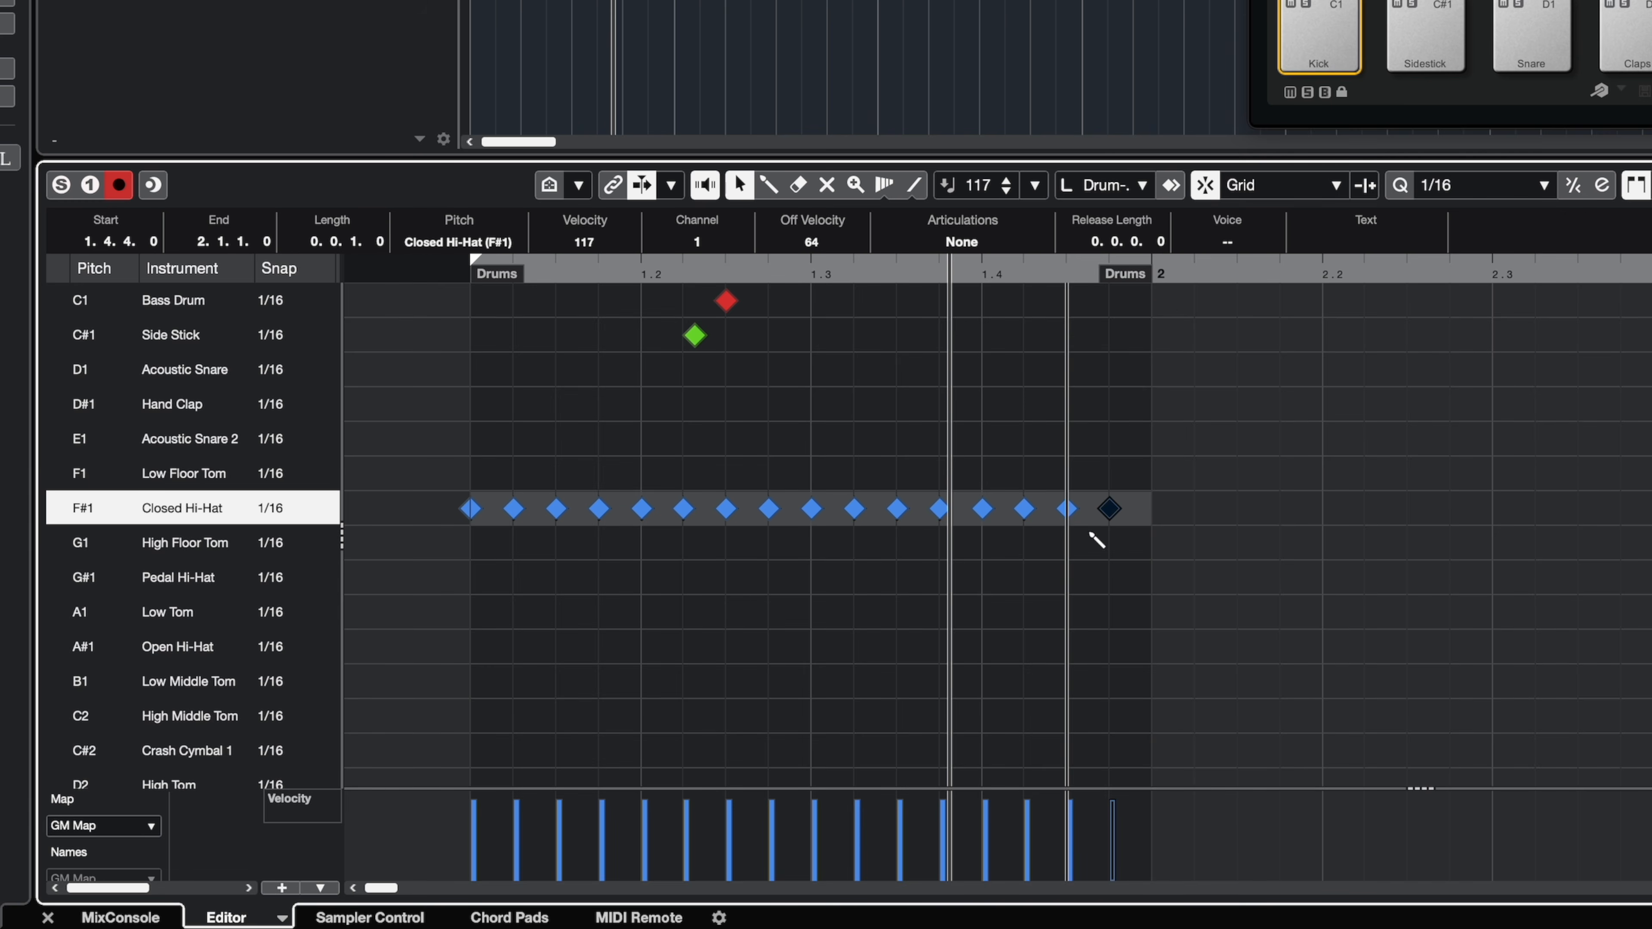
{"action": "left_click_drag", "start_coordinate": [1068, 465], "coordinate": [705, 617]}
{"action": "left_click_drag", "start_coordinate": [1166, 490], "coordinate": [436, 561]}
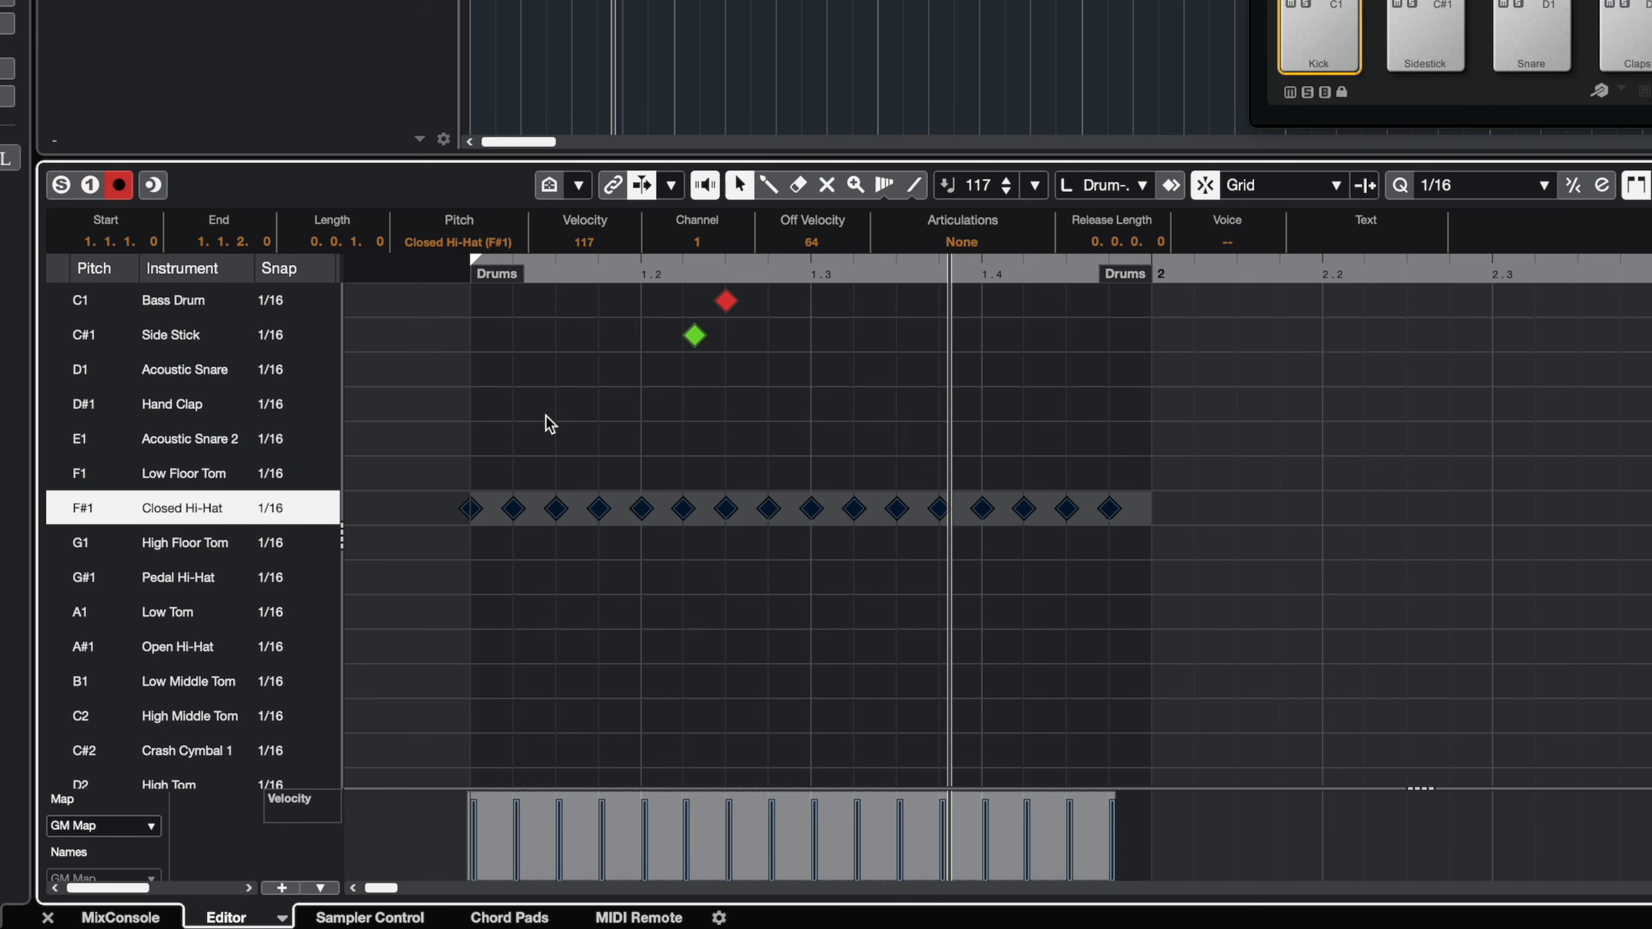
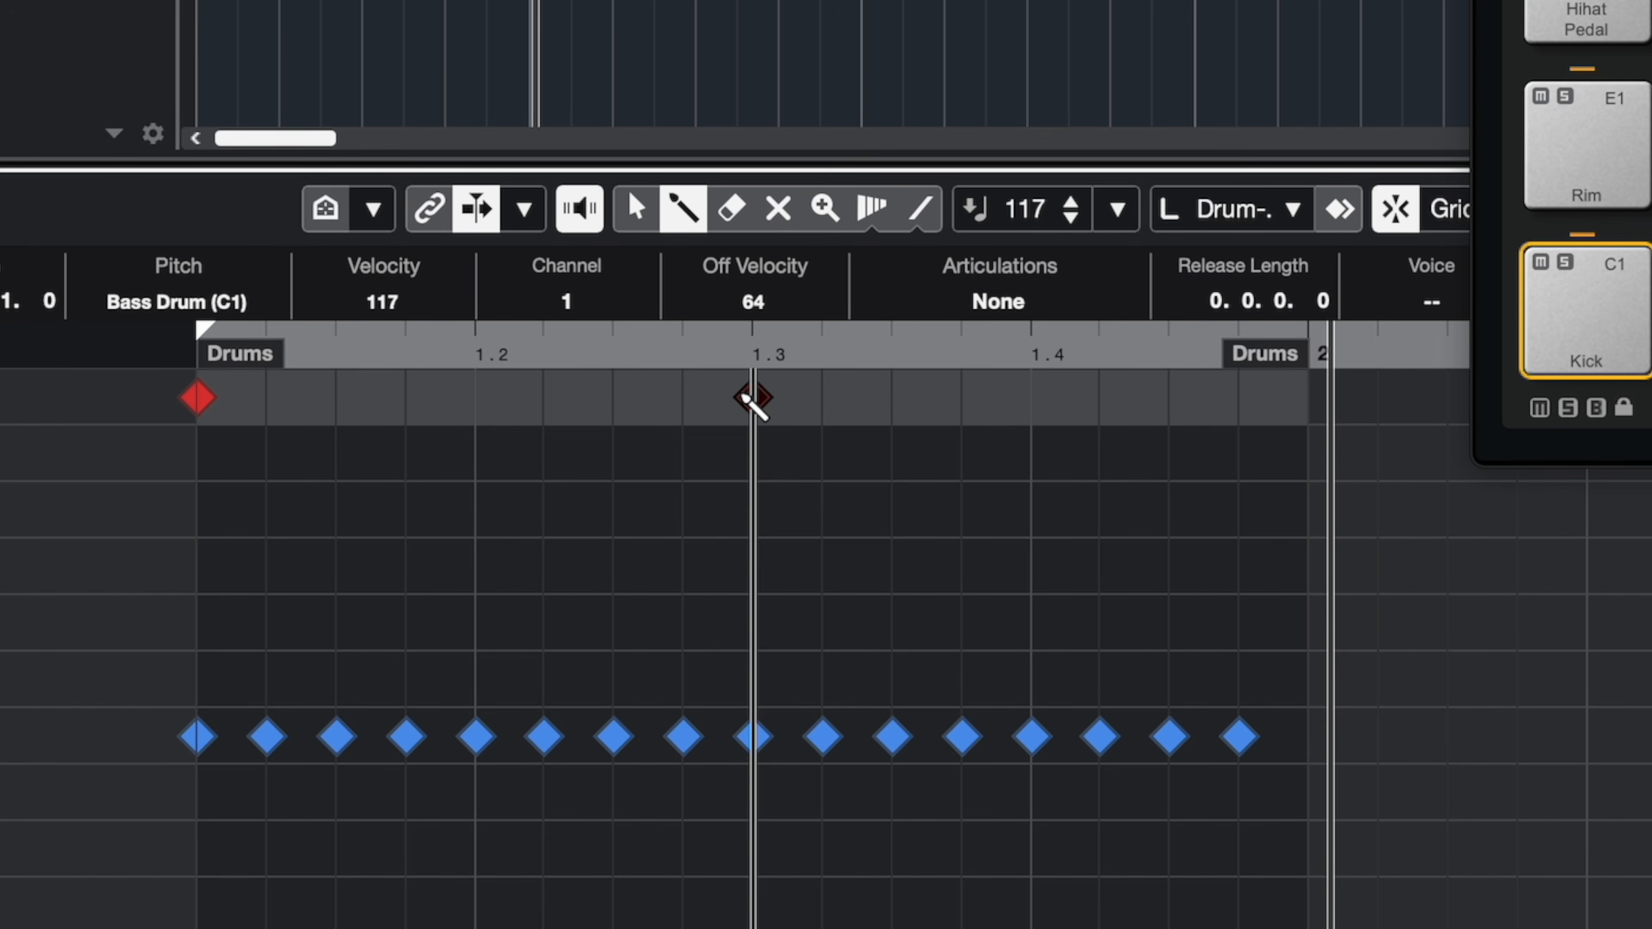
Step: Place Acoustic Snare notes on beats 2 and 4 of bar 1
{"action": "left_click", "coordinate": [477, 508]}
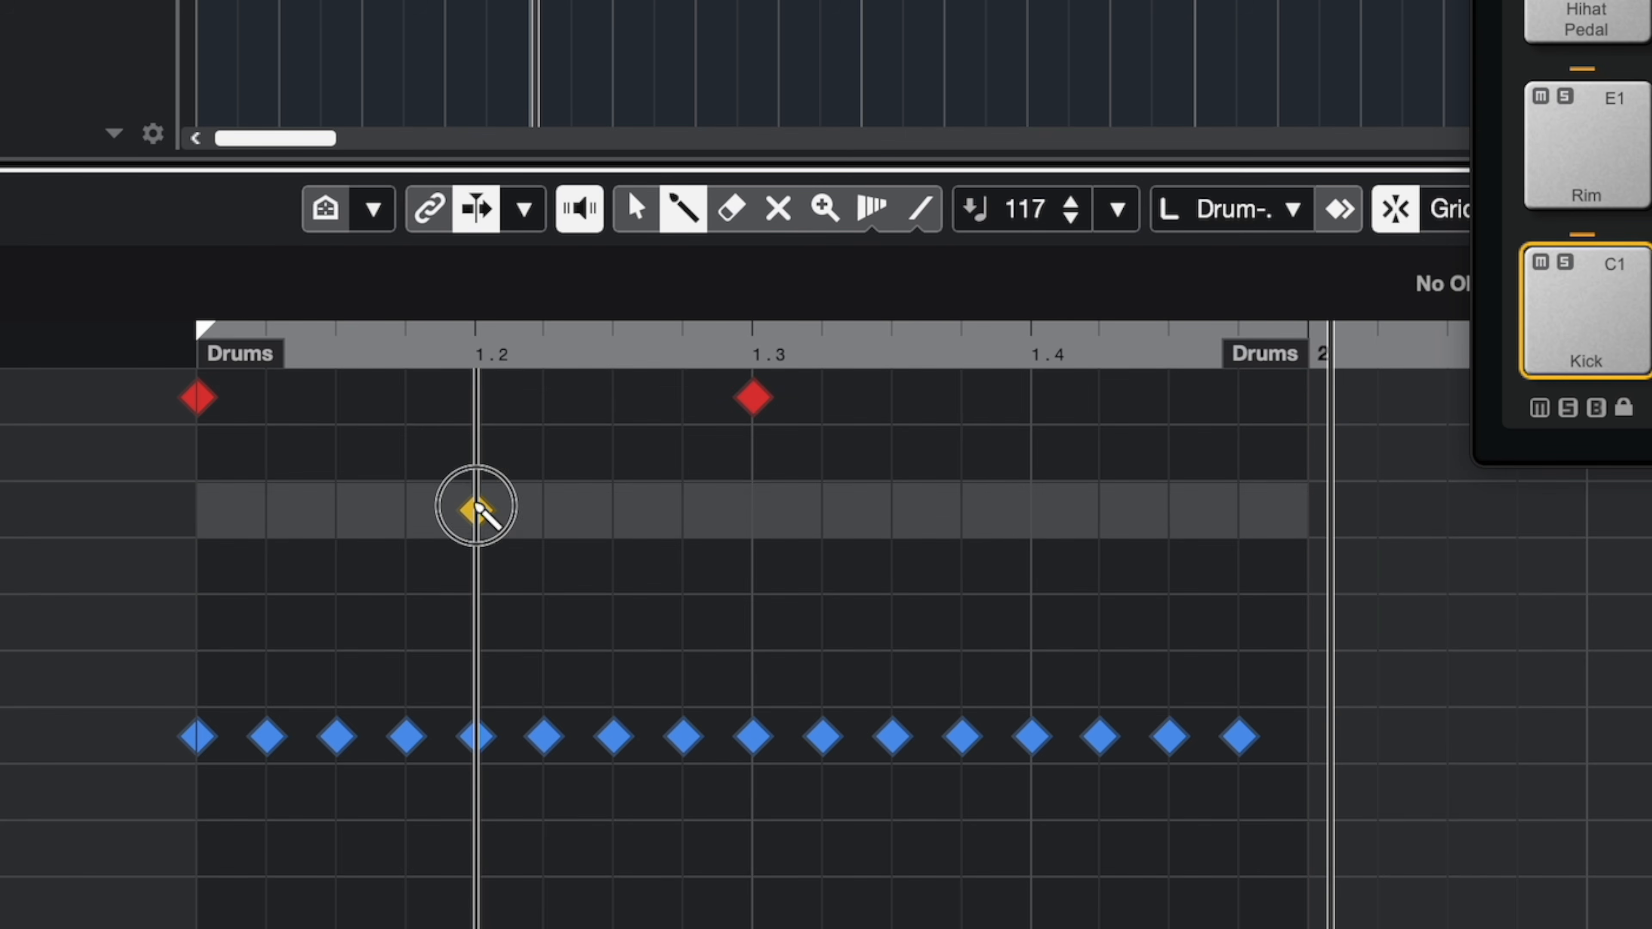
{"action": "left_click", "coordinate": [1019, 508]}
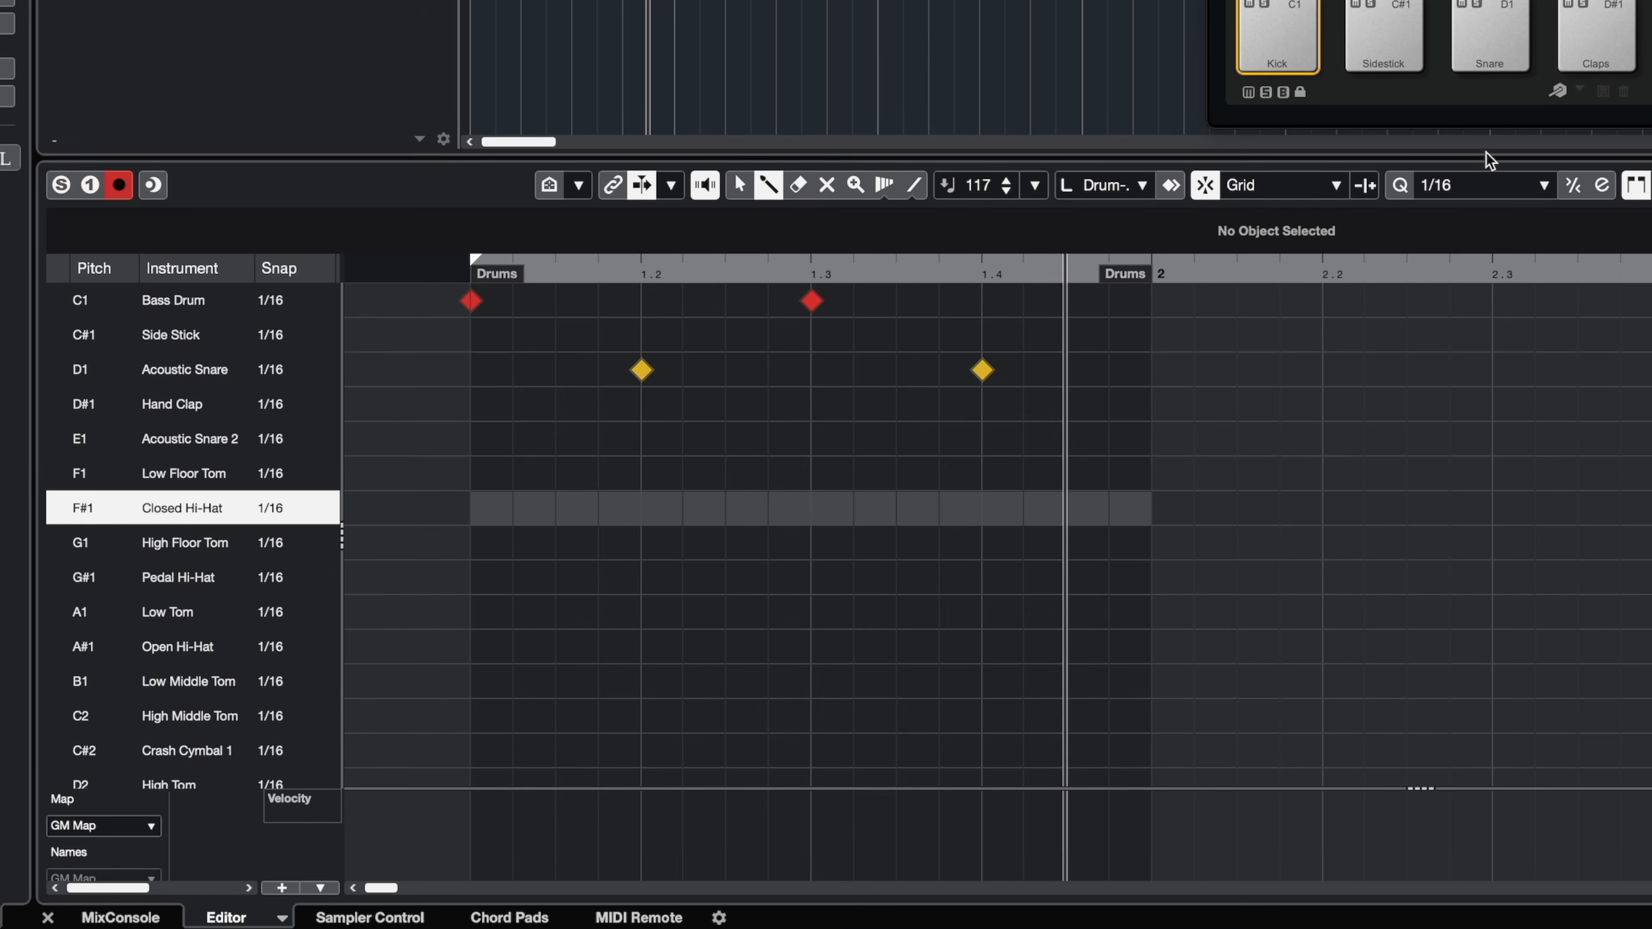
Step: Set the quantize value to 1/8 and draw a run of eighth-note Closed Hi-Hat hits across bar 1
{"action": "left_click", "coordinate": [1486, 190]}
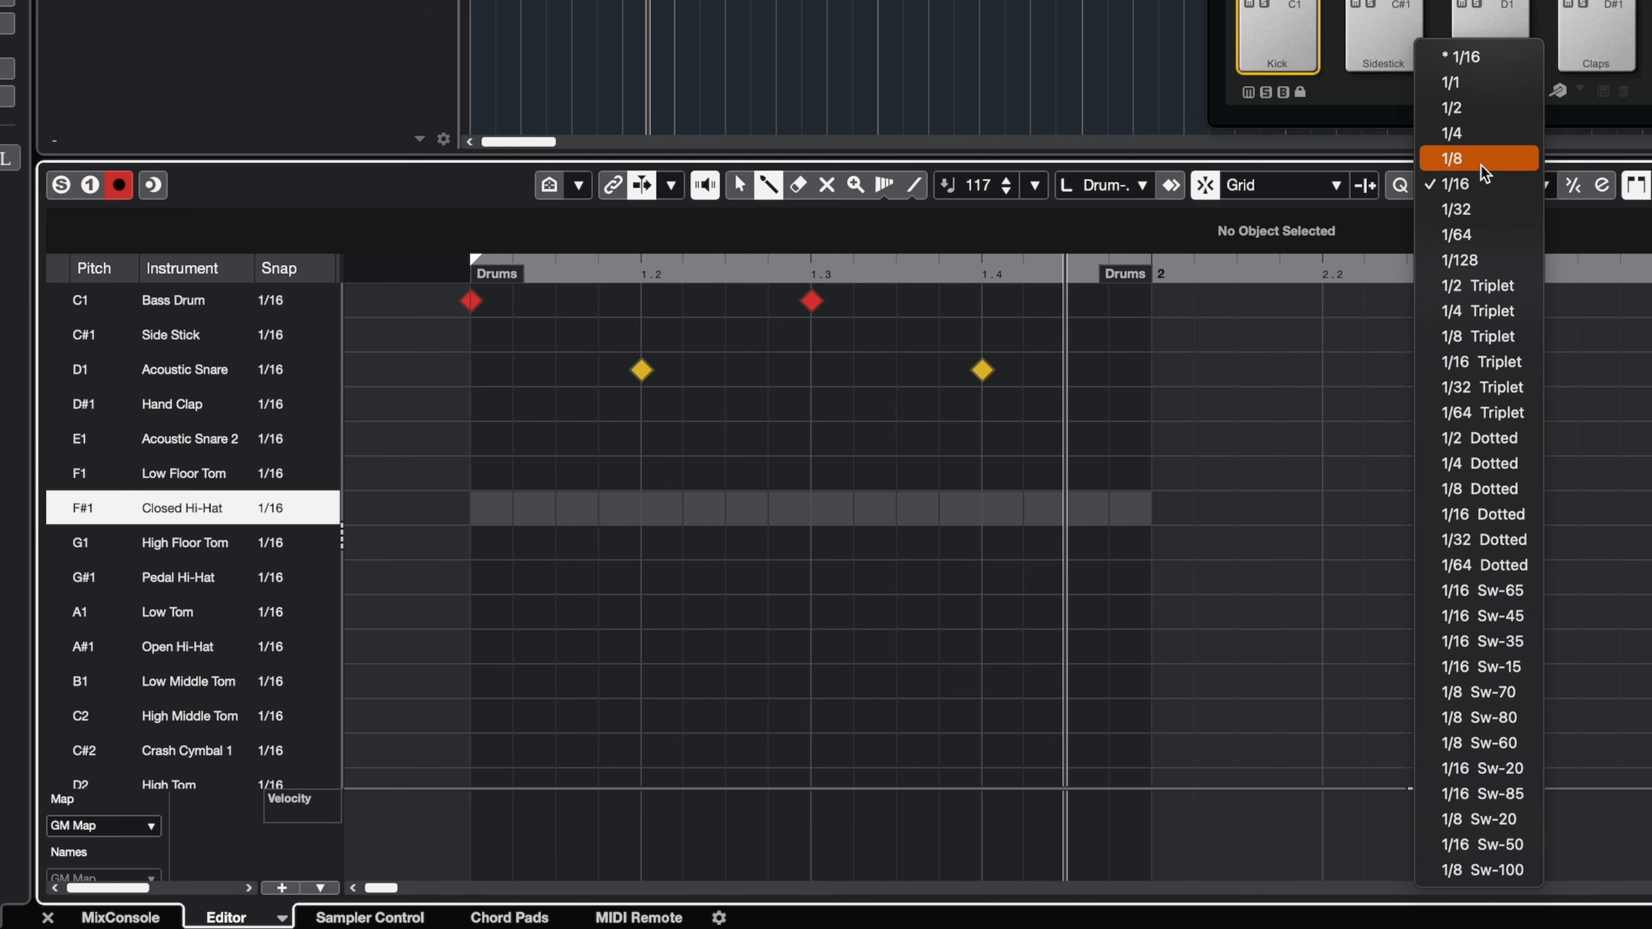
{"action": "left_click", "coordinate": [1467, 173]}
{"action": "left_click_drag", "start_coordinate": [471, 508], "coordinate": [1074, 506]}
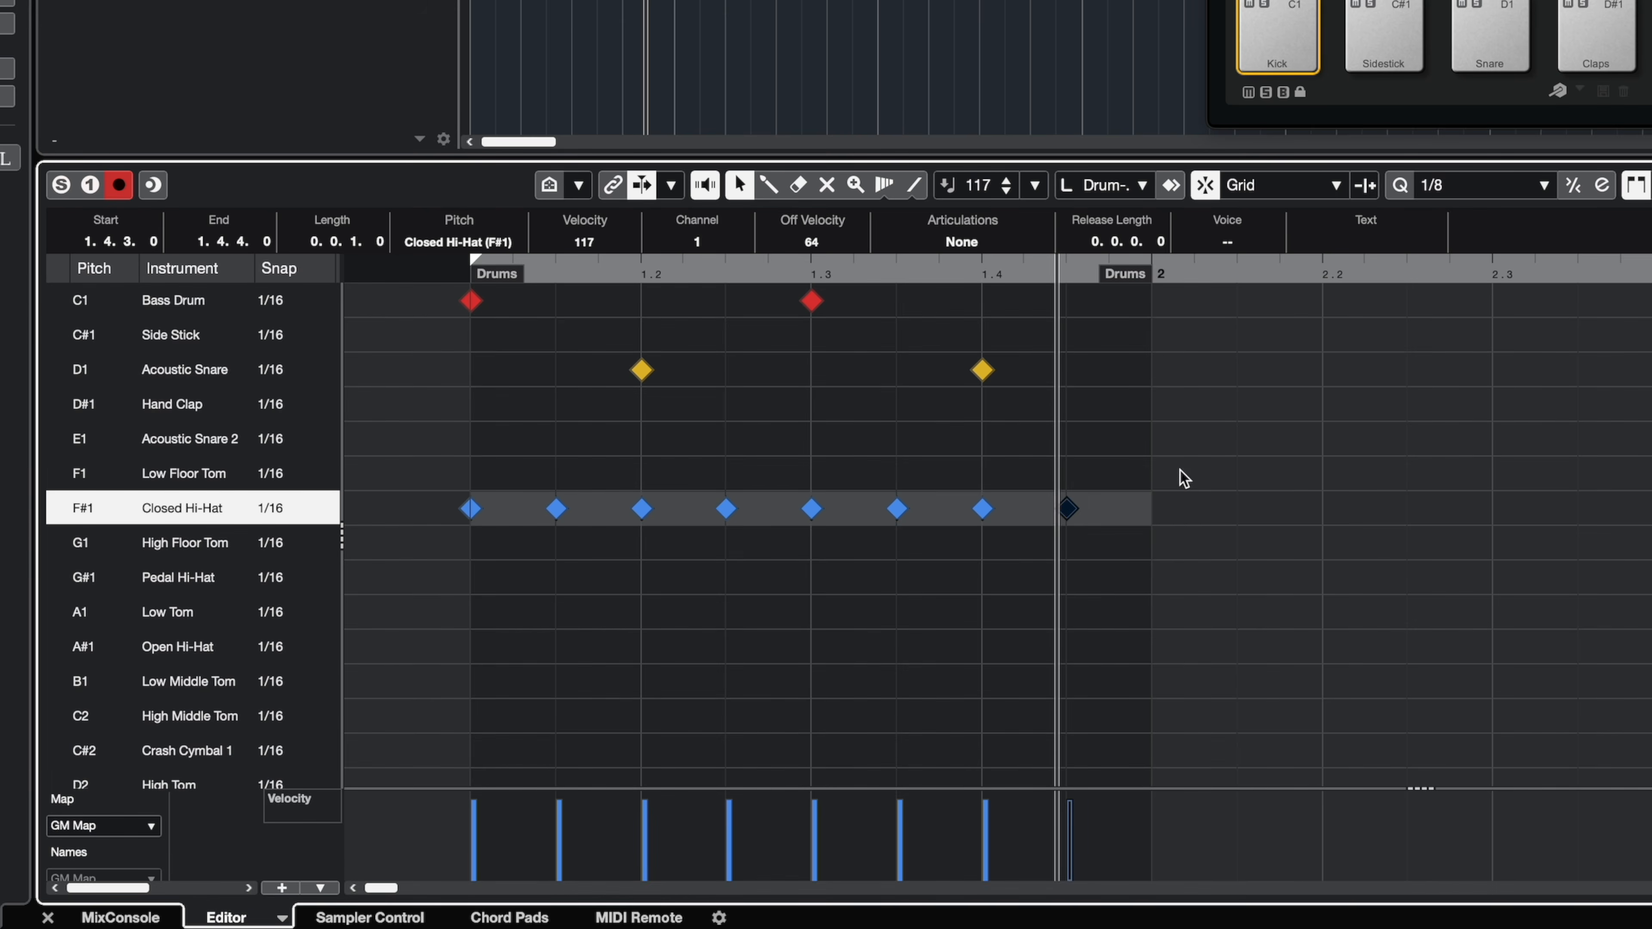
Step: Delete the first Closed Hi-Hat hit in bar 1, shift the remaining hits an eighth note earlier, and add a hit at 1.4.3
{"action": "left_click_drag", "start_coordinate": [1188, 473], "coordinate": [414, 554]}
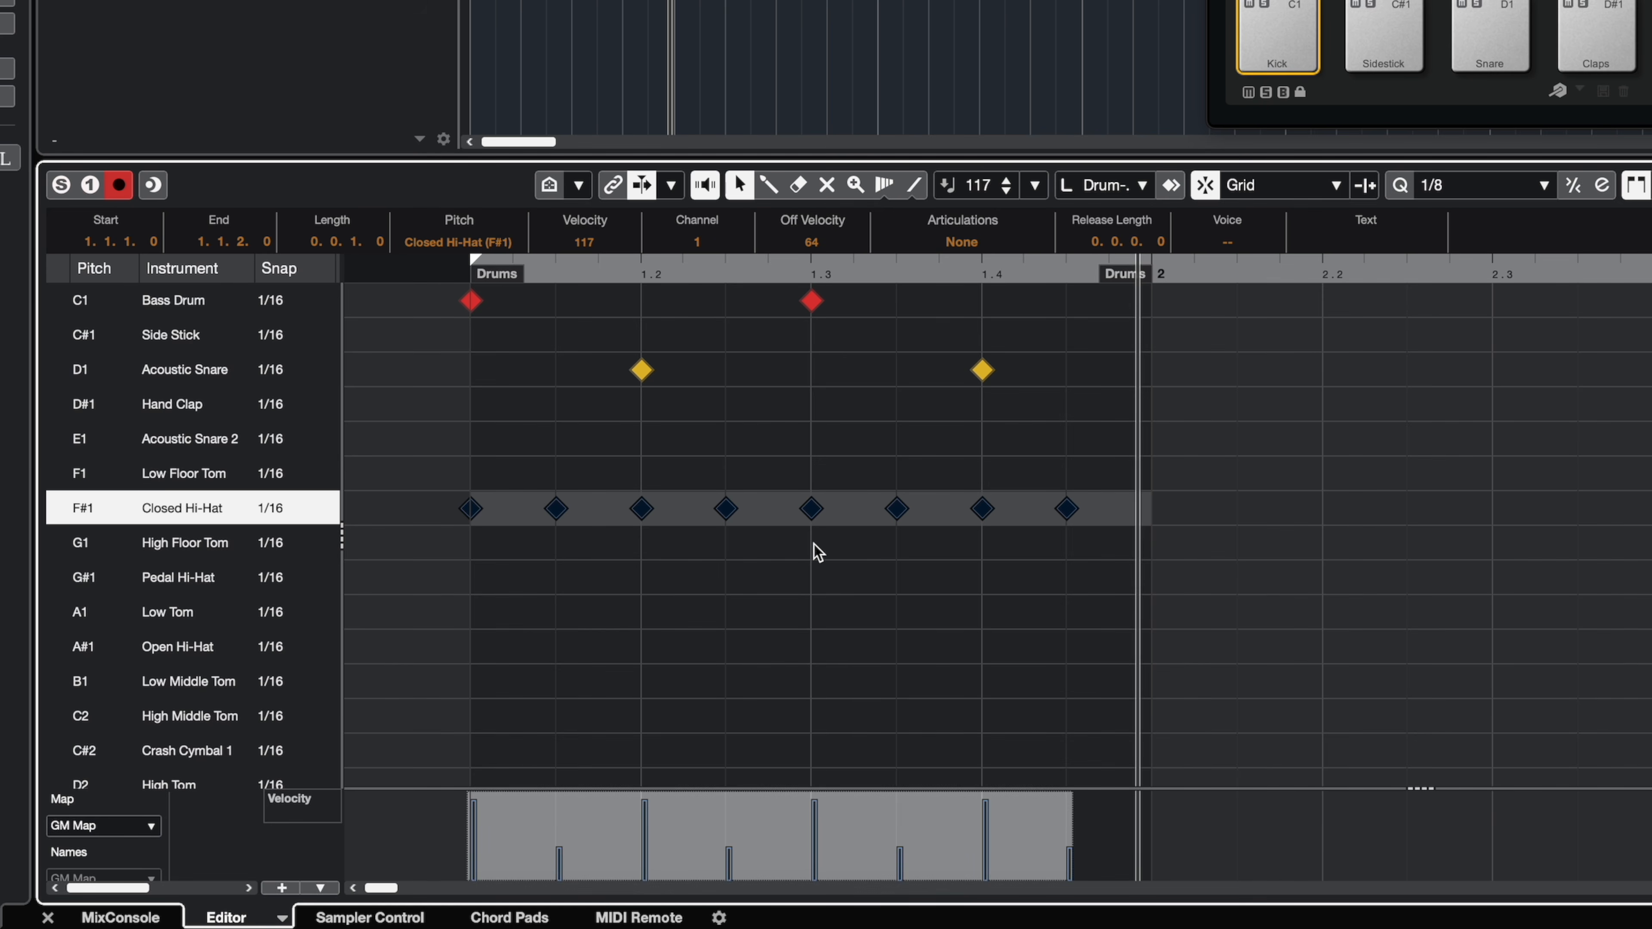
{"action": "left_click", "coordinate": [535, 568]}
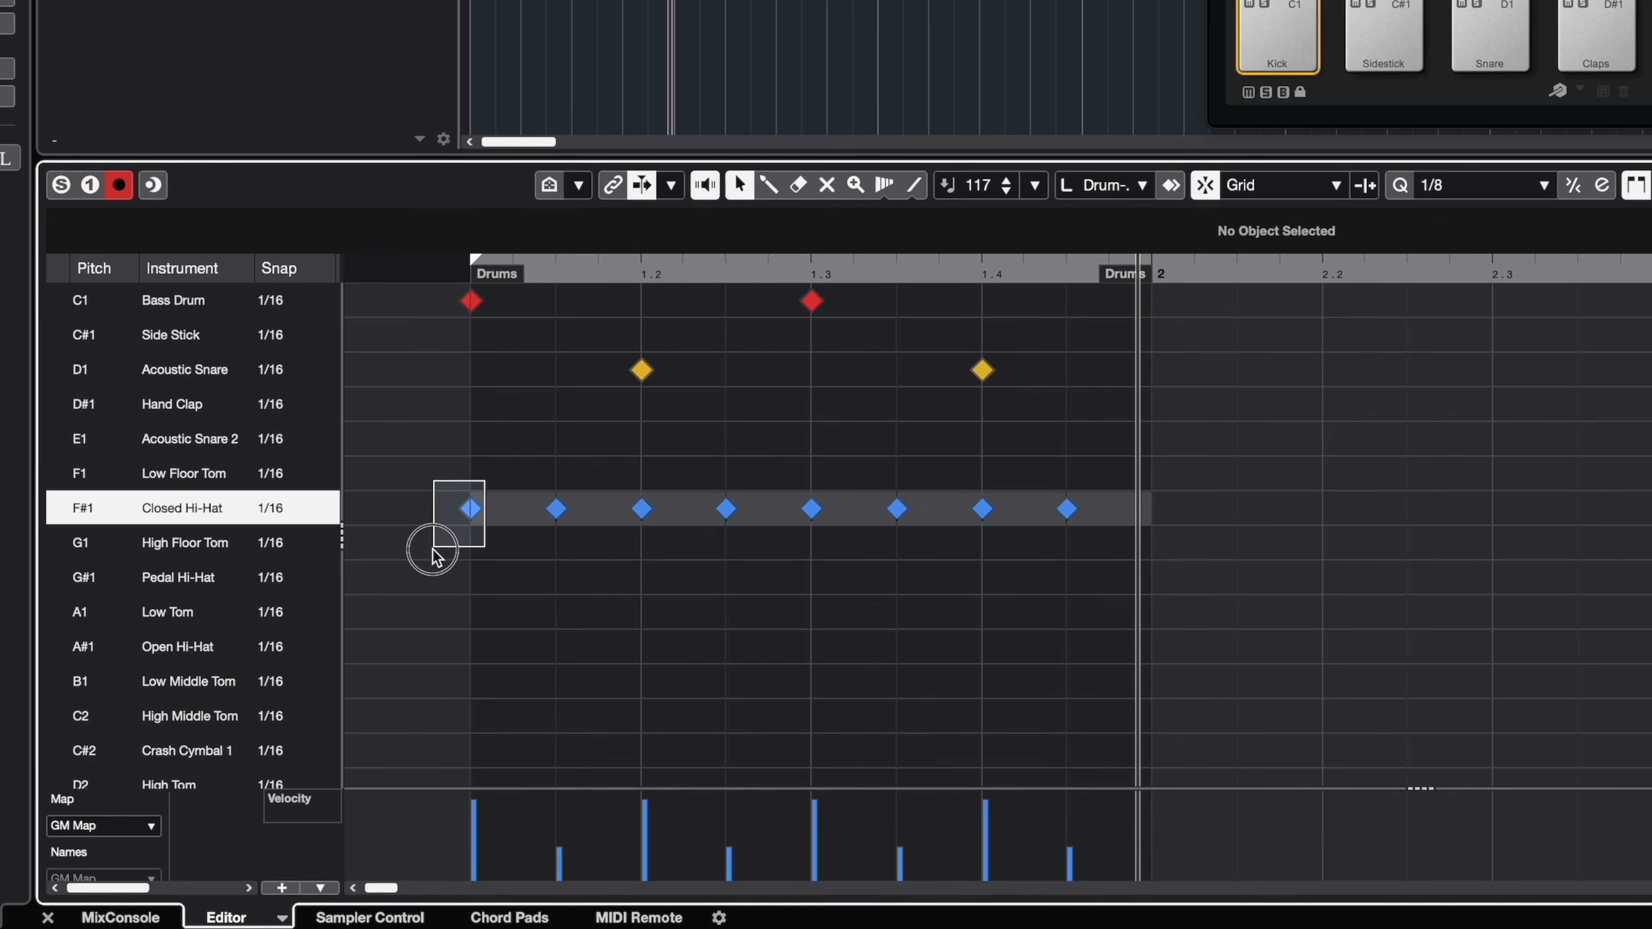
{"action": "left_click_drag", "start_coordinate": [433, 550], "coordinate": [433, 550]}
{"action": "key", "text": "Delete"}
{"action": "left_click_drag", "start_coordinate": [533, 462], "coordinate": [1130, 567]}
{"action": "left_click_drag", "start_coordinate": [557, 511], "coordinate": [467, 518]}
{"action": "left_click", "coordinate": [1064, 511]}
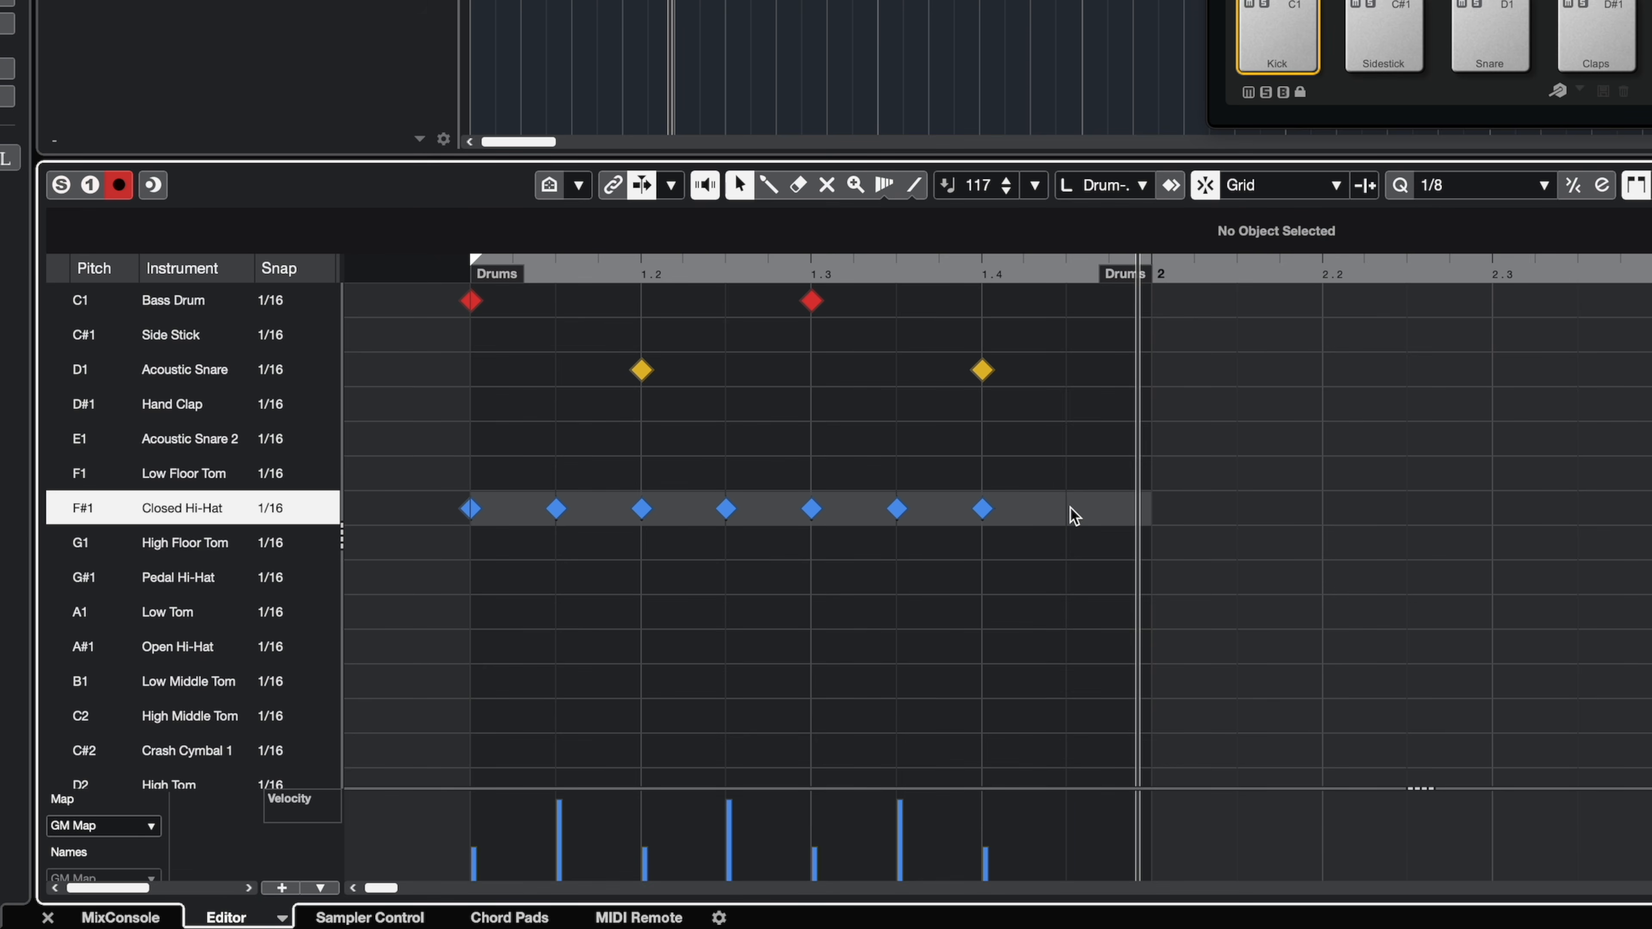
{"action": "left_click", "coordinate": [1067, 510]}
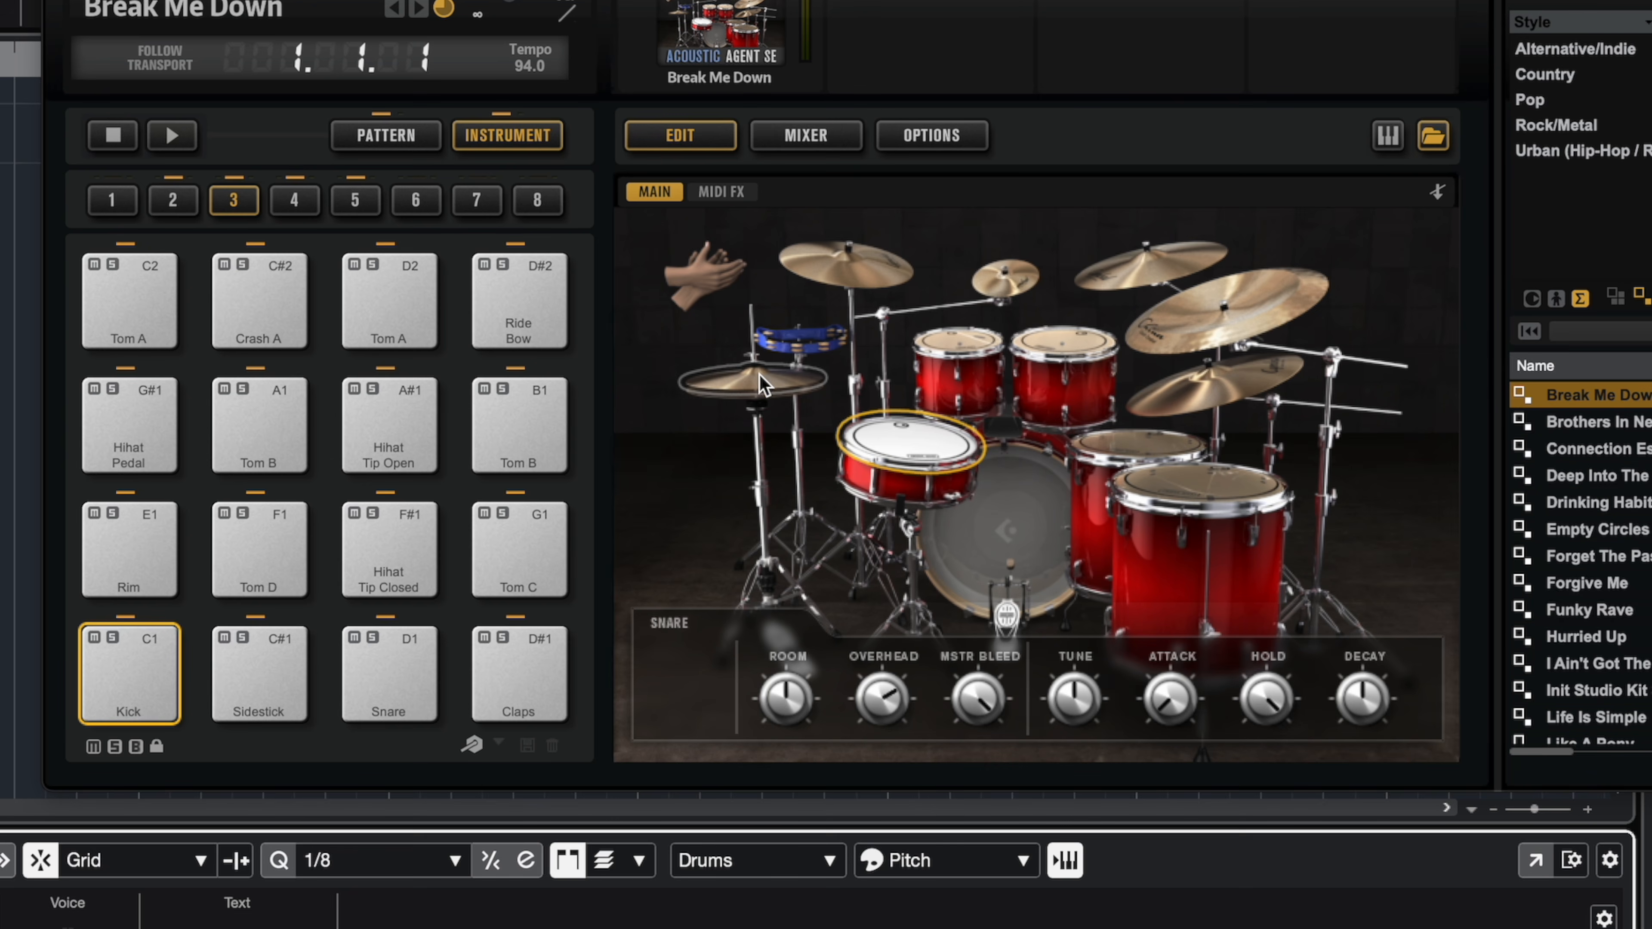
Step: Audition the hi-hat, toms and the splash, crash, china and ride cymbals on the Groove Agent SE kit
{"action": "left_click", "coordinate": [1099, 269]}
{"action": "left_click", "coordinate": [763, 383]}
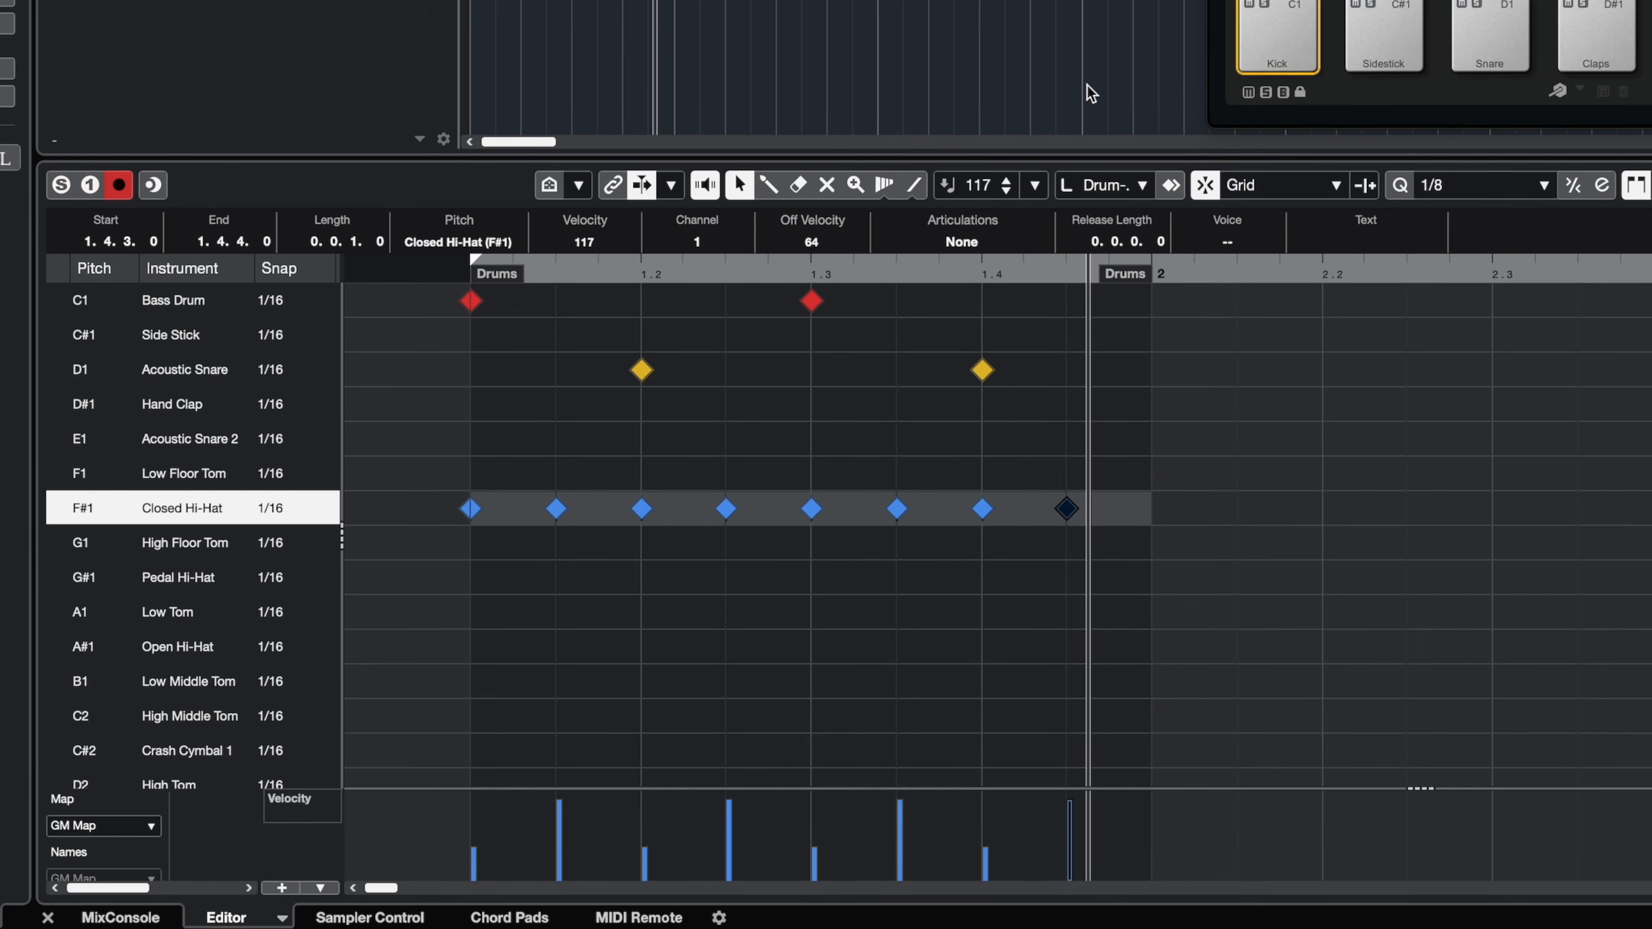
{"action": "left_click", "coordinate": [50, 578]}
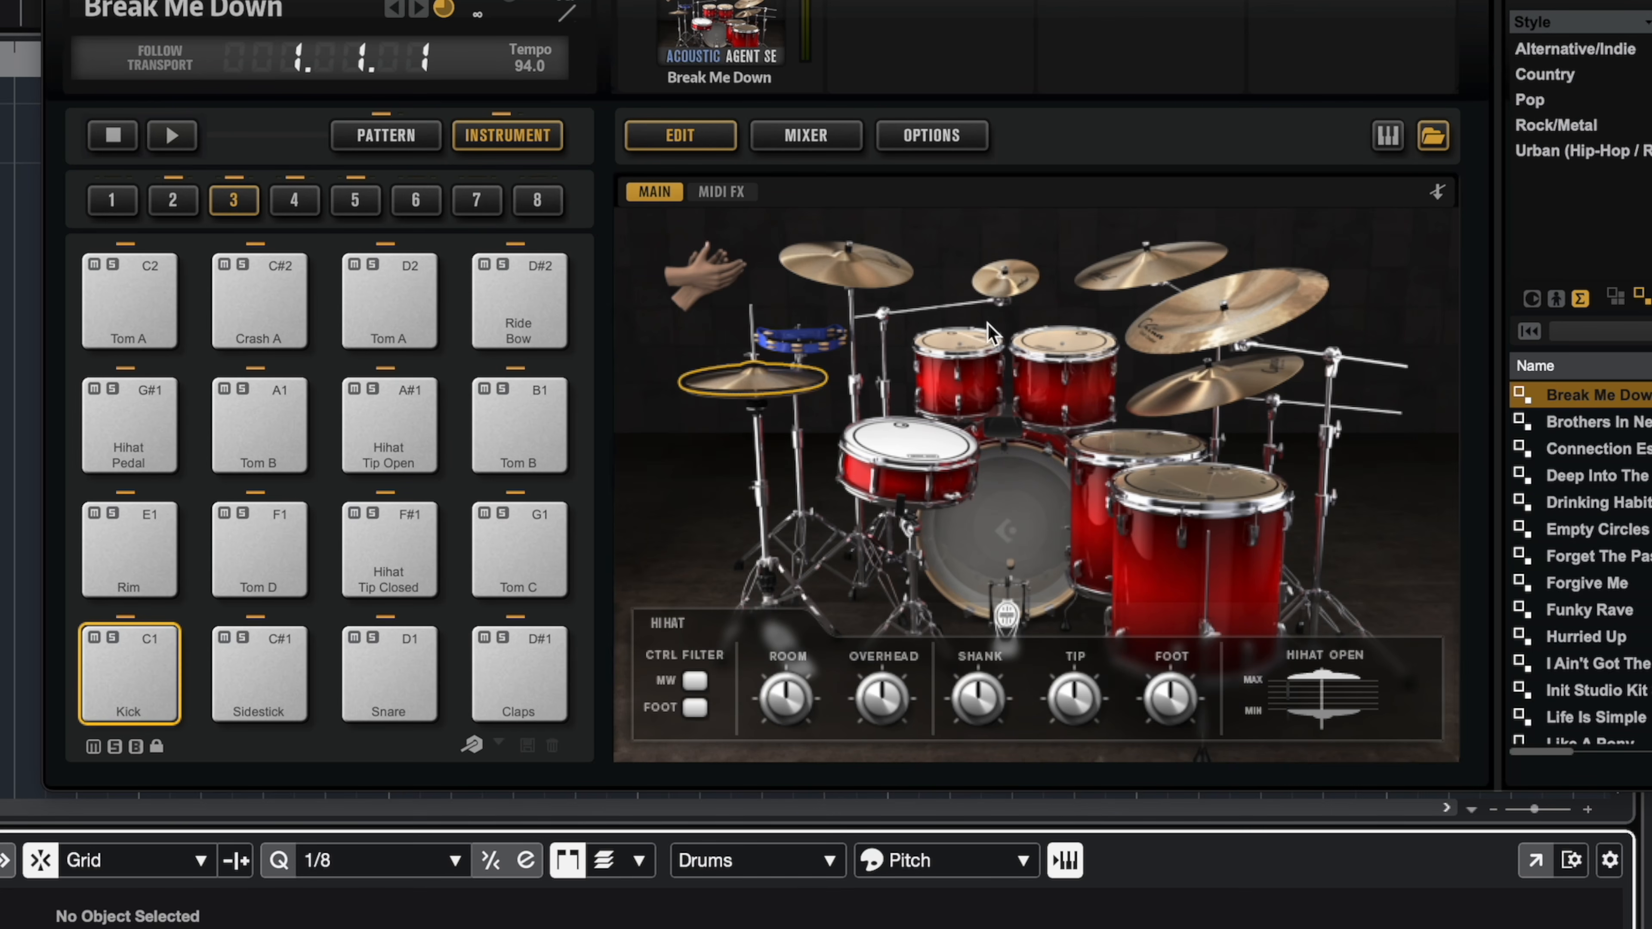
{"action": "left_click", "coordinate": [960, 354]}
{"action": "left_click", "coordinate": [960, 354]}
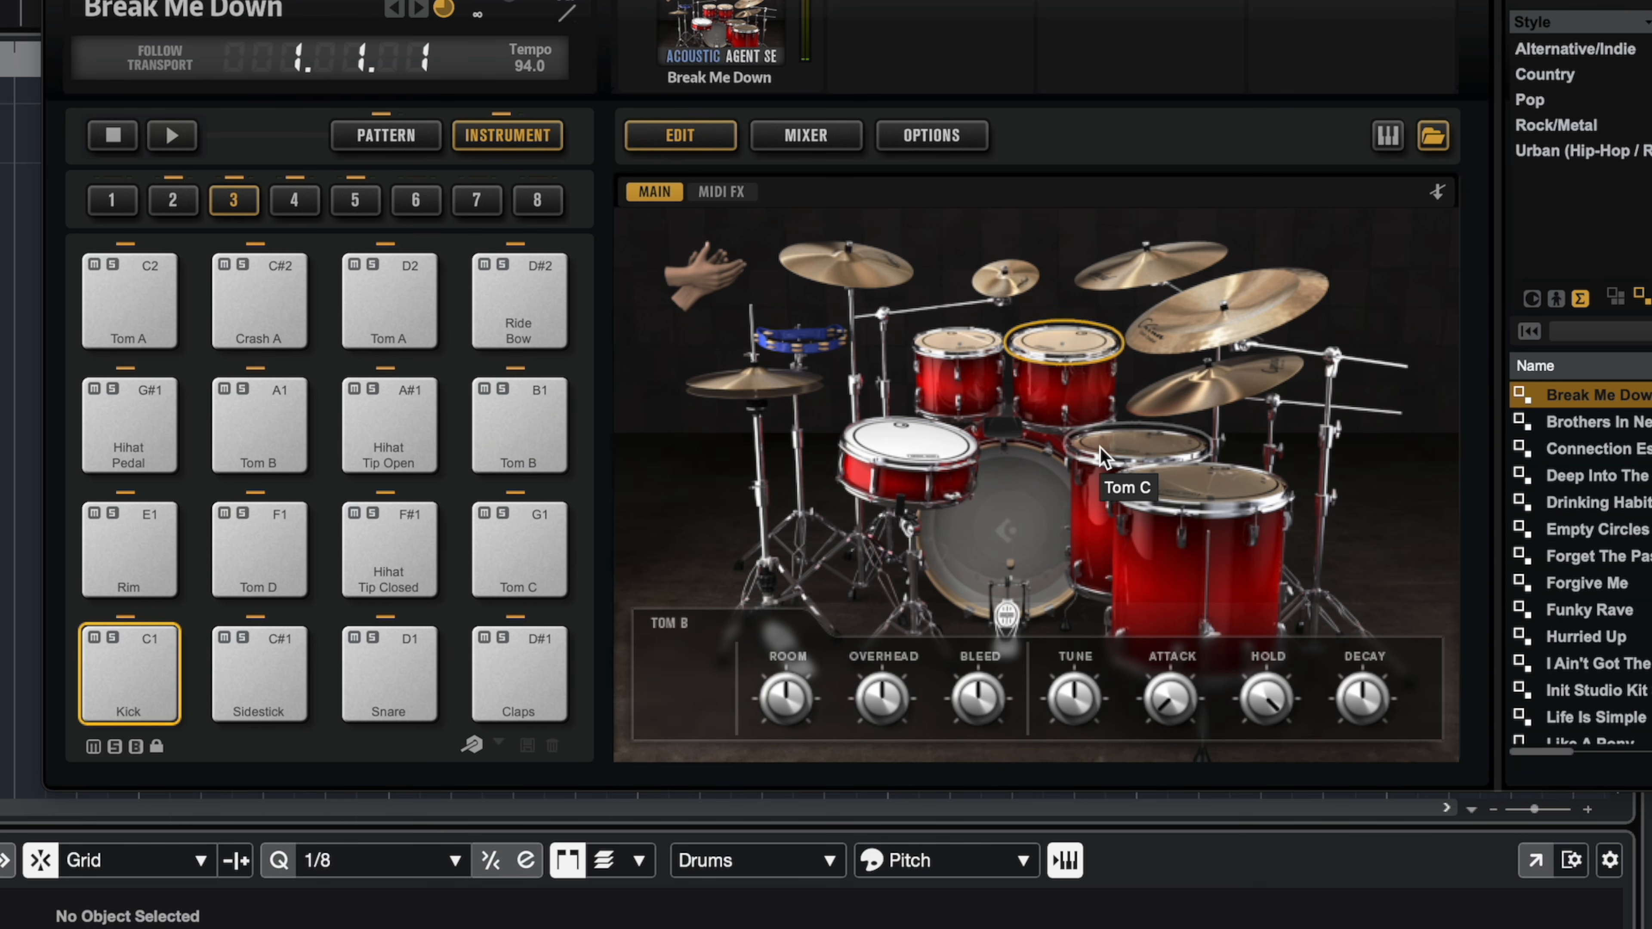
{"action": "left_click", "coordinate": [1135, 456]}
{"action": "left_click", "coordinate": [1161, 500]}
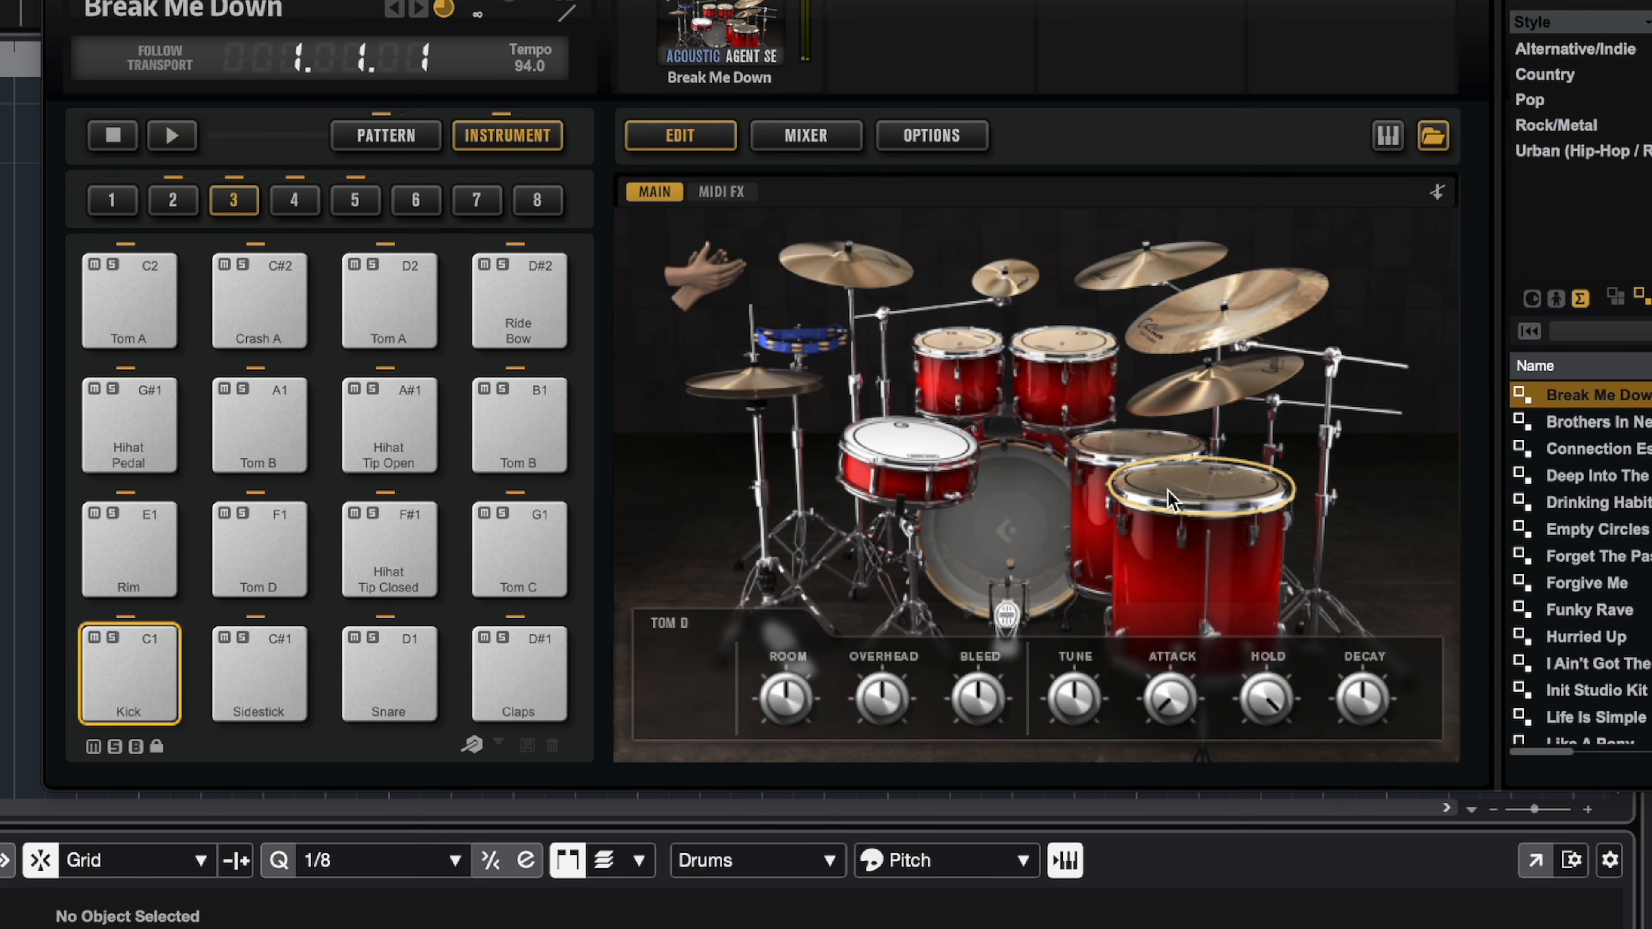
{"action": "left_click", "coordinate": [845, 266]}
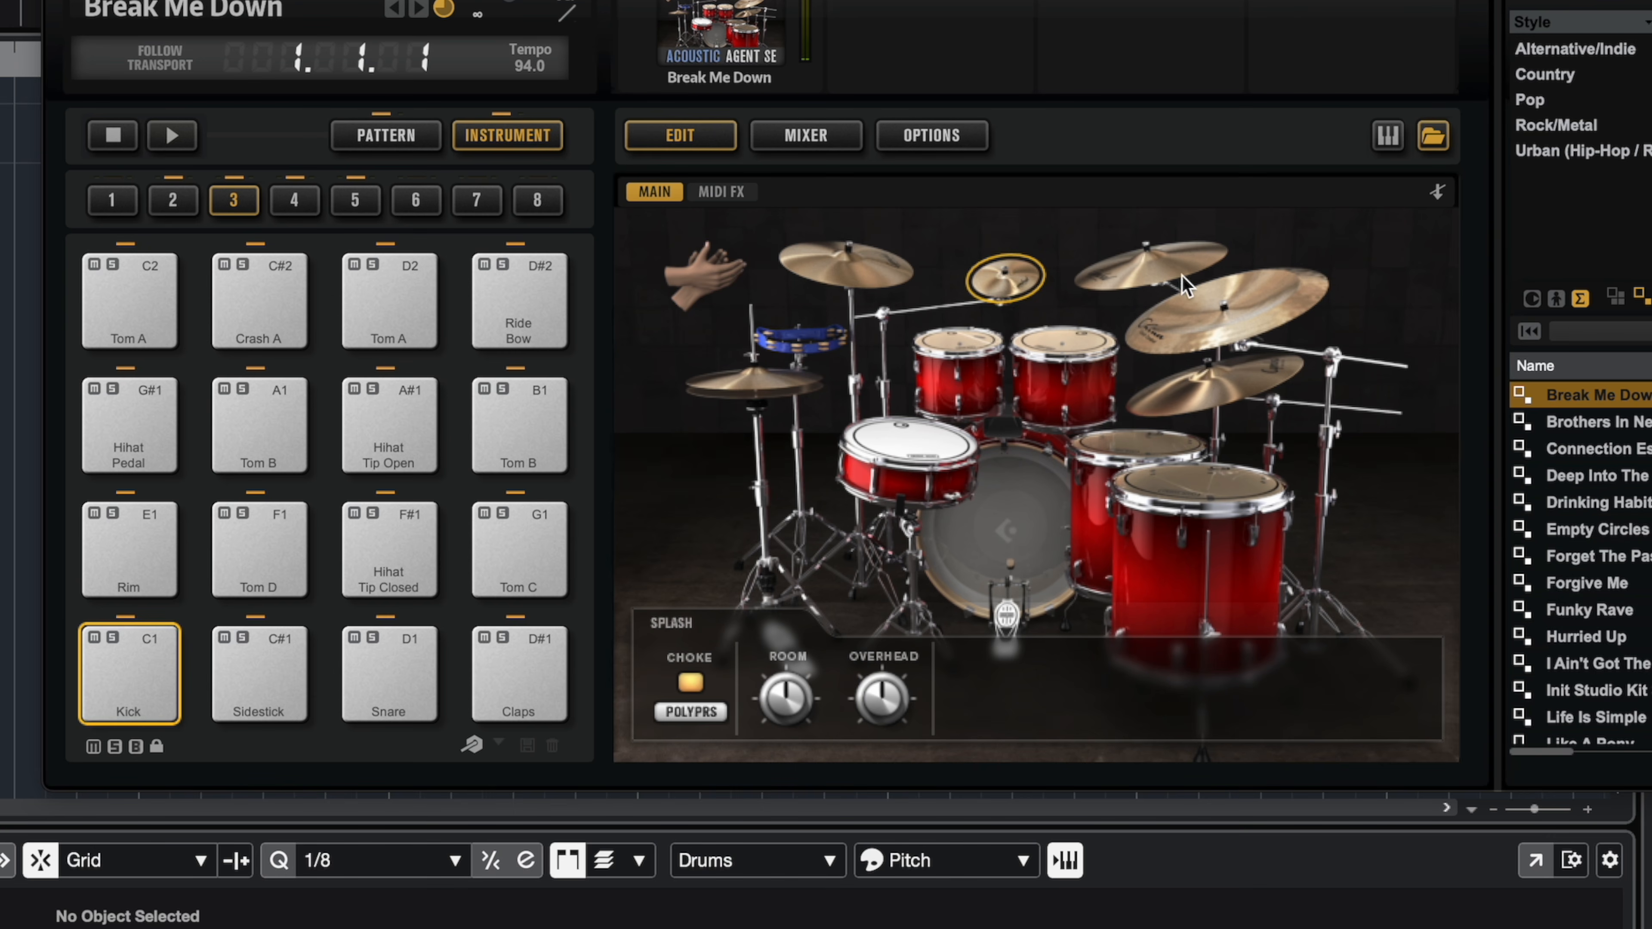
{"action": "left_click", "coordinate": [1140, 267]}
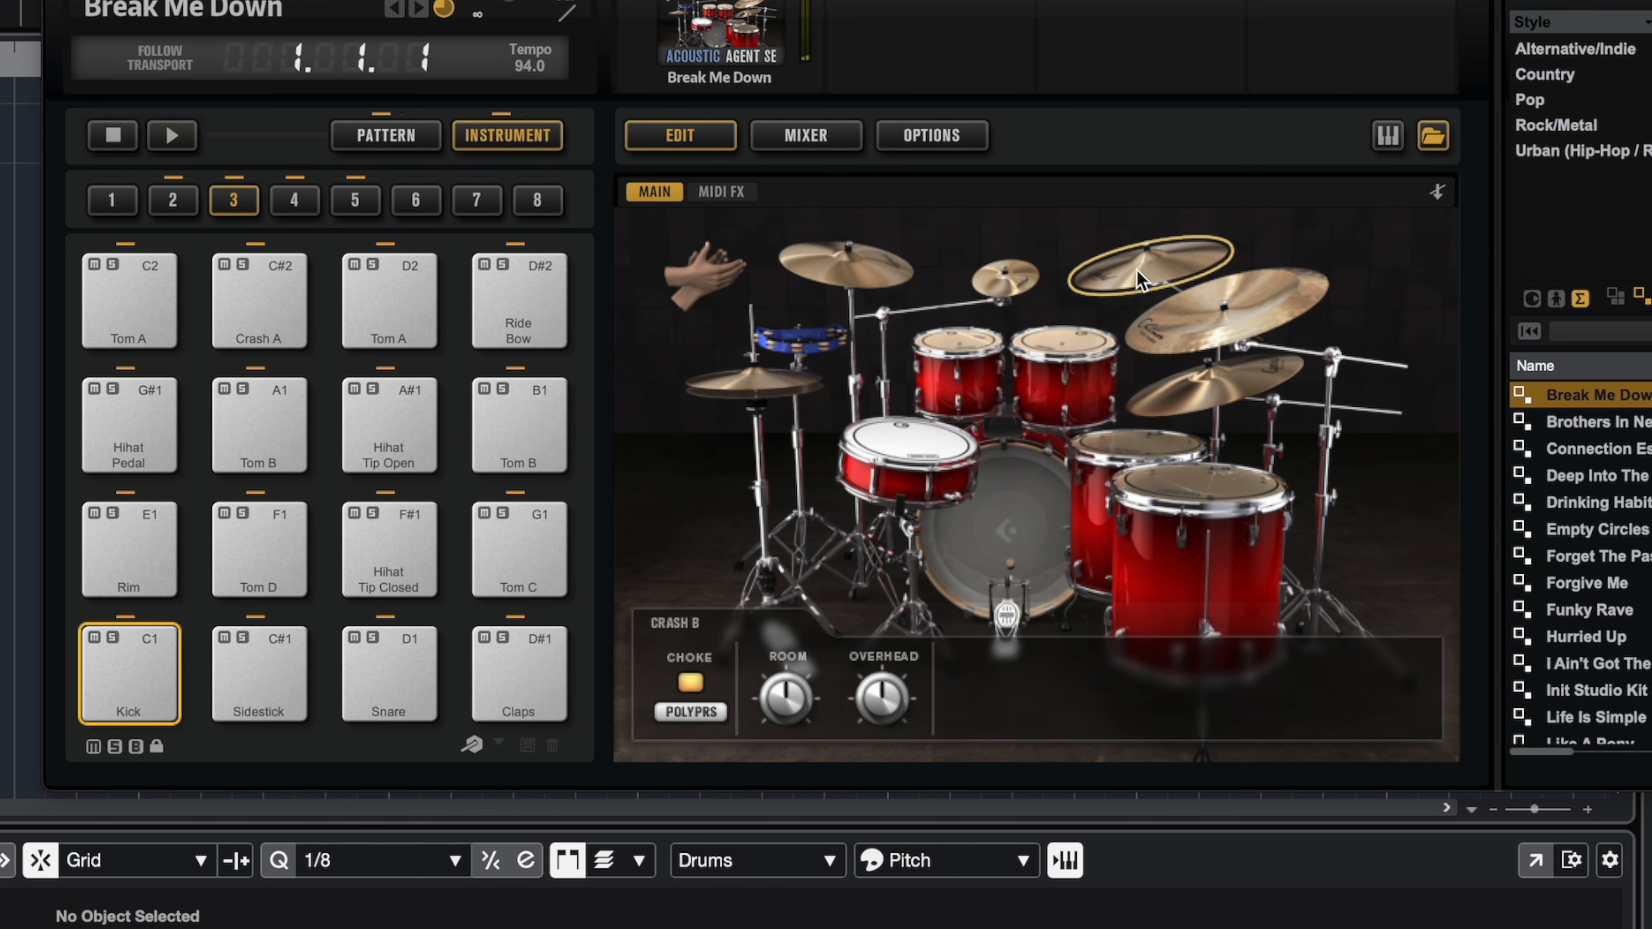
{"action": "left_click", "coordinate": [1229, 317]}
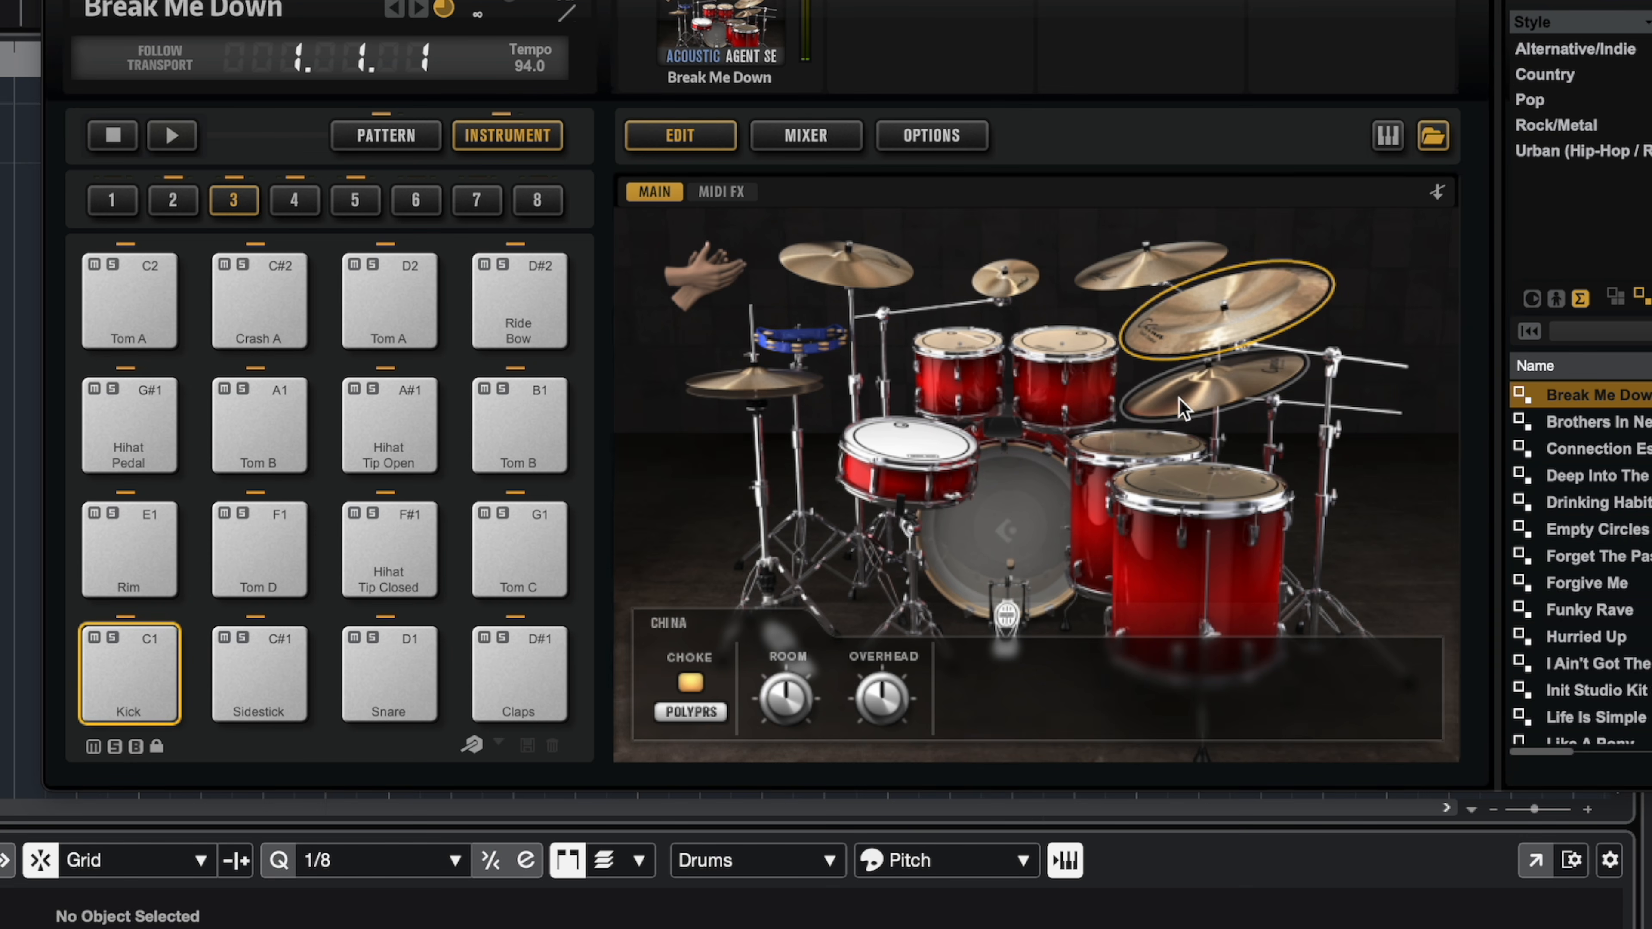
{"action": "left_click", "coordinate": [1190, 391]}
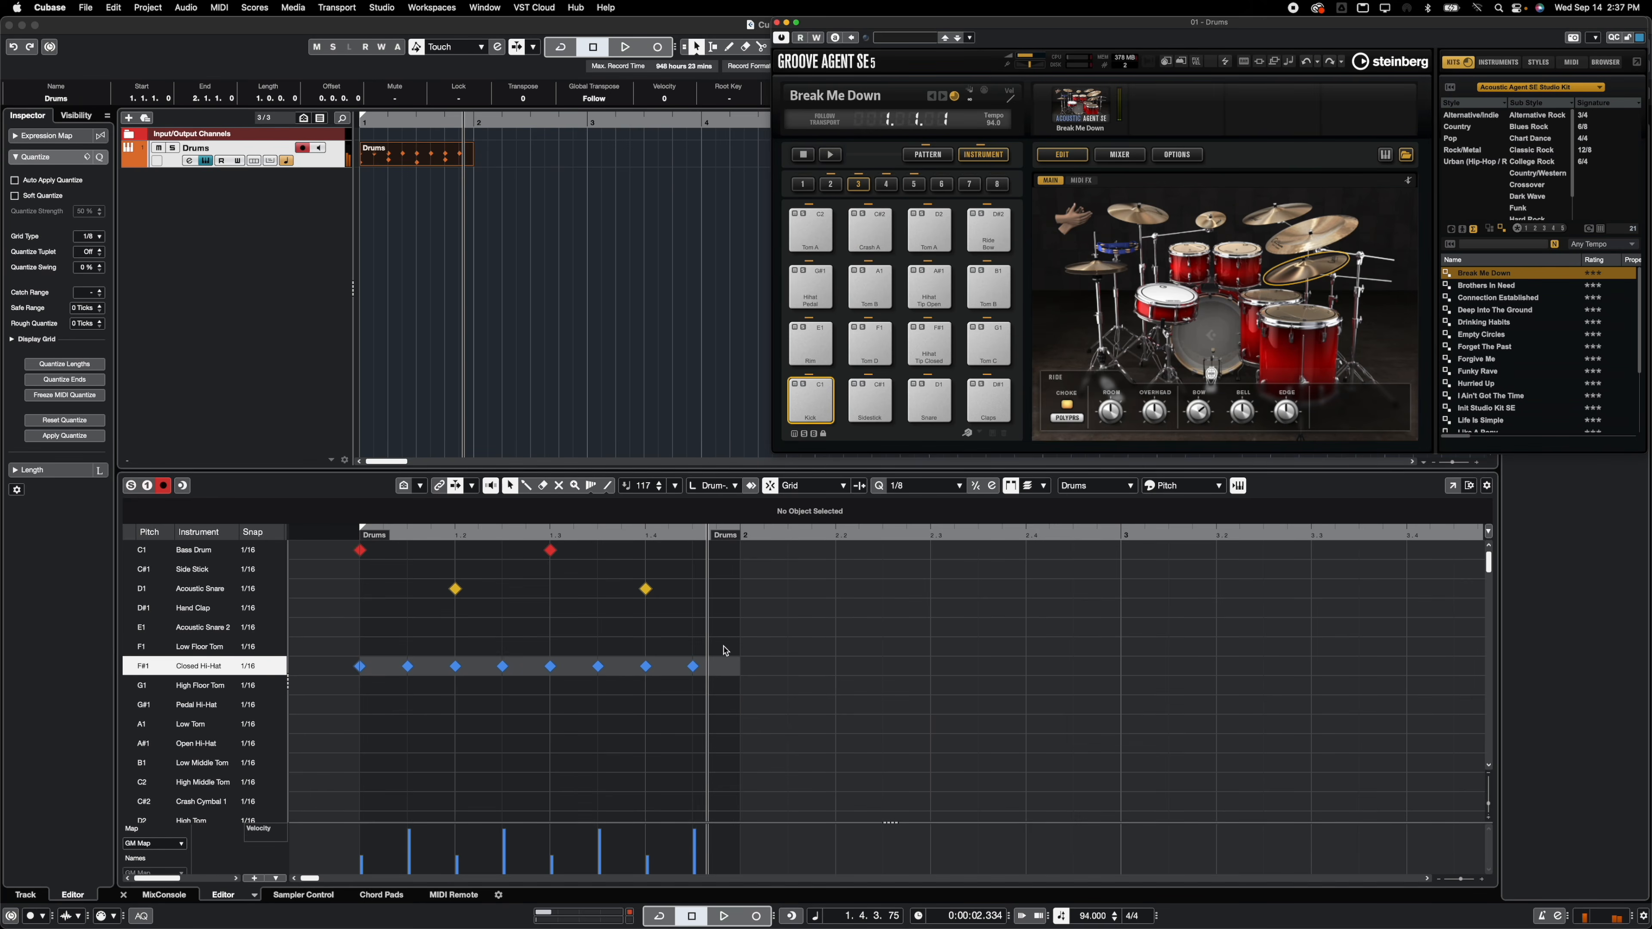
Step: Copy the Drums part from bar 1 to bar 3 and open the copy in the drum editor
{"action": "left_click_drag", "start_coordinate": [723, 646], "coordinate": [333, 694]}
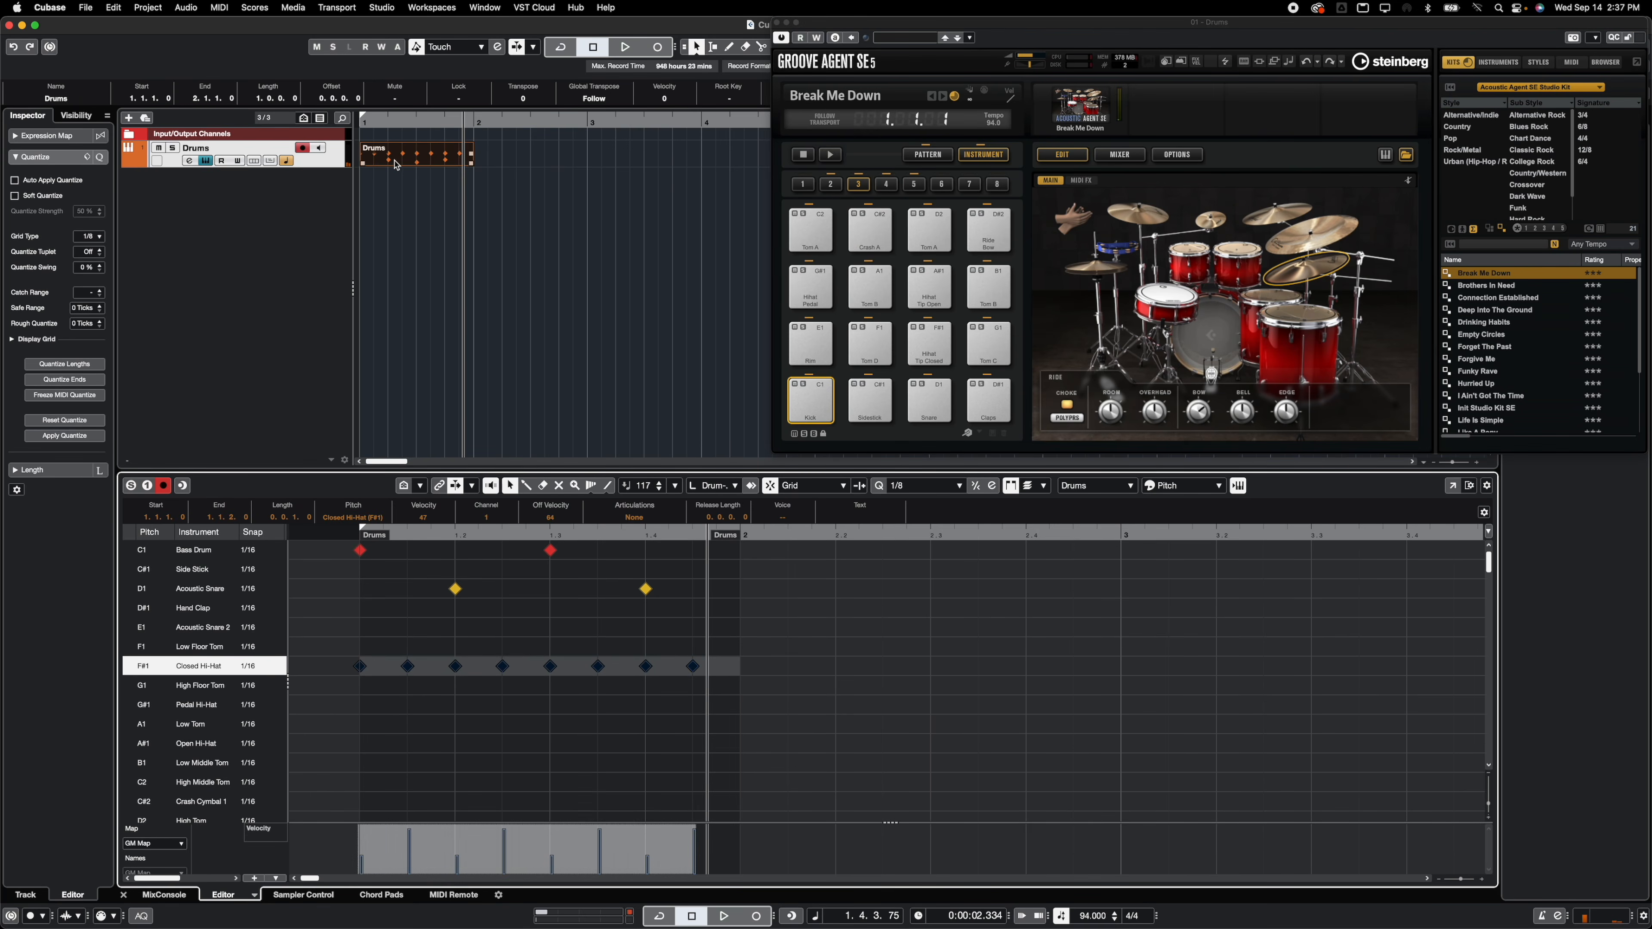
{"action": "left_click_drag", "start_coordinate": [395, 162], "coordinate": [426, 162]}
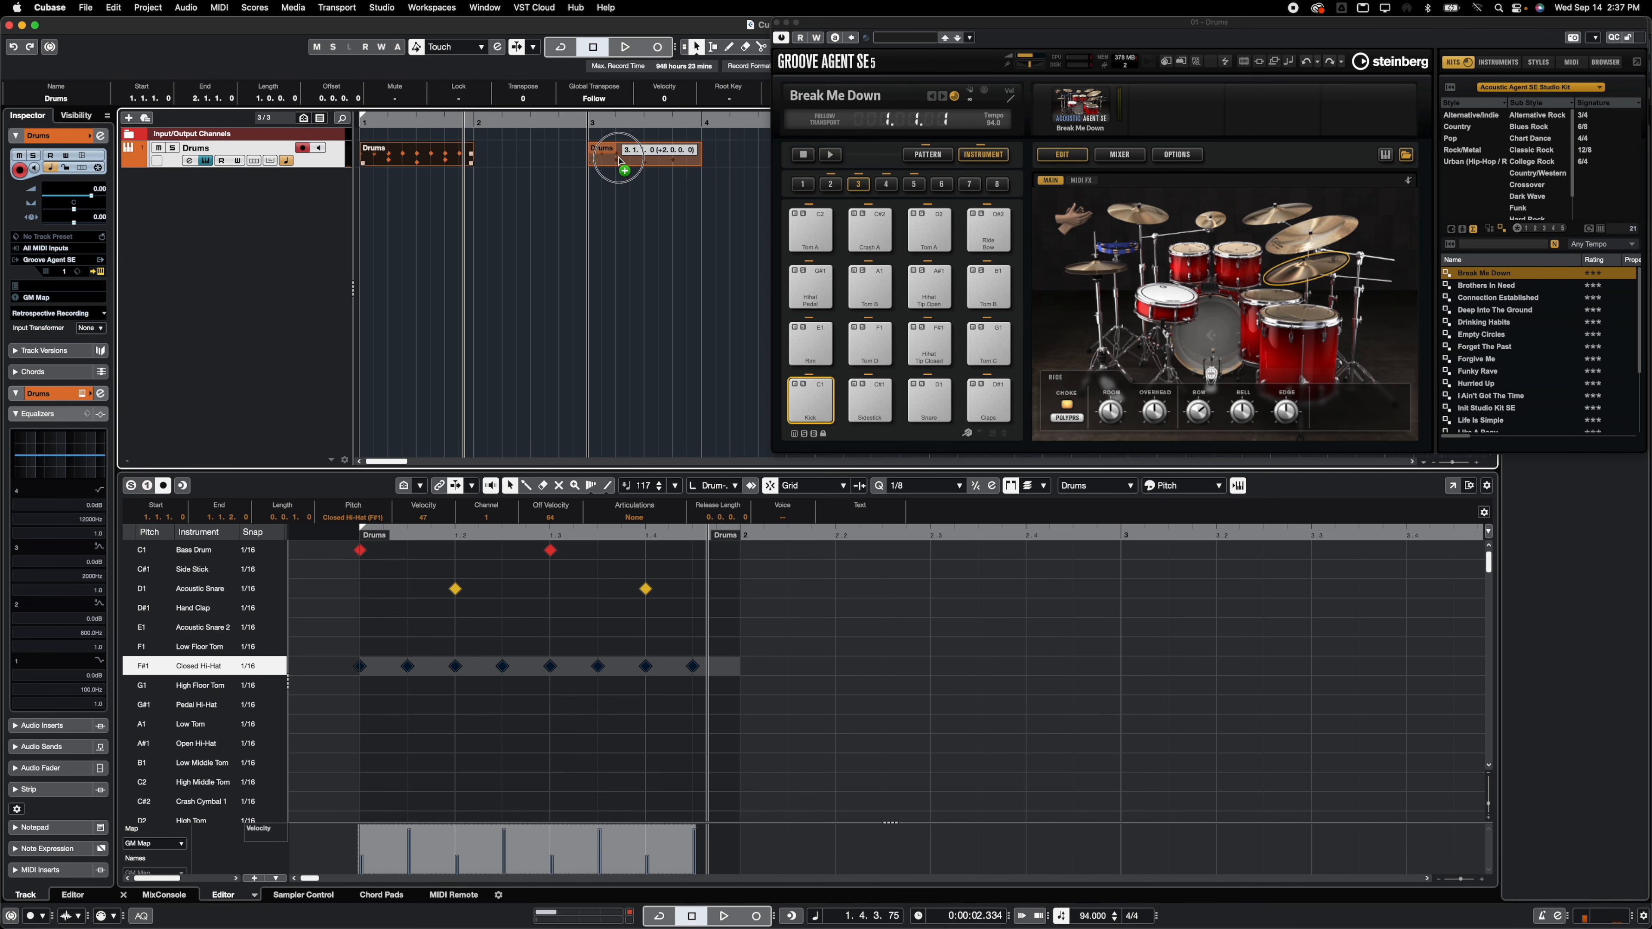
{"action": "left_click_drag", "start_coordinate": [620, 161], "coordinate": [619, 160]}
{"action": "double_click", "coordinate": [625, 158]}
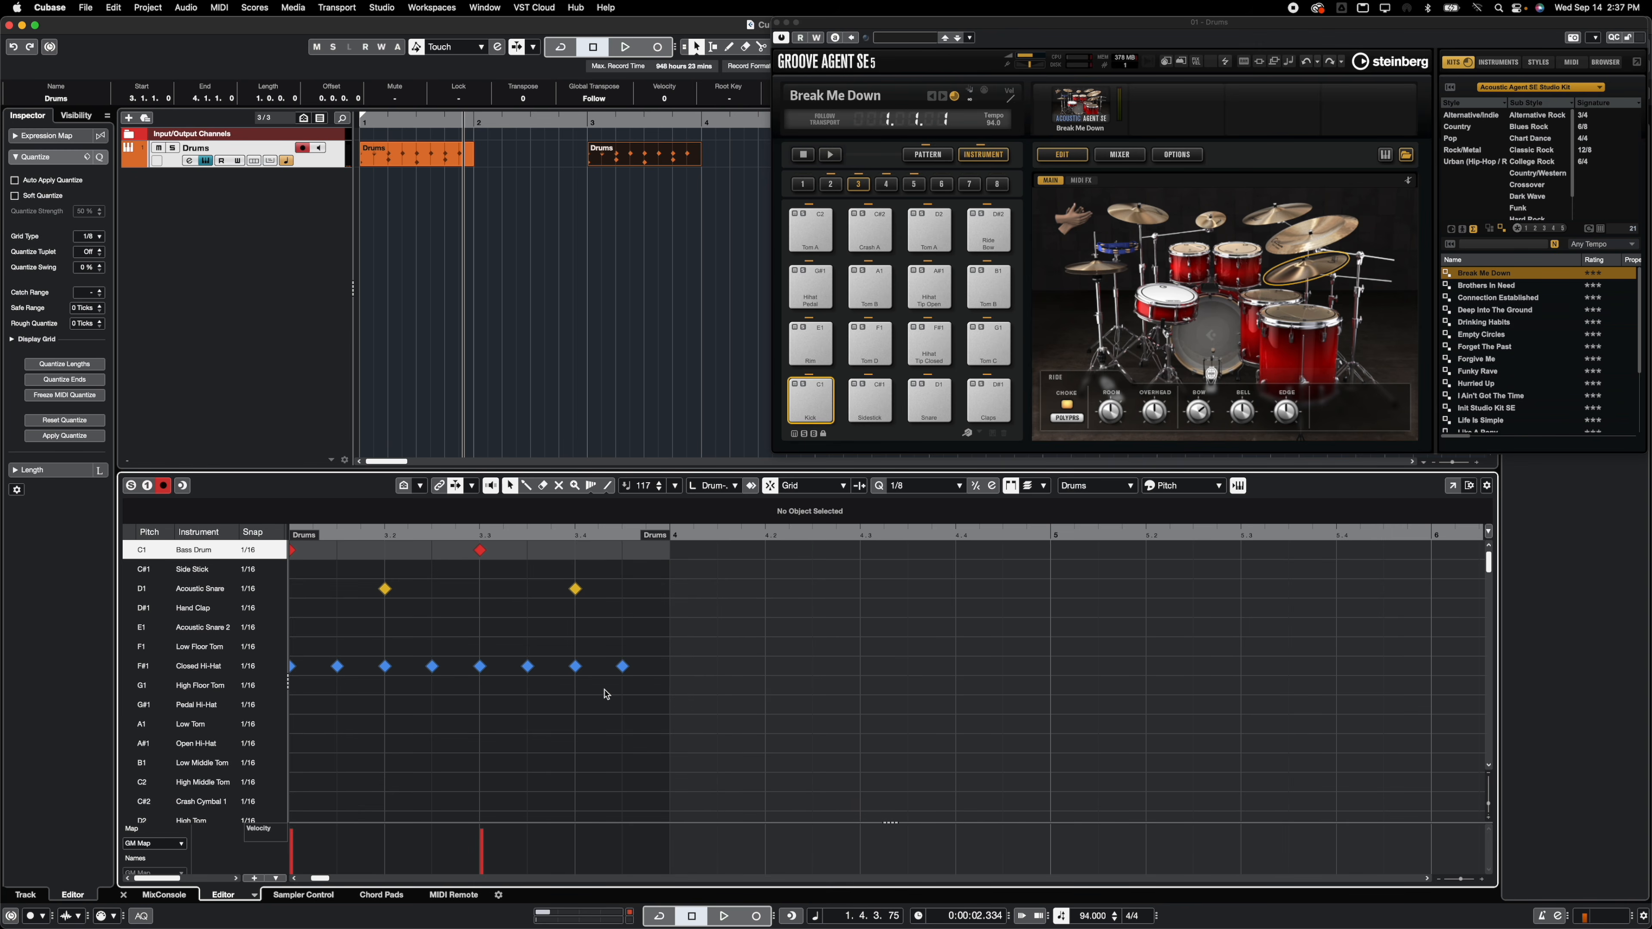
Step: Move all Closed Hi-Hat hits in the bar 3 part to Ride Cymbal 1 and play the part back
{"action": "scroll", "coordinate": [605, 694], "scroll_direction": "left", "scroll_amount": 3}
{"action": "left_click_drag", "start_coordinate": [787, 651], "coordinate": [464, 702]}
{"action": "left_click_drag", "start_coordinate": [360, 701], "coordinate": [361, 700]}
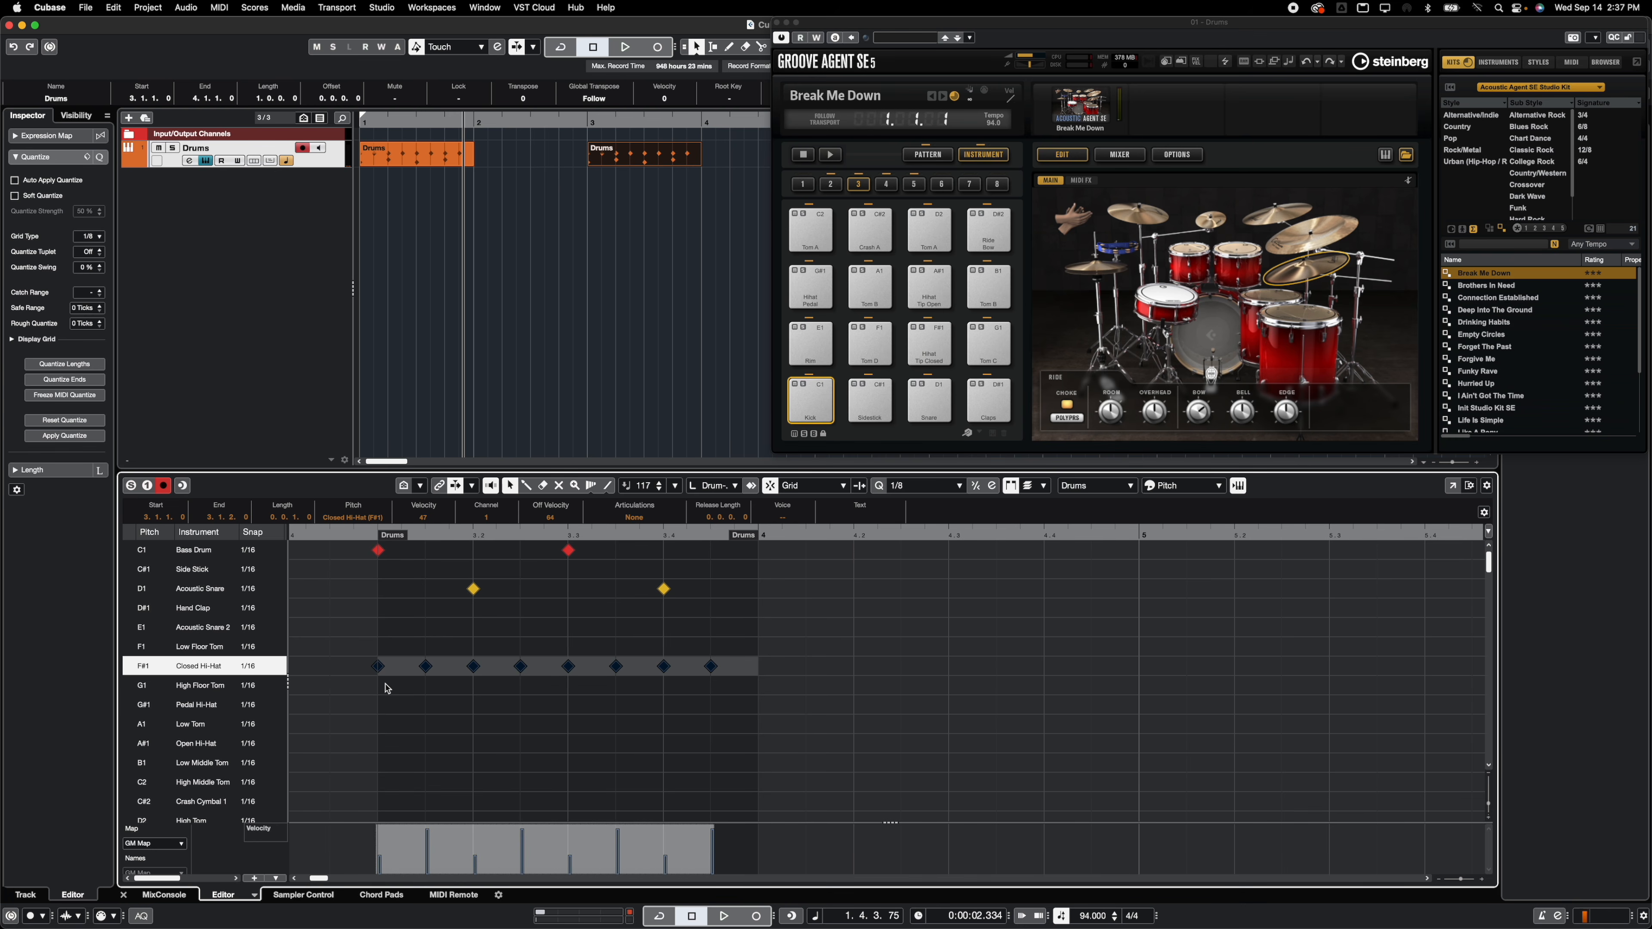
{"action": "scroll", "coordinate": [408, 706], "scroll_direction": "down", "scroll_amount": 2}
{"action": "scroll", "coordinate": [408, 706], "scroll_direction": "left", "scroll_amount": 1}
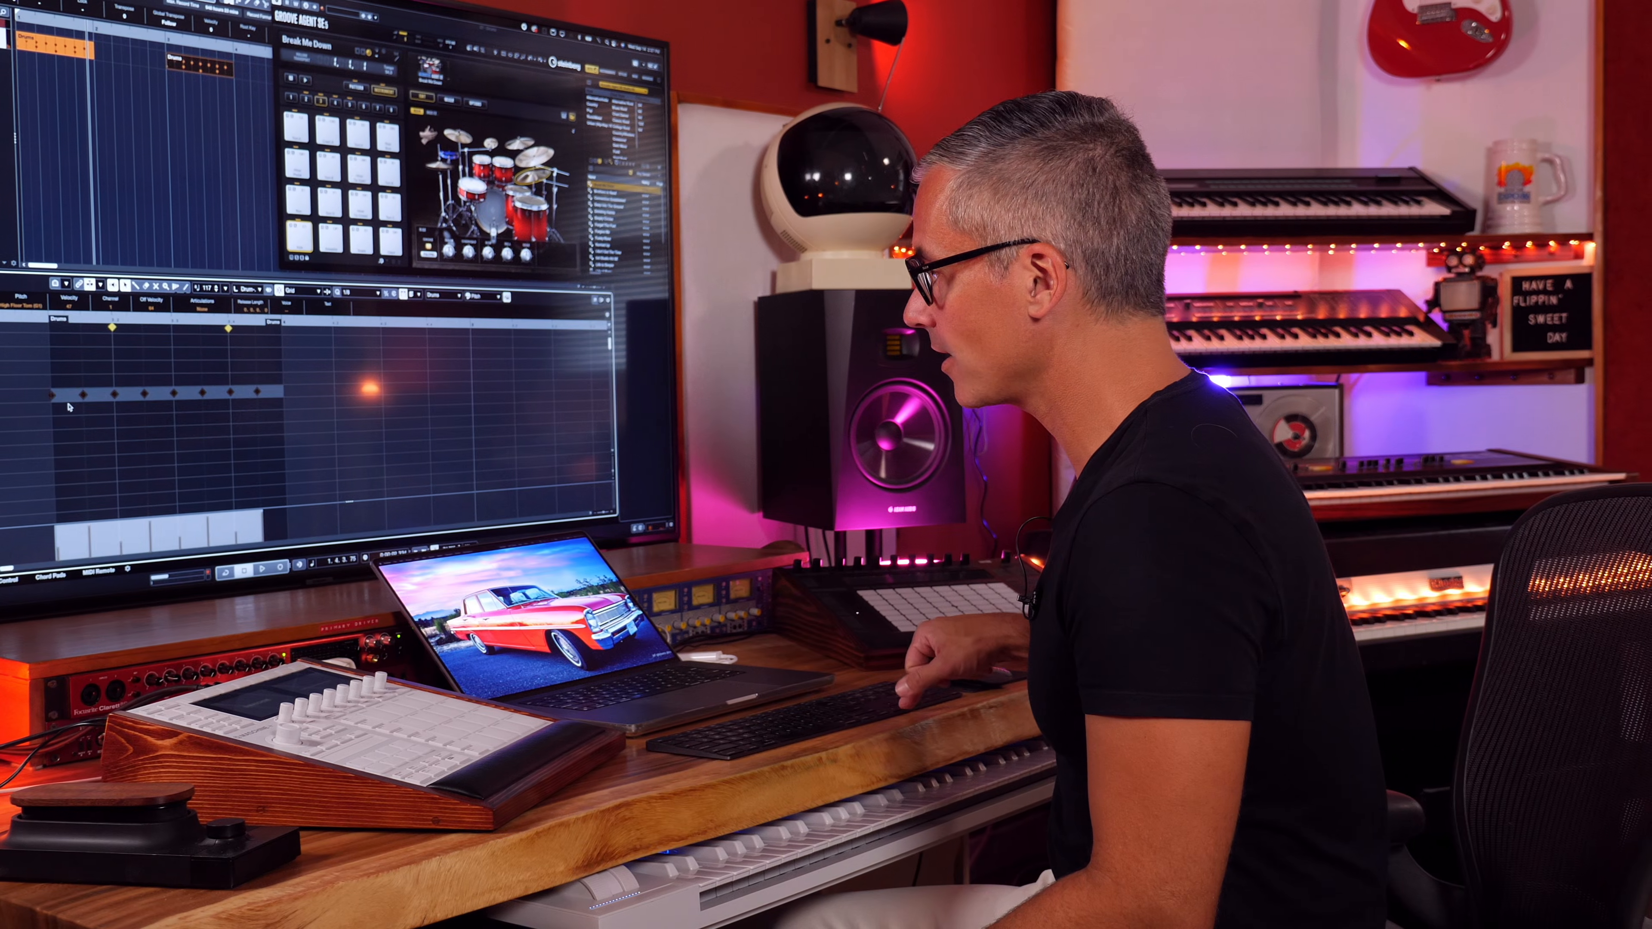
{"action": "key", "text": "space"}
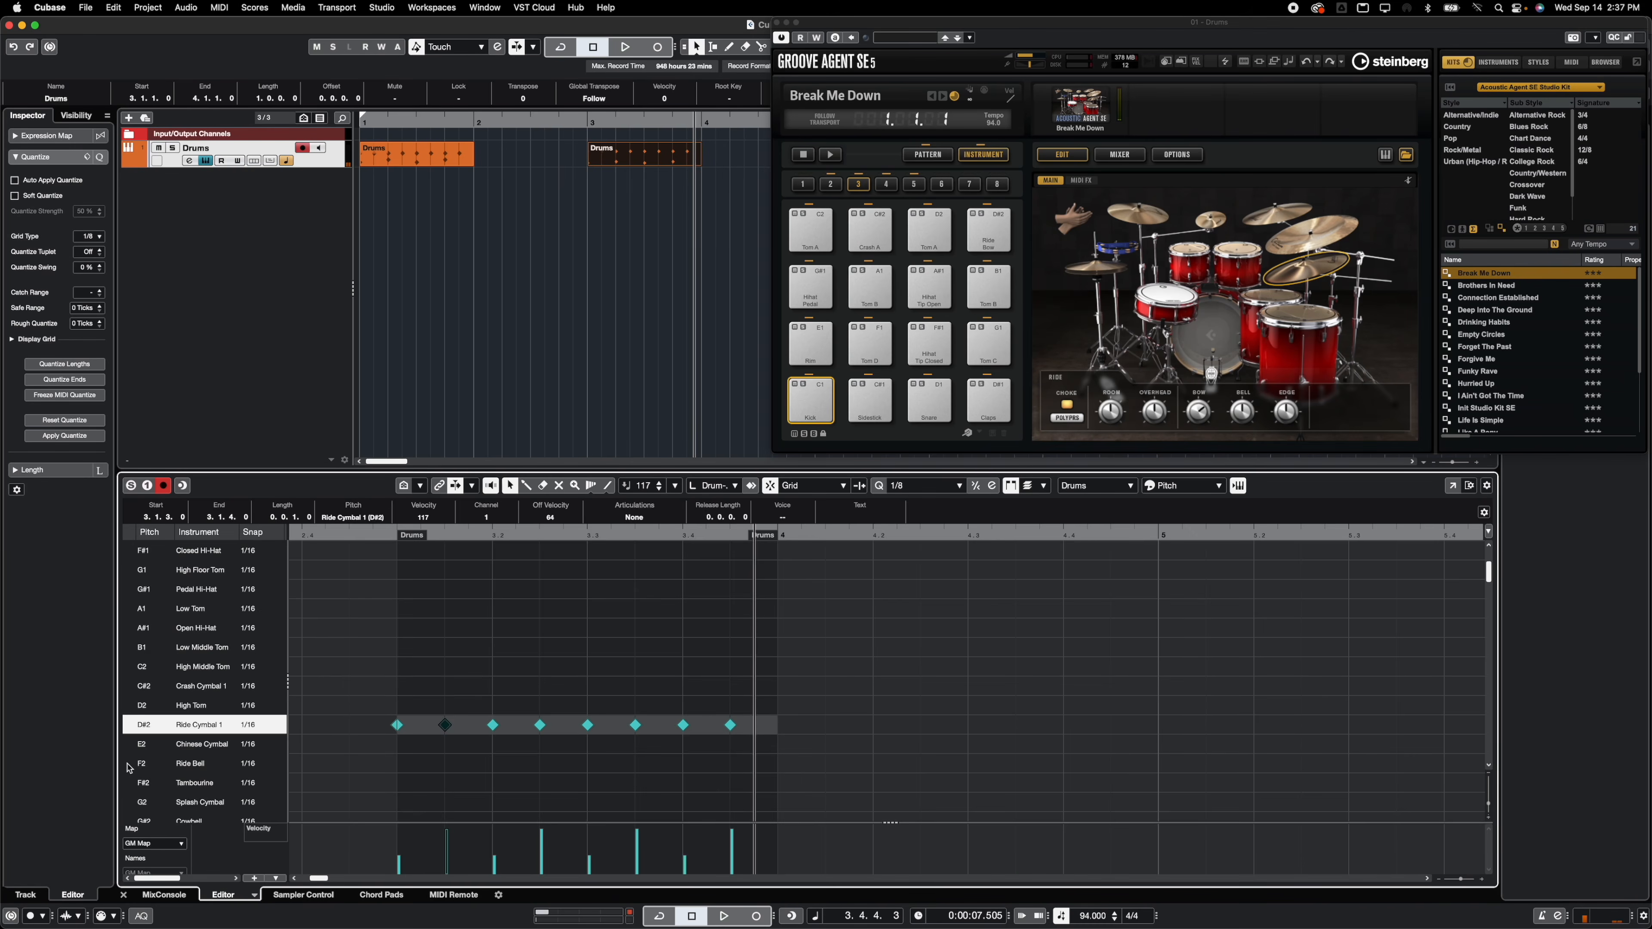
Step: Move the four offbeat Ride Cymbal 1 hits to Ride Bell and raise the velocities of the remaining Ride Cymbal 1 hits
{"action": "left_click", "coordinate": [133, 761]}
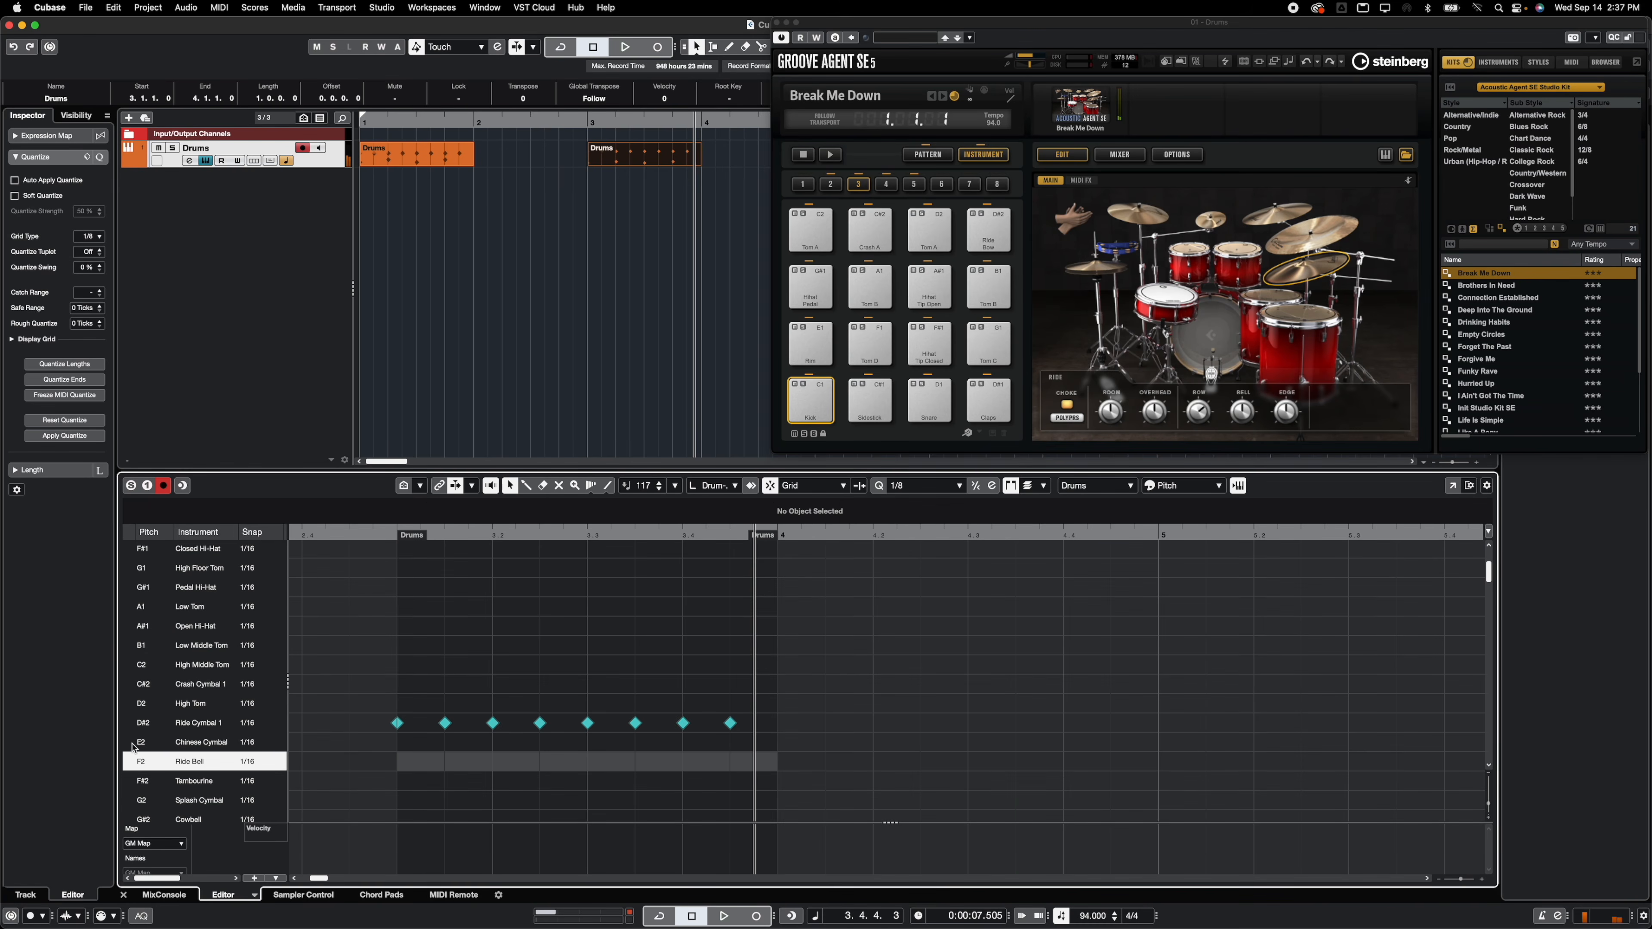
{"action": "left_click", "coordinate": [131, 725]}
{"action": "left_click", "coordinate": [133, 763]}
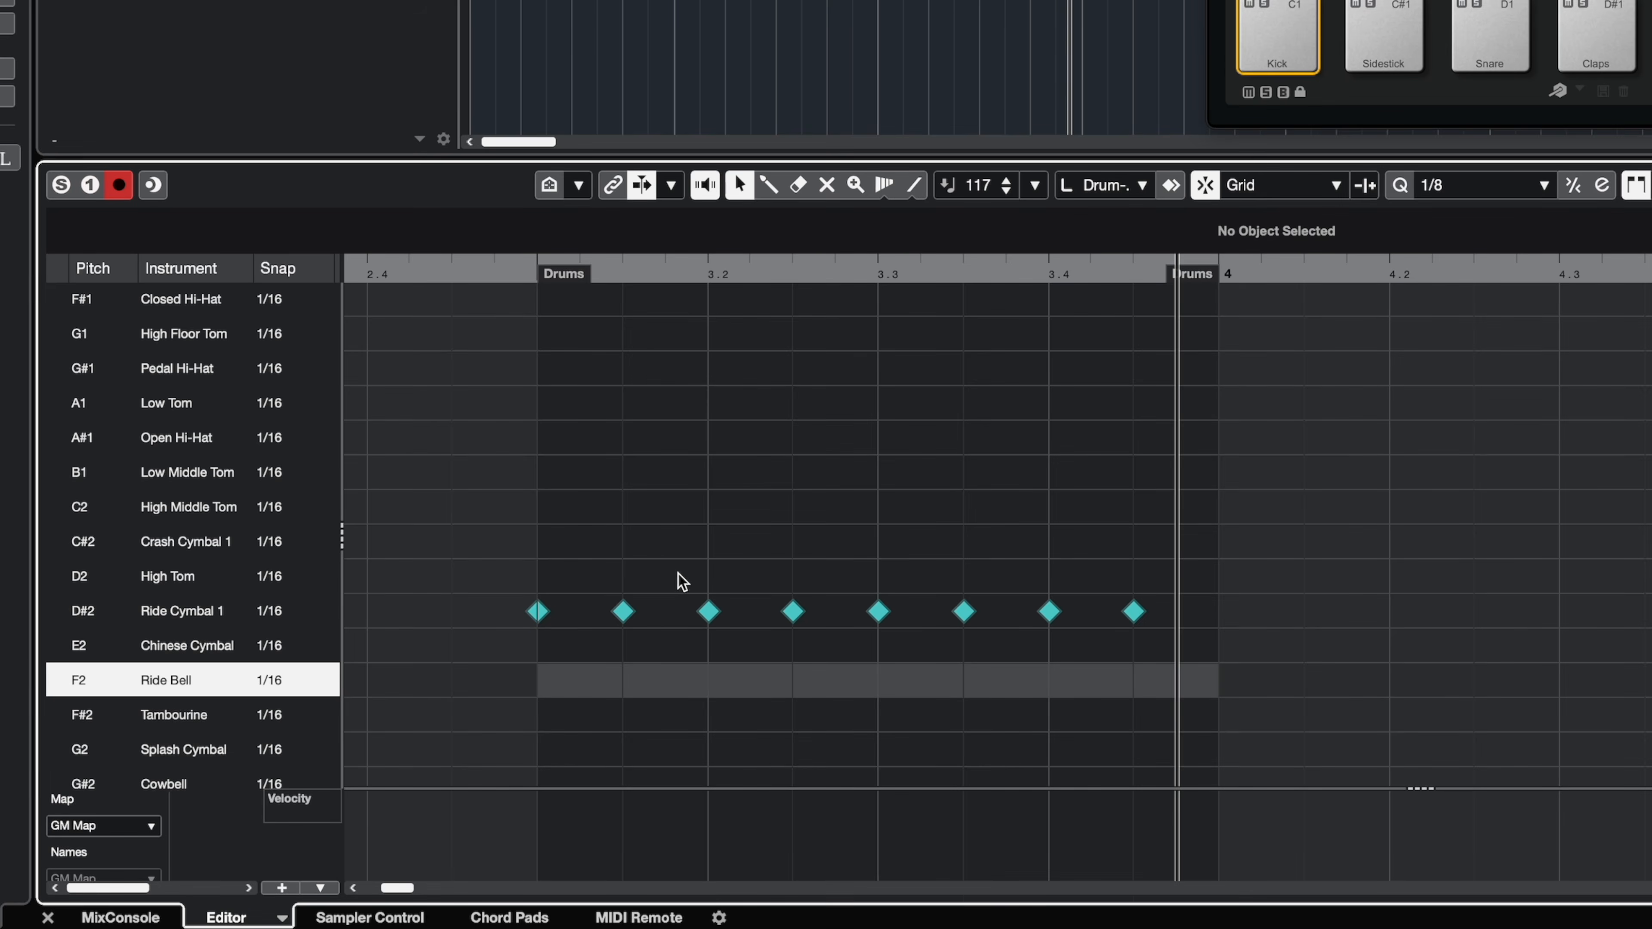
{"action": "left_click_drag", "start_coordinate": [665, 574], "coordinate": [584, 652]}
{"action": "left_click_drag", "start_coordinate": [821, 584], "coordinate": [762, 648]}
{"action": "left_click_drag", "start_coordinate": [987, 583], "coordinate": [934, 636]}
{"action": "left_click_drag", "start_coordinate": [1174, 581], "coordinate": [1108, 662]}
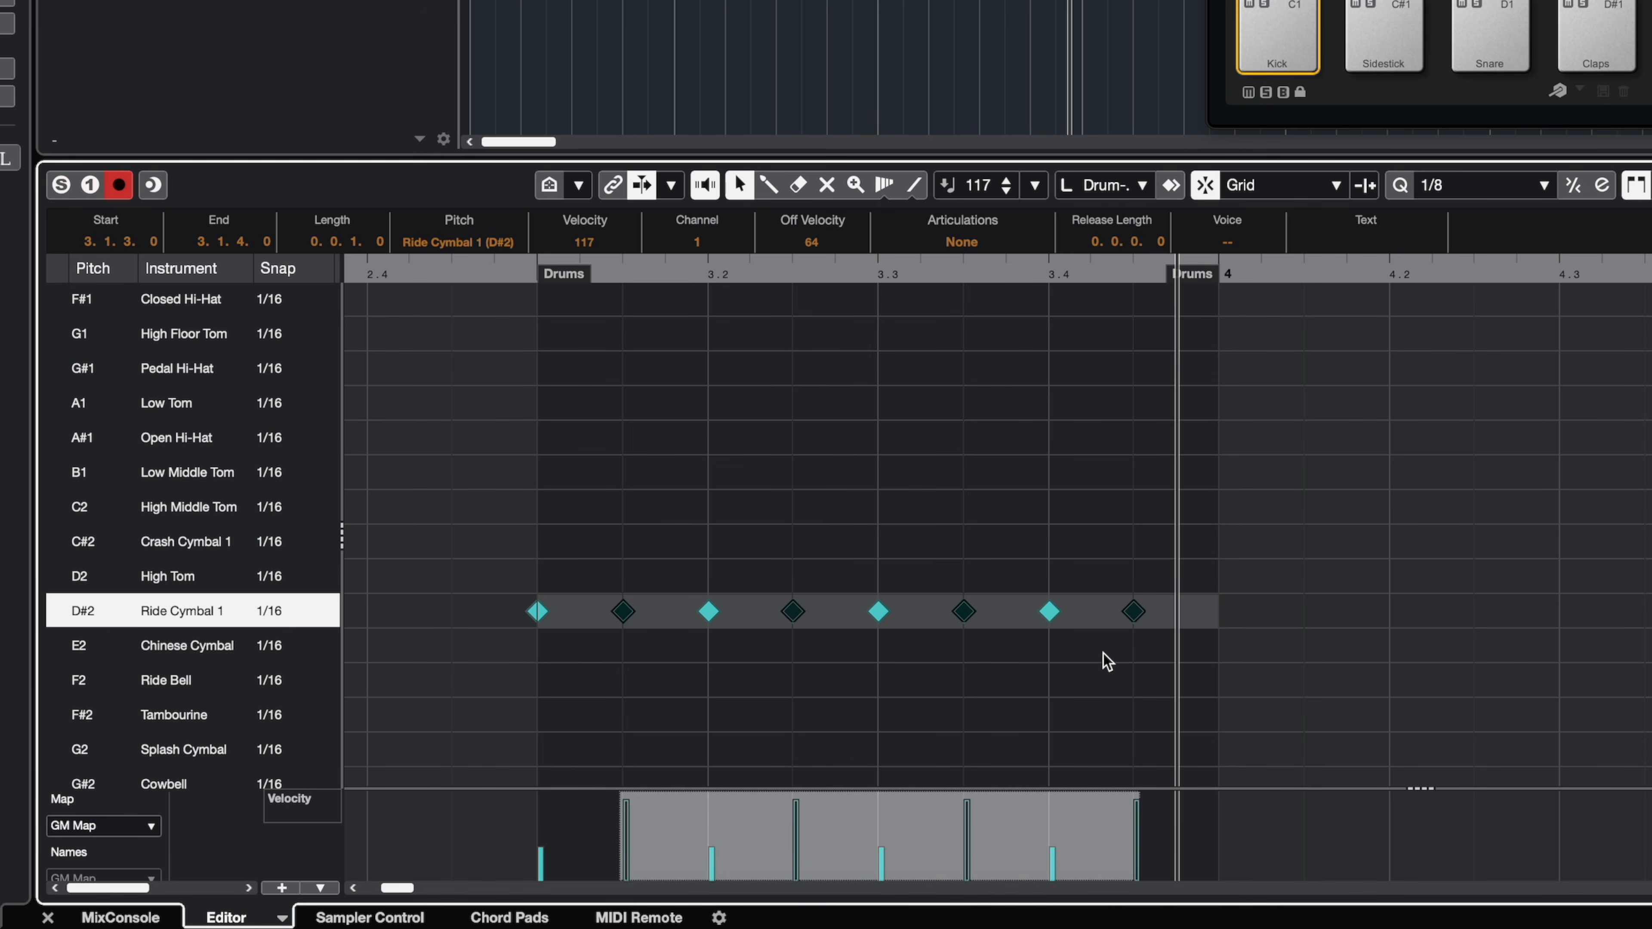
{"action": "key", "text": "Up"}
{"action": "key", "text": "Up"}
{"action": "left_click_drag", "start_coordinate": [490, 574], "coordinate": [1106, 631]}
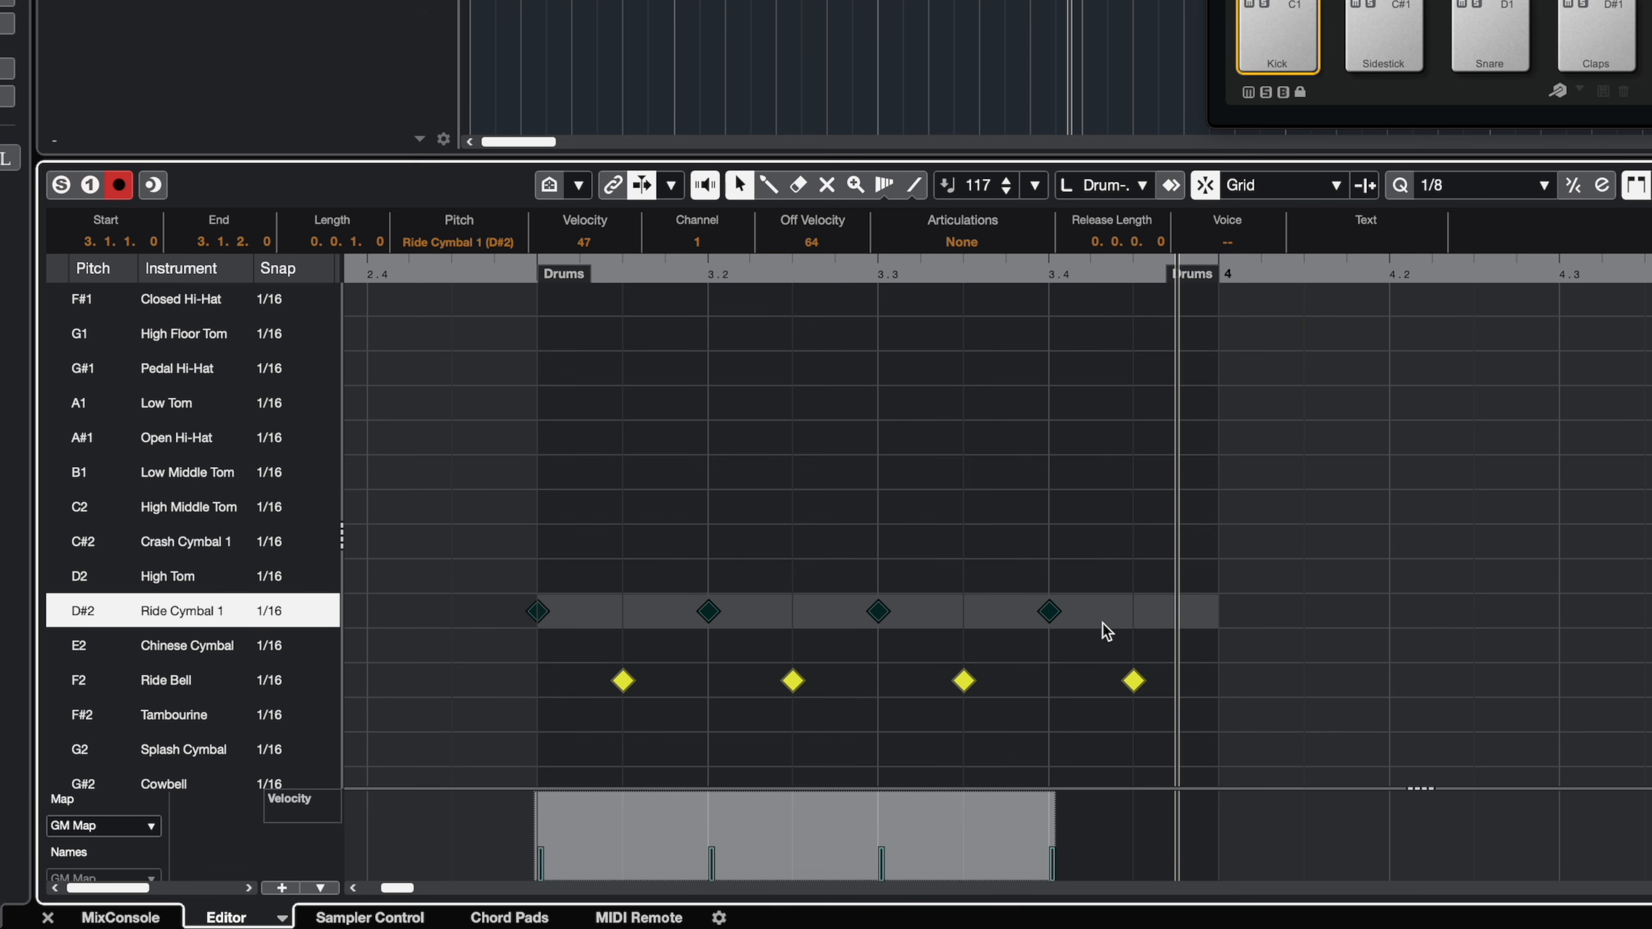
{"action": "left_click_drag", "start_coordinate": [810, 800], "coordinate": [814, 722]}
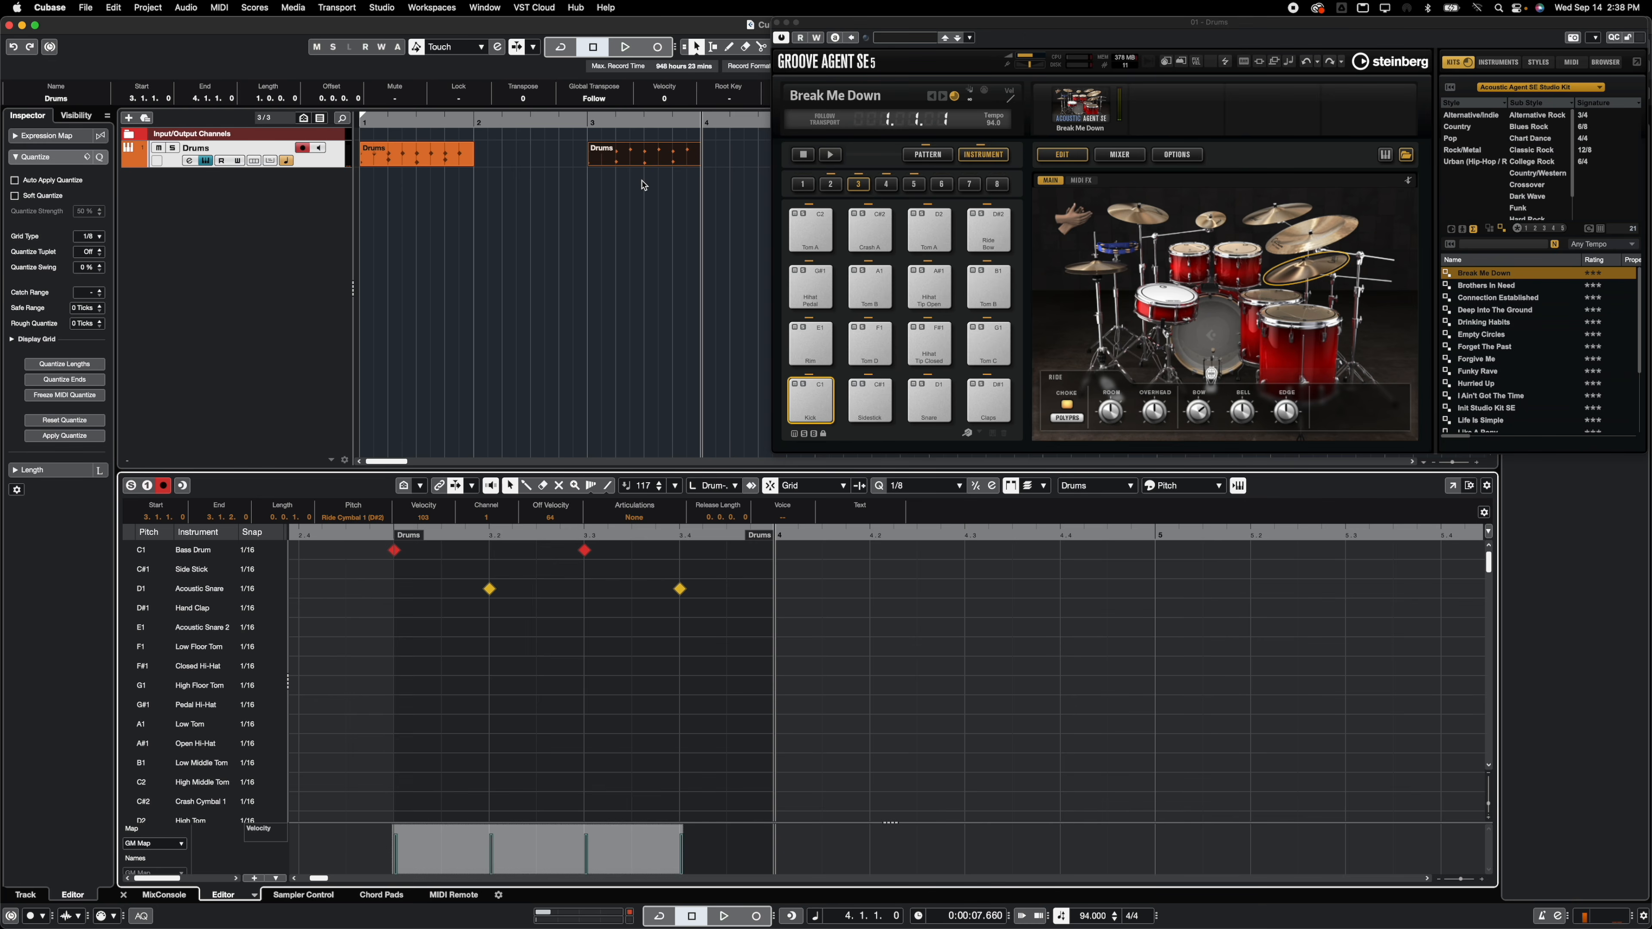
Step: Move the ride cymbal variation of the Drums part from bar 3 to bar 5 in the arrangement
{"action": "key", "text": "g"}
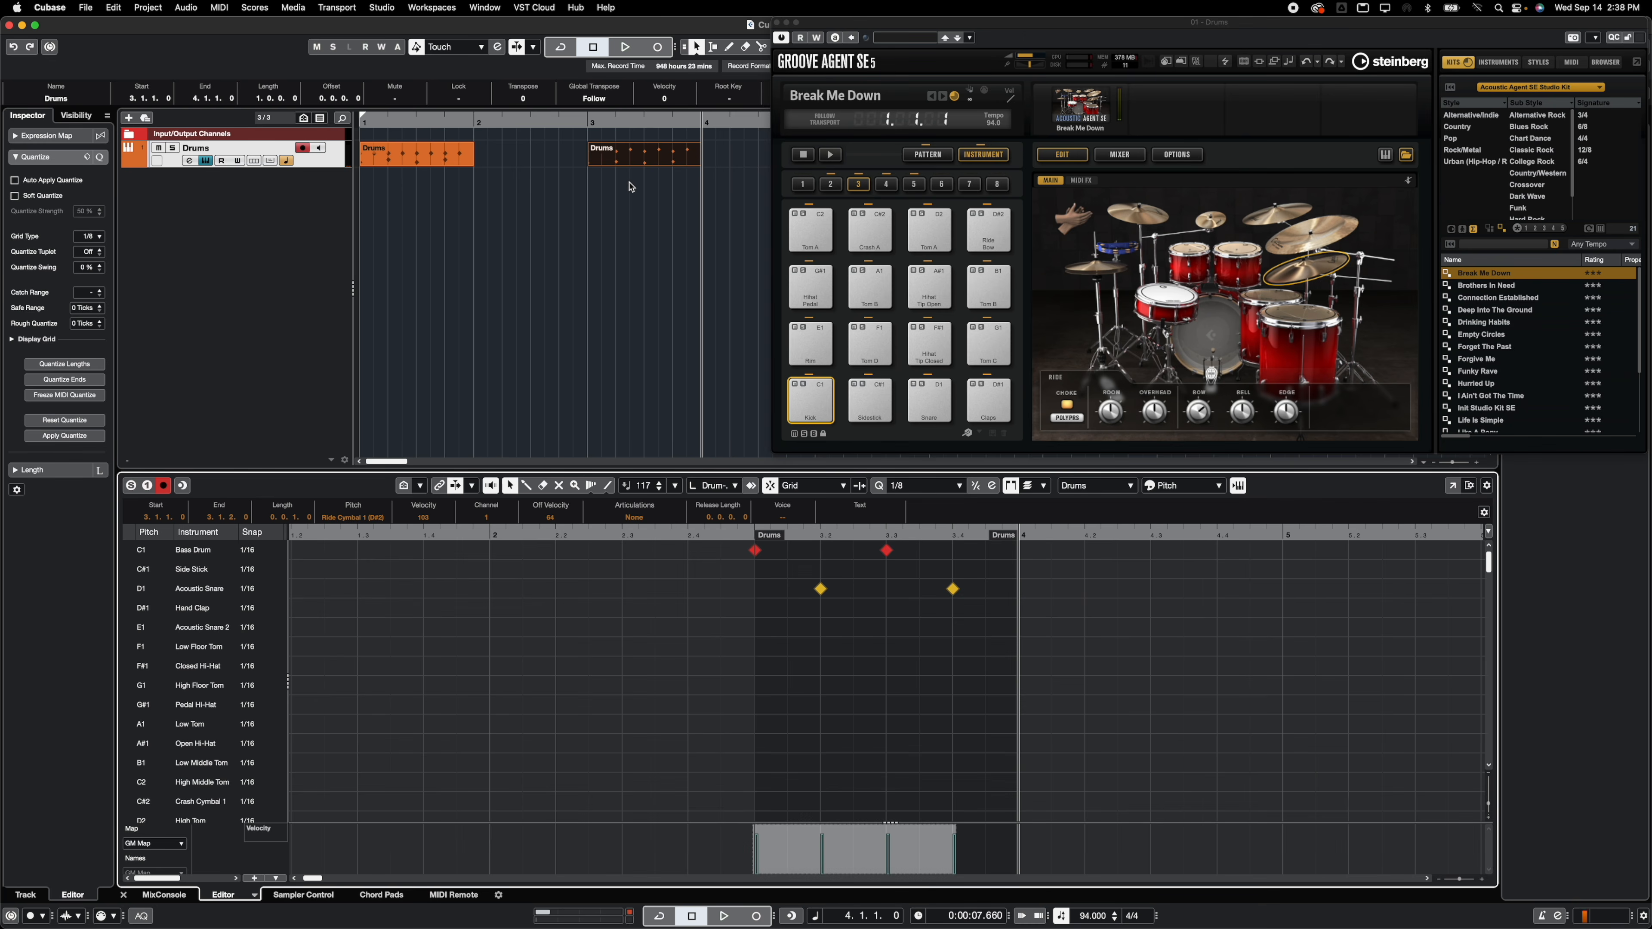
{"action": "left_click", "coordinate": [590, 208]}
{"action": "key", "text": "g"}
{"action": "key", "text": "g"}
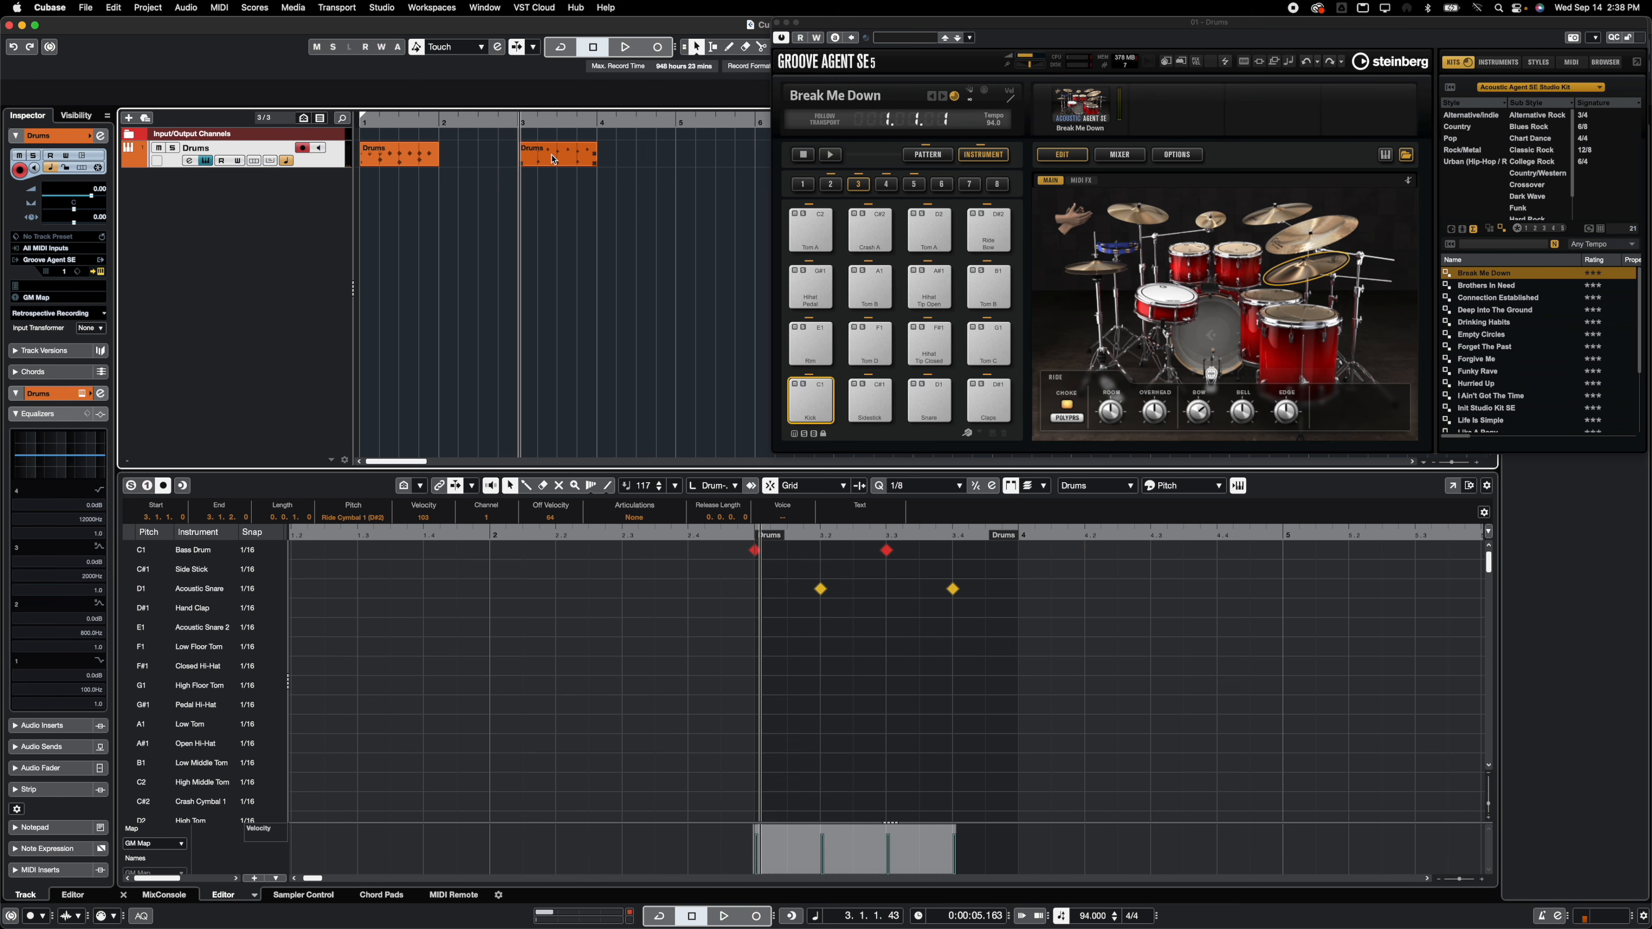
{"action": "left_click_drag", "start_coordinate": [550, 159], "coordinate": [659, 146]}
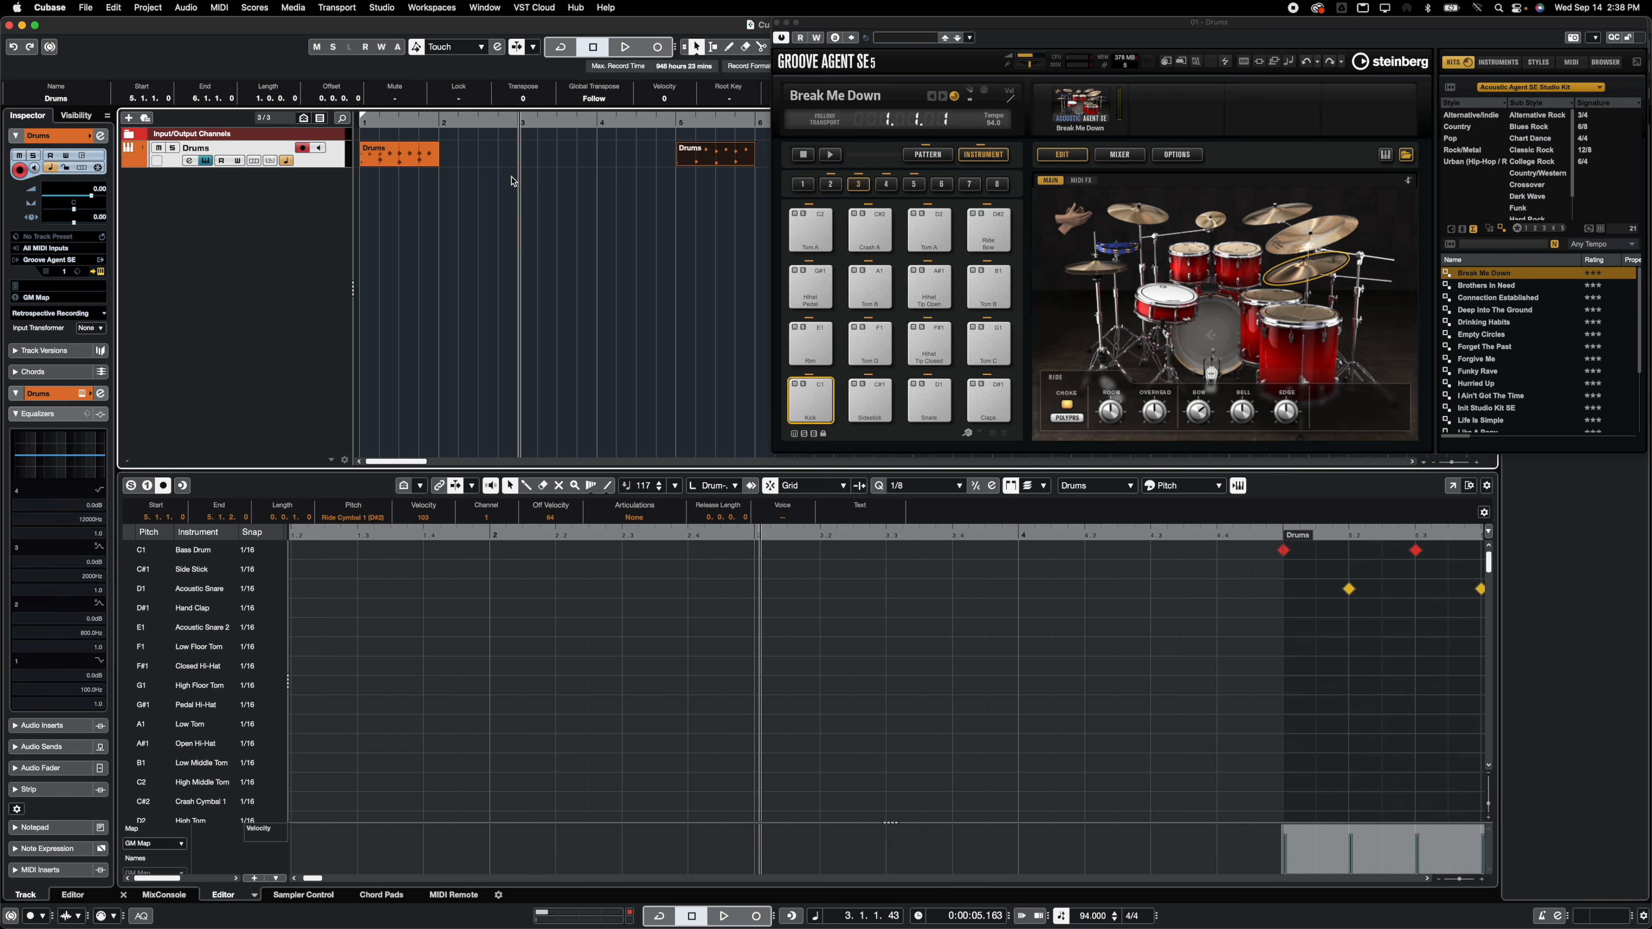
Step: Duplicate the bar 1 Drums part three times to fill bars 2 to 4
{"action": "left_click", "coordinate": [421, 157]}
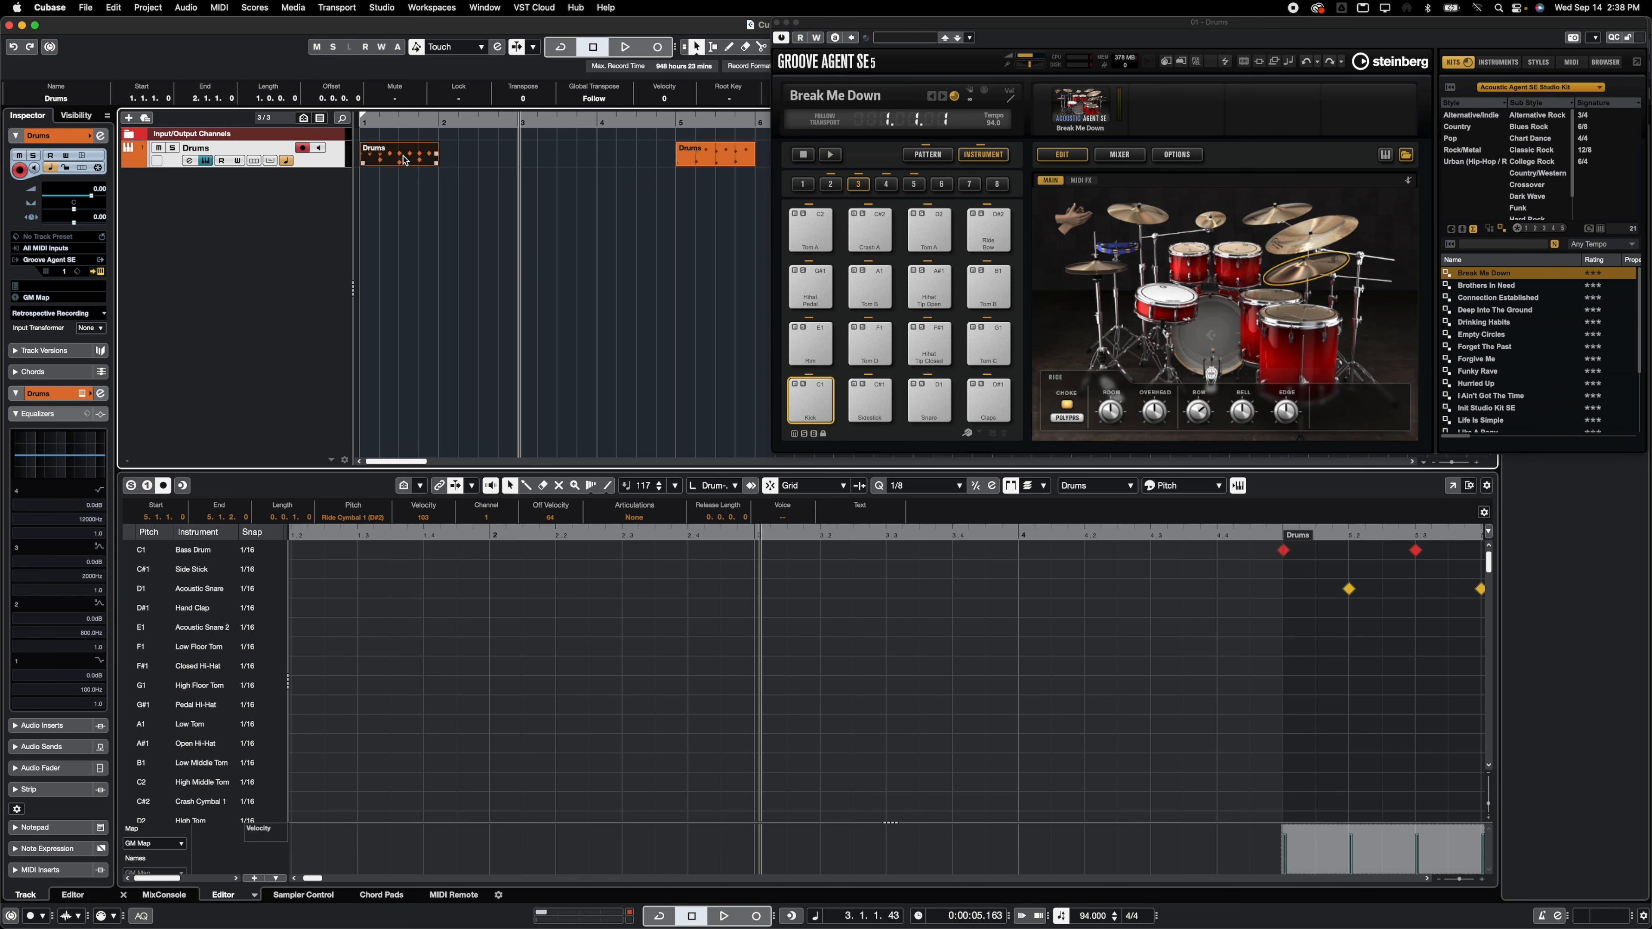
{"action": "key", "text": "super+d"}
{"action": "key", "text": "super+d"}
{"action": "key", "text": "super+d"}
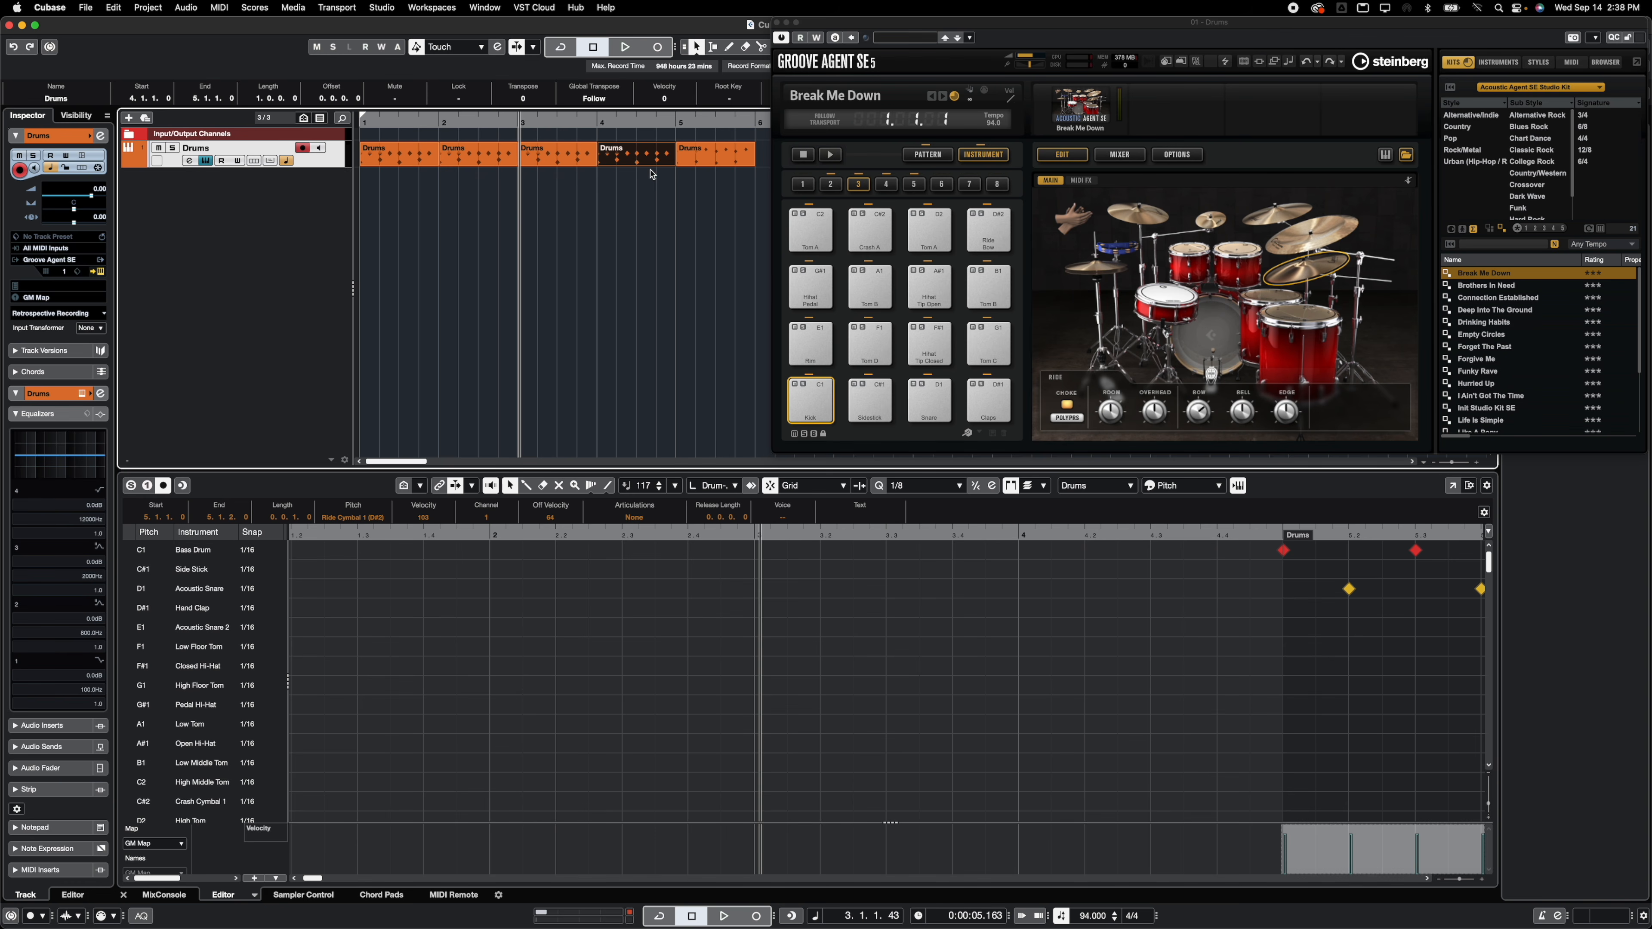
Step: In the bar 4 Drums part, move the second Bass Drum hit to 4.2.4 at quantize value 1/16
{"action": "double_click", "coordinate": [651, 160]}
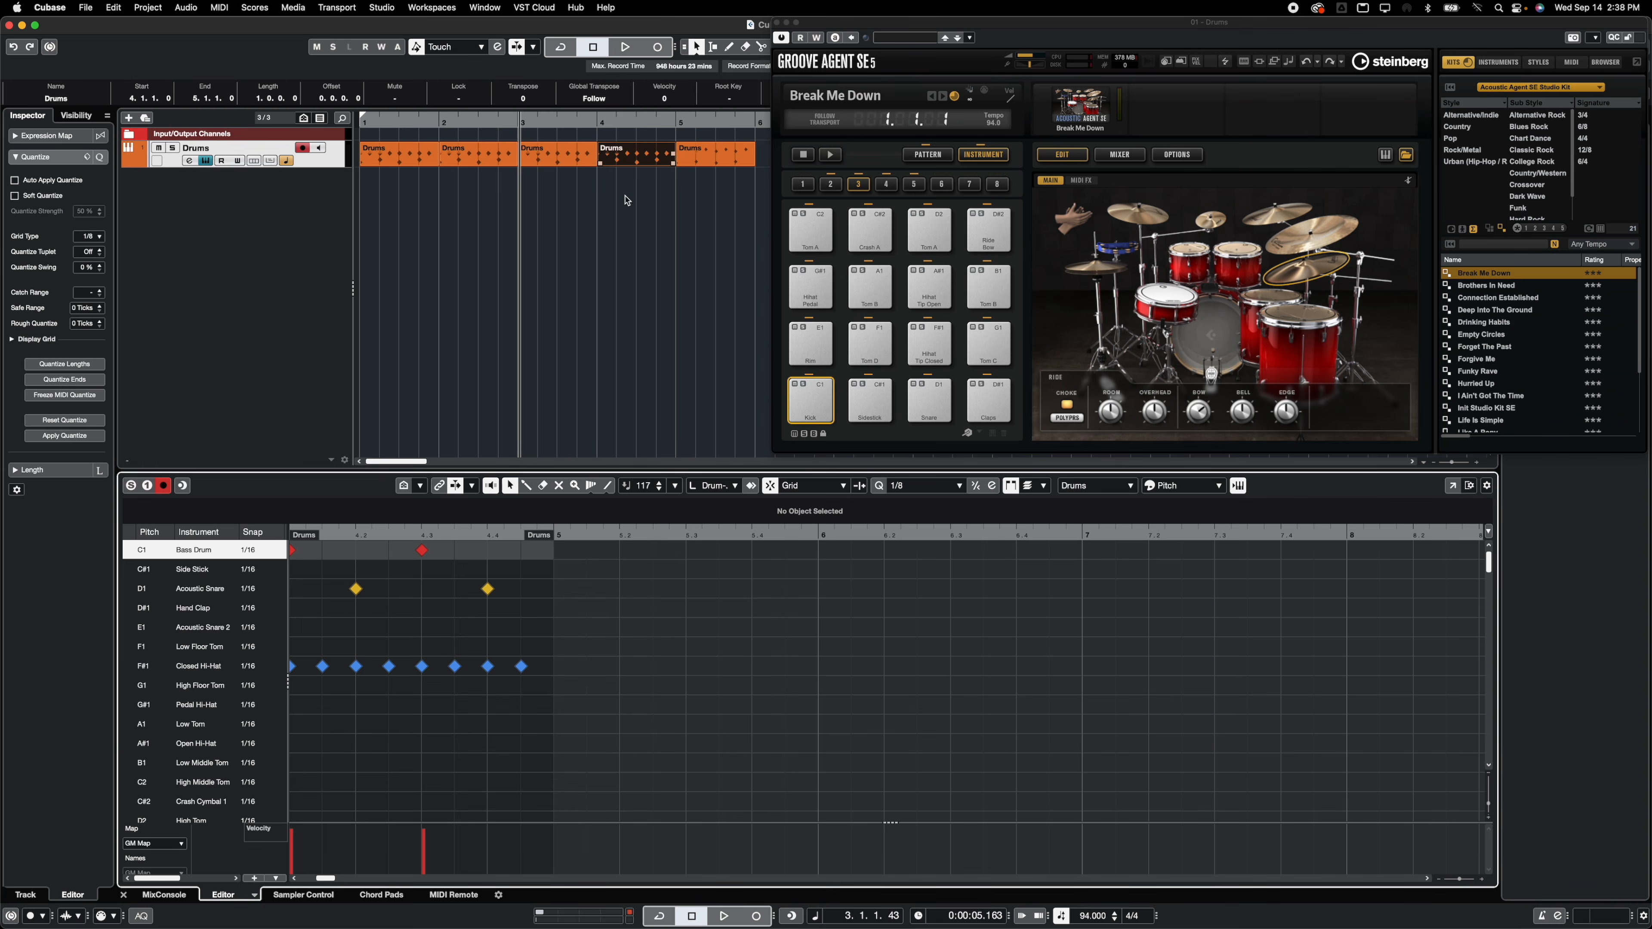
{"action": "scroll", "coordinate": [320, 540], "scroll_direction": "left", "scroll_amount": 1}
{"action": "left_click", "coordinate": [321, 529]}
{"action": "key", "text": "space"}
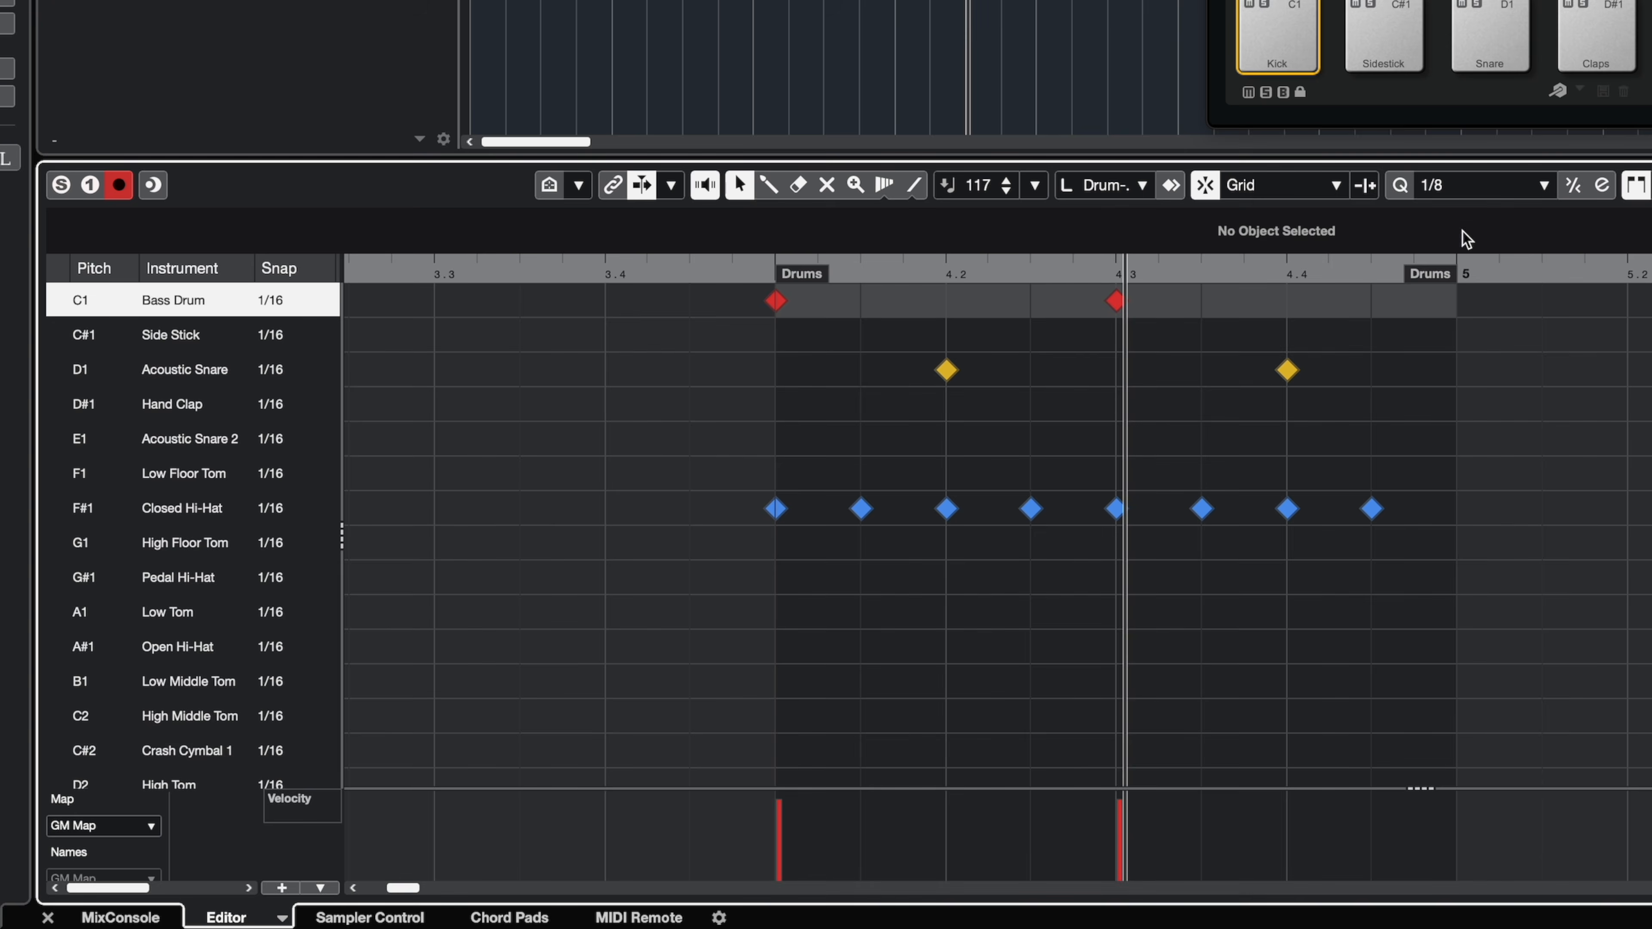
{"action": "left_click", "coordinate": [1464, 195]}
{"action": "left_click", "coordinate": [1465, 196]}
{"action": "left_click_drag", "start_coordinate": [1117, 306], "coordinate": [1076, 303]}
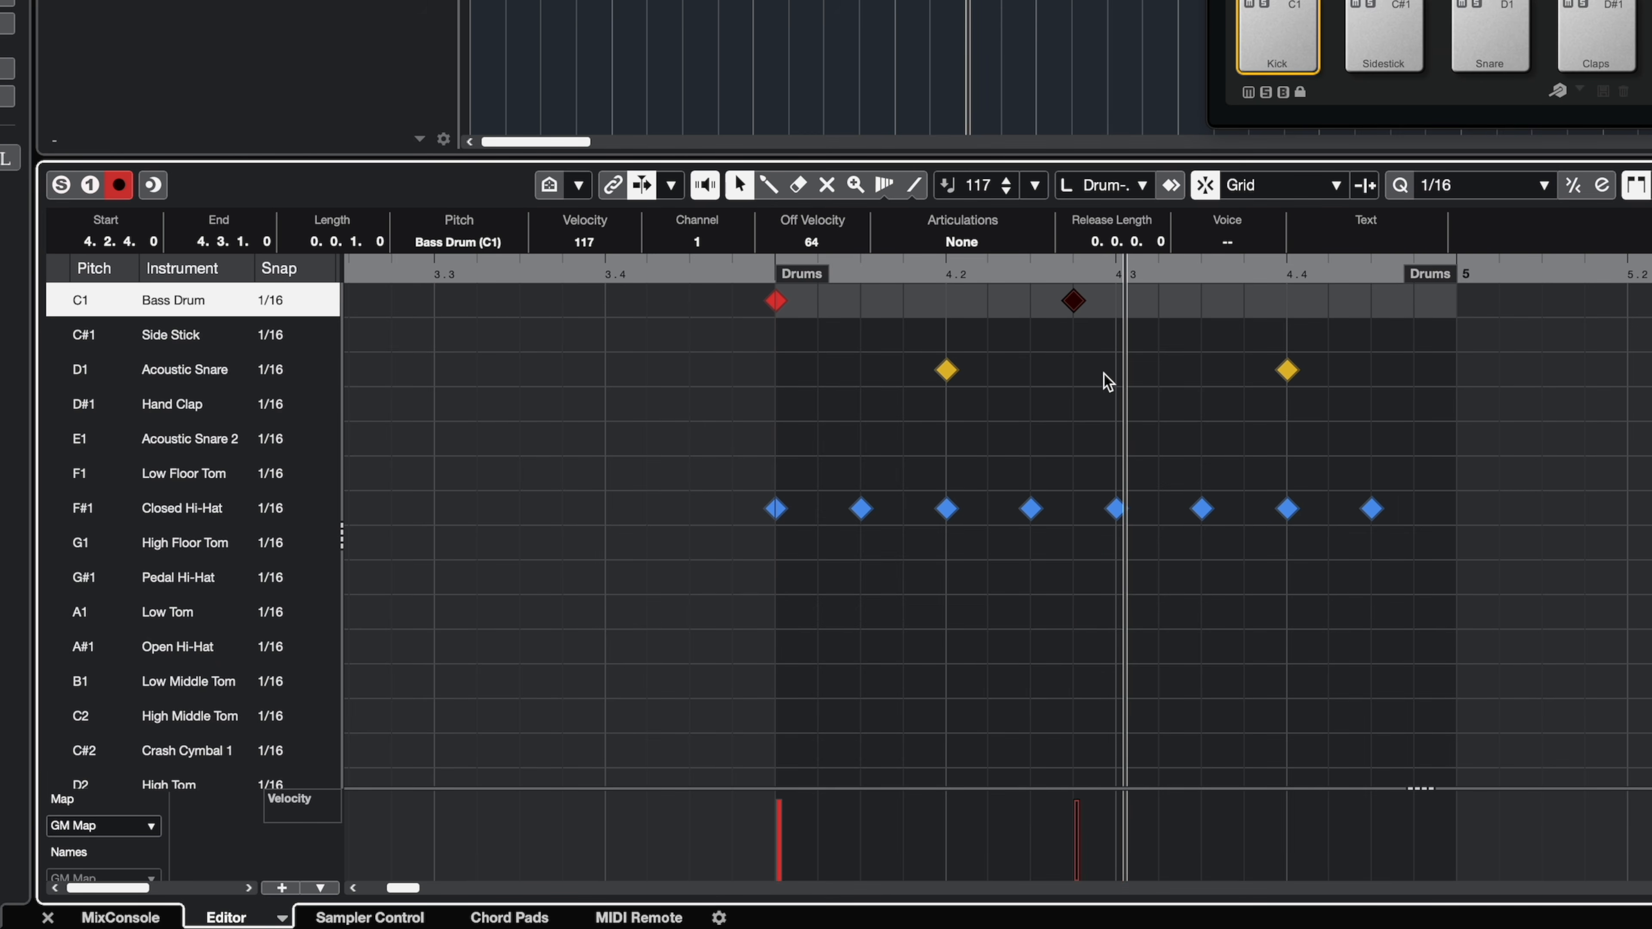
Step: Add a Bass Drum hit at 4.3.3 and an Acoustic Snare hit at 4.3.1, moving that snare hit to High Middle Tom
{"action": "double_click", "coordinate": [1142, 370]}
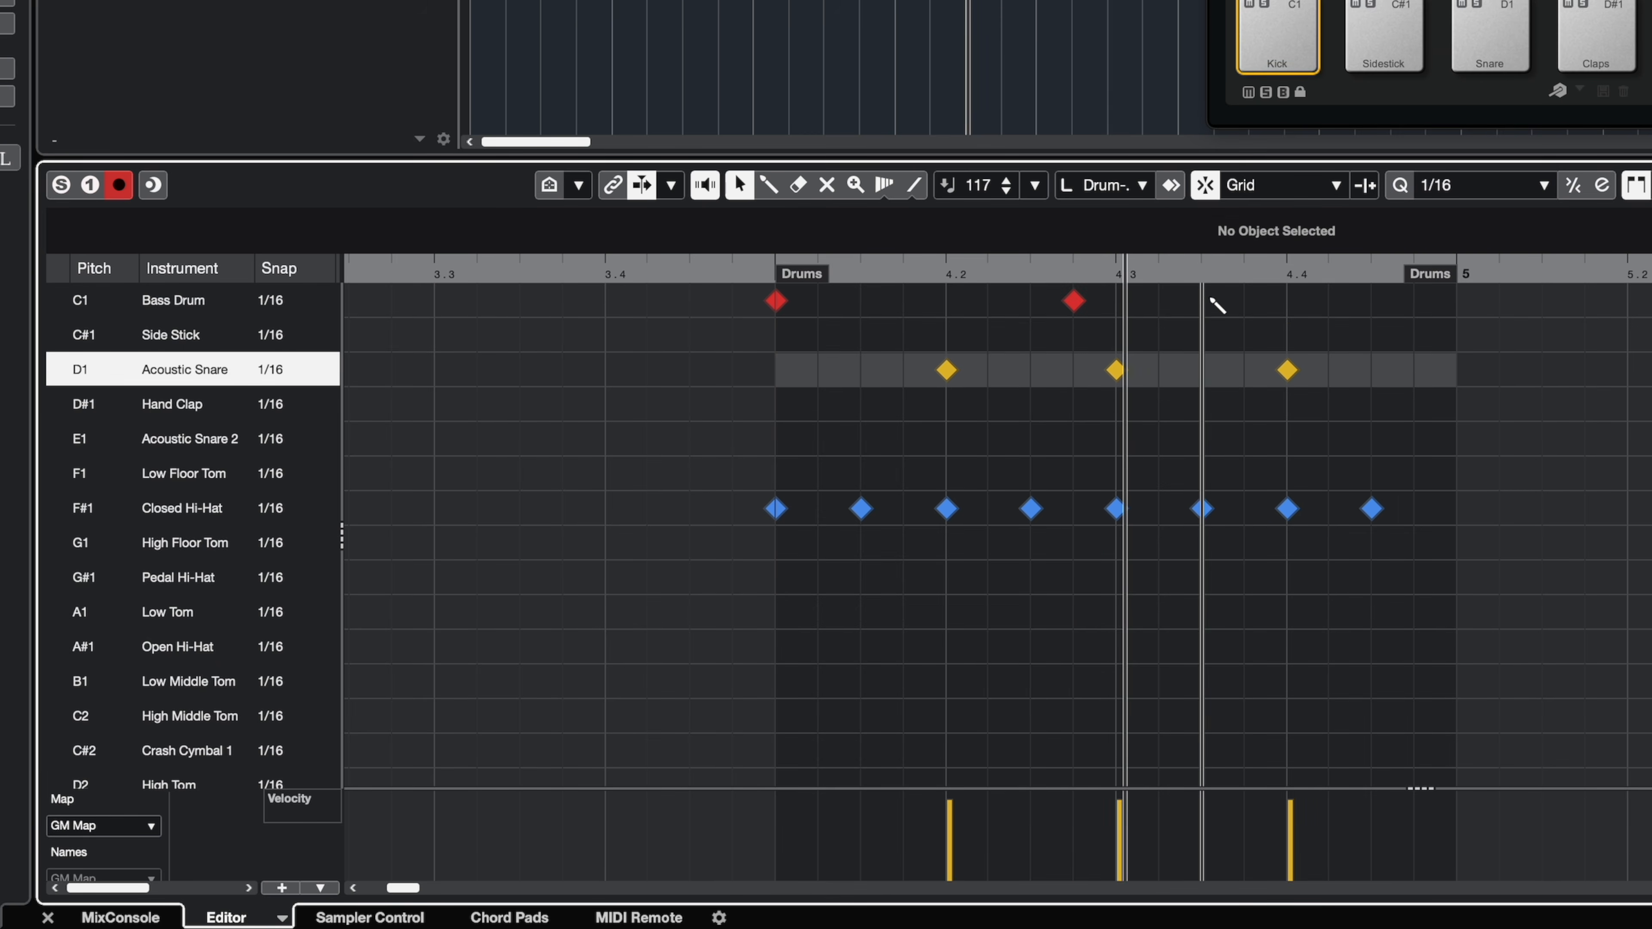
{"action": "double_click", "coordinate": [1202, 301]}
{"action": "left_click", "coordinate": [1286, 366], "text": "alt"}
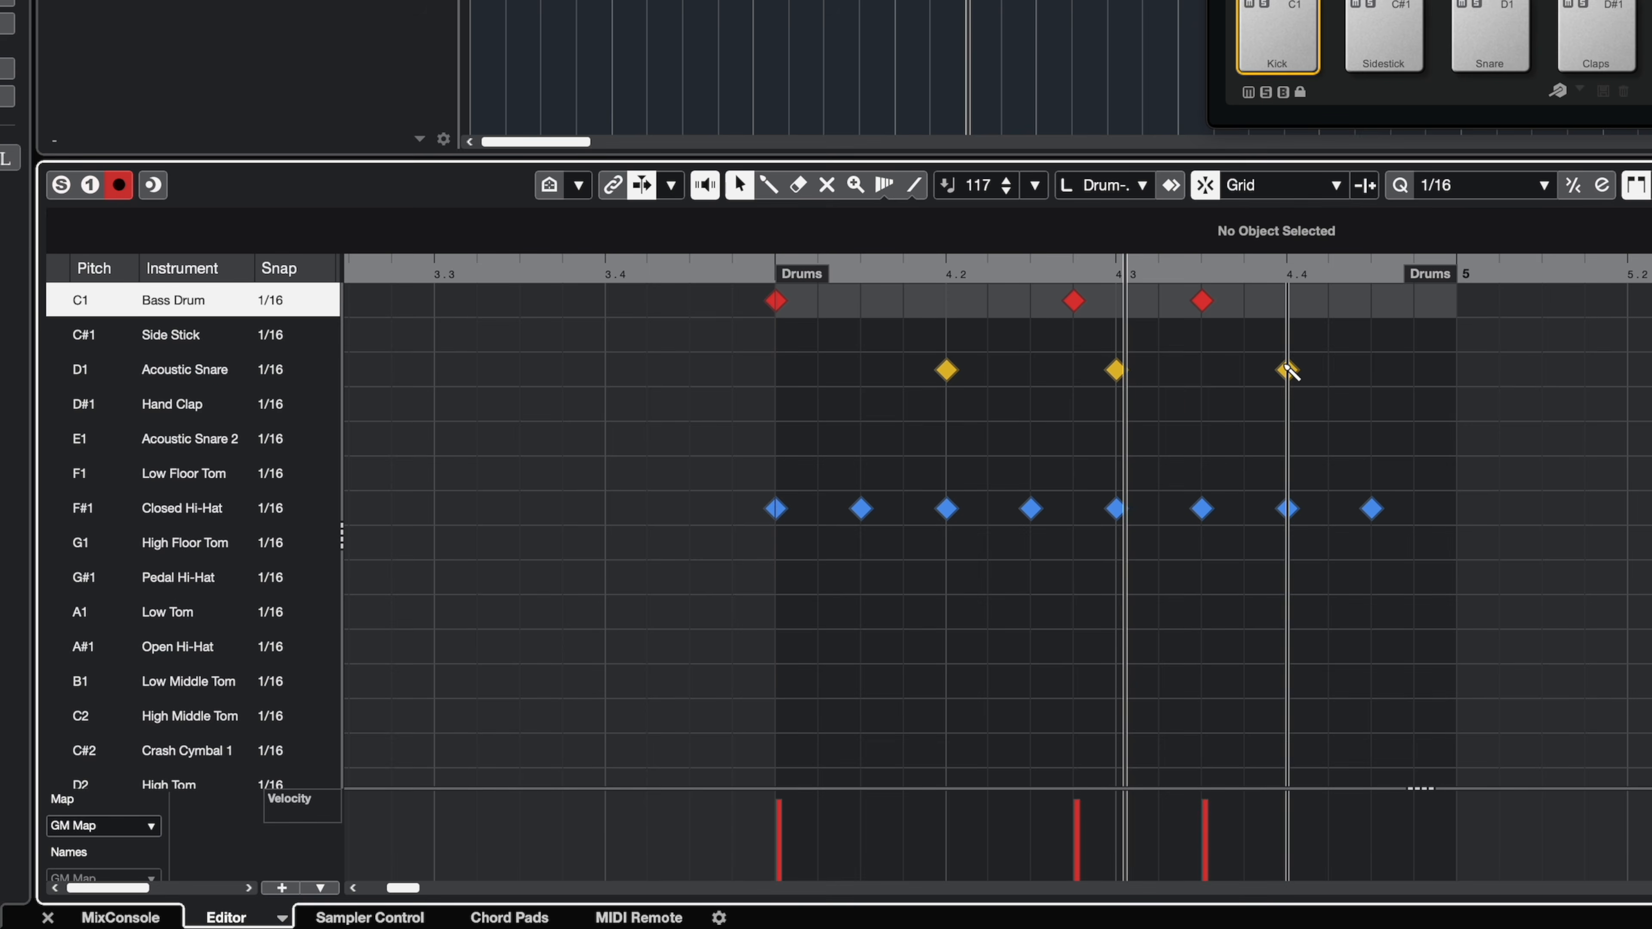
{"action": "mouse_move", "coordinate": [1295, 371]}
{"action": "left_mouse_down"}
{"action": "mouse_move", "coordinate": [1285, 463]}
{"action": "mouse_move", "coordinate": [1288, 371]}
{"action": "left_mouse_up"}
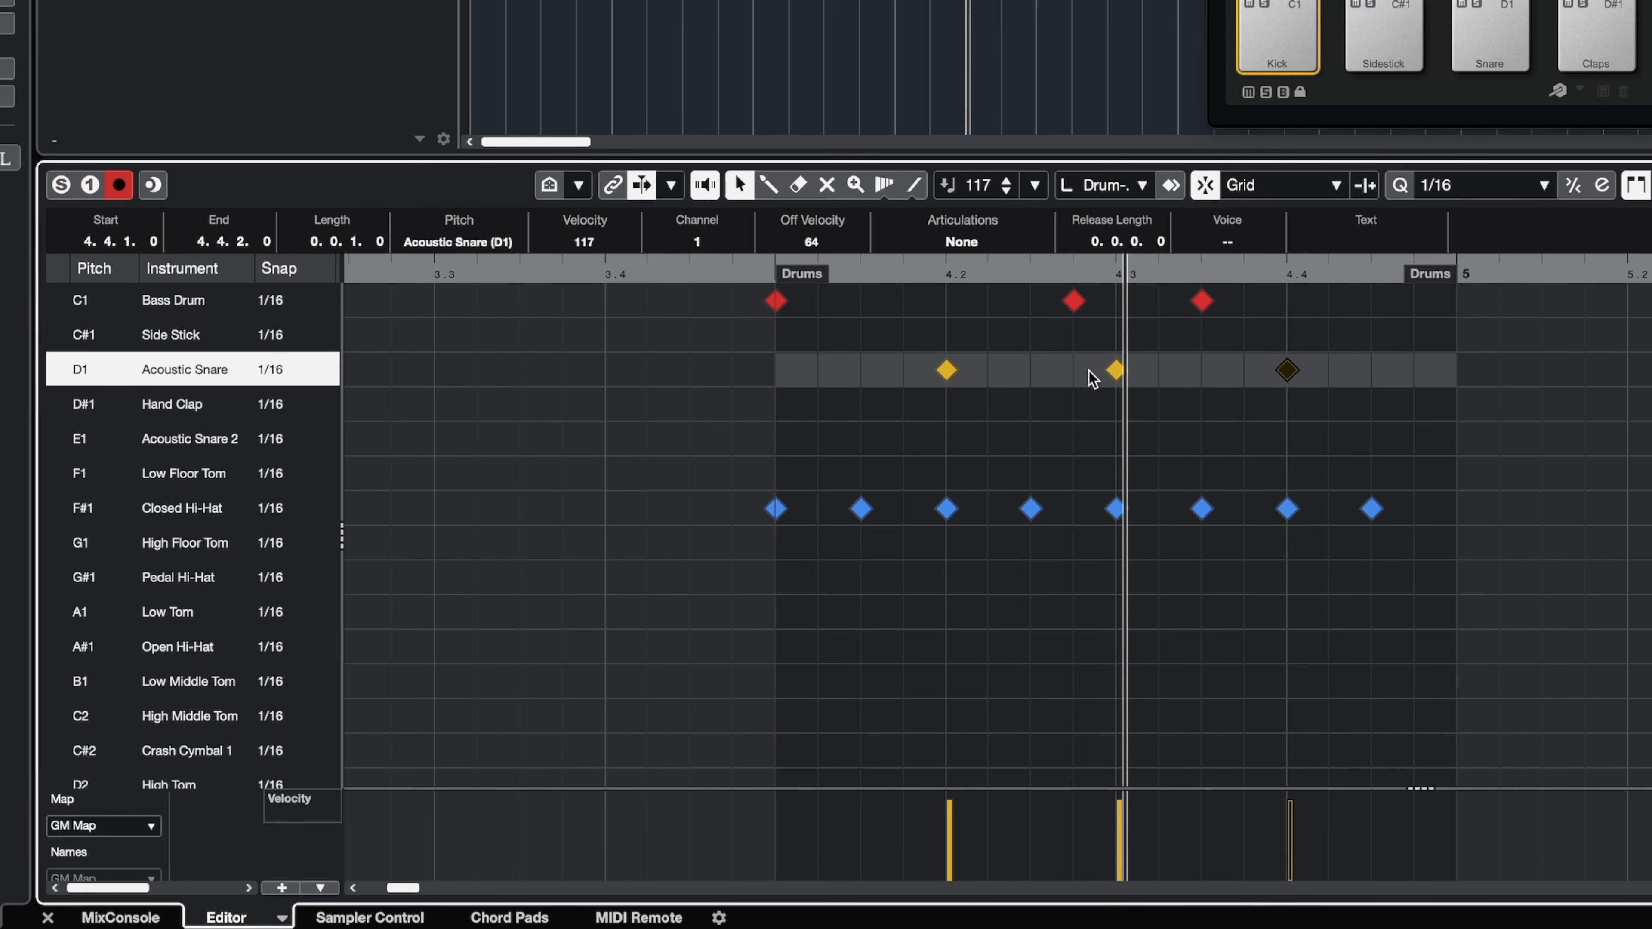
{"action": "left_click_drag", "start_coordinate": [1120, 377], "coordinate": [1117, 716]}
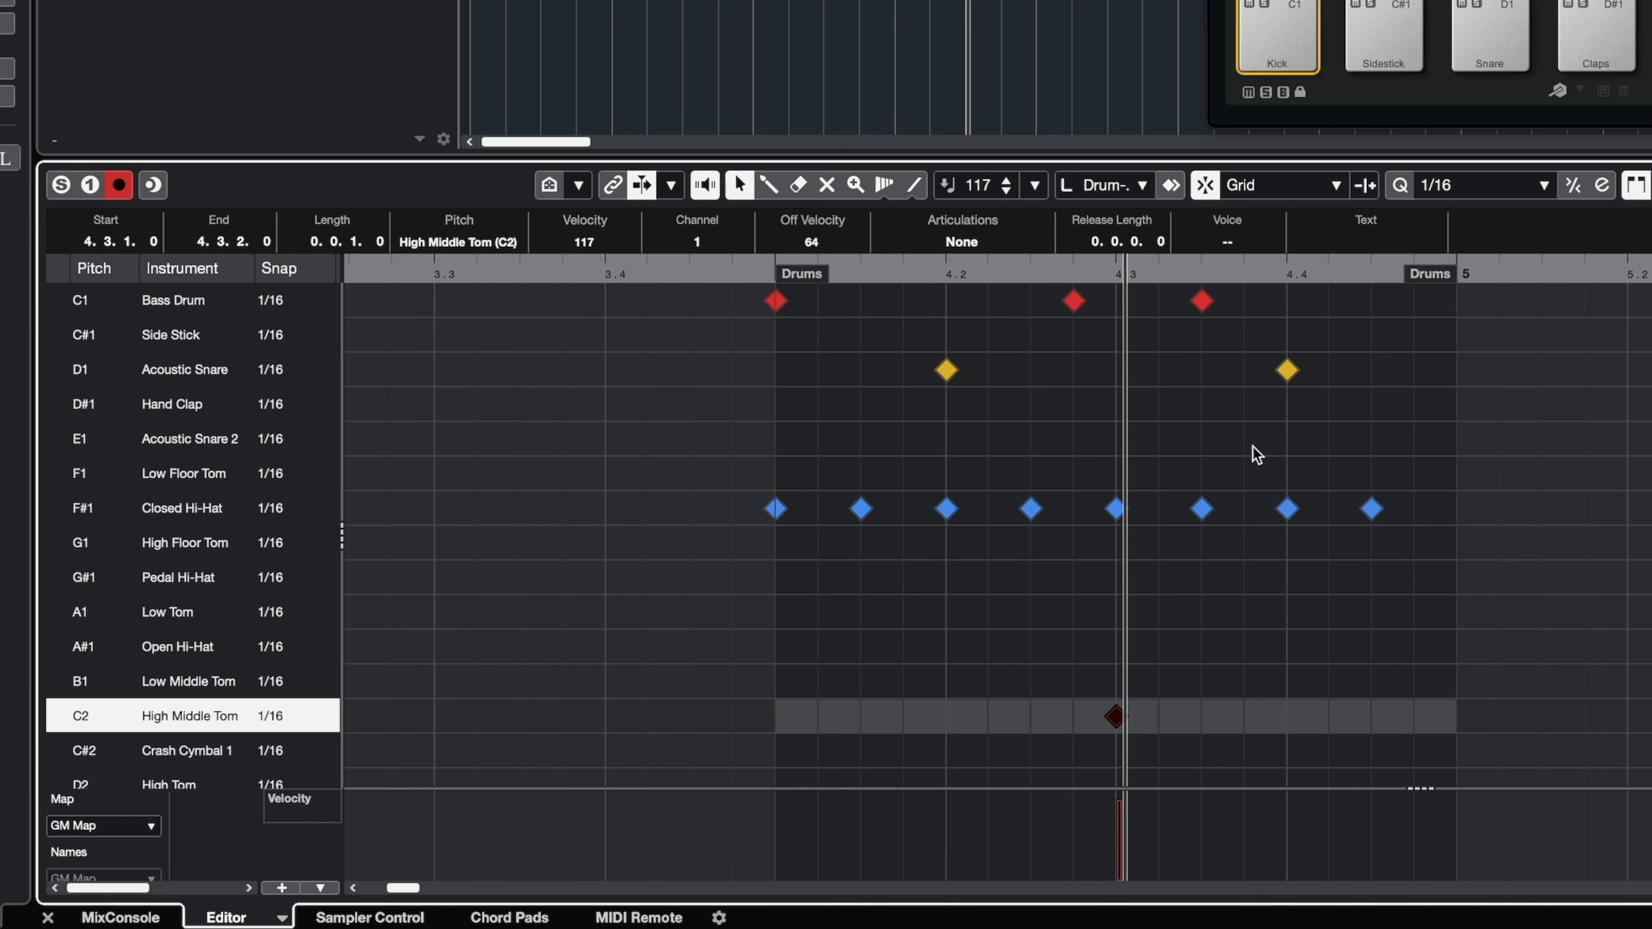
Step: Try a Low Tom hit at 4.3.3, remove it and add a Low Floor Tom hit there
{"action": "left_click", "coordinate": [1203, 612]}
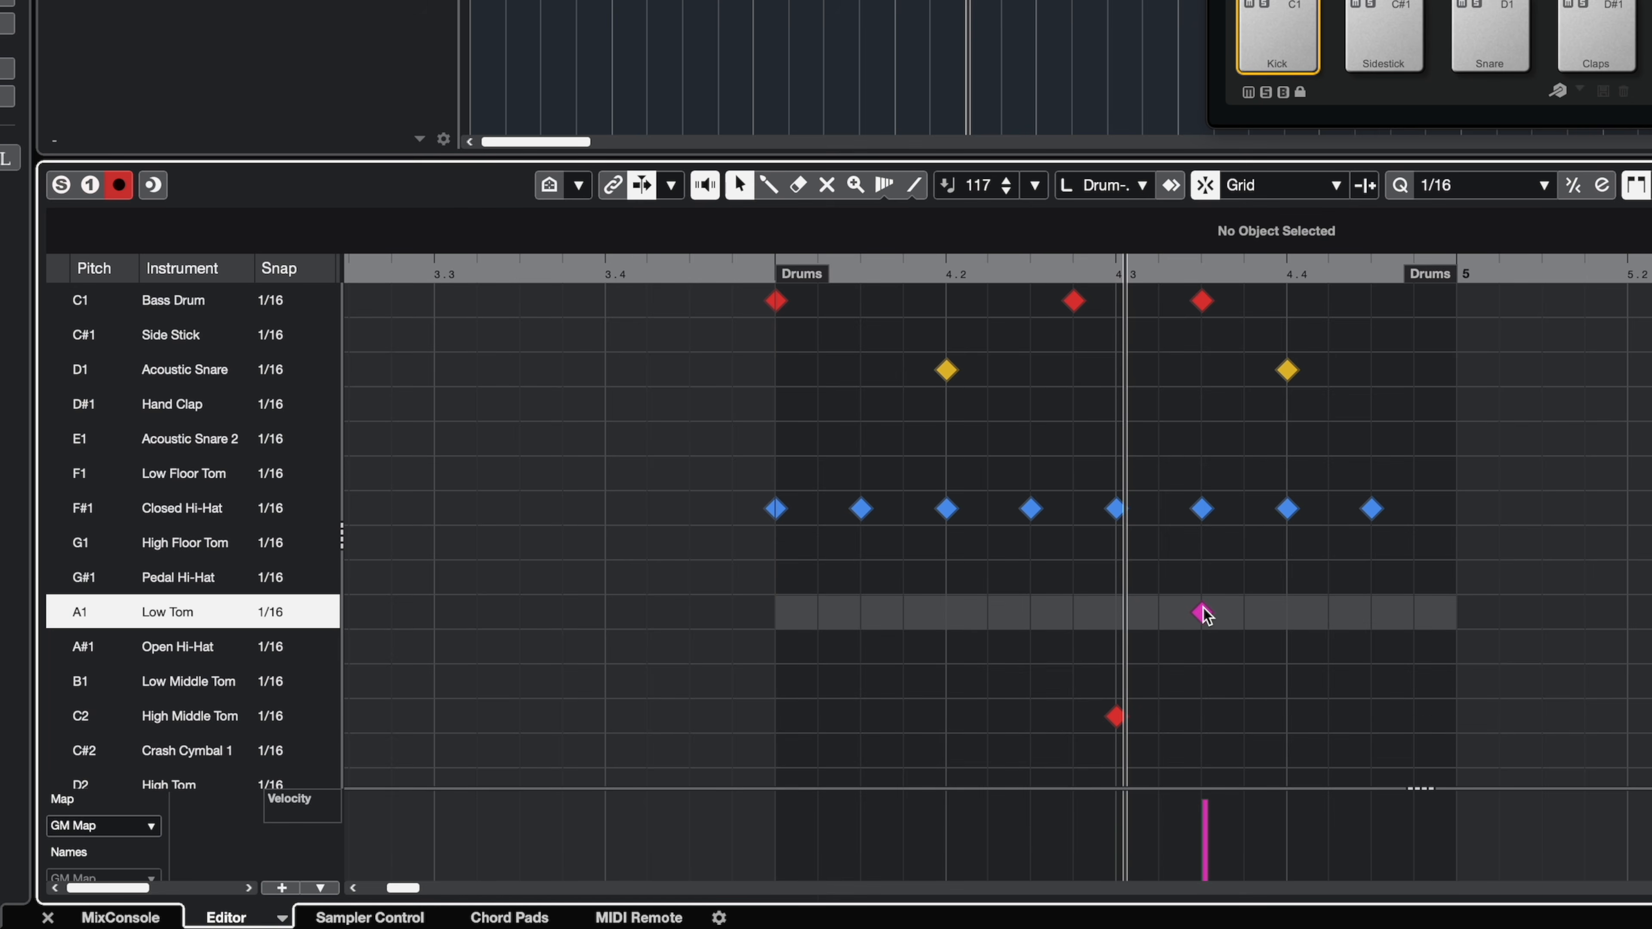
{"action": "left_click", "coordinate": [1202, 612]}
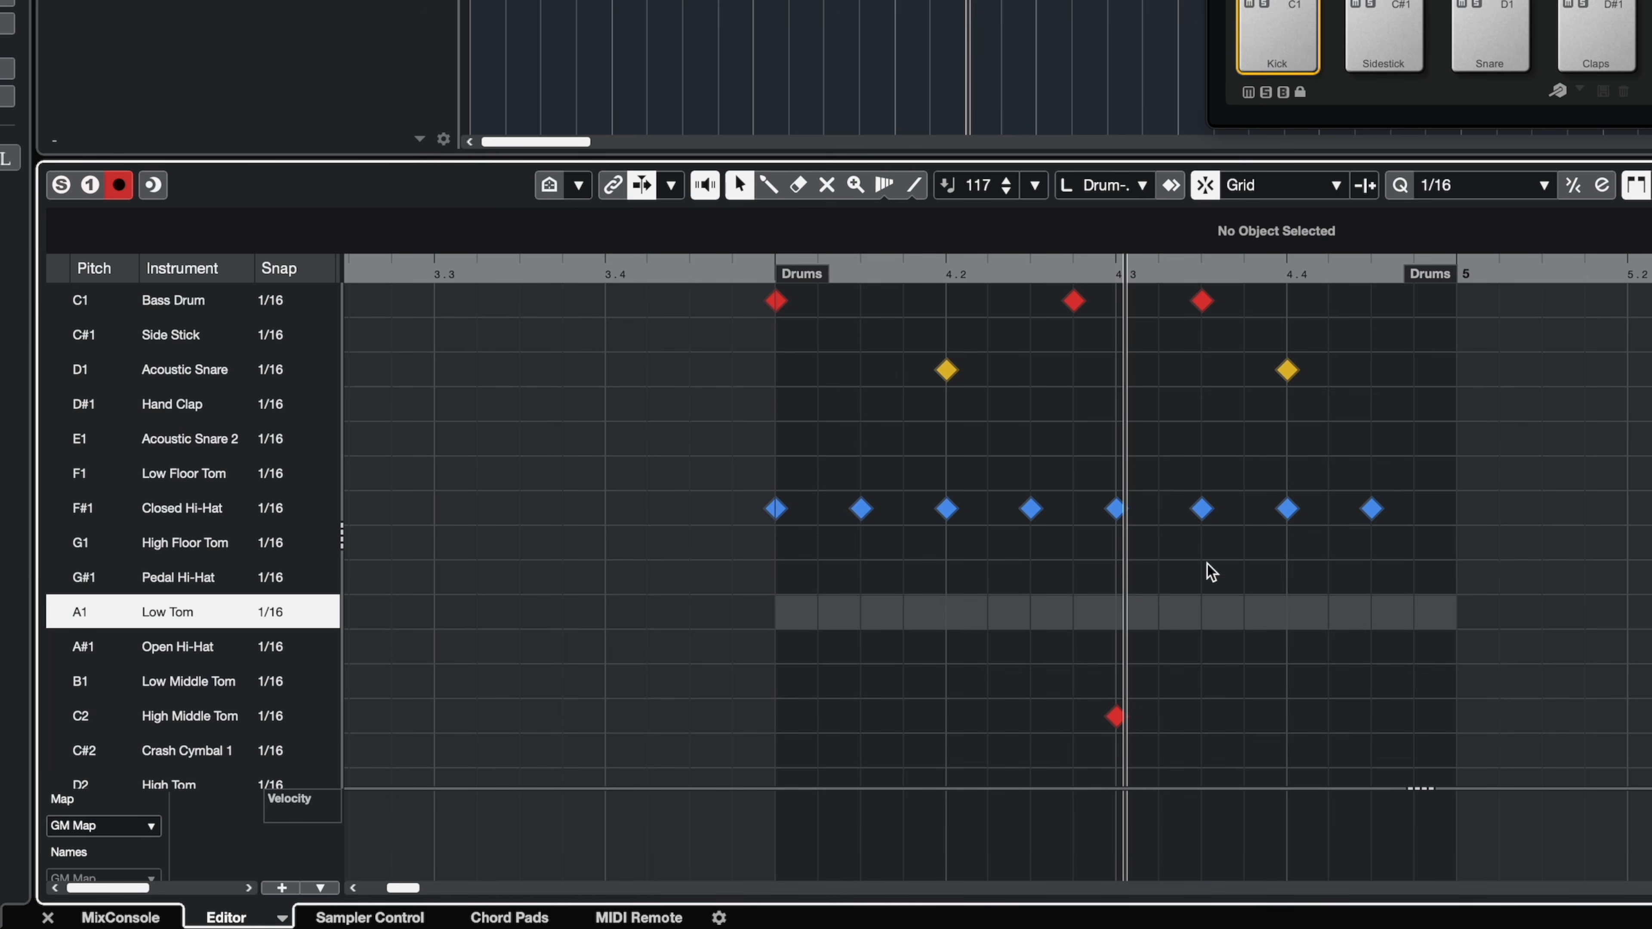
{"action": "left_click", "coordinate": [1202, 474]}
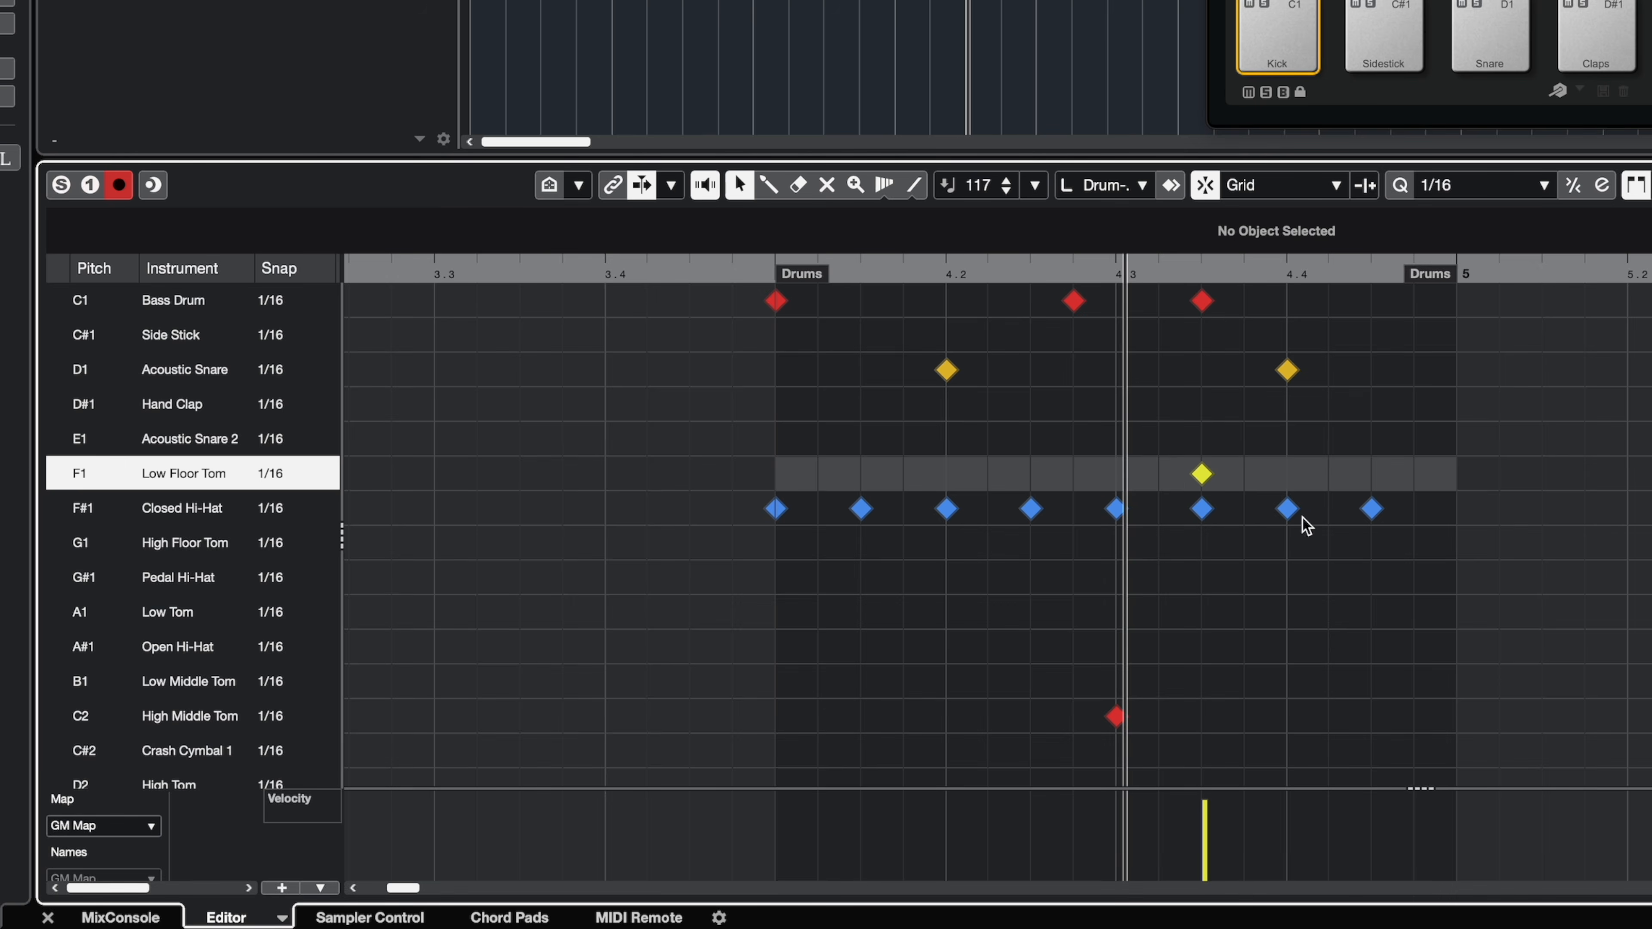
Step: Replace the Acoustic Snare hit at 4.4.1 with High Middle Tom hits at 4.4.1 and 4.4.2 and a Low Floor Tom hit at 4.4.3, and play the fill
{"action": "left_click", "coordinate": [1287, 371]}
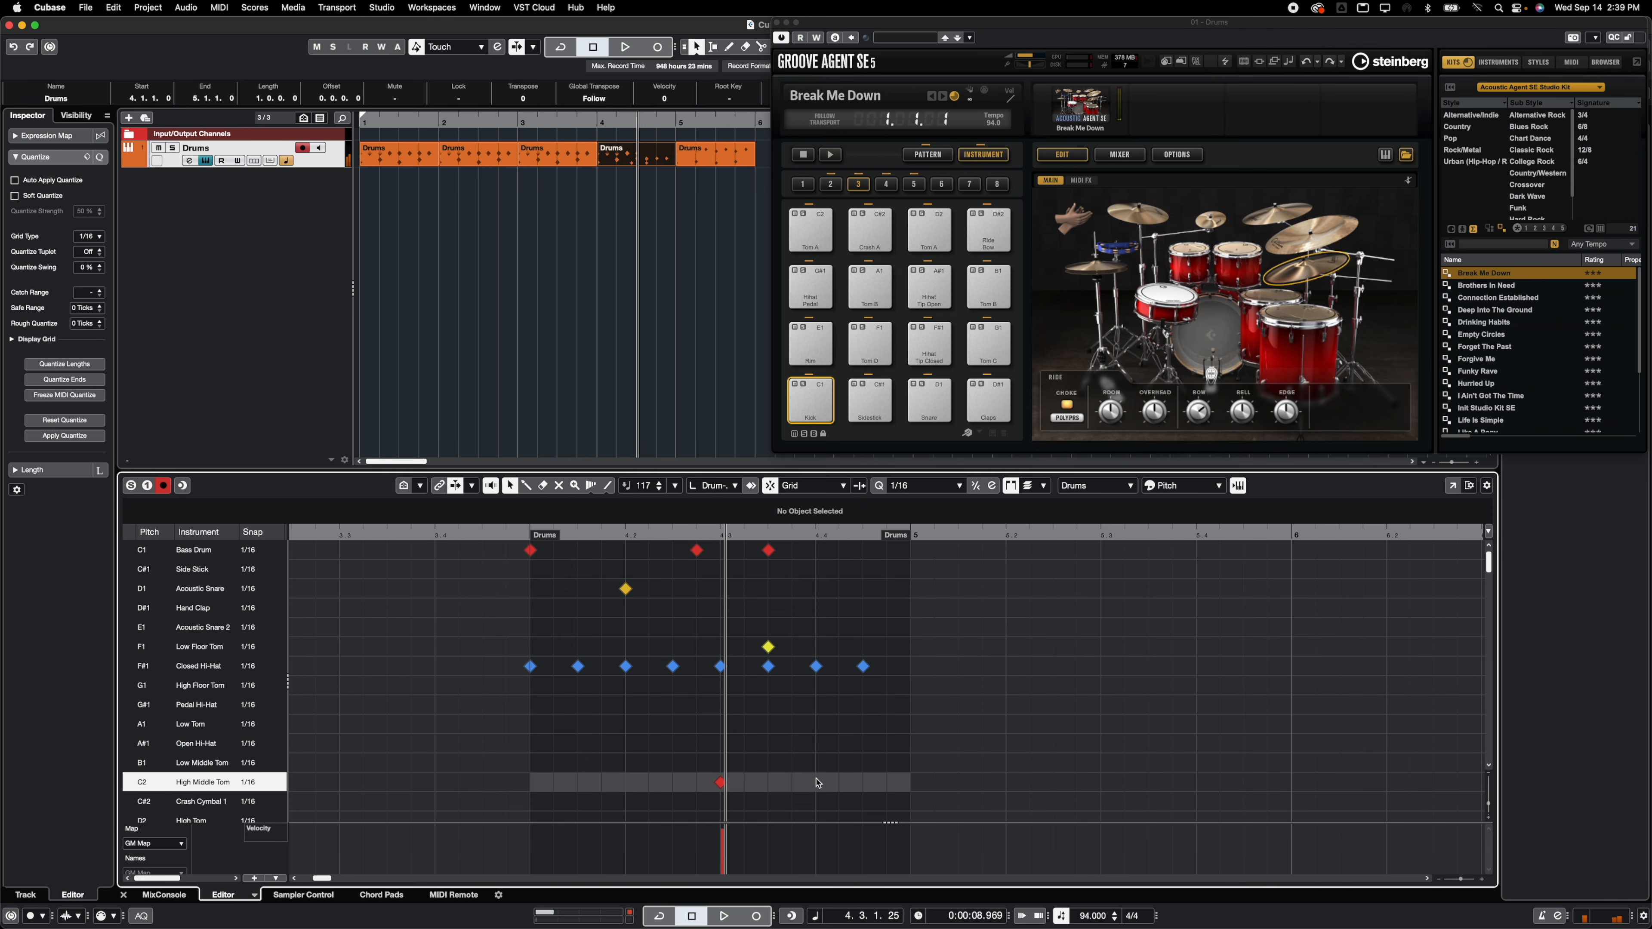
{"action": "left_click", "coordinate": [817, 783]}
{"action": "left_click", "coordinate": [840, 783]}
{"action": "left_click", "coordinate": [863, 654]}
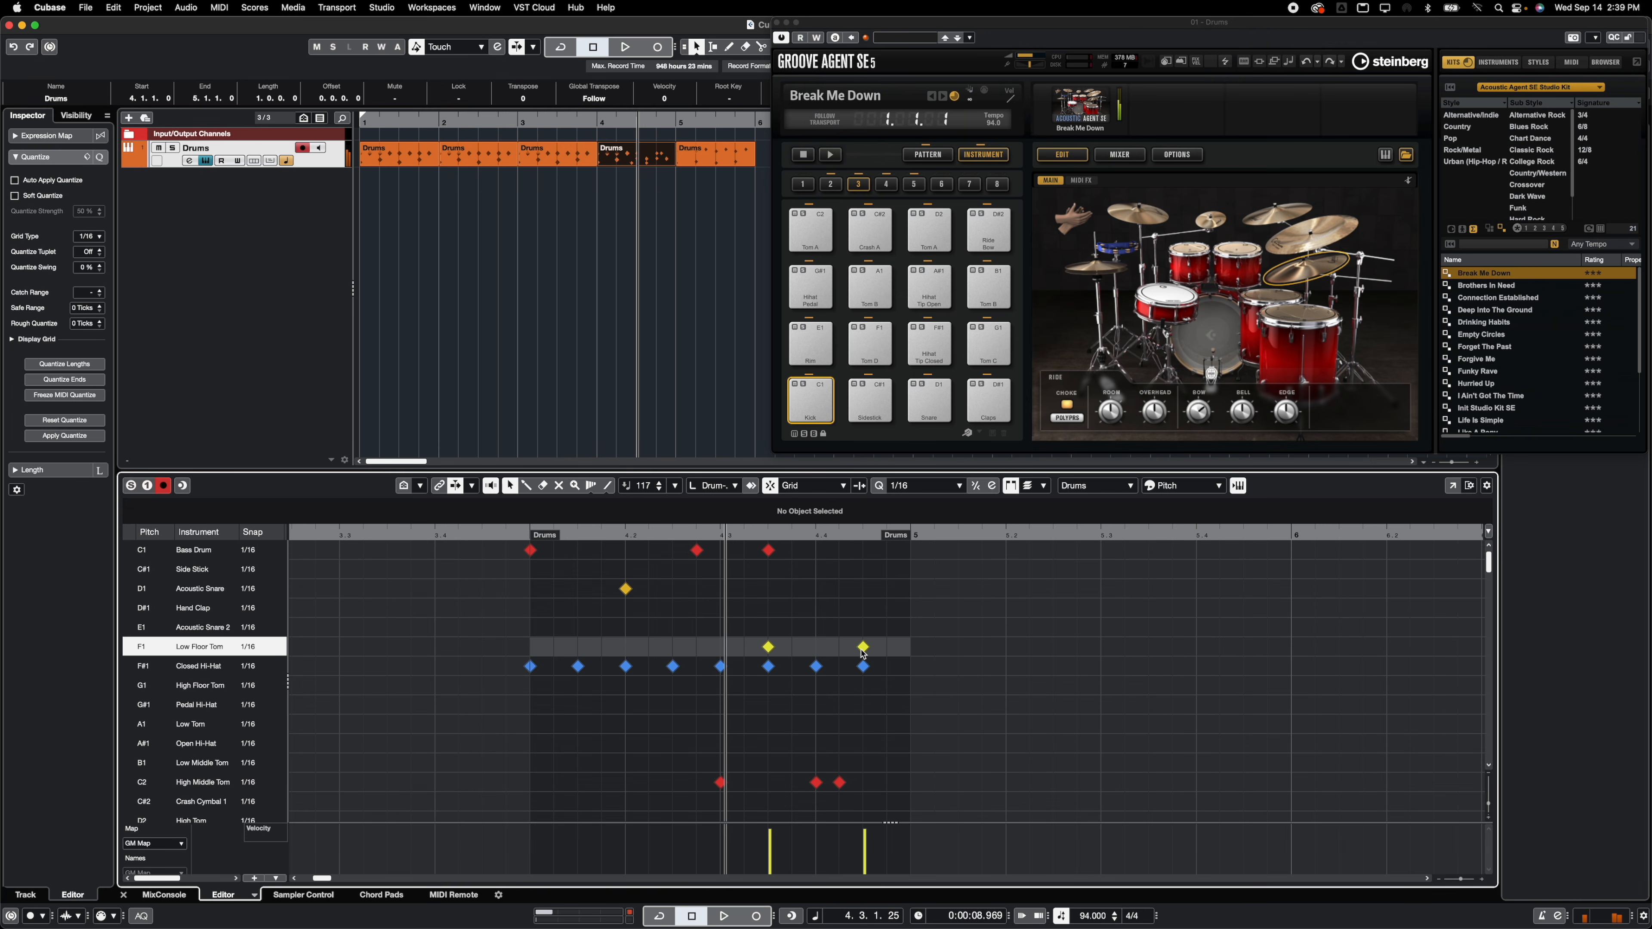
{"action": "key", "text": "space"}
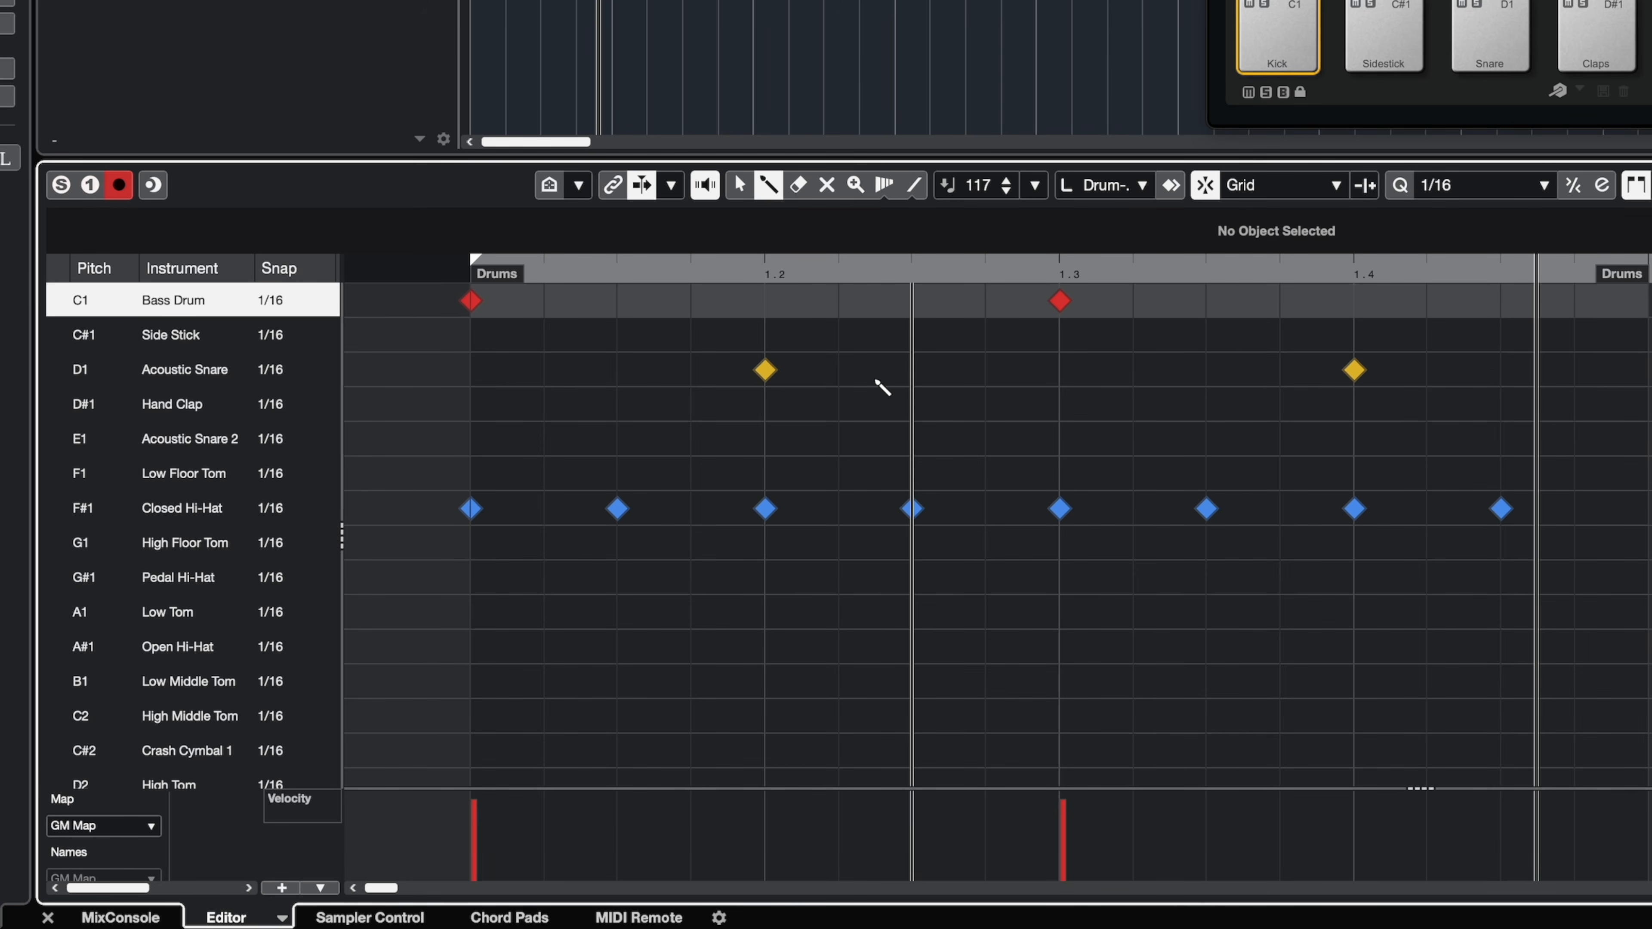
Step: In bar 1, add Bass Drum hits at 1.1.4 and 1.3.3 and remove the one at 1.3.1
{"action": "left_click", "coordinate": [694, 302]}
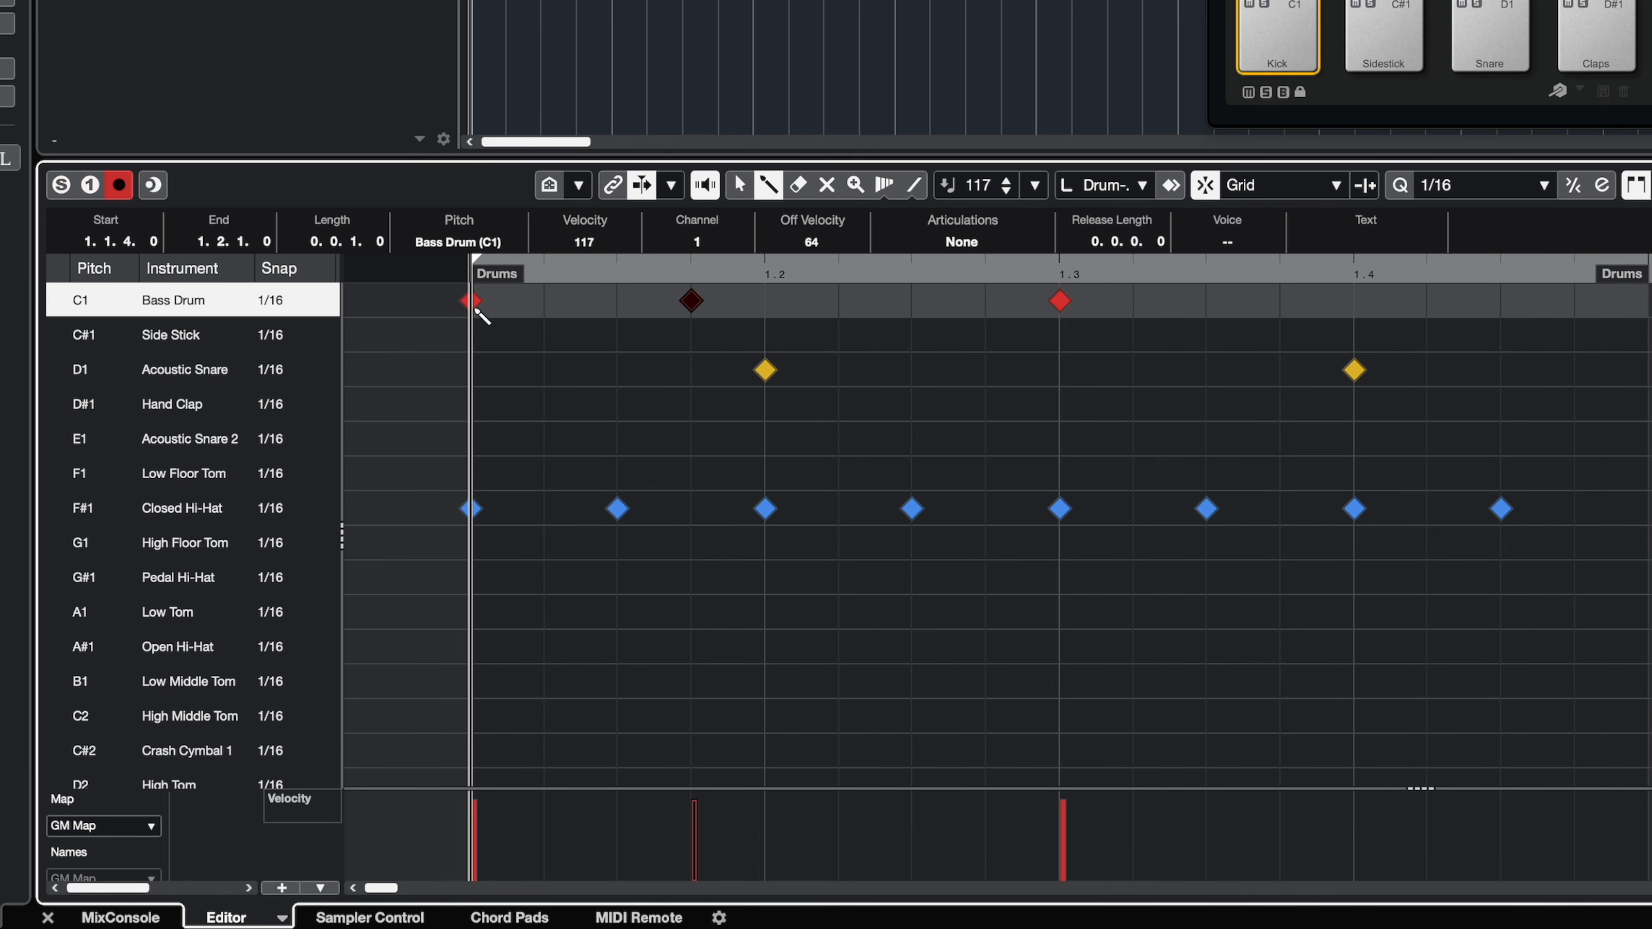
{"action": "key", "text": "space"}
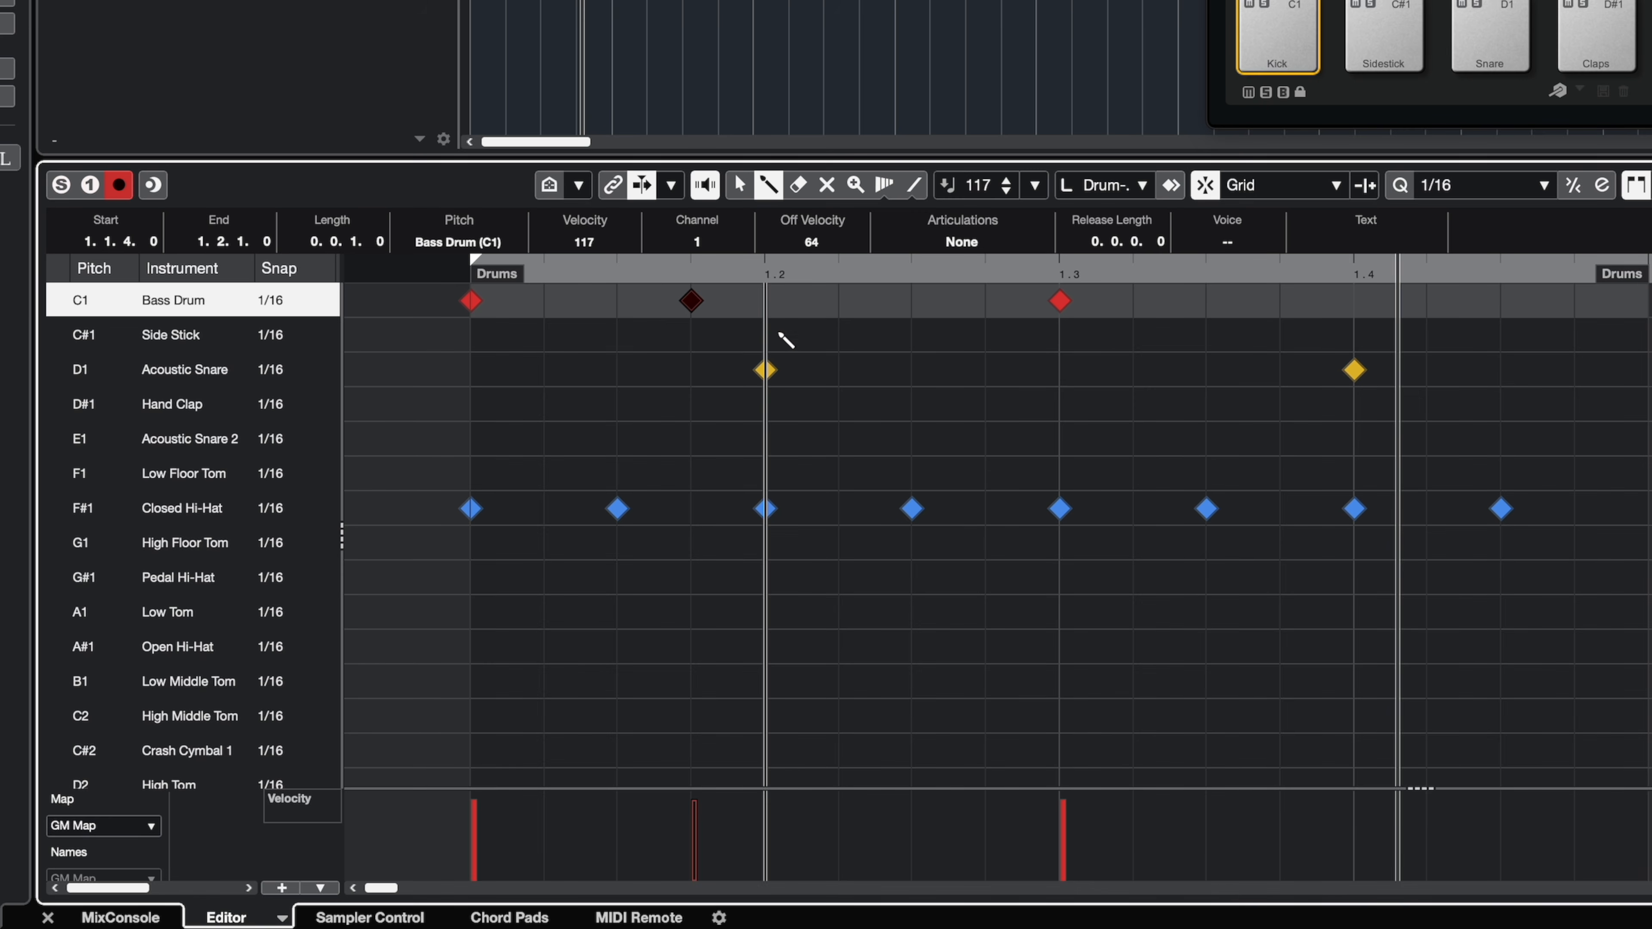
{"action": "left_click", "coordinate": [1060, 301]}
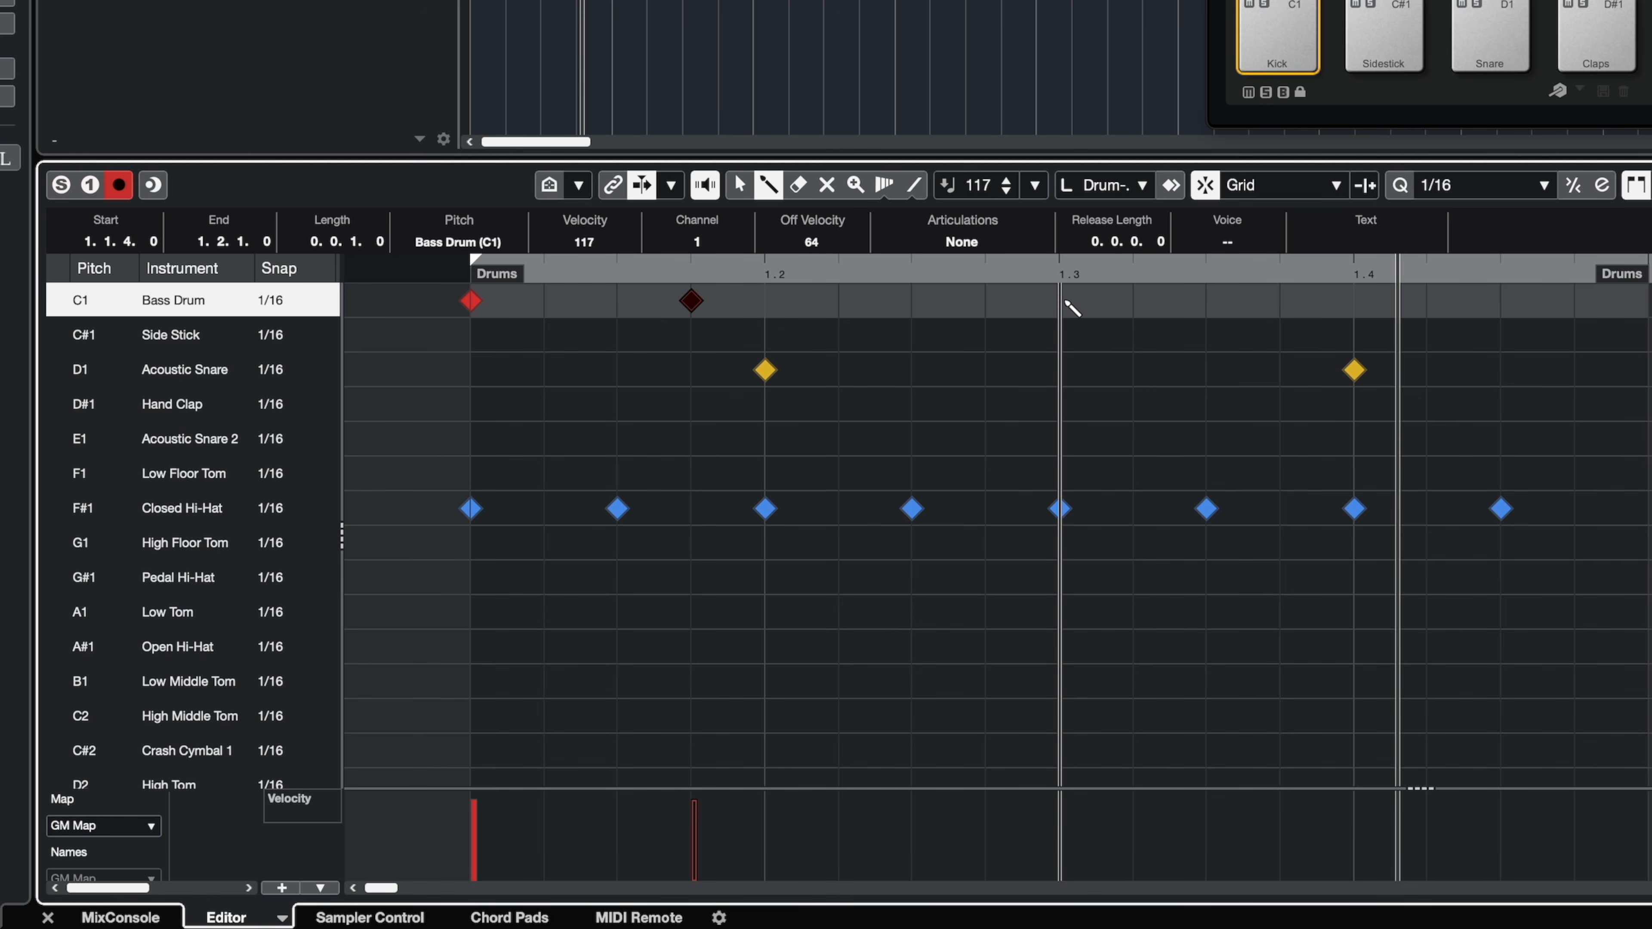
{"action": "left_click", "coordinate": [1208, 301]}
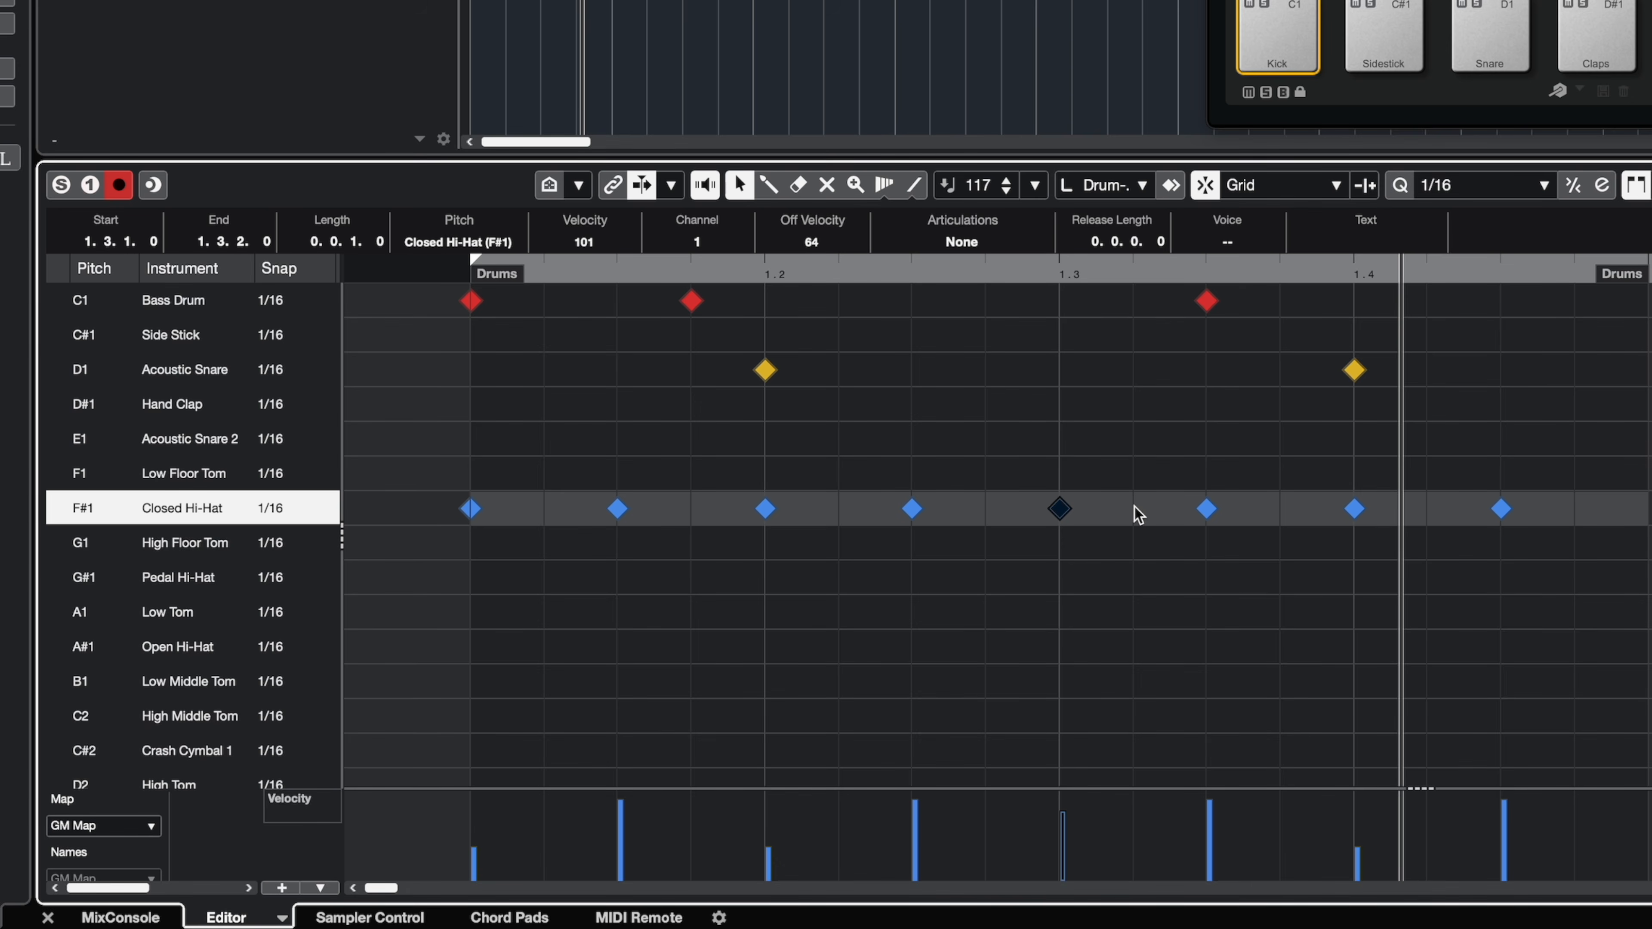
Step: Add a Closed Hi-Hat hit at 1.3.2 and try the 1.4.3 hit as an Open Hi-Hat during playback
{"action": "left_click", "coordinate": [1134, 510]}
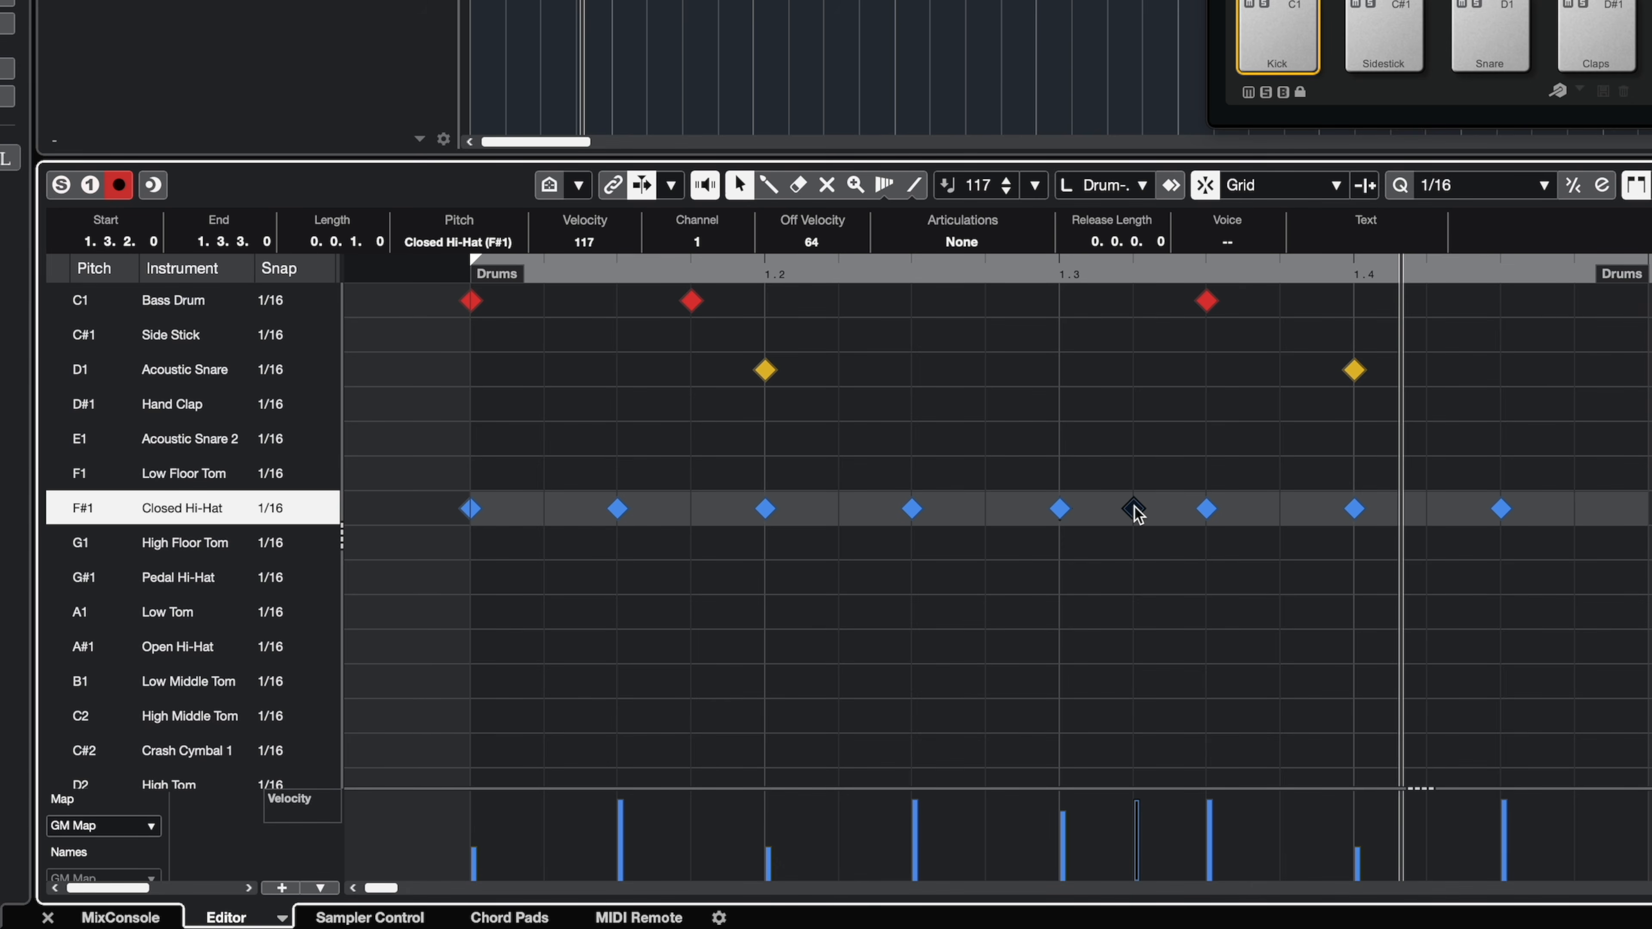
{"action": "key", "text": "space"}
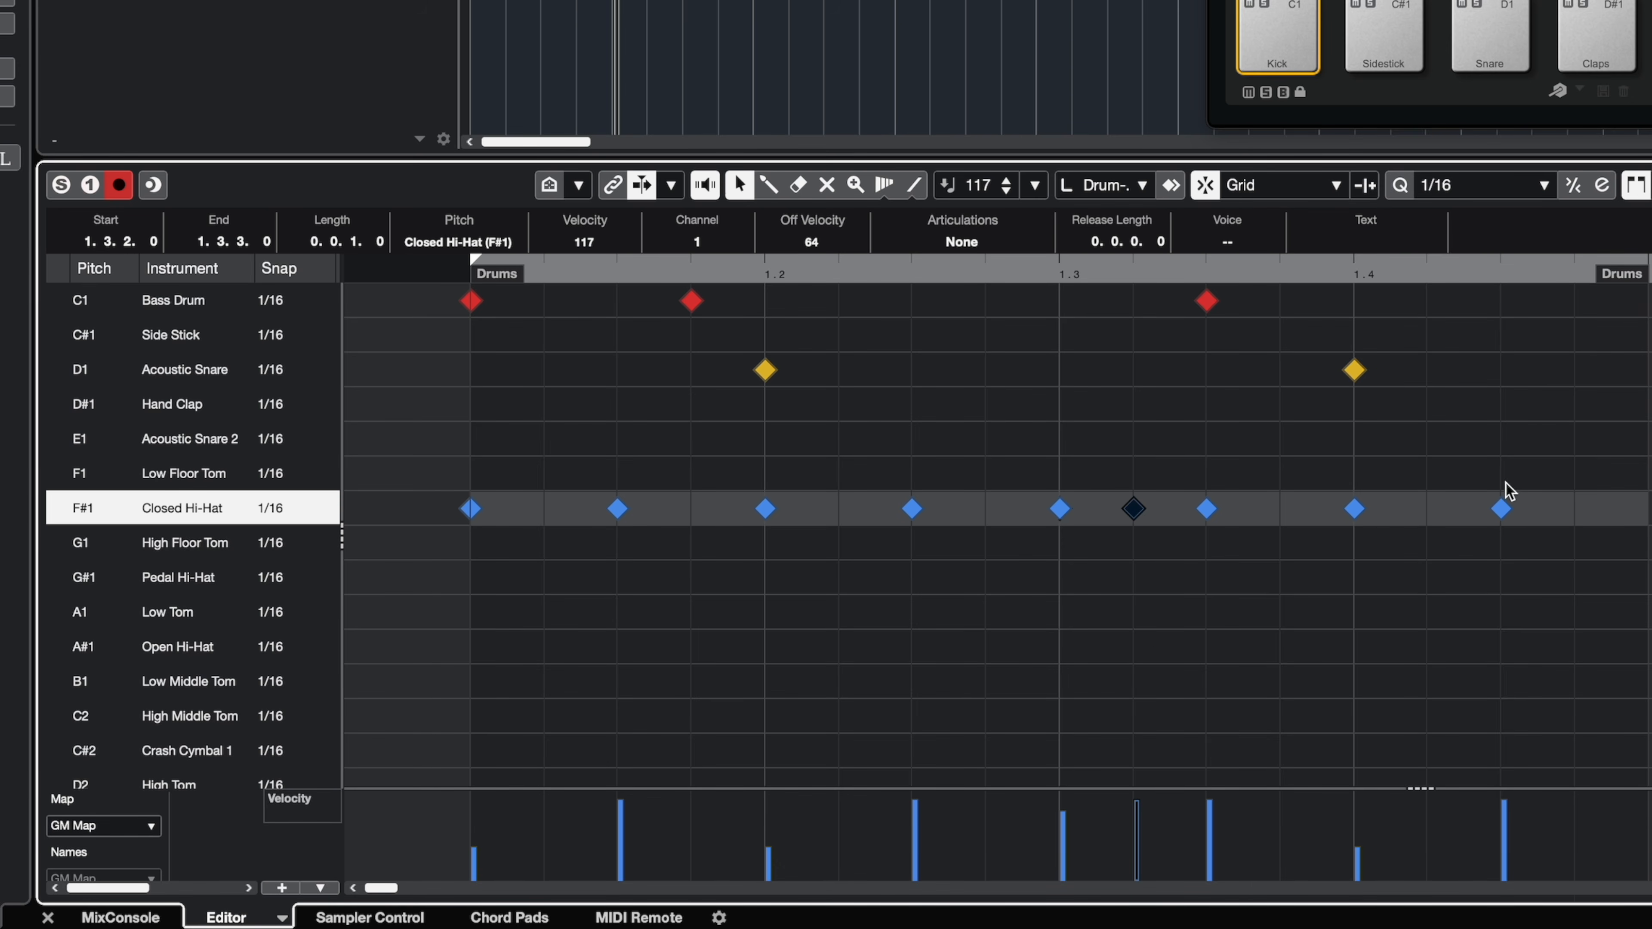
{"action": "left_click", "coordinate": [1502, 511]}
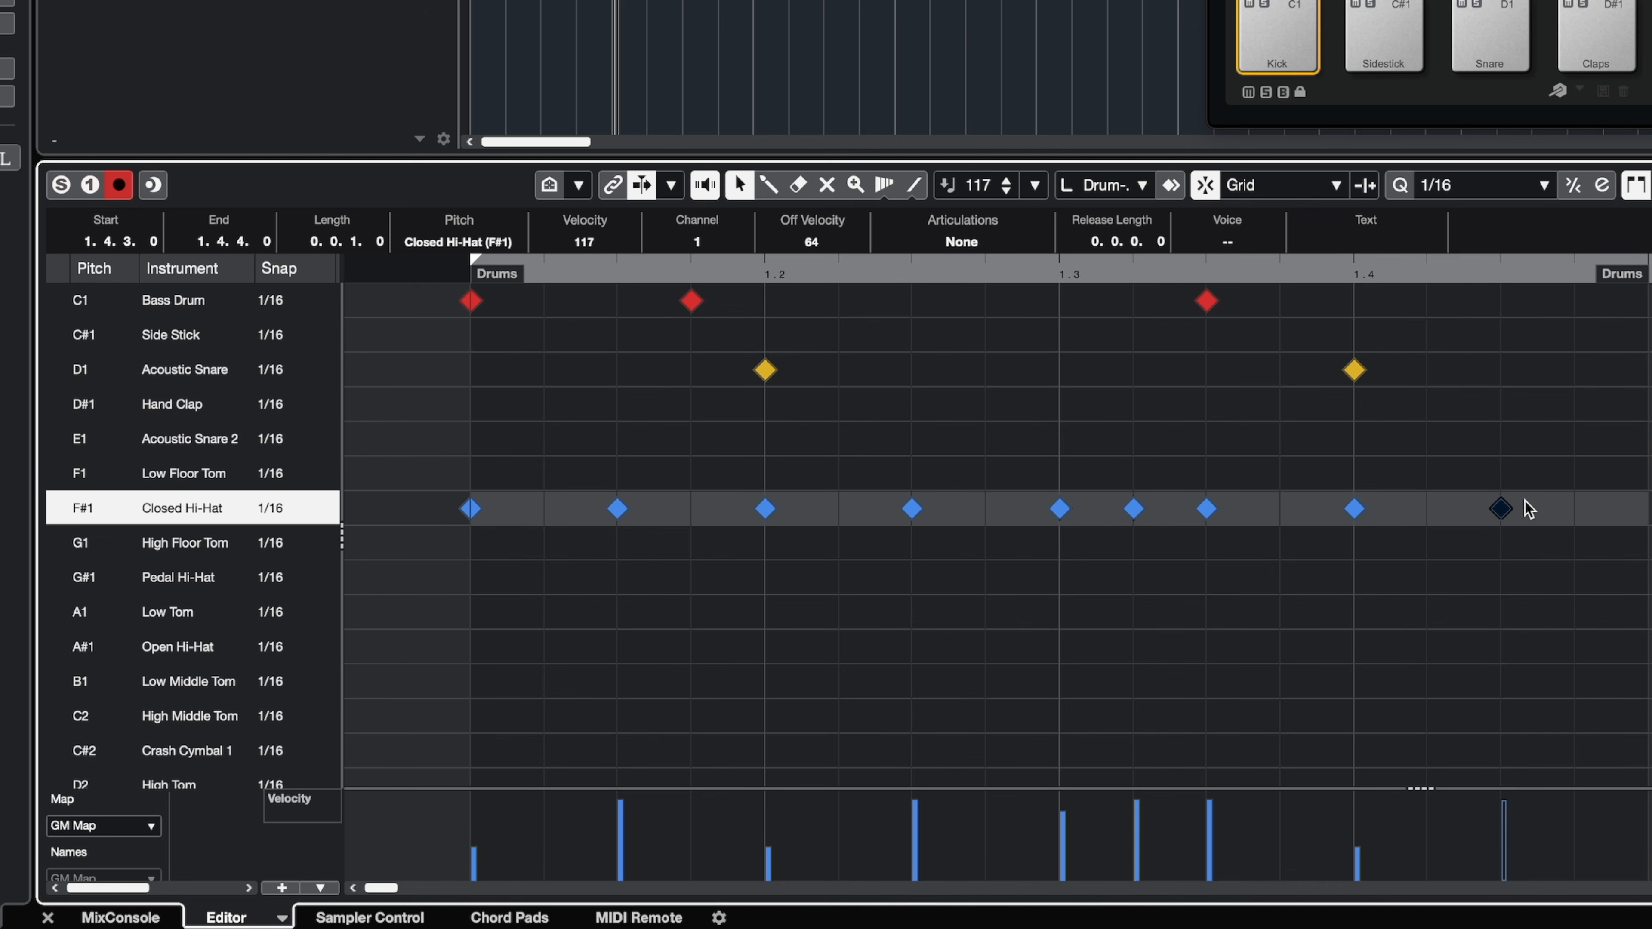
{"action": "left_click_drag", "start_coordinate": [1502, 510], "coordinate": [1501, 647]}
{"action": "key", "text": "space"}
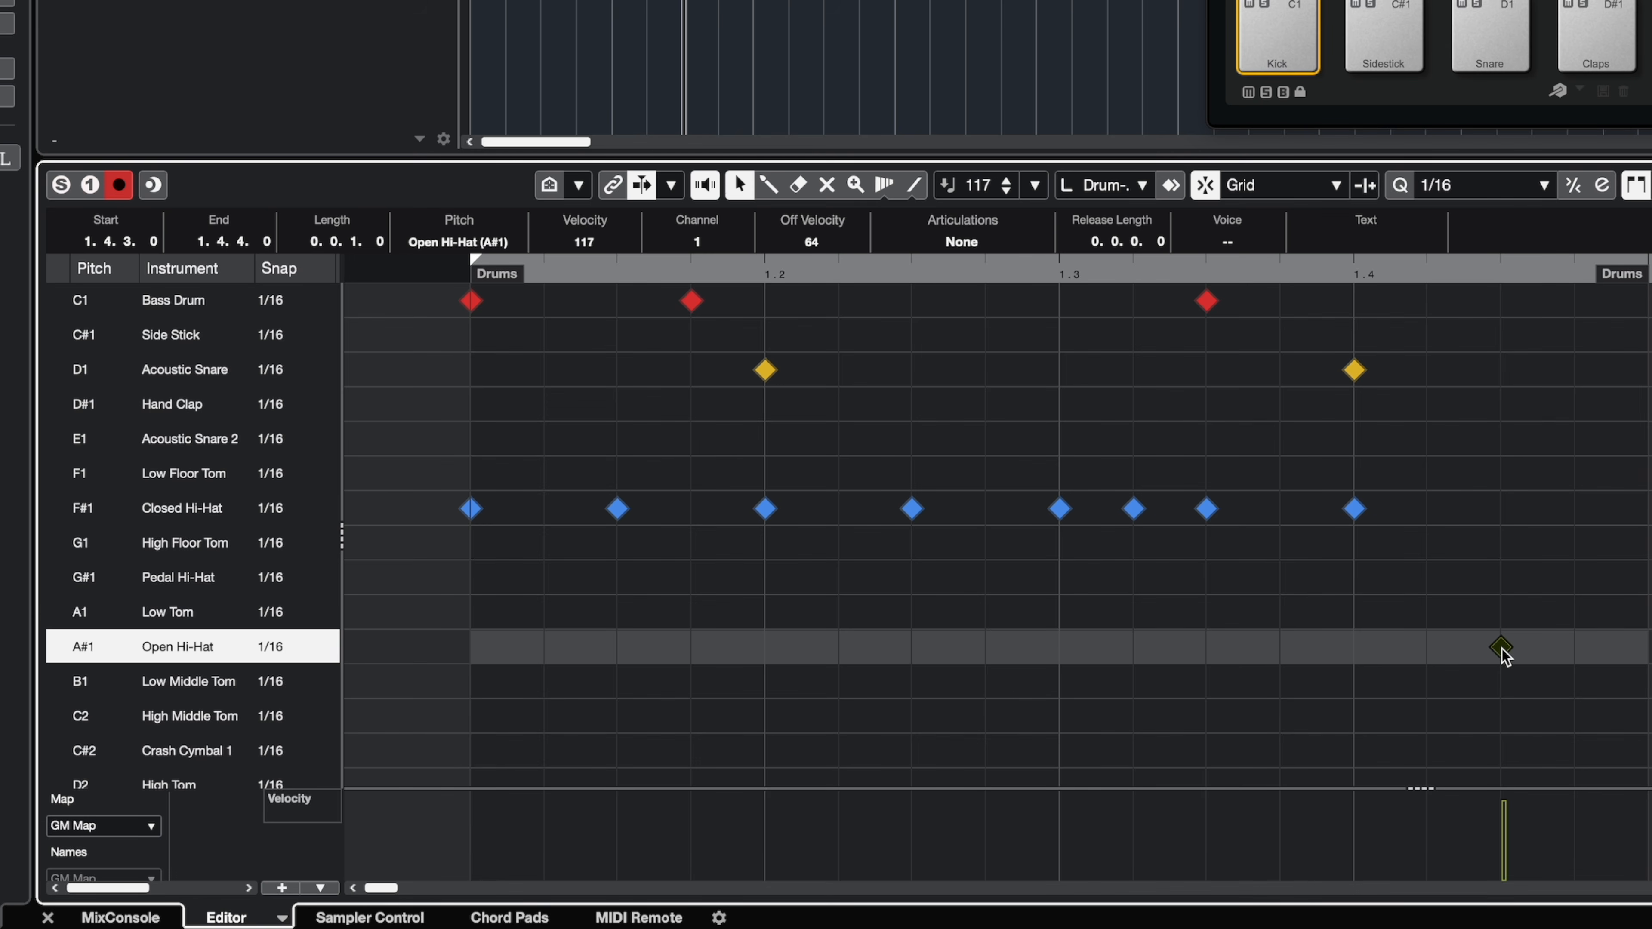
{"action": "left_click_drag", "start_coordinate": [1503, 649], "coordinate": [1503, 514]}
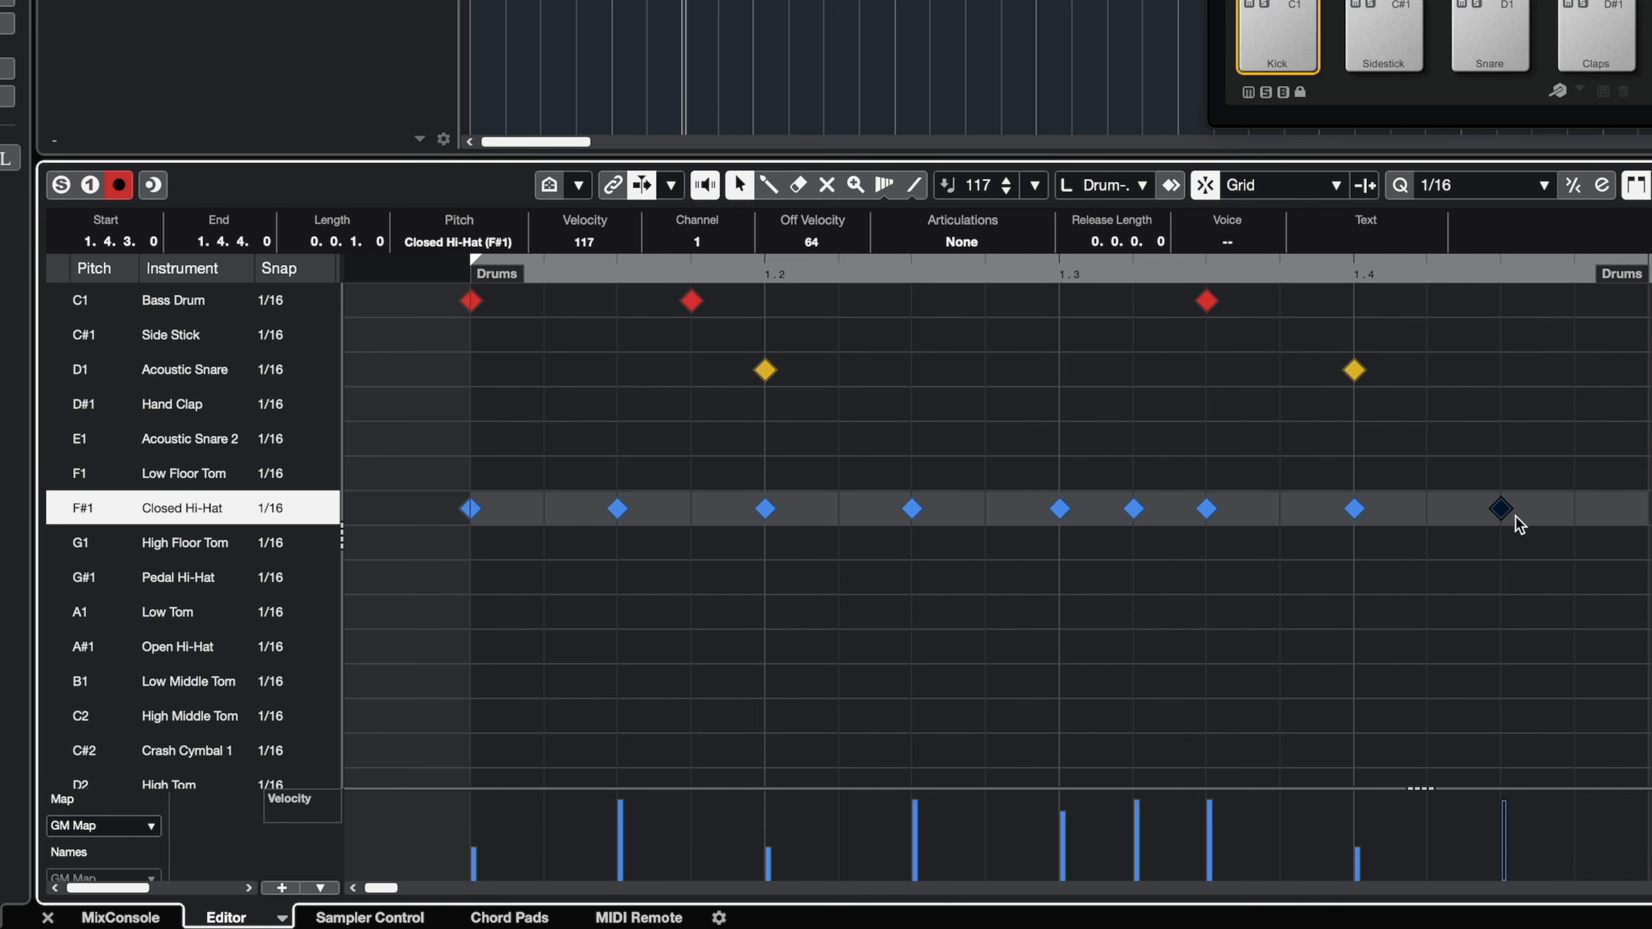
Step: Replace the Closed Hi-Hat hits in bar 1 with a full row of 1/16 hits, select them and play the bar
{"action": "left_click_drag", "start_coordinate": [1561, 479], "coordinate": [455, 531]}
{"action": "key", "text": "Delete"}
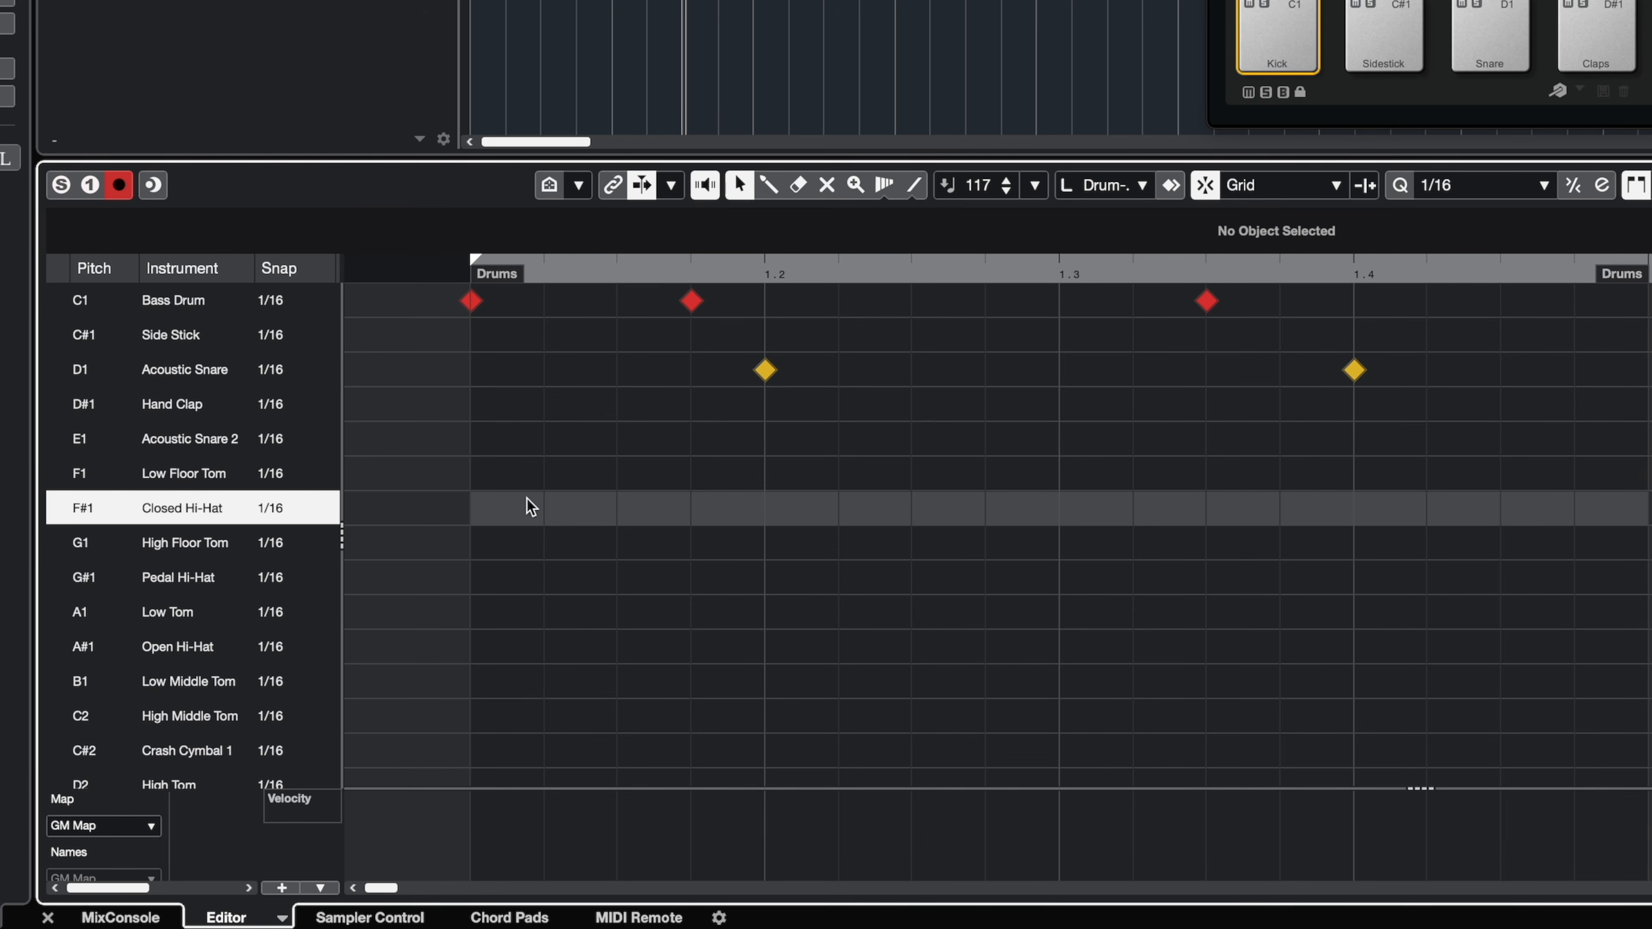
{"action": "right_click", "coordinate": [481, 513]}
{"action": "left_click", "coordinate": [506, 507]}
{"action": "left_click", "coordinate": [488, 509]}
{"action": "left_click_drag", "start_coordinate": [568, 512], "coordinate": [1564, 517]}
{"action": "key", "text": "1"}
{"action": "mouse_move", "coordinate": [1645, 469]}
{"action": "left_mouse_down"}
{"action": "mouse_move", "coordinate": [325, 539]}
{"action": "mouse_move", "coordinate": [353, 553]}
{"action": "left_mouse_up"}
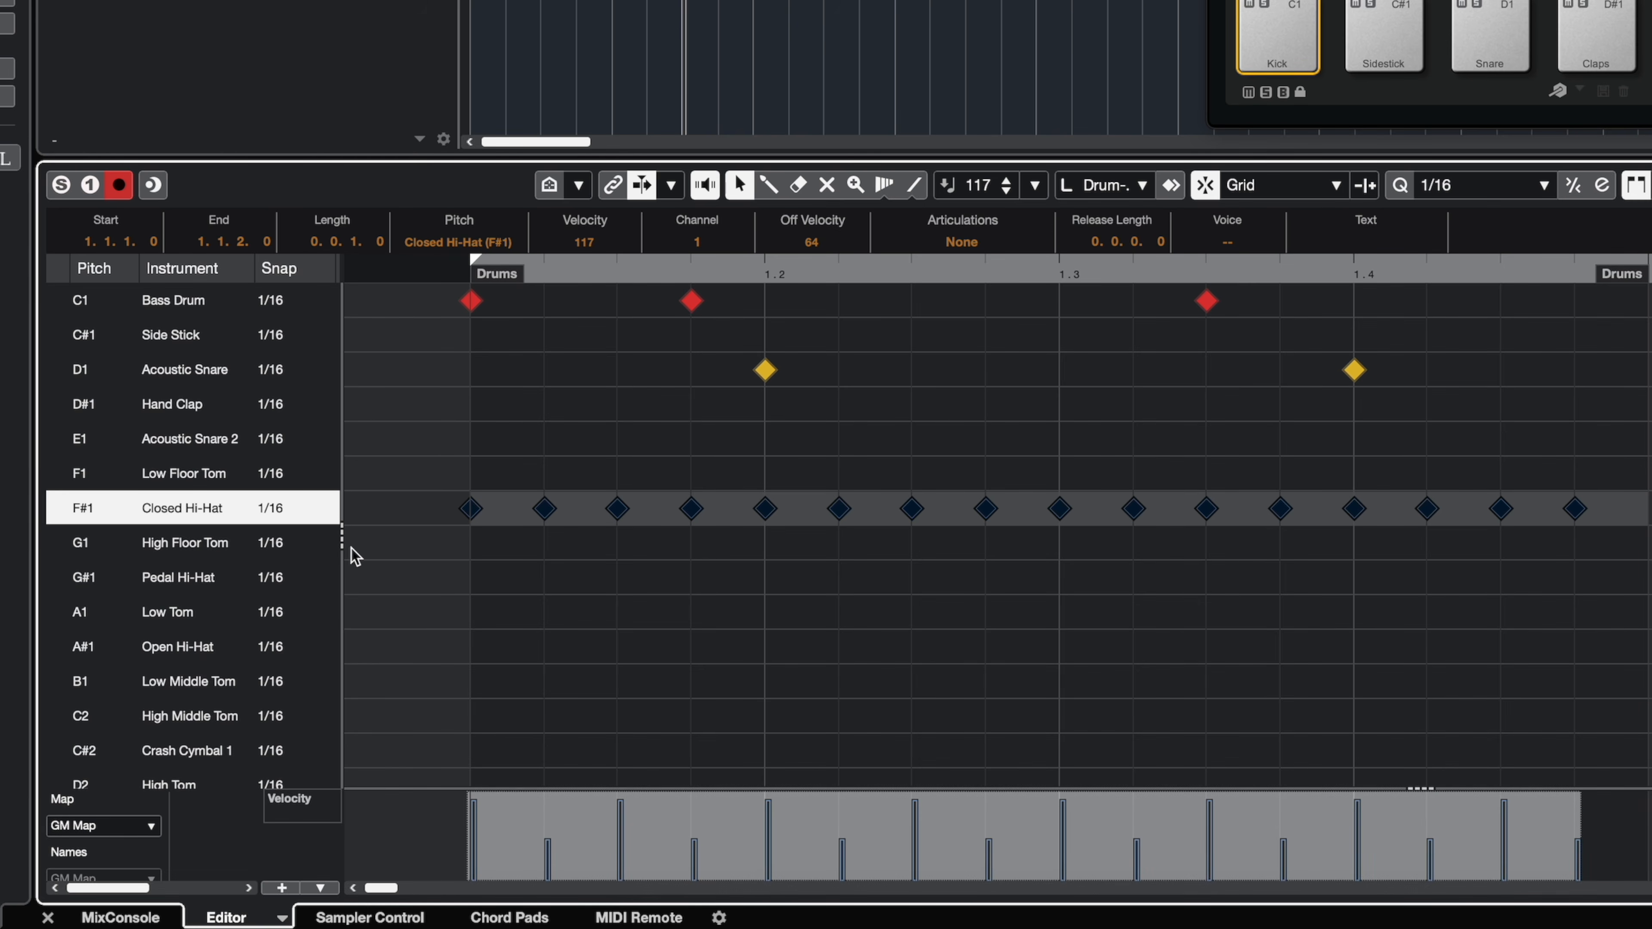
{"action": "key", "text": "space"}
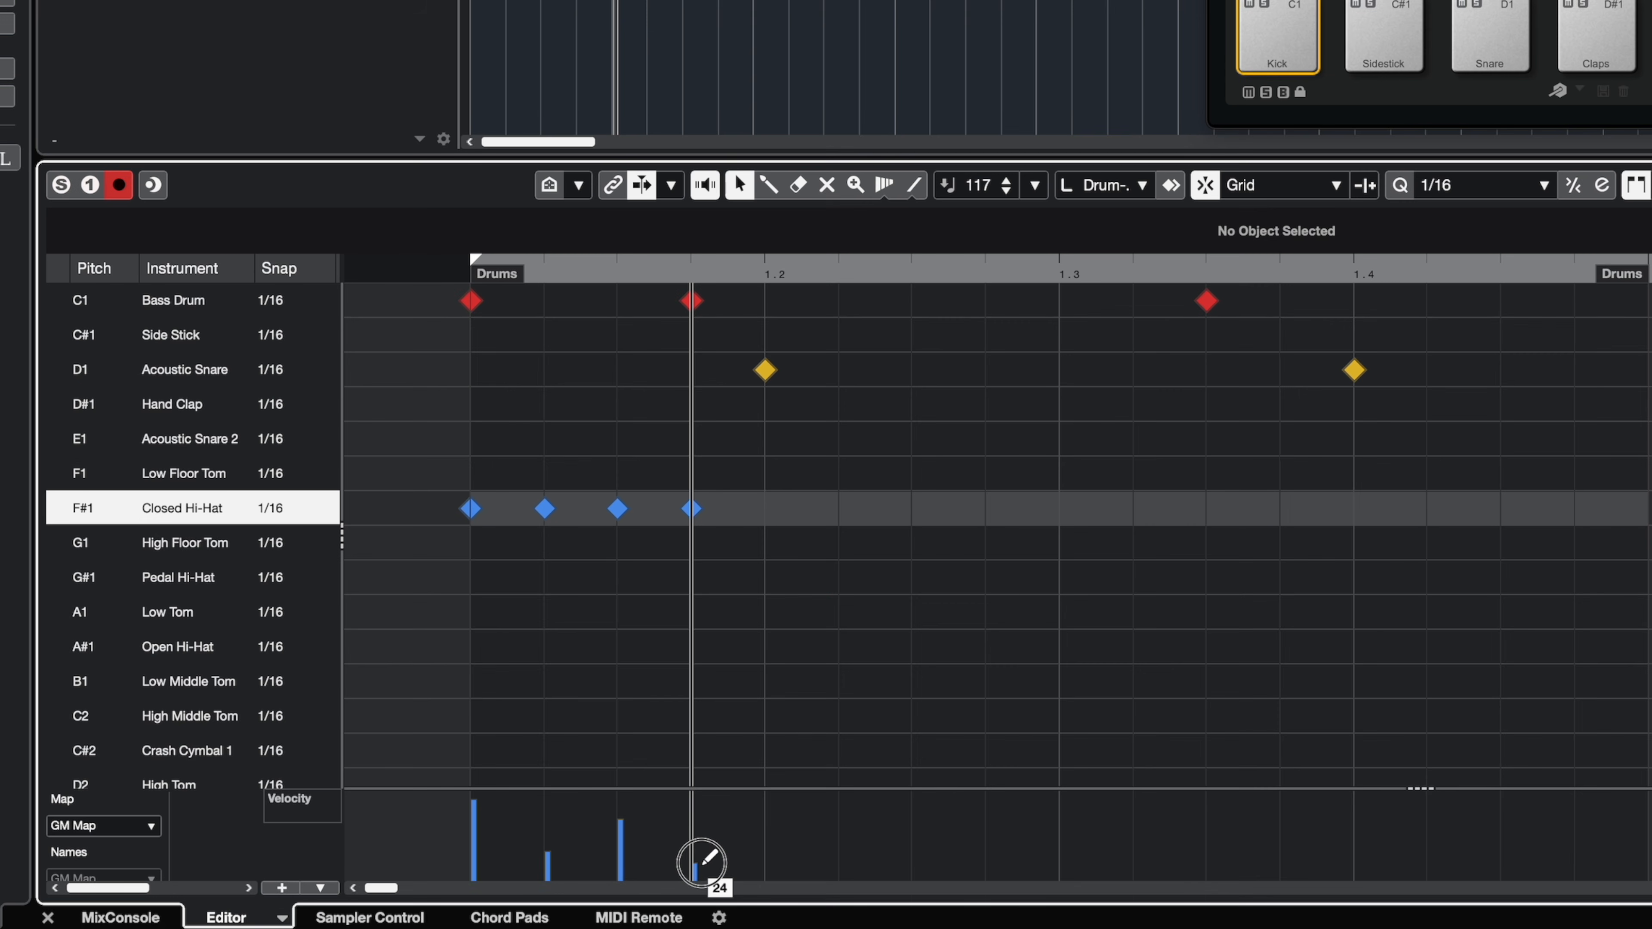
Step: Raise the velocities of the Closed Hi-Hat hits at 1.1.2 and 1.1.3, and duplicate the four beat 1 hits across beats 2 to 4
{"action": "left_click", "coordinate": [555, 833]}
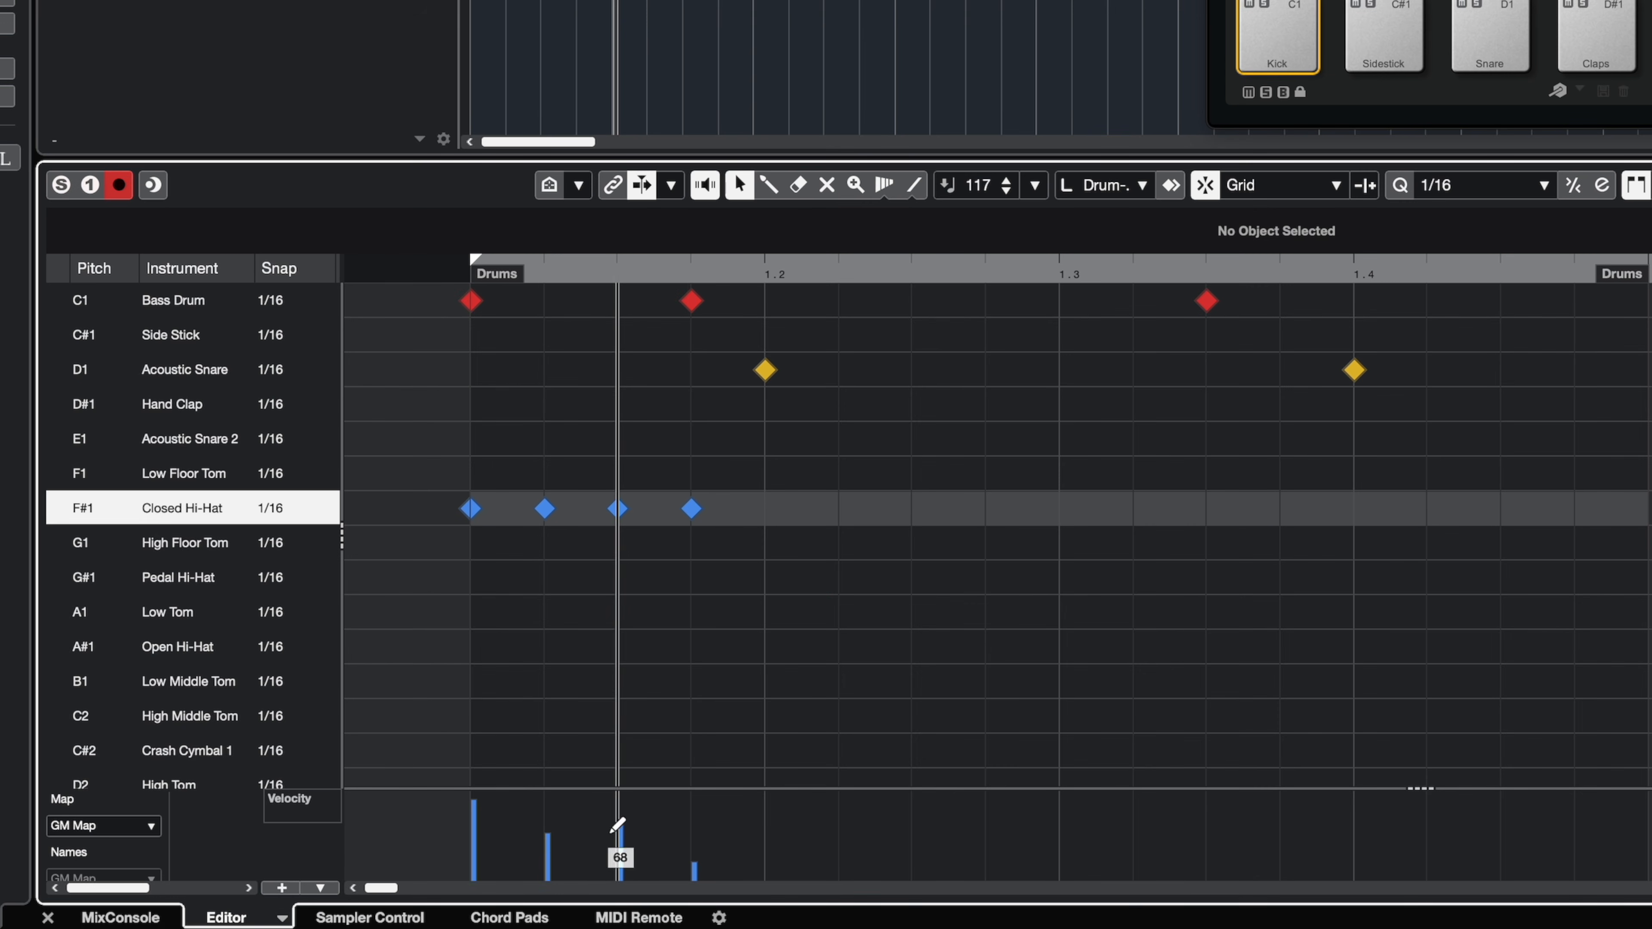
{"action": "left_click", "coordinate": [623, 810]}
{"action": "left_click_drag", "start_coordinate": [750, 475], "coordinate": [445, 588]}
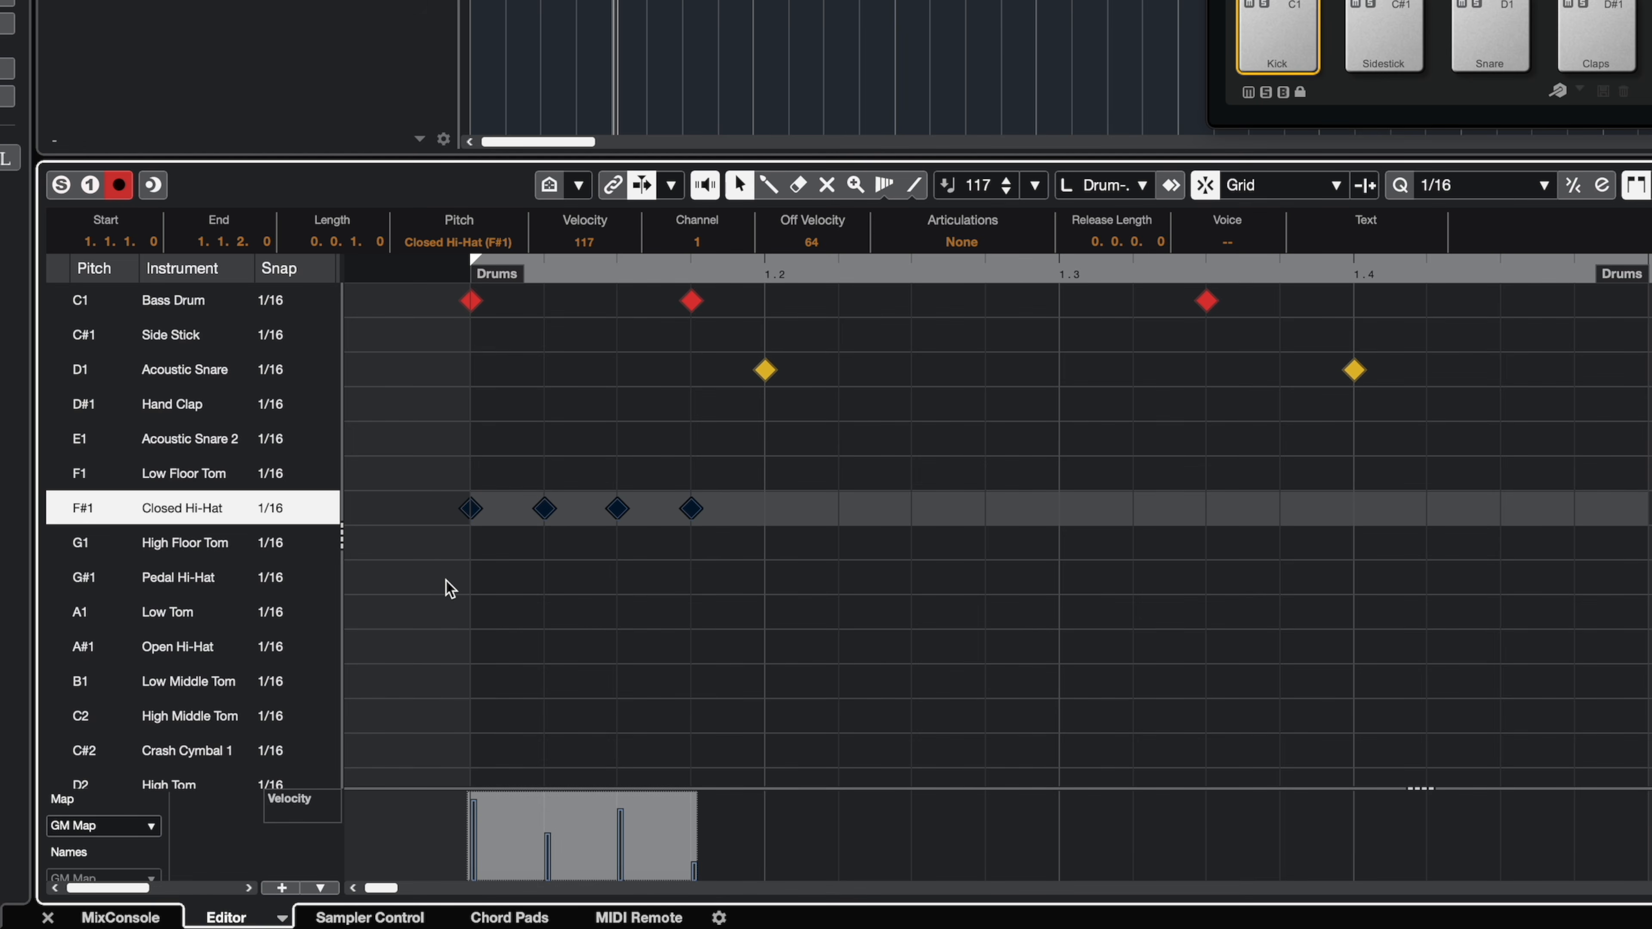
{"action": "key", "text": "super+d"}
{"action": "key", "text": "super+d"}
{"action": "key", "text": "super+d"}
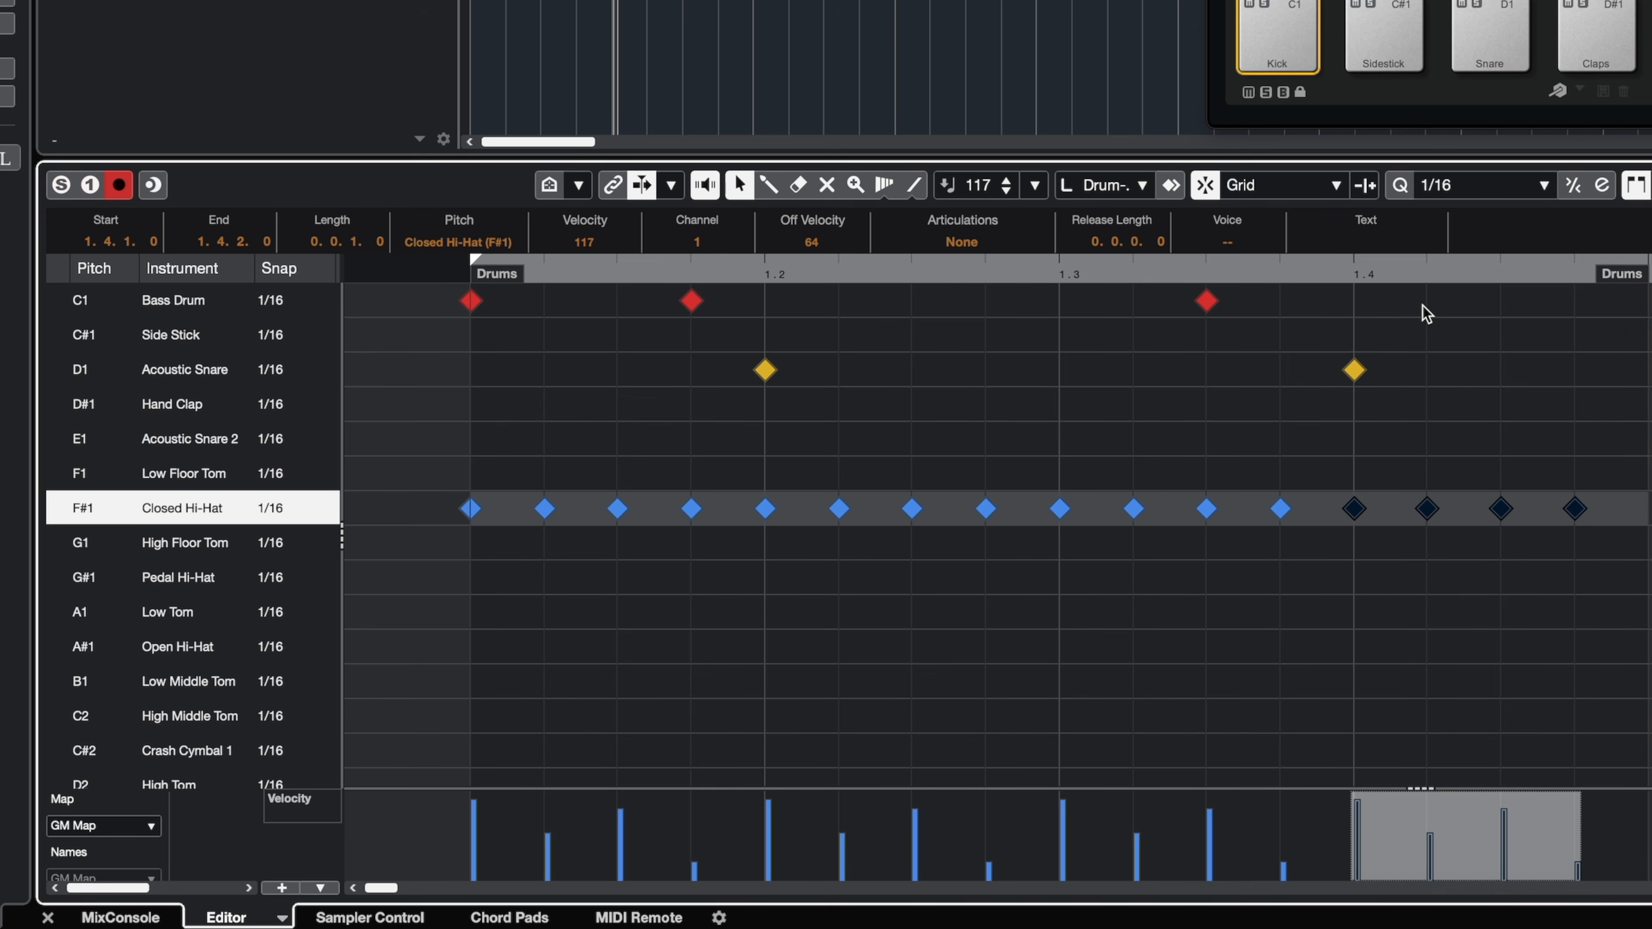
Step: Add a Bass Drum hit at 1.4.2 and play the beat
{"action": "right_click", "coordinate": [1435, 309]}
{"action": "left_click", "coordinate": [1469, 309]}
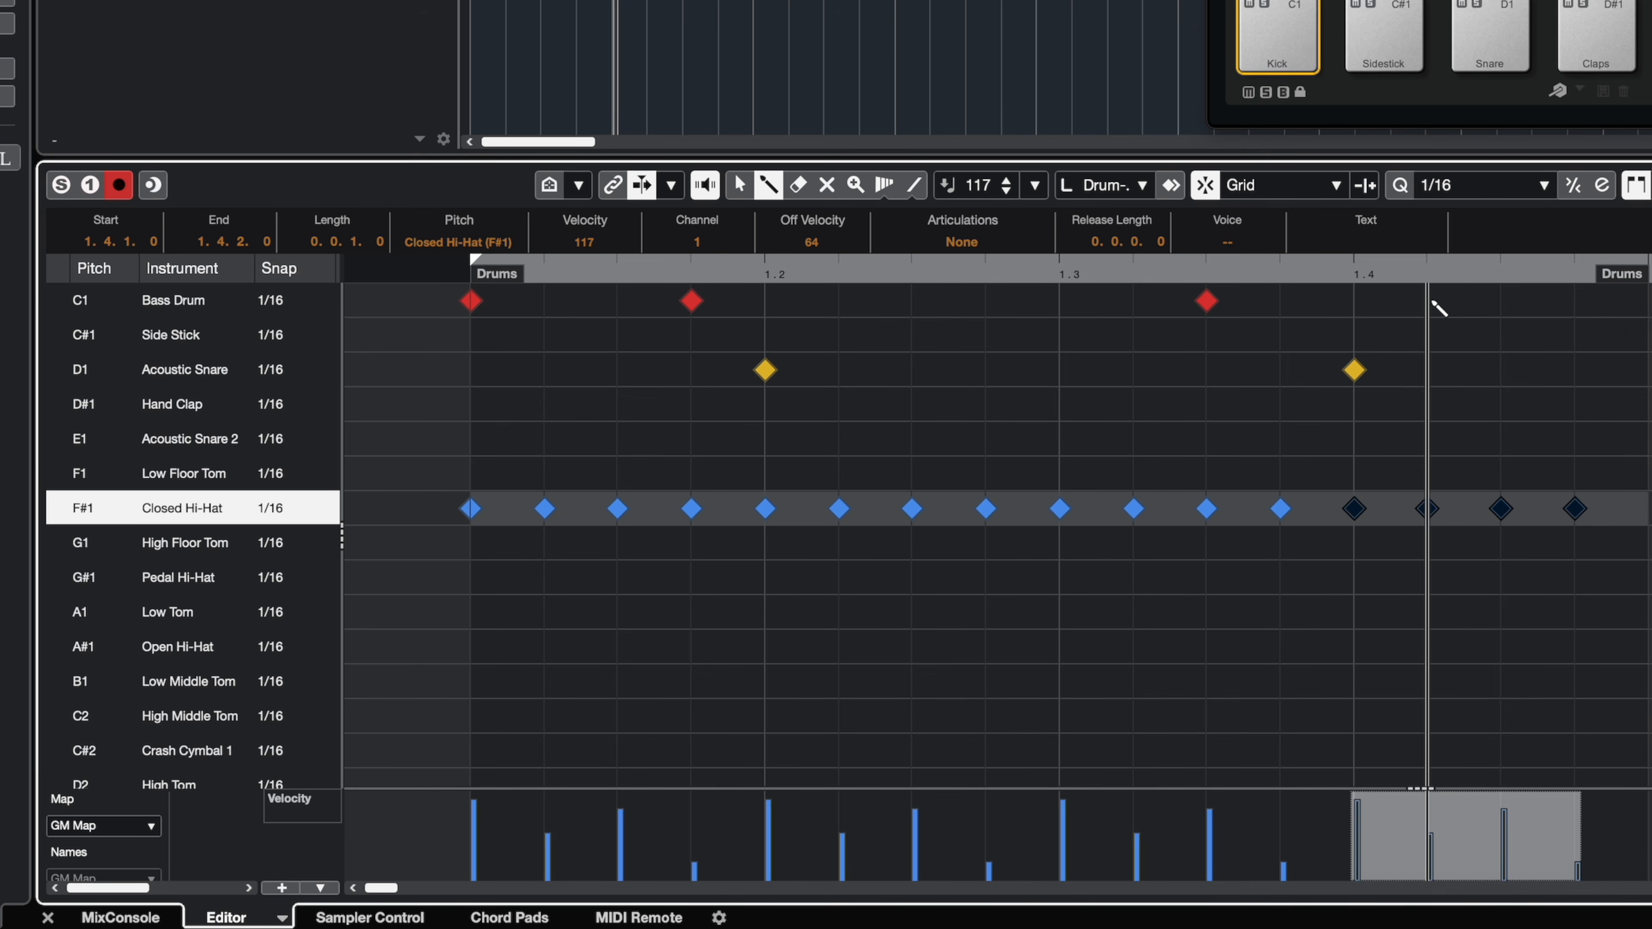
{"action": "left_click", "coordinate": [1426, 301]}
{"action": "key", "text": "space"}
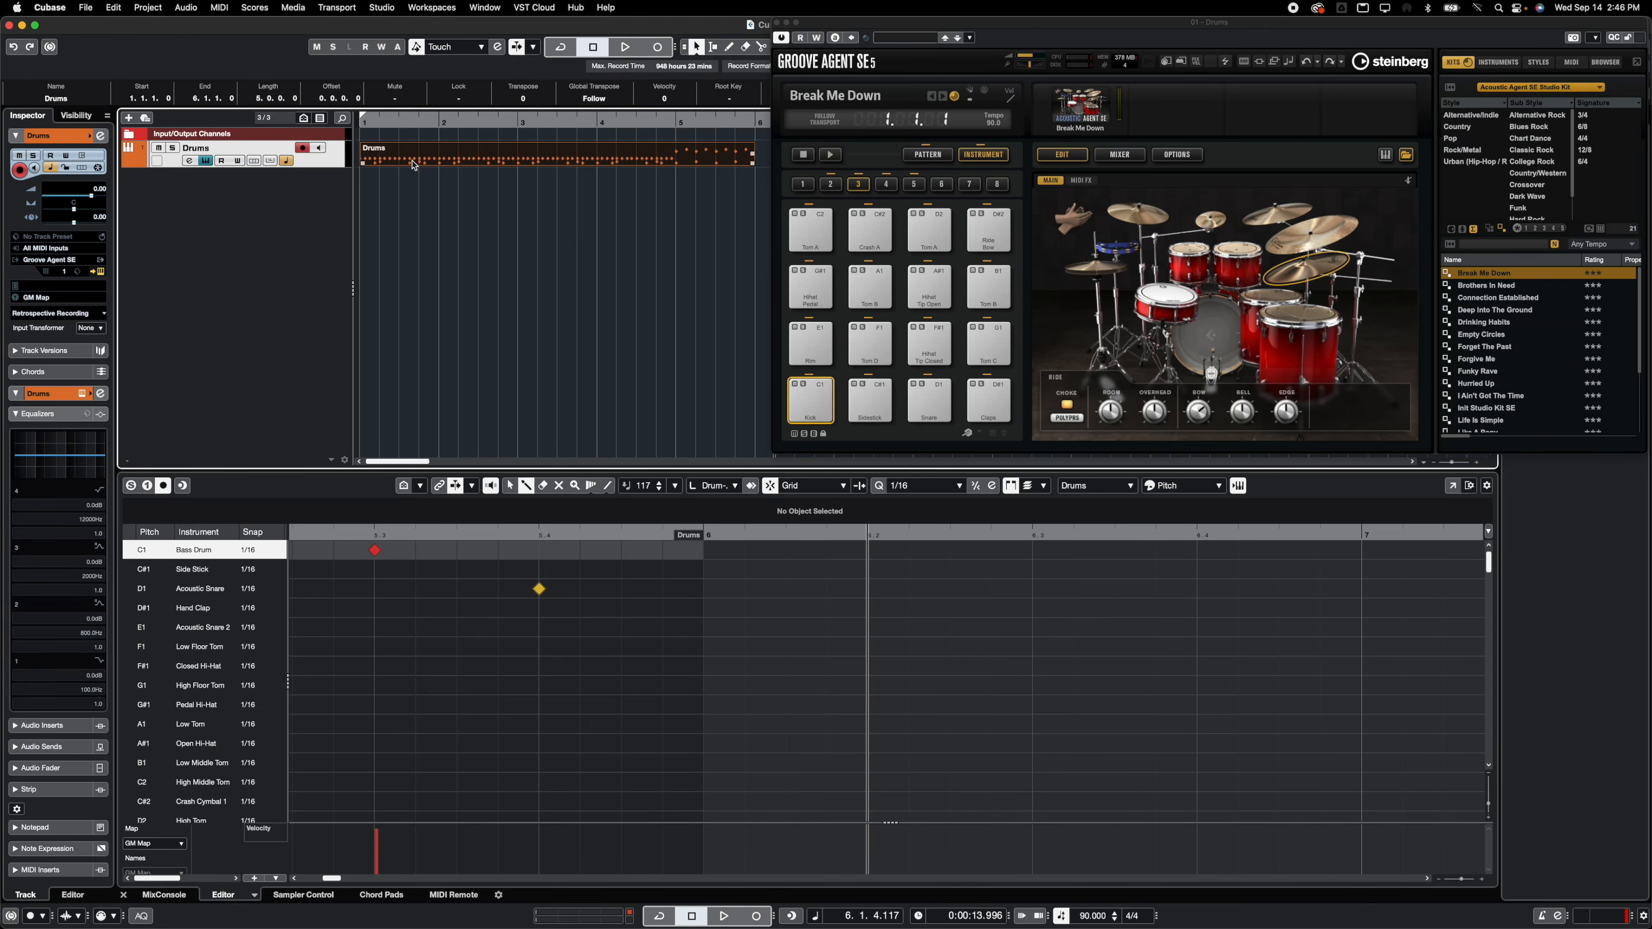
Step: Delete the Closed Hi-Hat hits from the long Drums part
{"action": "key", "text": "1"}
{"action": "scroll", "coordinate": [494, 689], "scroll_direction": "down", "scroll_amount": 6}
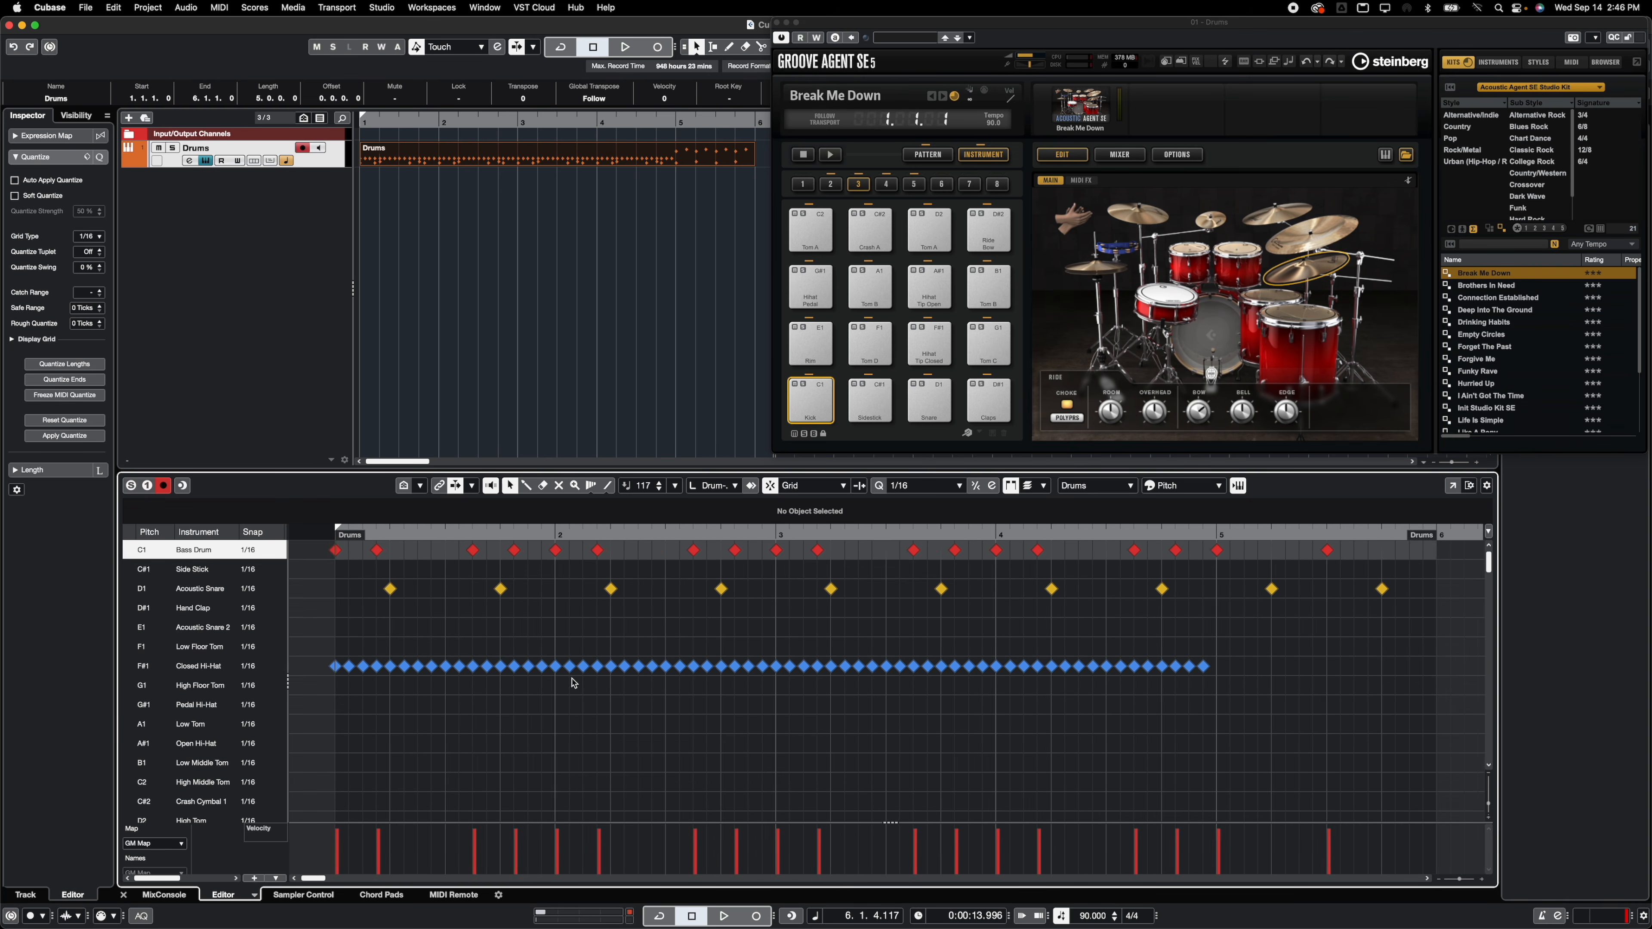
{"action": "left_click_drag", "start_coordinate": [409, 673], "coordinate": [325, 677]}
{"action": "key", "text": "Delete"}
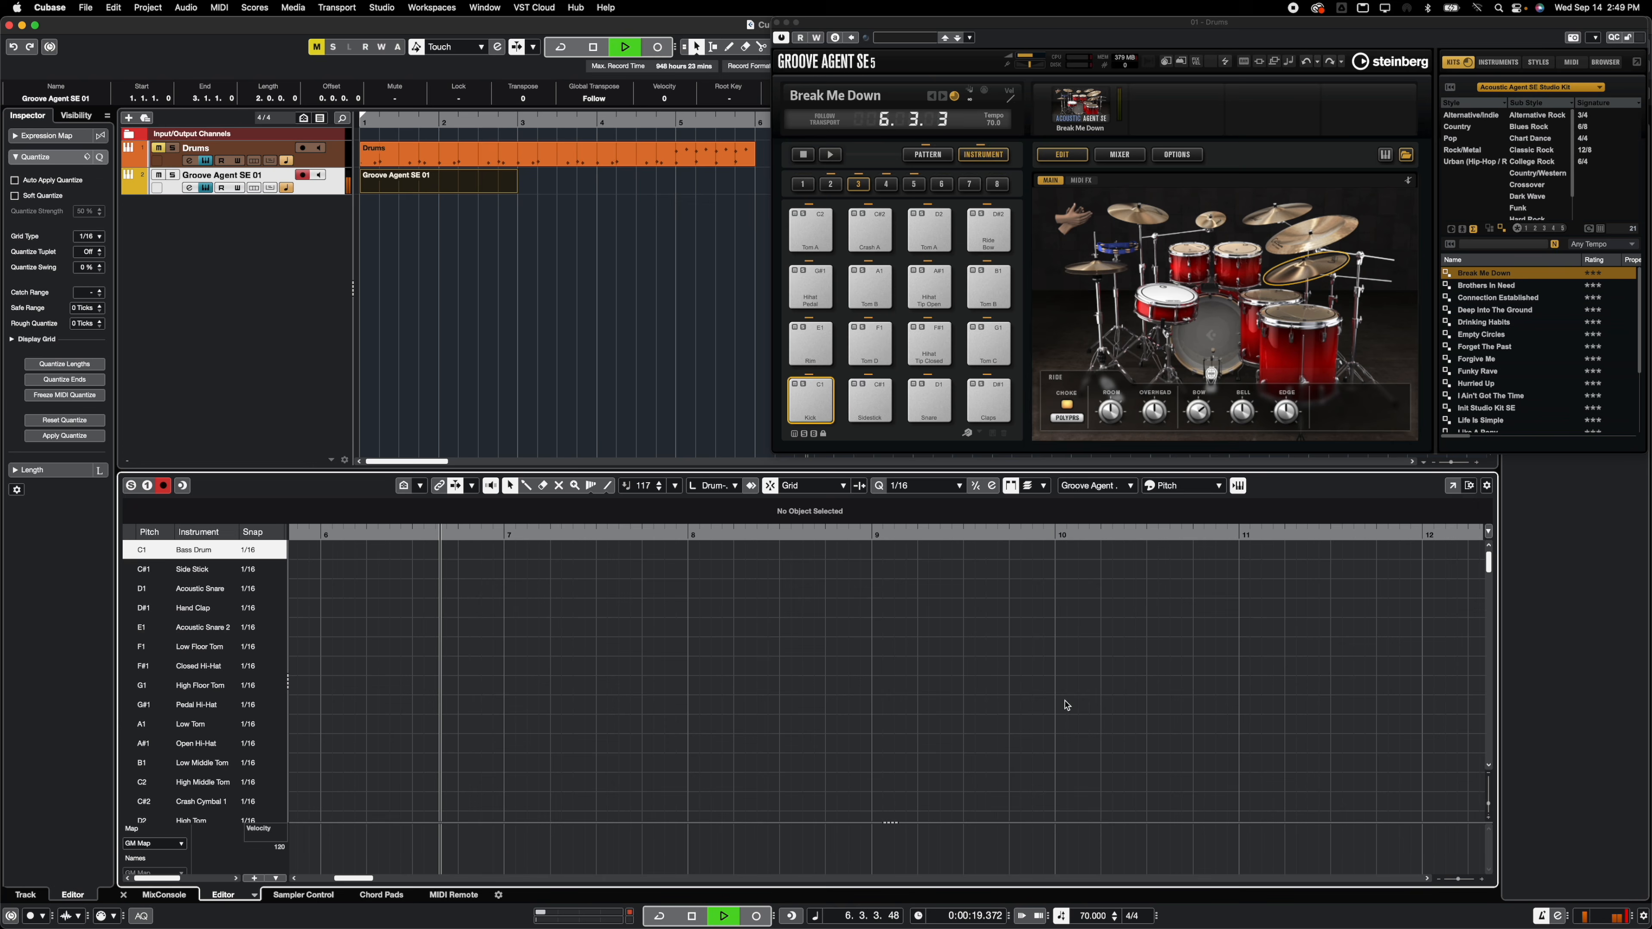
Step: Stop playback, open the Groove Agent SE 01 part in the drum editor and set its quantize value to 1/8
{"action": "key", "text": "space"}
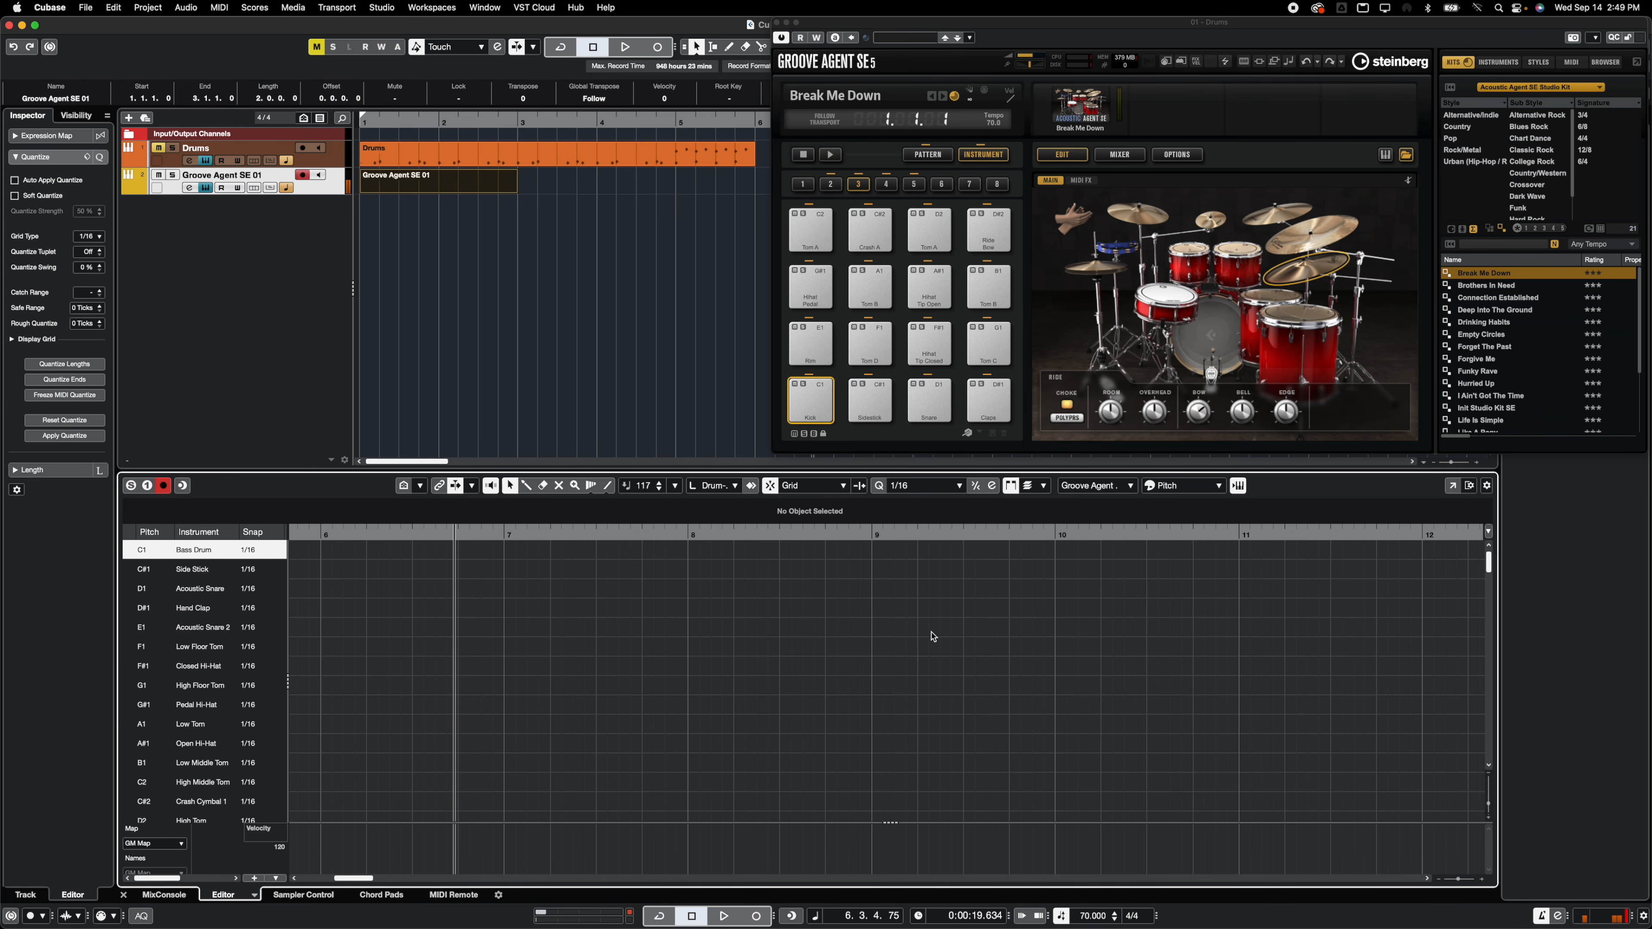
{"action": "double_click", "coordinate": [425, 188]}
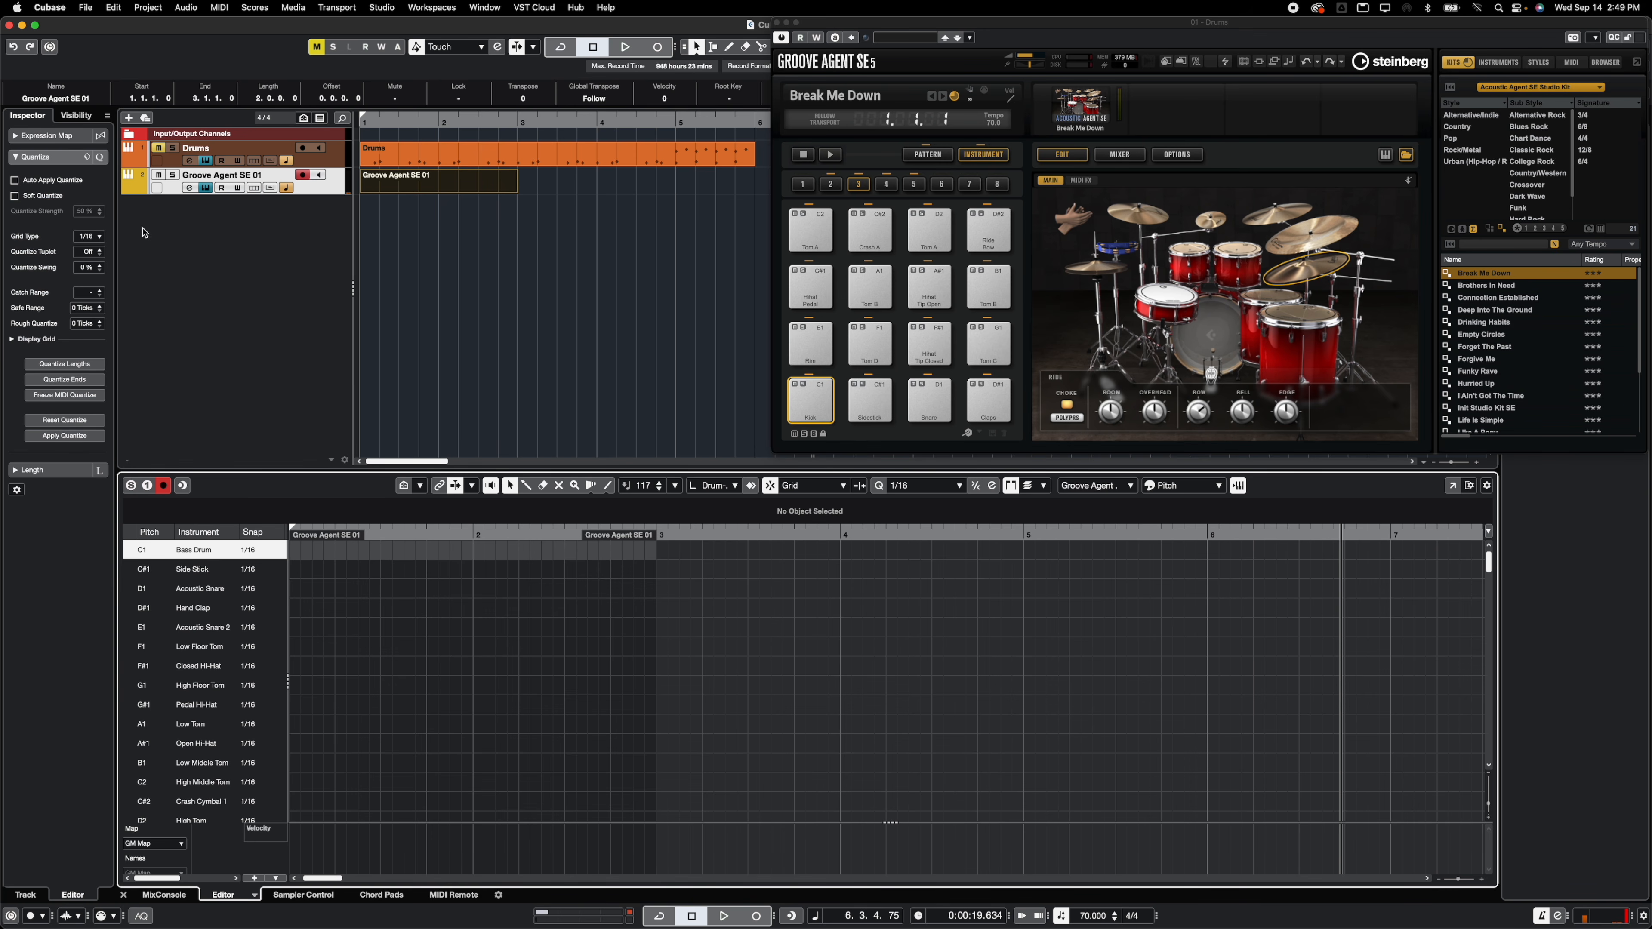
{"action": "left_click", "coordinate": [123, 222]}
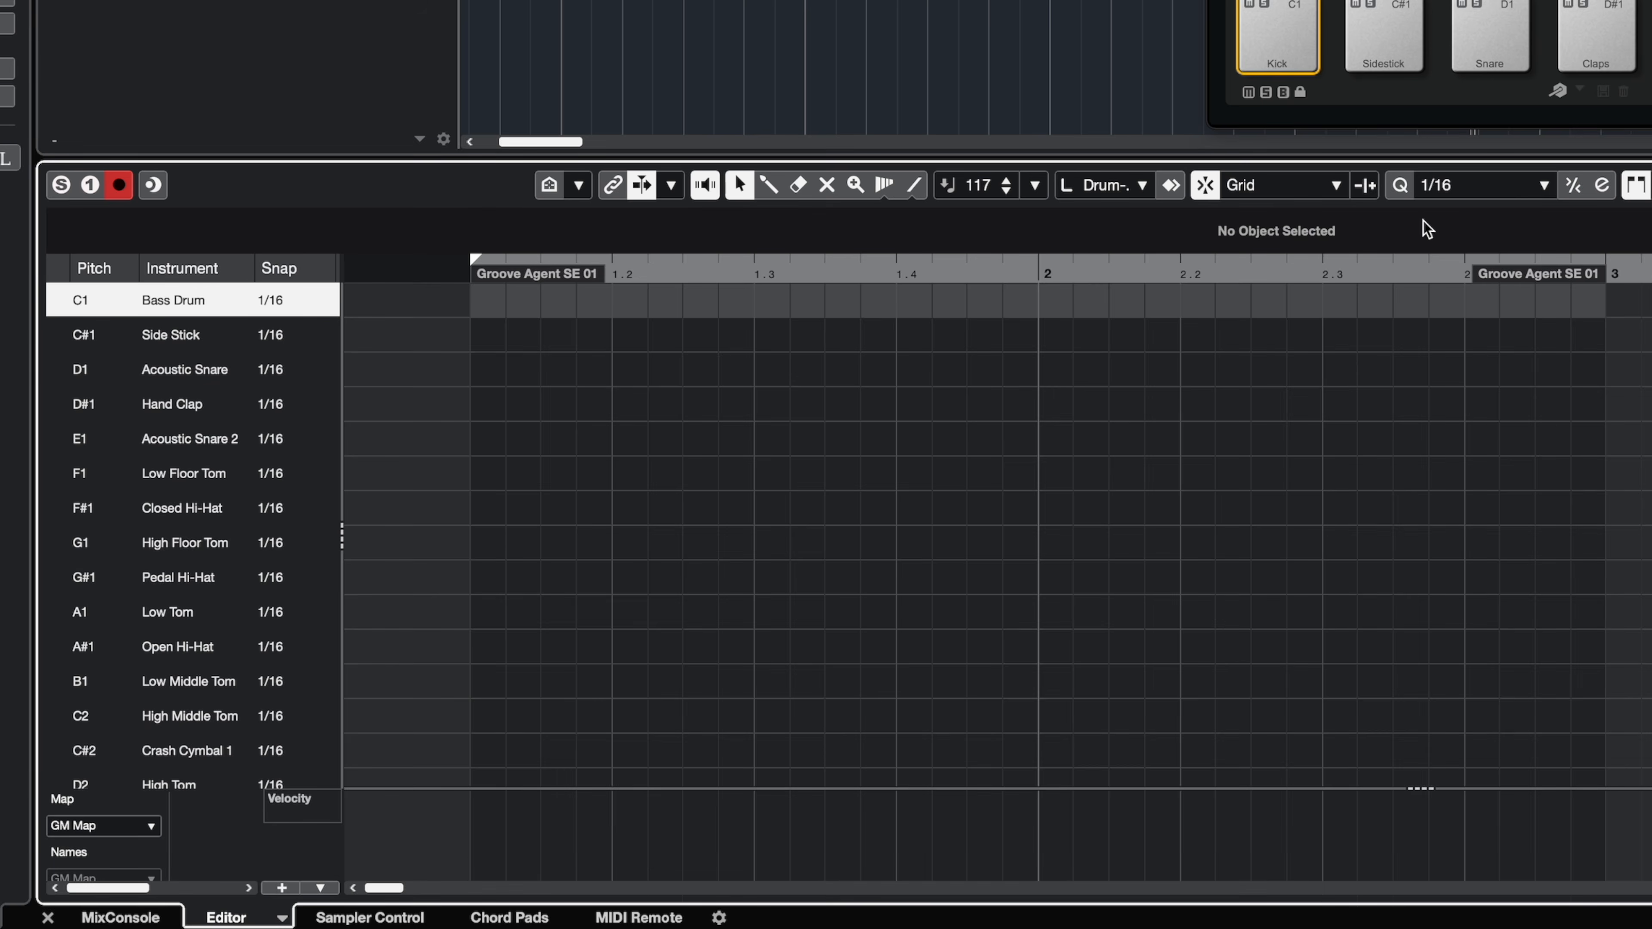
{"action": "left_click", "coordinate": [1543, 189]}
{"action": "left_click", "coordinate": [1459, 159]}
Step: Audition drum sounds between Closed Hi-Hat (F#1) and Crash Cymbal 1 (C#2) to compare them
{"action": "left_click", "coordinate": [57, 519]}
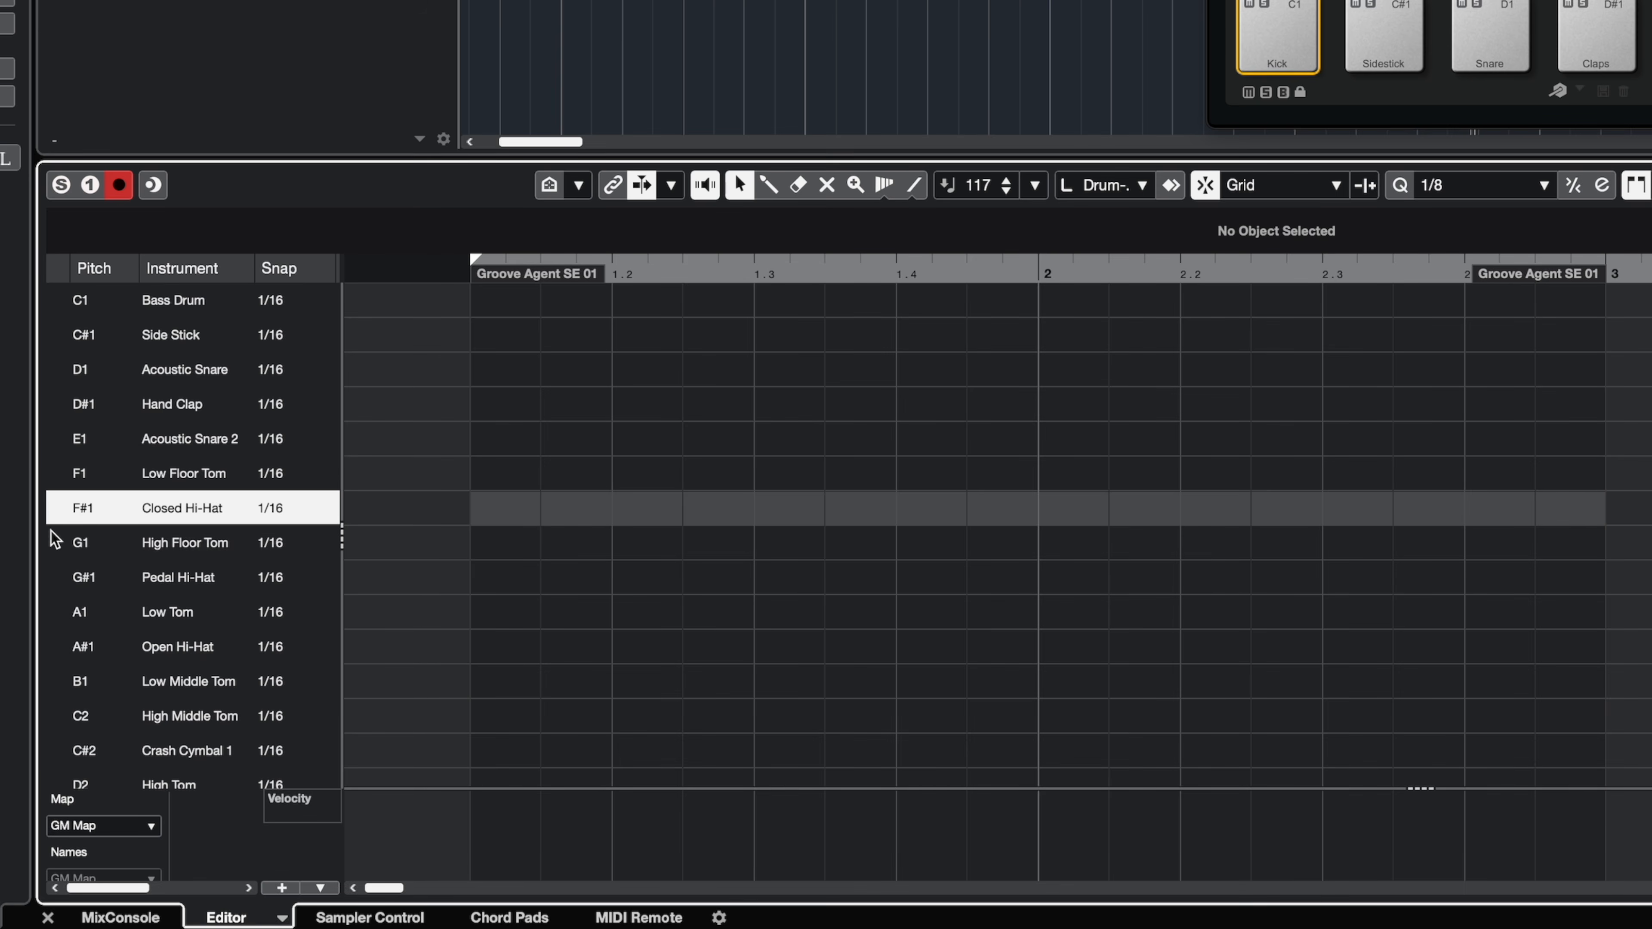
{"action": "left_click", "coordinate": [54, 546]}
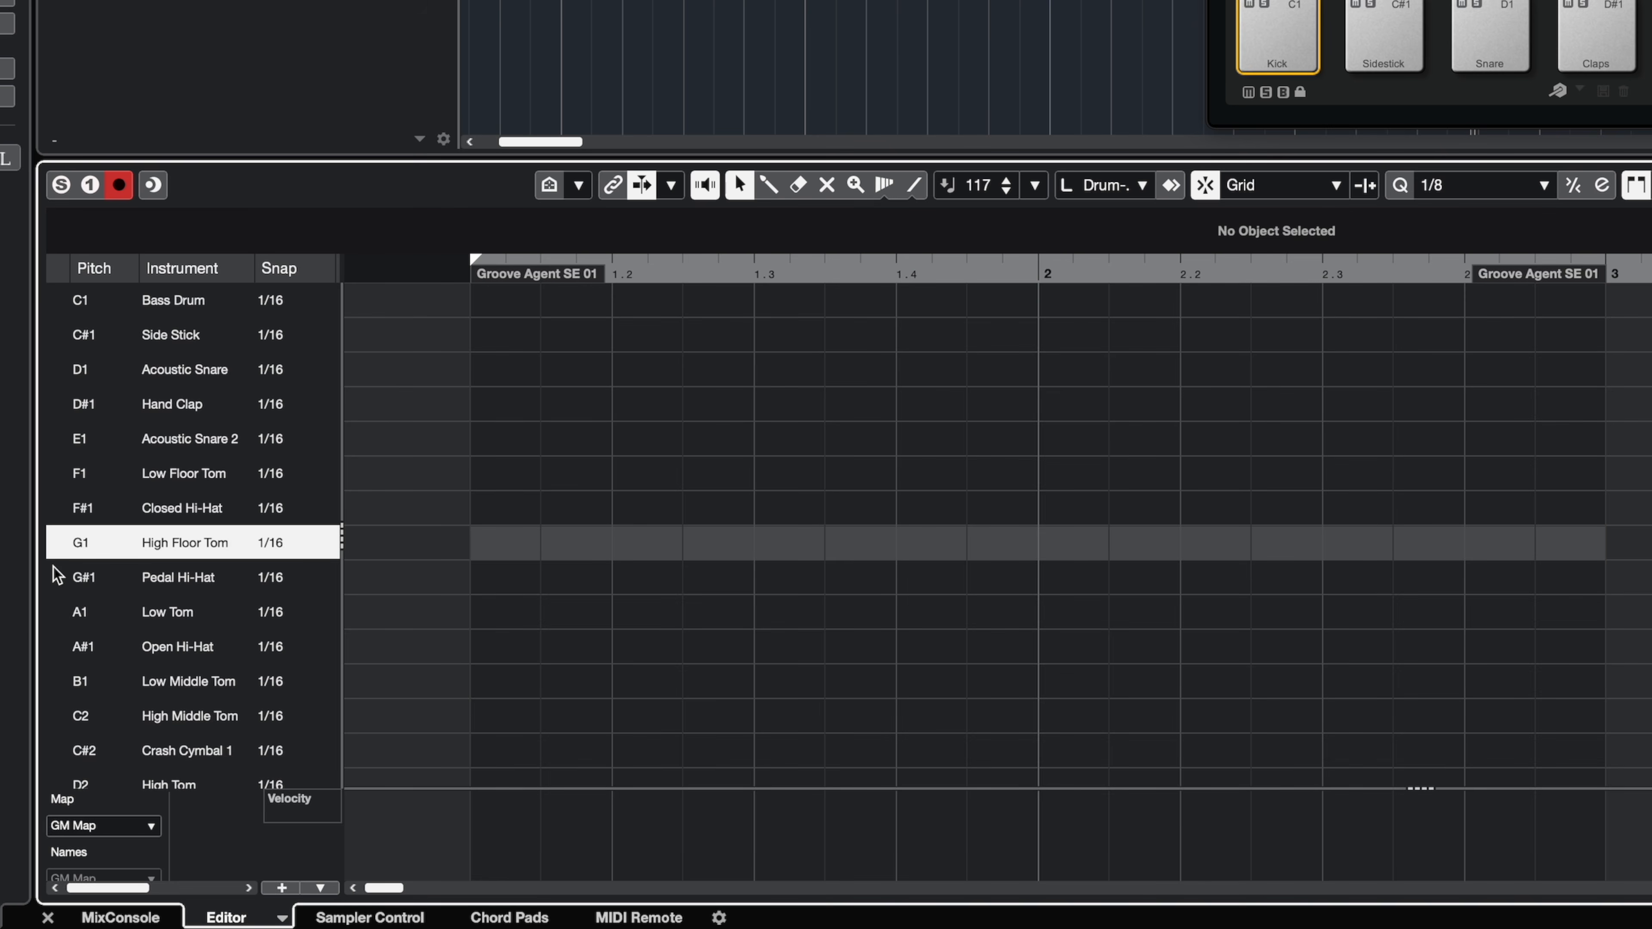
{"action": "left_click", "coordinate": [44, 652]}
{"action": "left_click", "coordinate": [47, 684]}
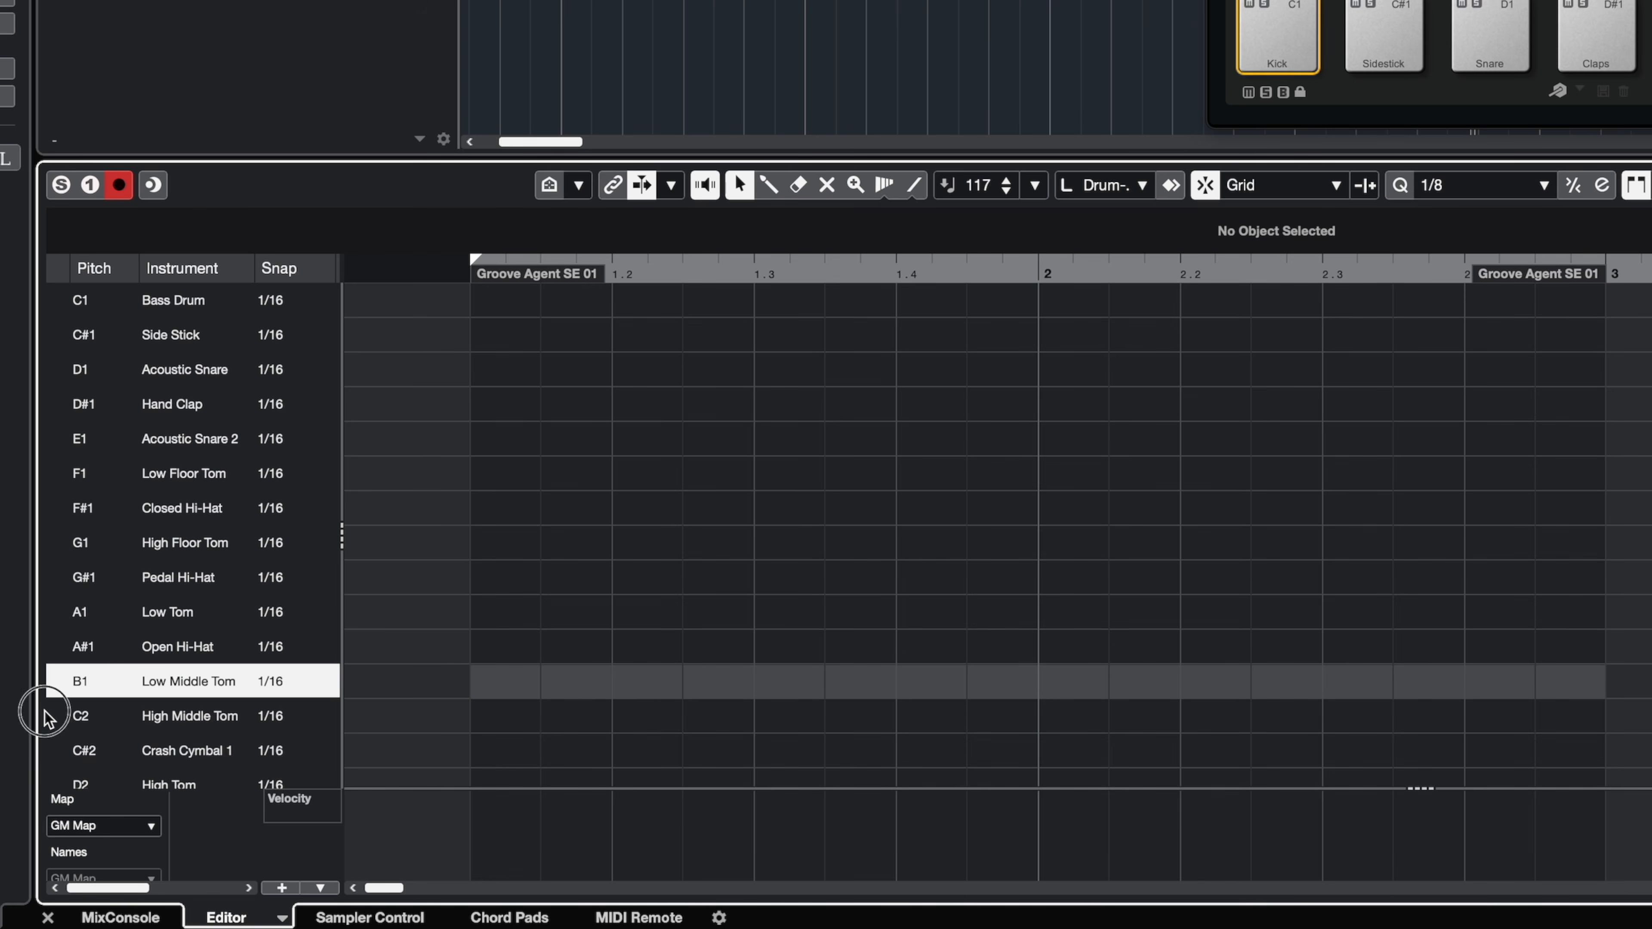
{"action": "left_click", "coordinate": [46, 728]}
{"action": "left_click", "coordinate": [54, 750]}
Step: Rename the drum map's C2, C#2 and D2 instruments to HH1, HH2 and HH3
{"action": "double_click", "coordinate": [241, 716]}
{"action": "type", "text": "HH1"}
{"action": "key", "text": "Return"}
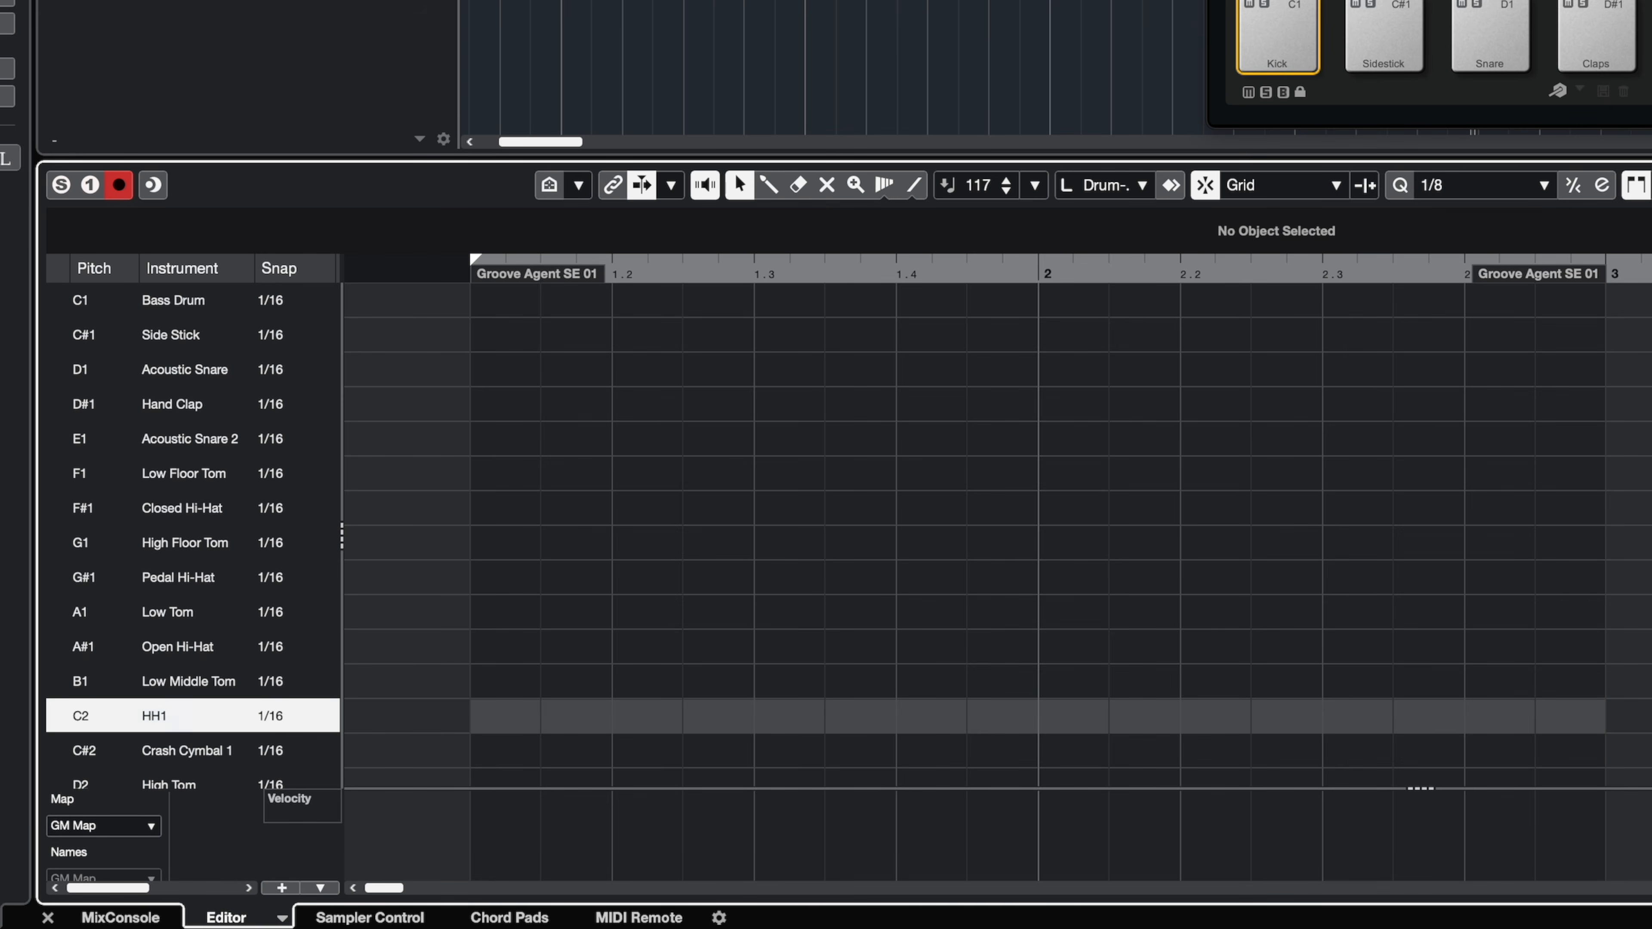
{"action": "double_click", "coordinate": [225, 751]}
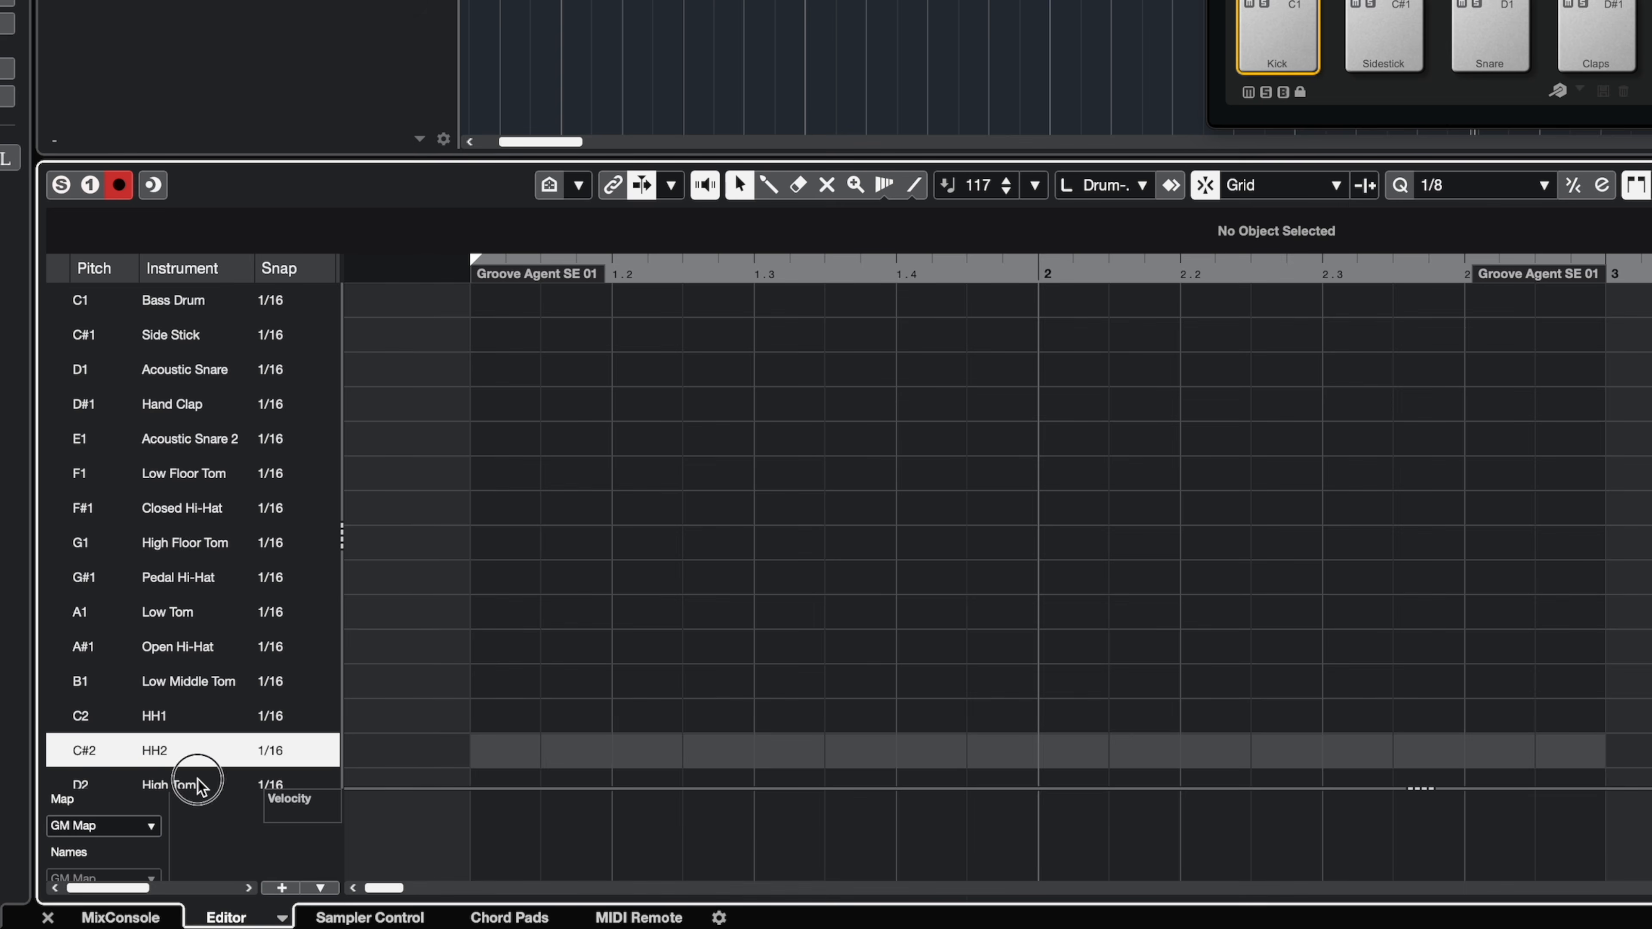
{"action": "left_click", "coordinate": [197, 779]}
{"action": "scroll", "coordinate": [197, 780], "scroll_direction": "down", "scroll_amount": 3}
{"action": "double_click", "coordinate": [215, 684]}
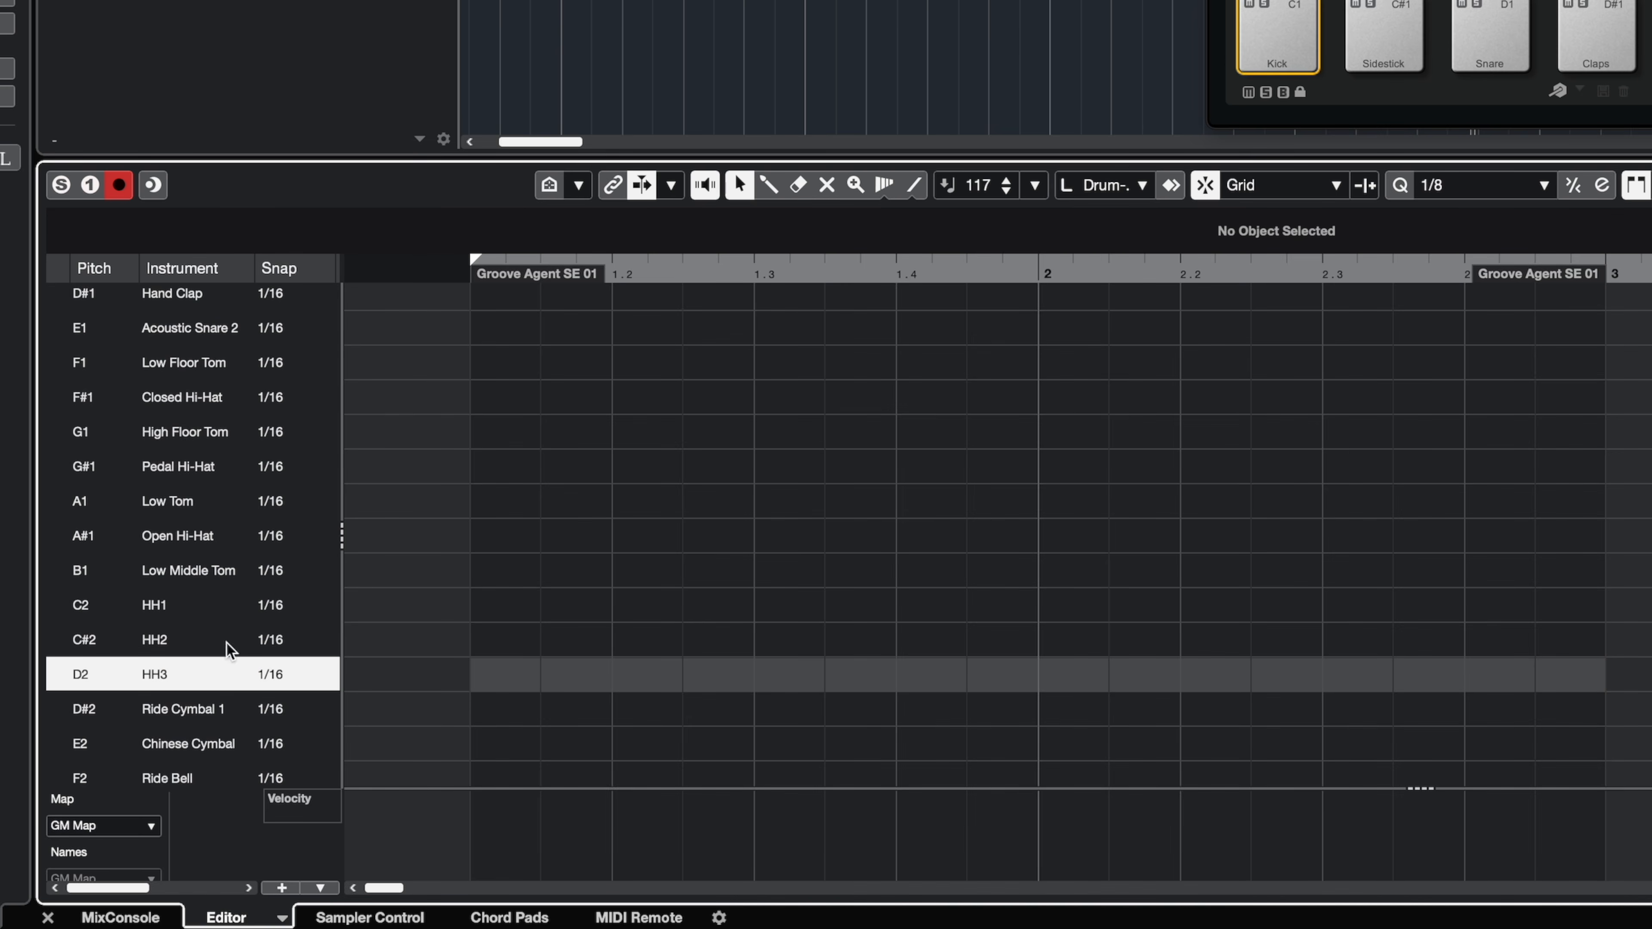
{"action": "scroll", "coordinate": [732, 602], "scroll_direction": "up", "scroll_amount": 3}
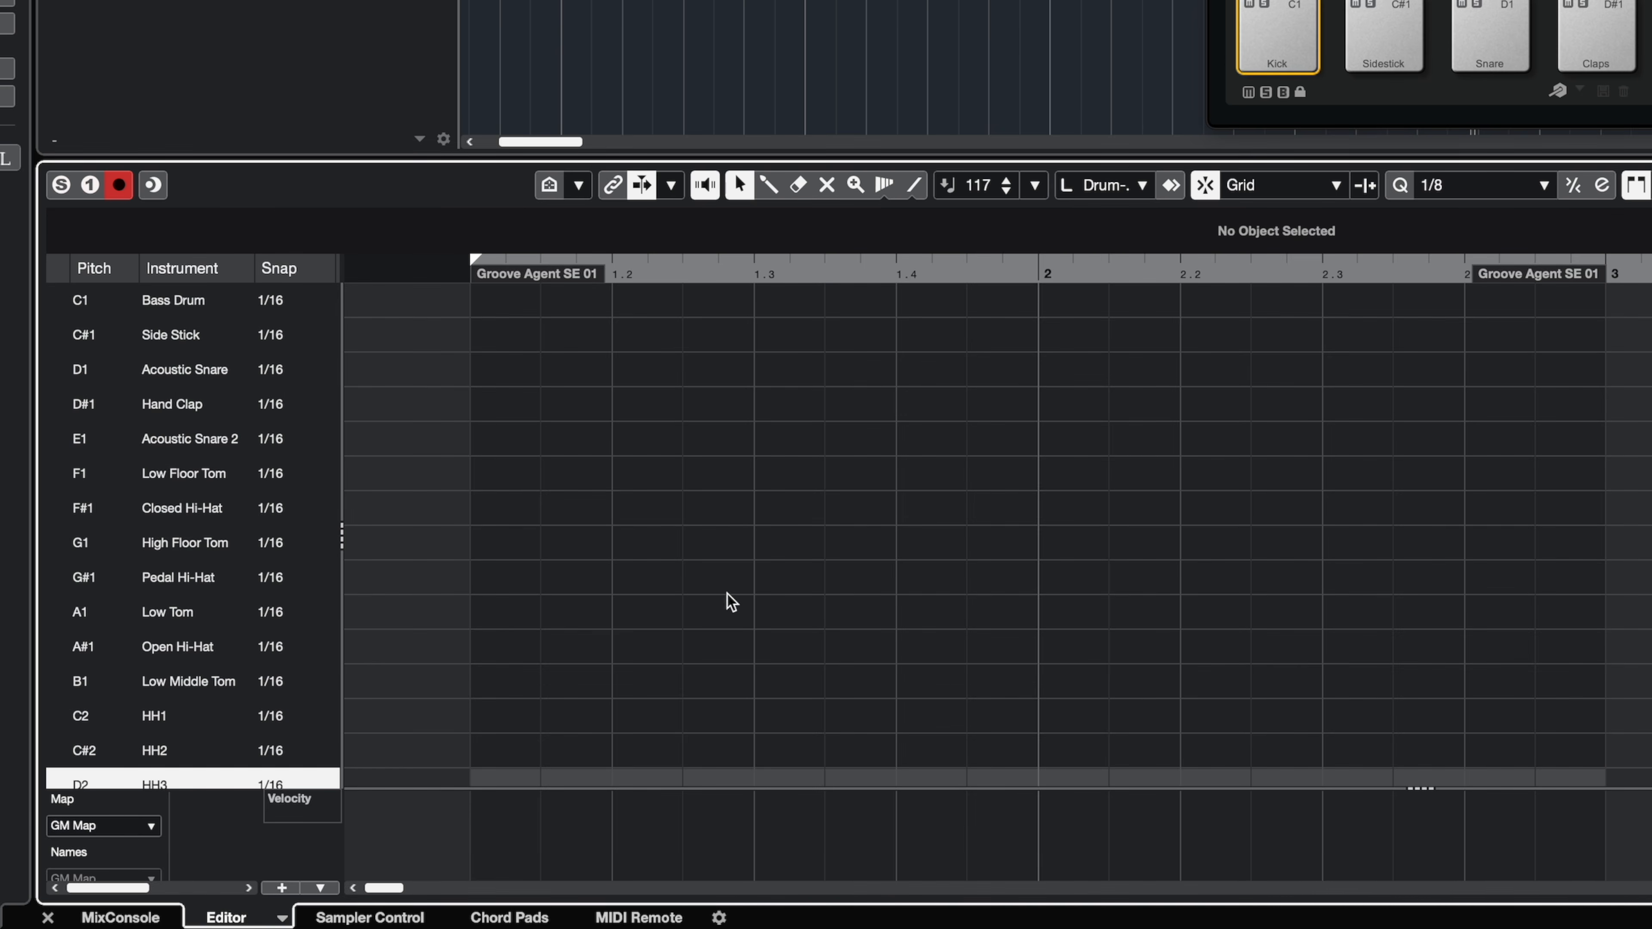
Step: Audition the drum sounds between Bass Drum (C1) and Acoustic Snare 2 (E1) in the drum editor
{"action": "left_click", "coordinate": [58, 305]}
{"action": "left_click", "coordinate": [57, 337]}
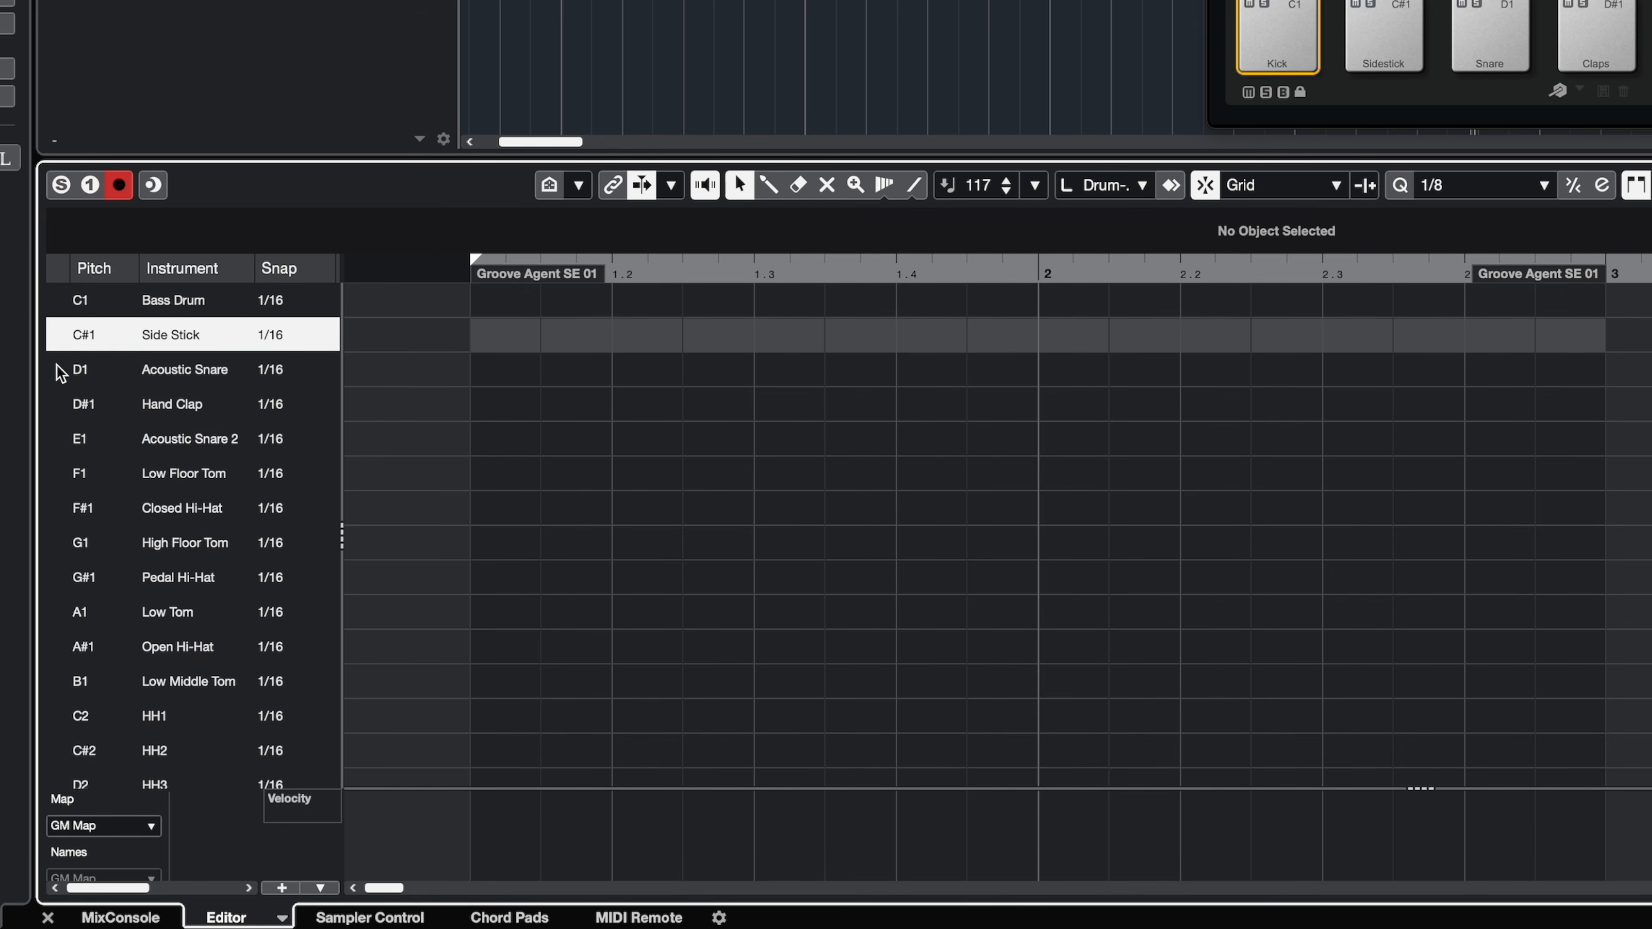
{"action": "left_click", "coordinate": [60, 372]}
{"action": "left_click", "coordinate": [52, 398]}
{"action": "left_click", "coordinate": [50, 439]}
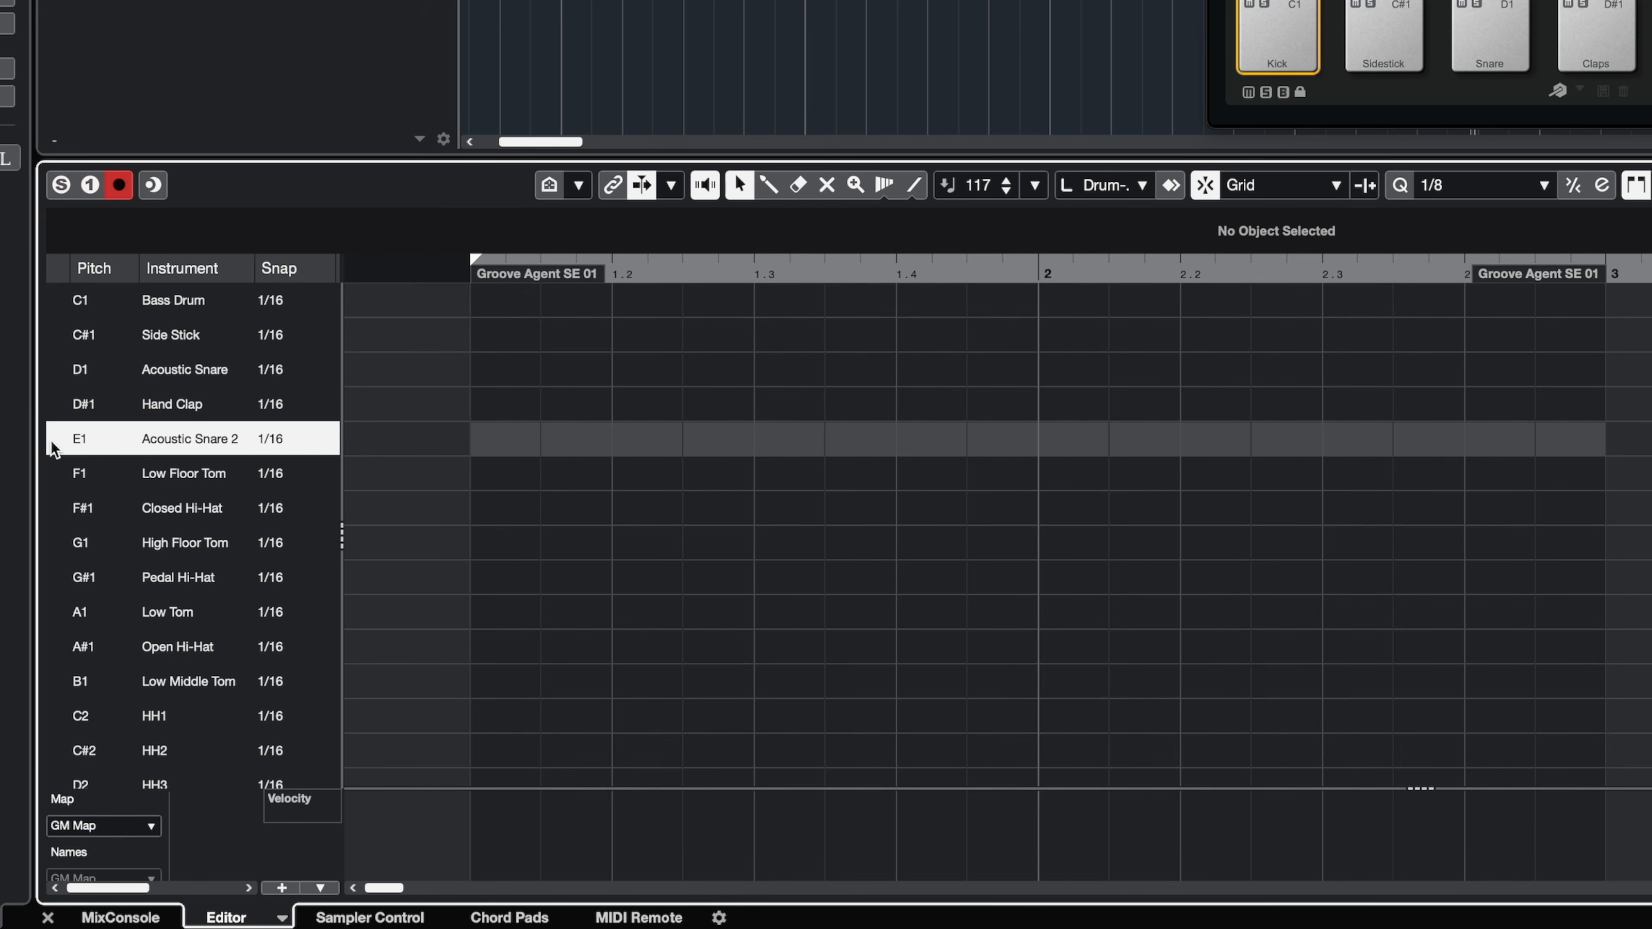
{"action": "left_click", "coordinate": [67, 381]}
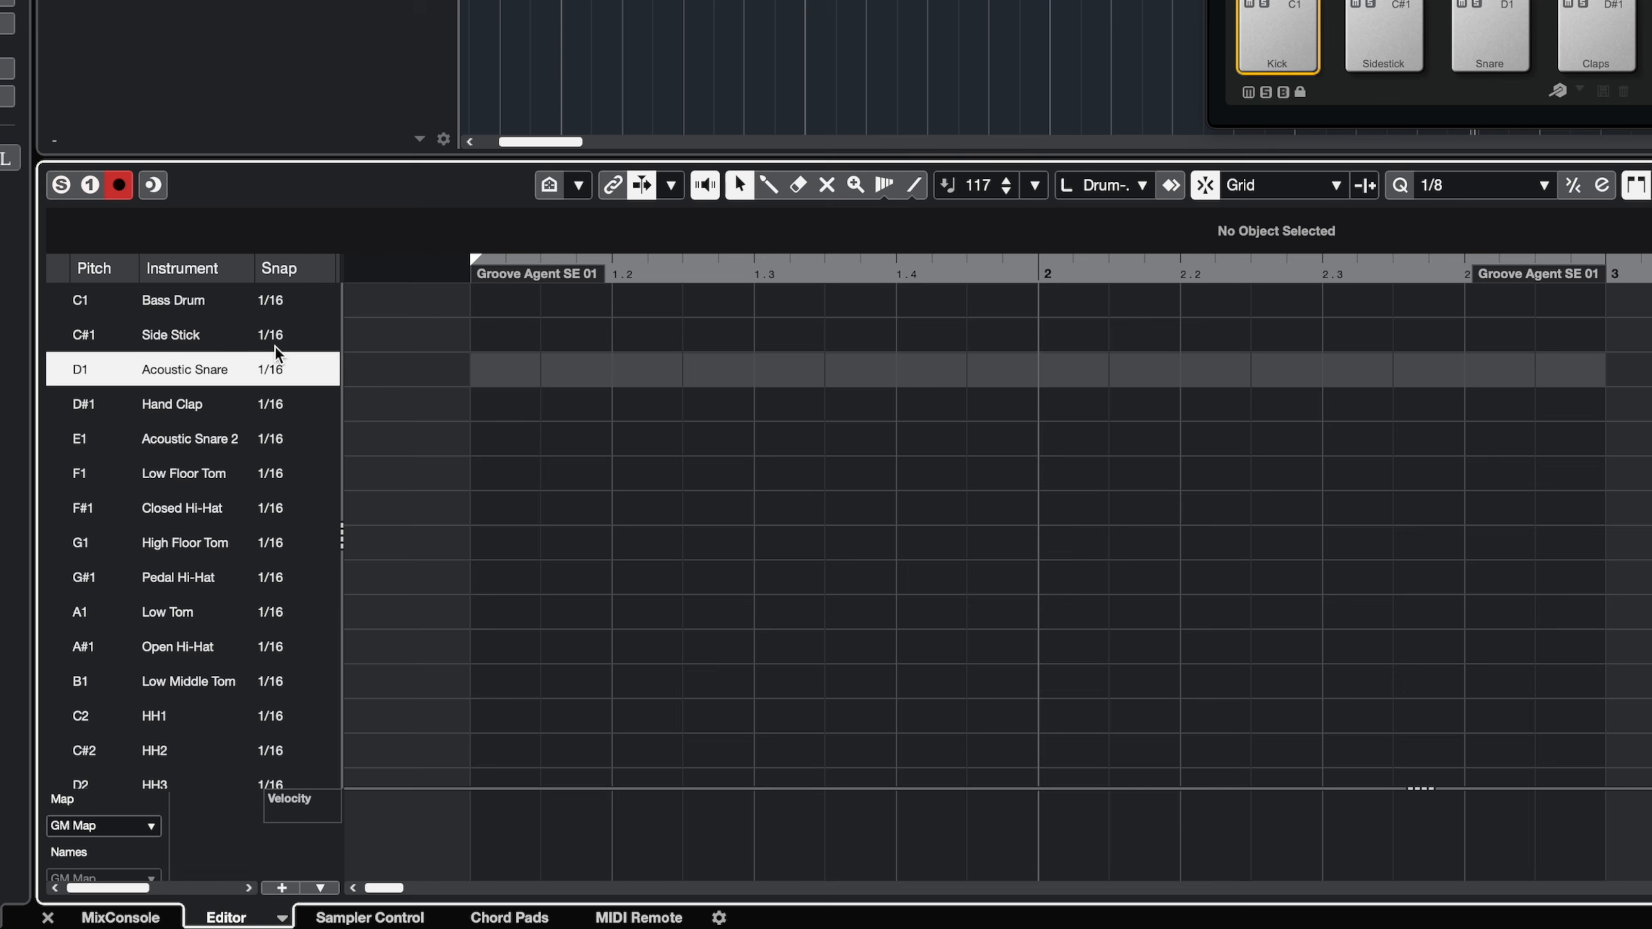
Step: Draw eighth-note HH1 (C2) hits across both bars of the Groove Agent SE 01 part
{"action": "scroll", "coordinate": [542, 426], "scroll_direction": "down", "scroll_amount": 6}
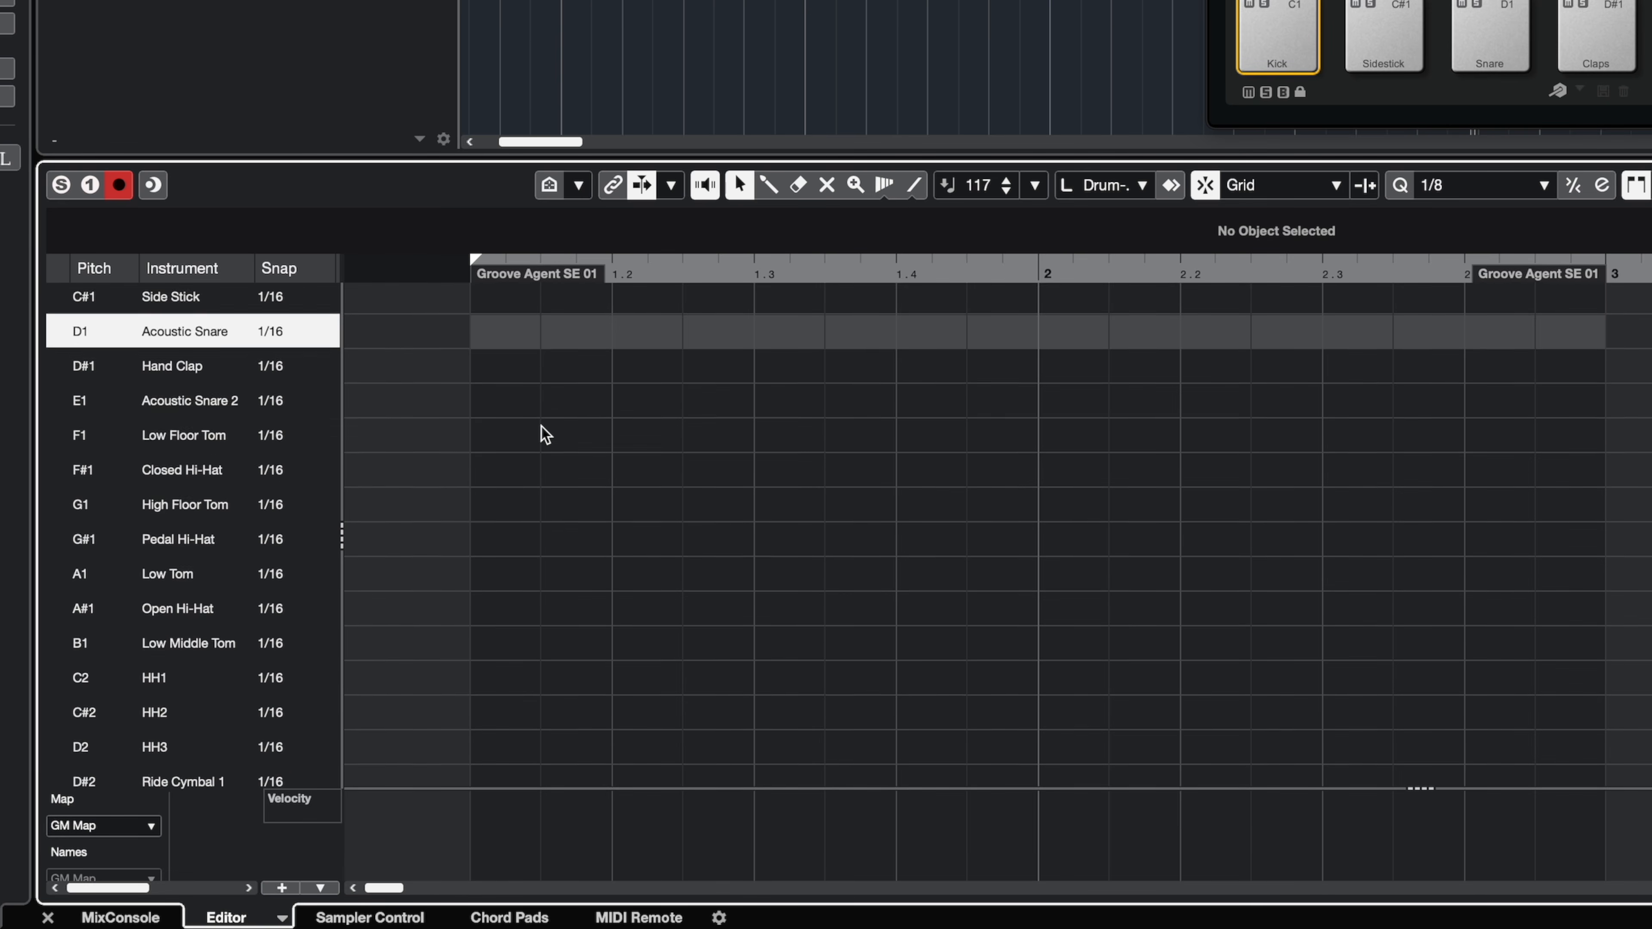
{"action": "scroll", "coordinate": [540, 427], "scroll_direction": "down", "scroll_amount": 1}
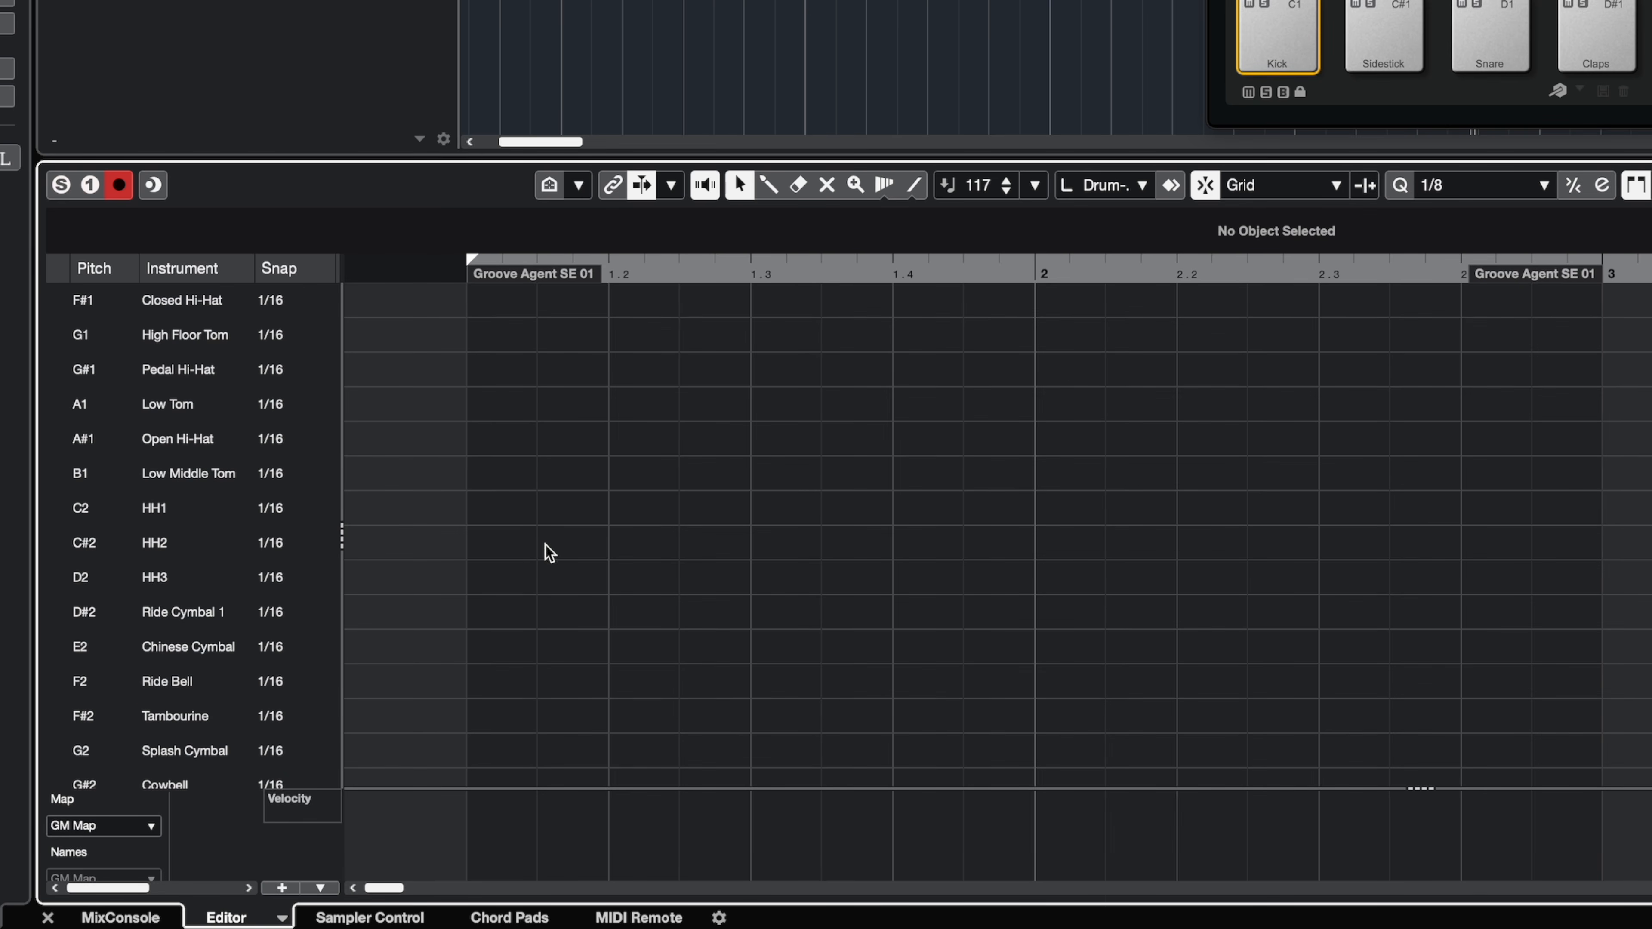
{"action": "right_click", "coordinate": [478, 518]}
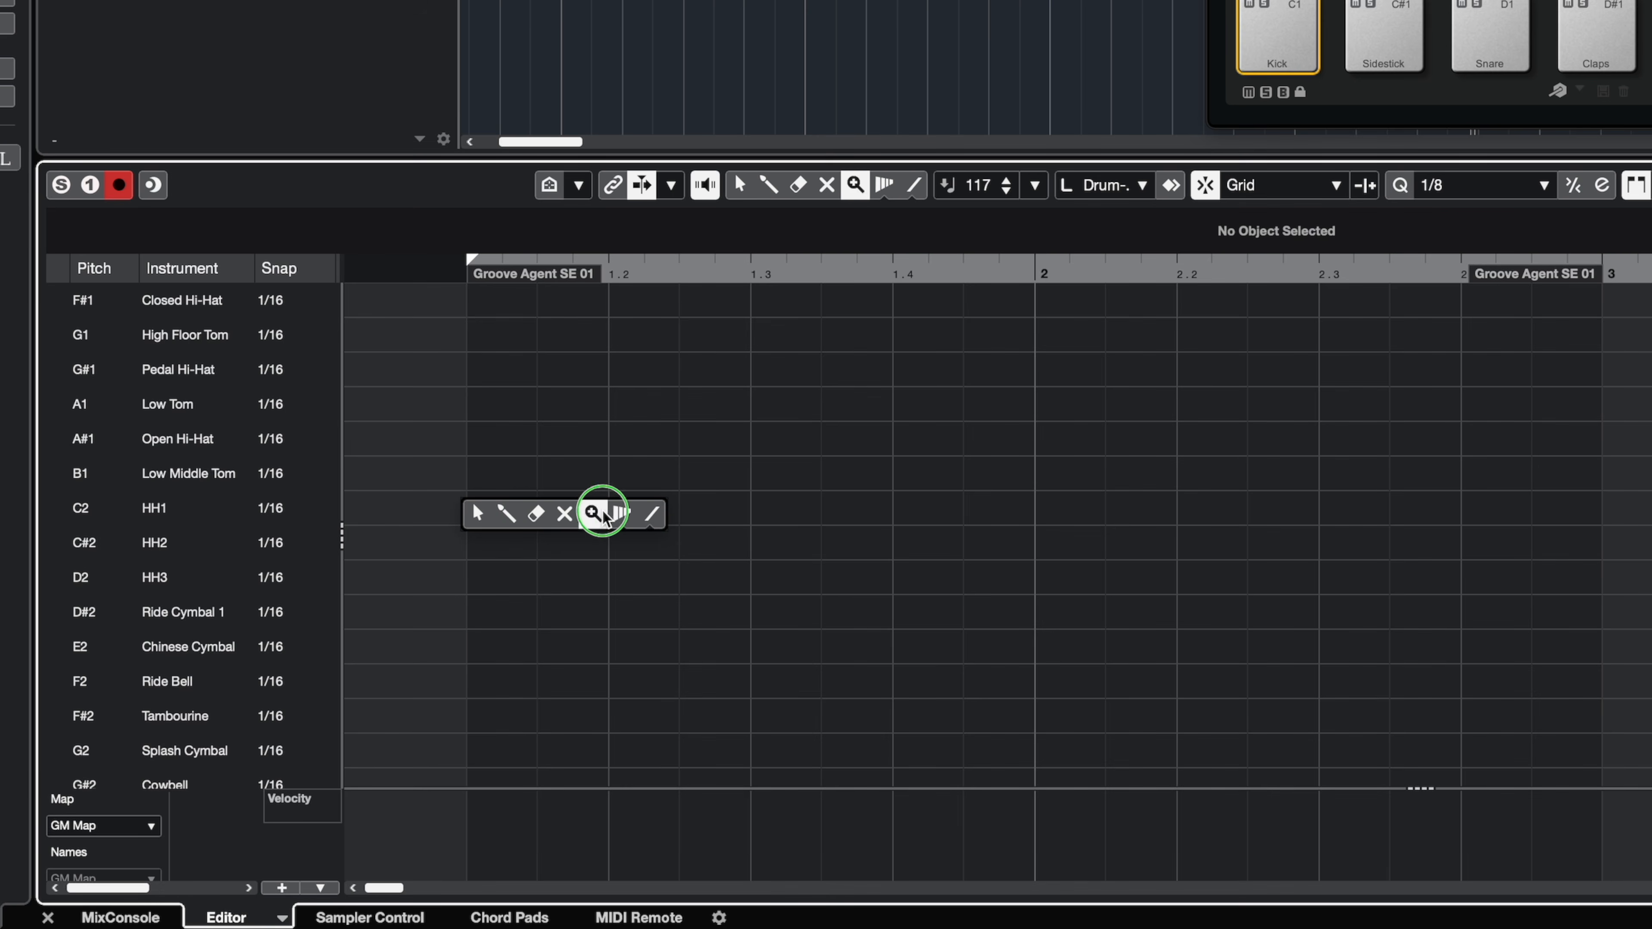
{"action": "left_click", "coordinate": [518, 519]}
{"action": "mouse_move", "coordinate": [469, 509]}
{"action": "left_mouse_down"}
{"action": "mouse_move", "coordinate": [1542, 506]}
{"action": "mouse_move", "coordinate": [1509, 509]}
{"action": "left_mouse_up"}
{"action": "scroll", "coordinate": [1061, 478], "scroll_direction": "up", "scroll_amount": 4}
{"action": "scroll", "coordinate": [1060, 479], "scroll_direction": "up", "scroll_amount": 2}
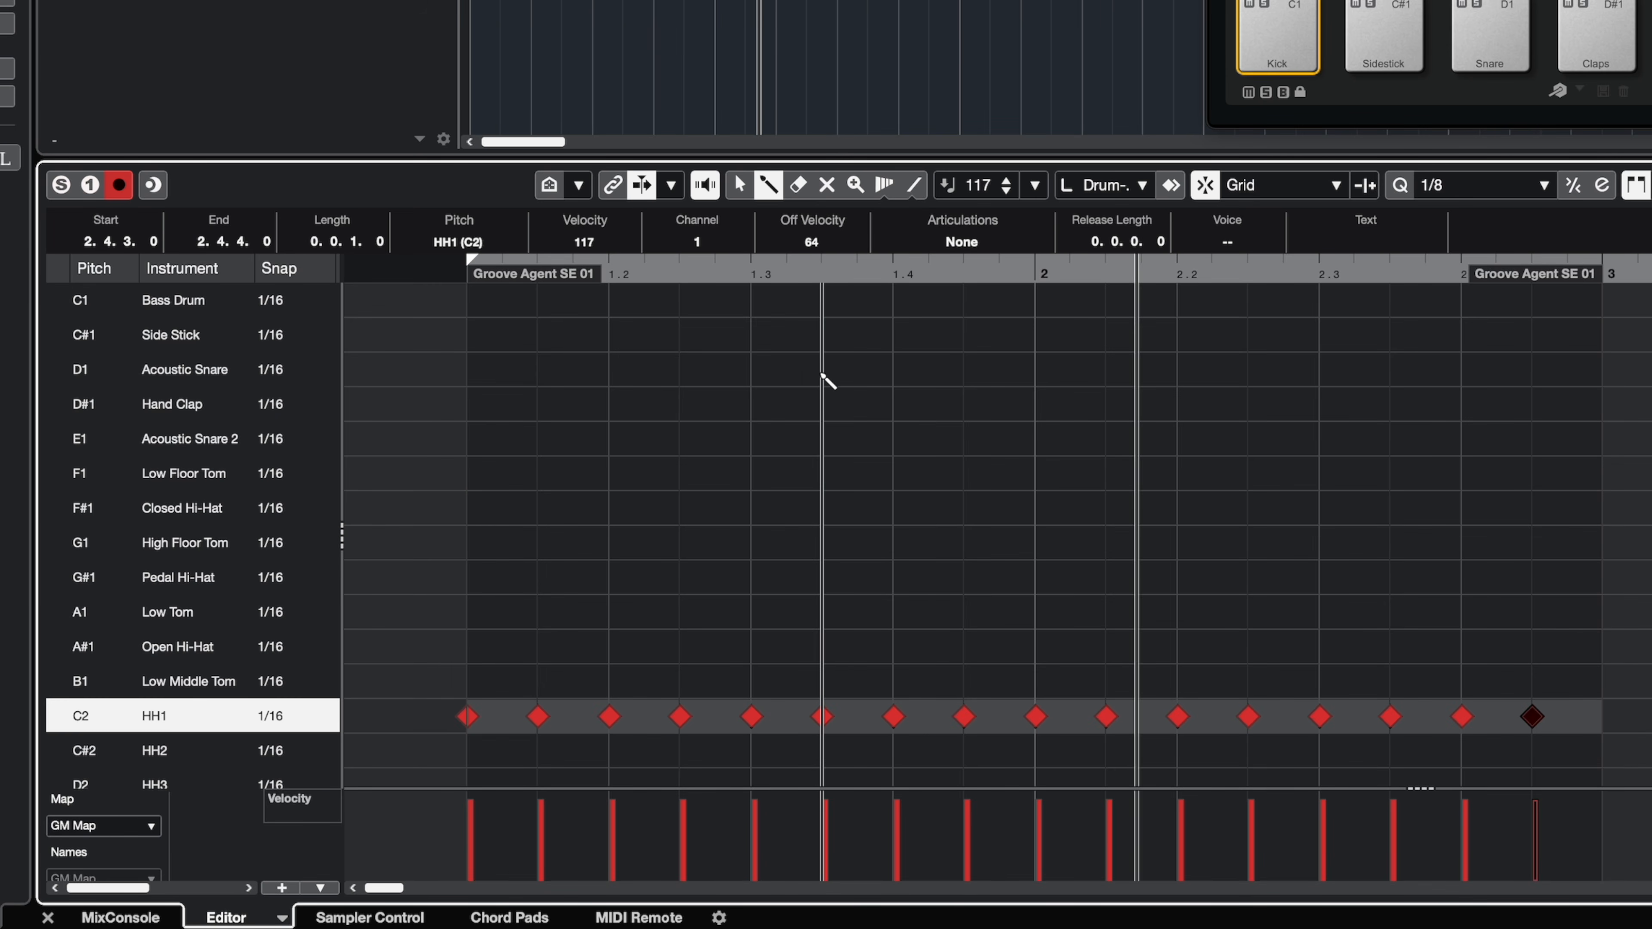
Step: Set the quantize value to 1/16 and add a Bass Drum hit on beat 1.1 and Acoustic Snare hits on 1.2 and 1.4
{"action": "left_click", "coordinate": [1472, 193]}
{"action": "left_click", "coordinate": [1473, 207]}
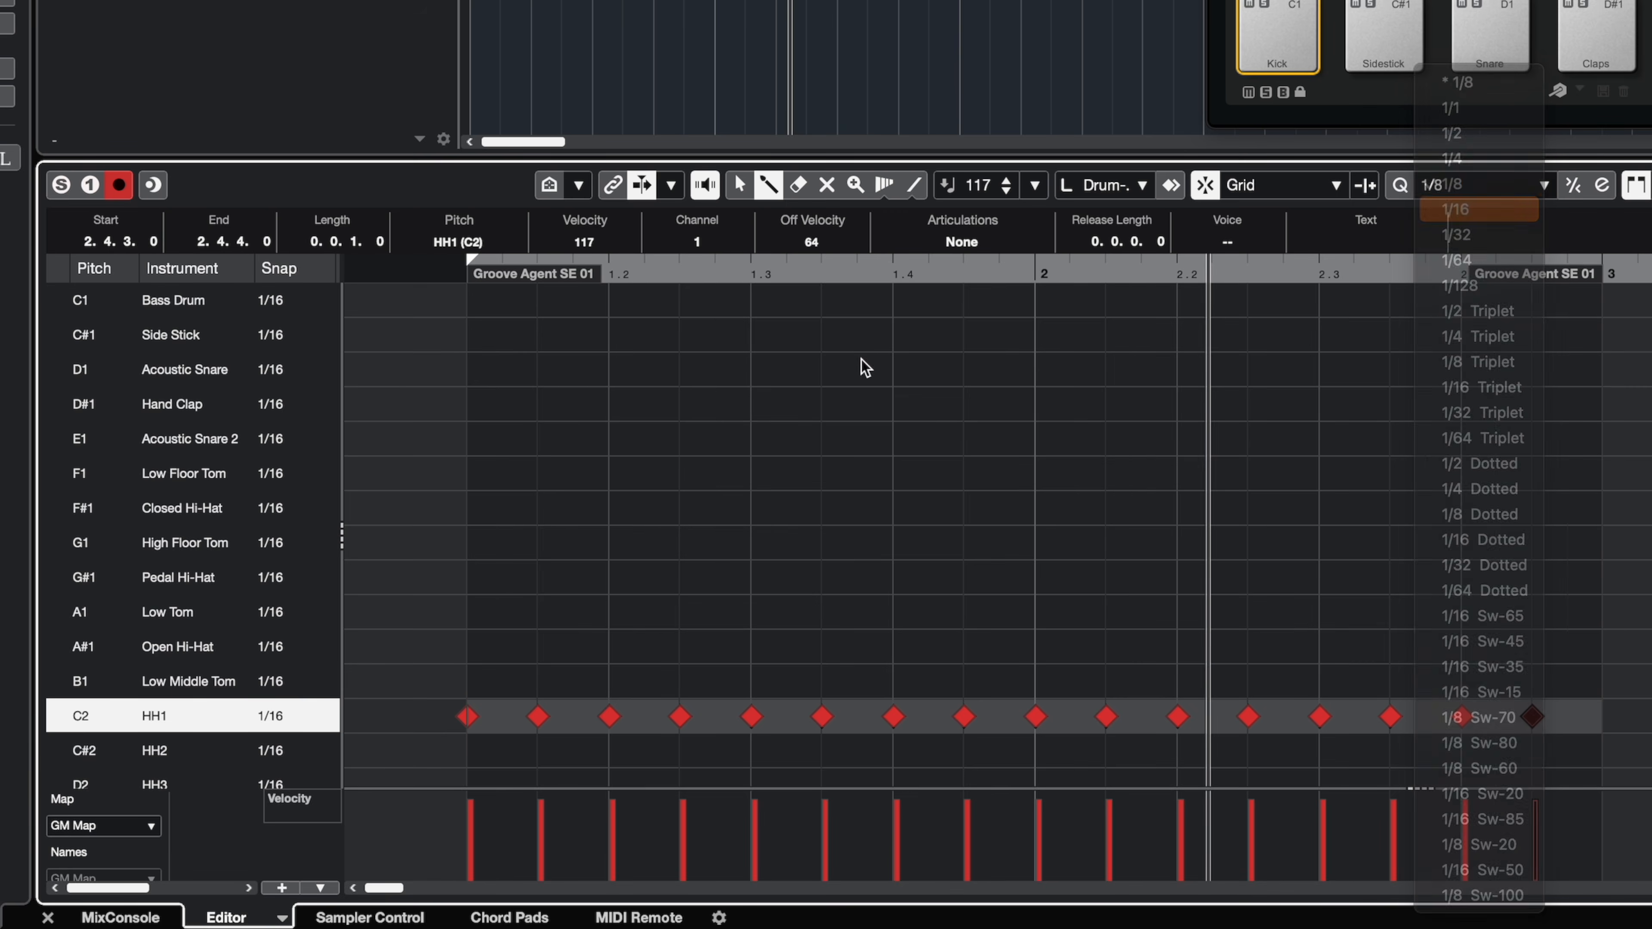
{"action": "left_click", "coordinate": [468, 302]}
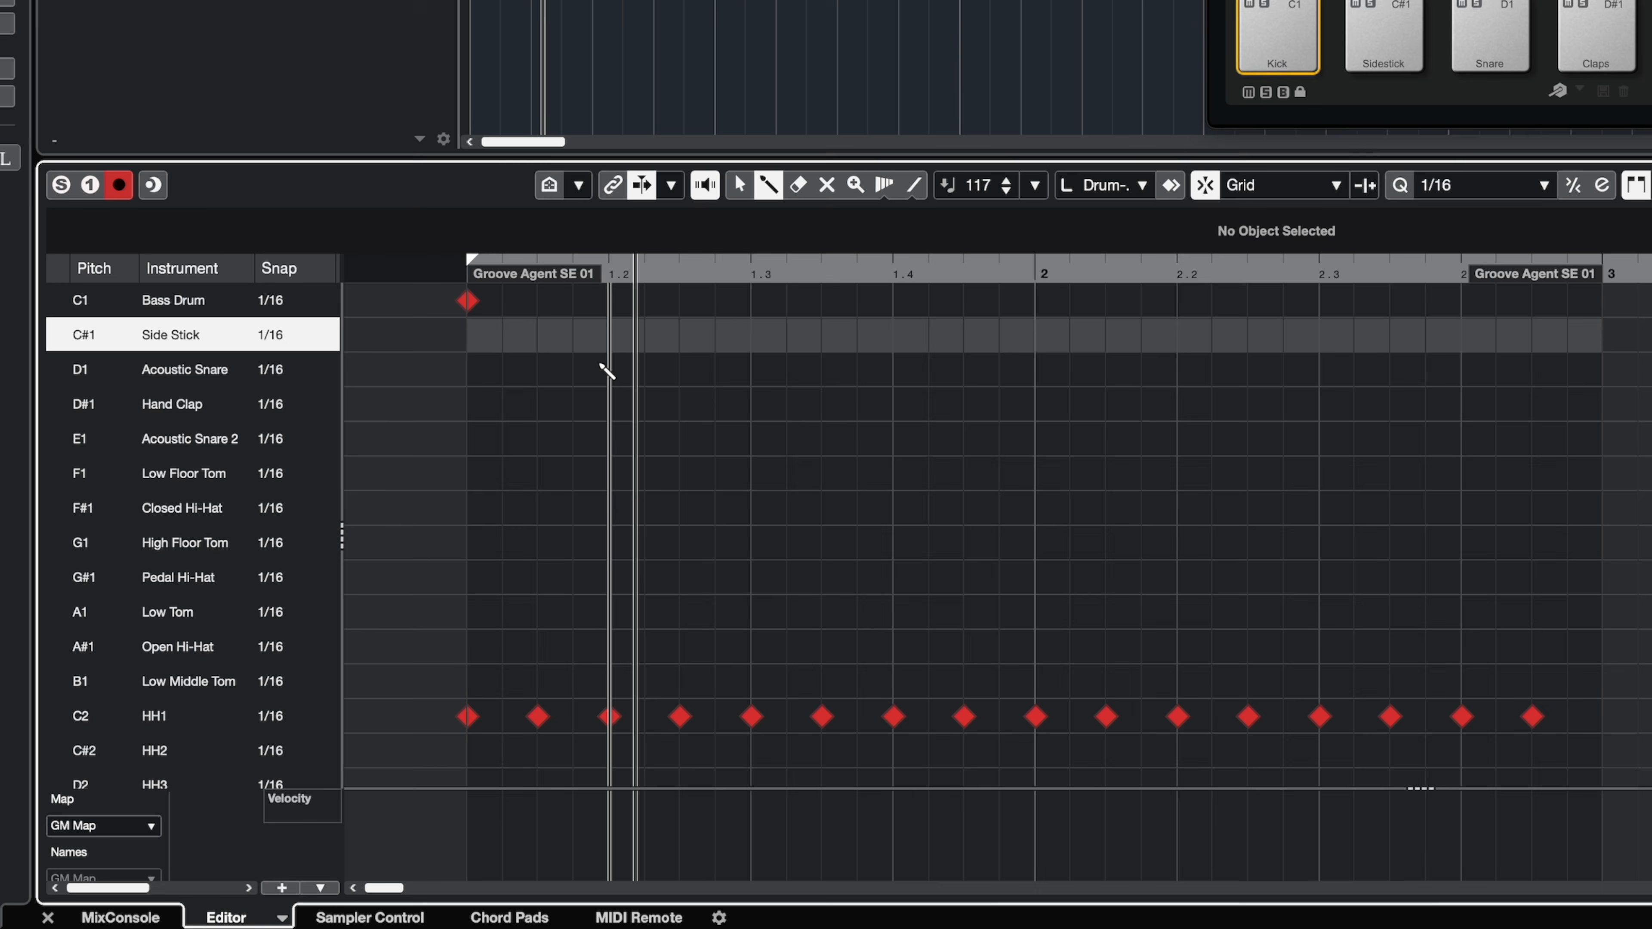
{"action": "left_click", "coordinate": [609, 369]}
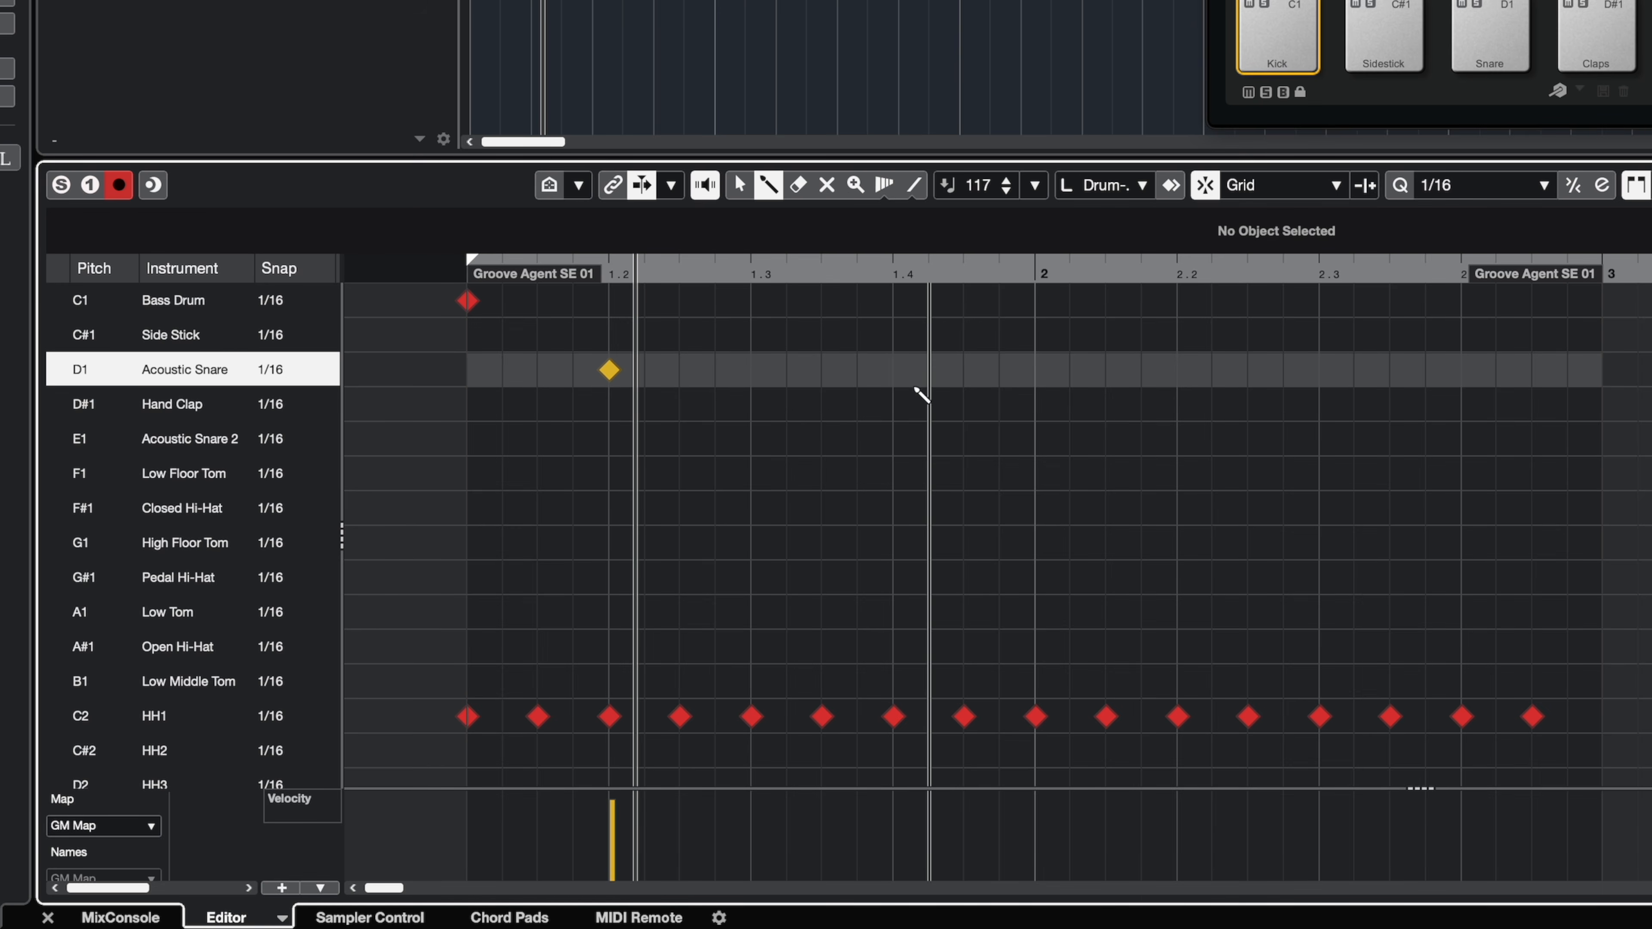
{"action": "left_click", "coordinate": [894, 371]}
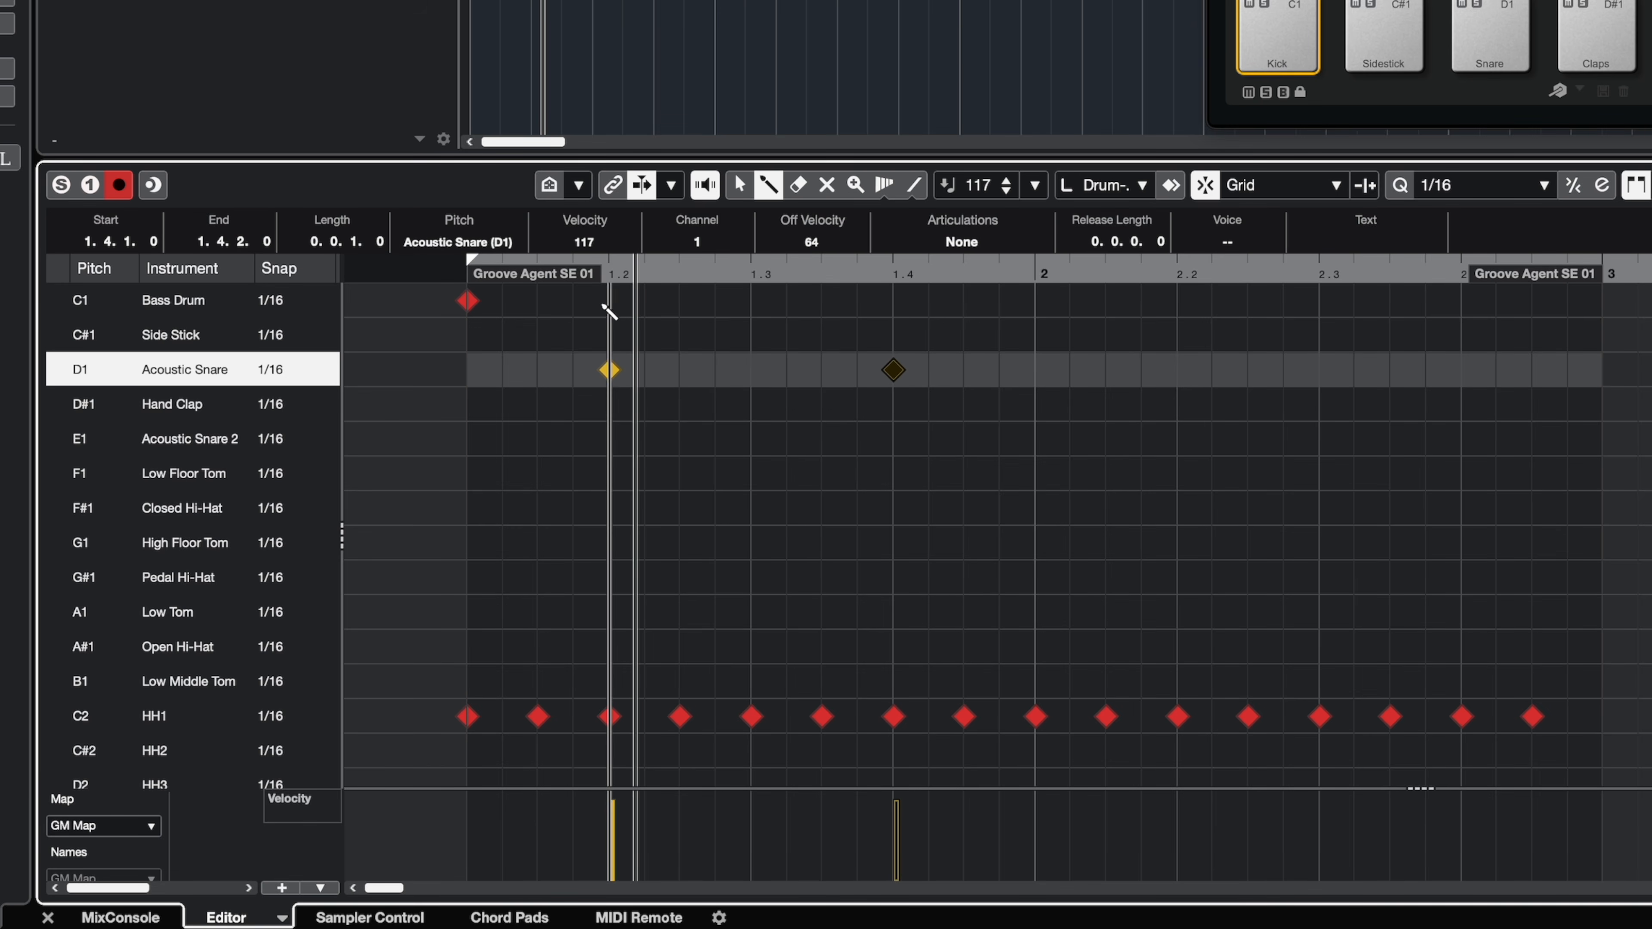
Step: Add Bass Drum hits at 1.1.4, 1.3.3 and 1.4.2, and play the beat back
{"action": "left_click", "coordinate": [572, 301]}
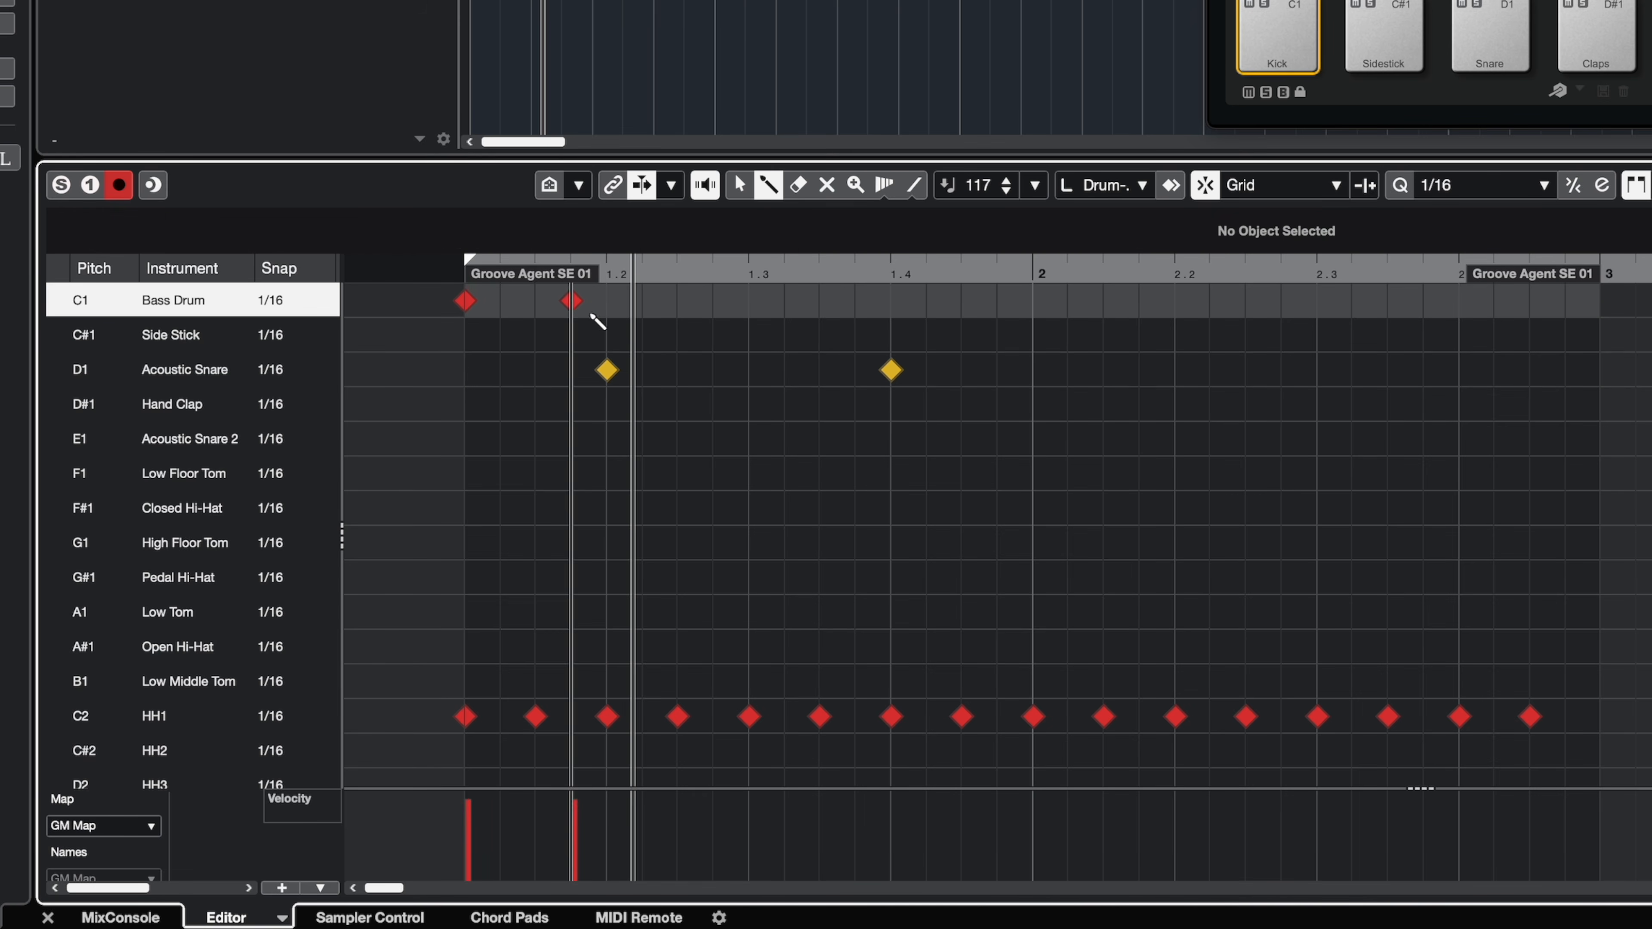
{"action": "key", "text": "space"}
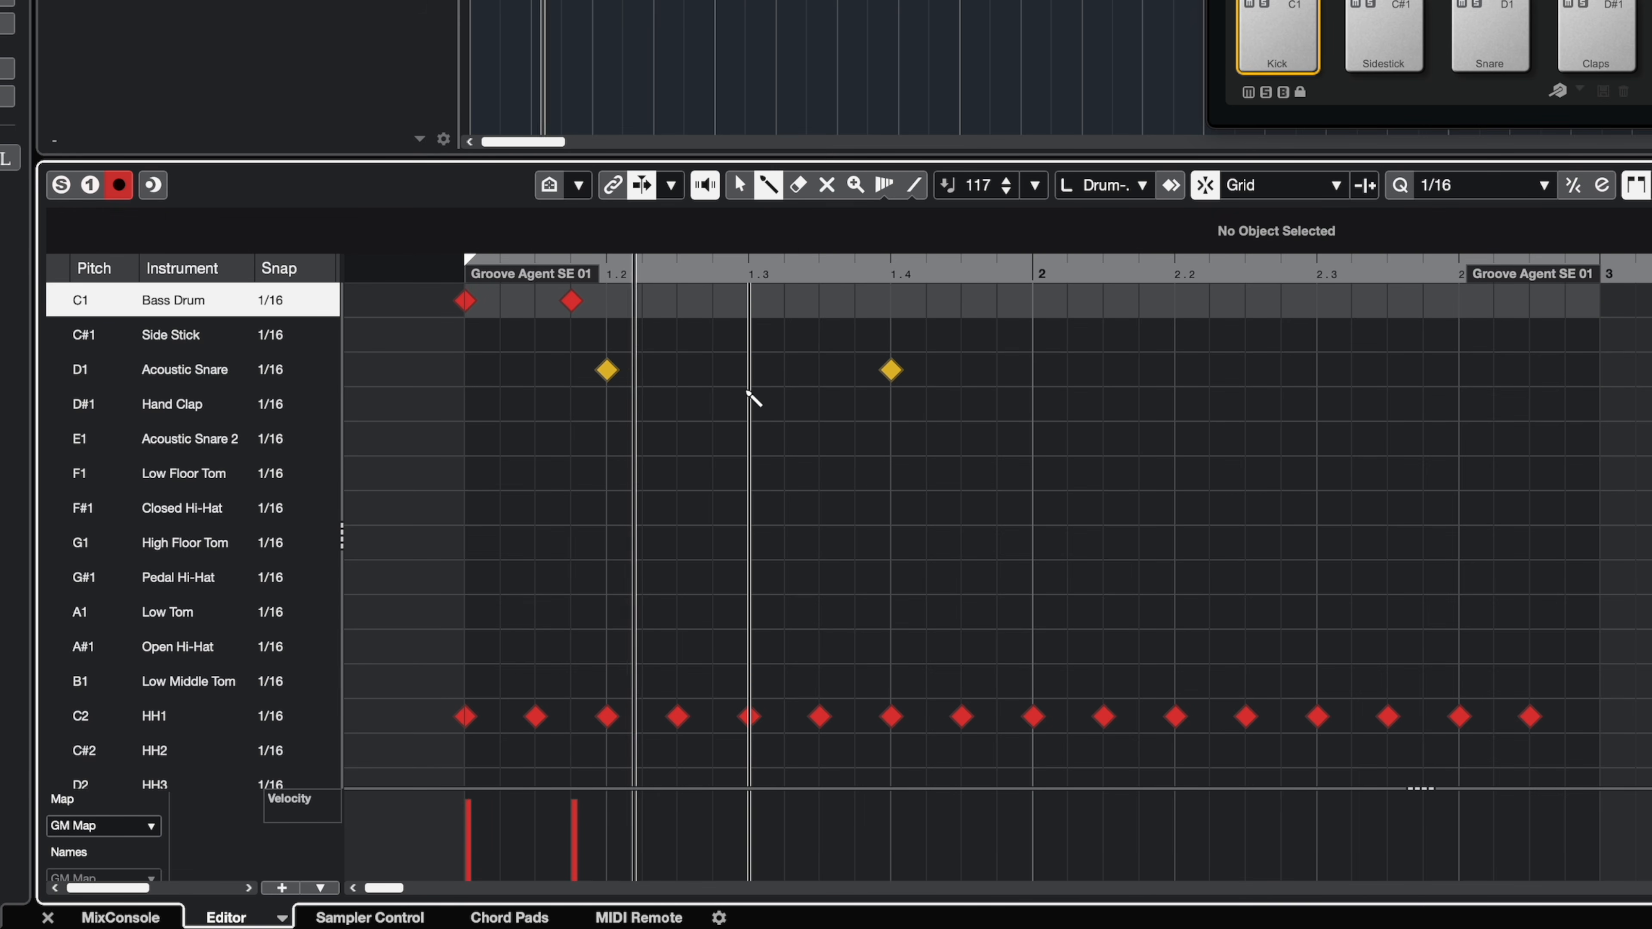
{"action": "left_click", "coordinate": [820, 301]}
{"action": "left_click", "coordinate": [926, 300]}
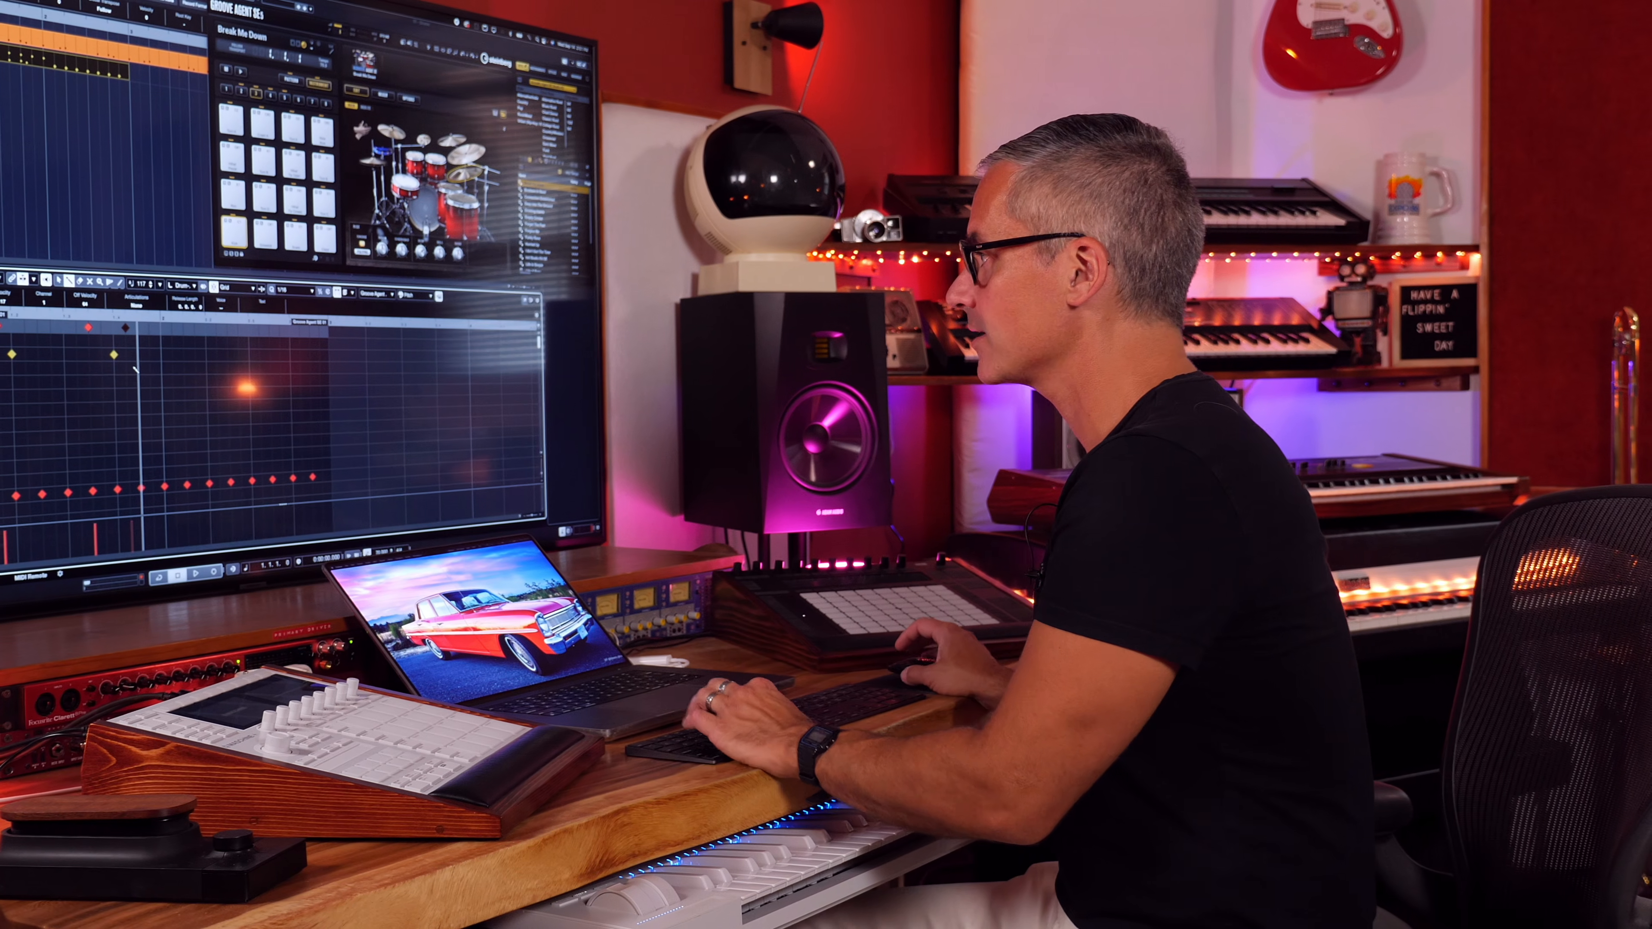
{"action": "key", "text": "space"}
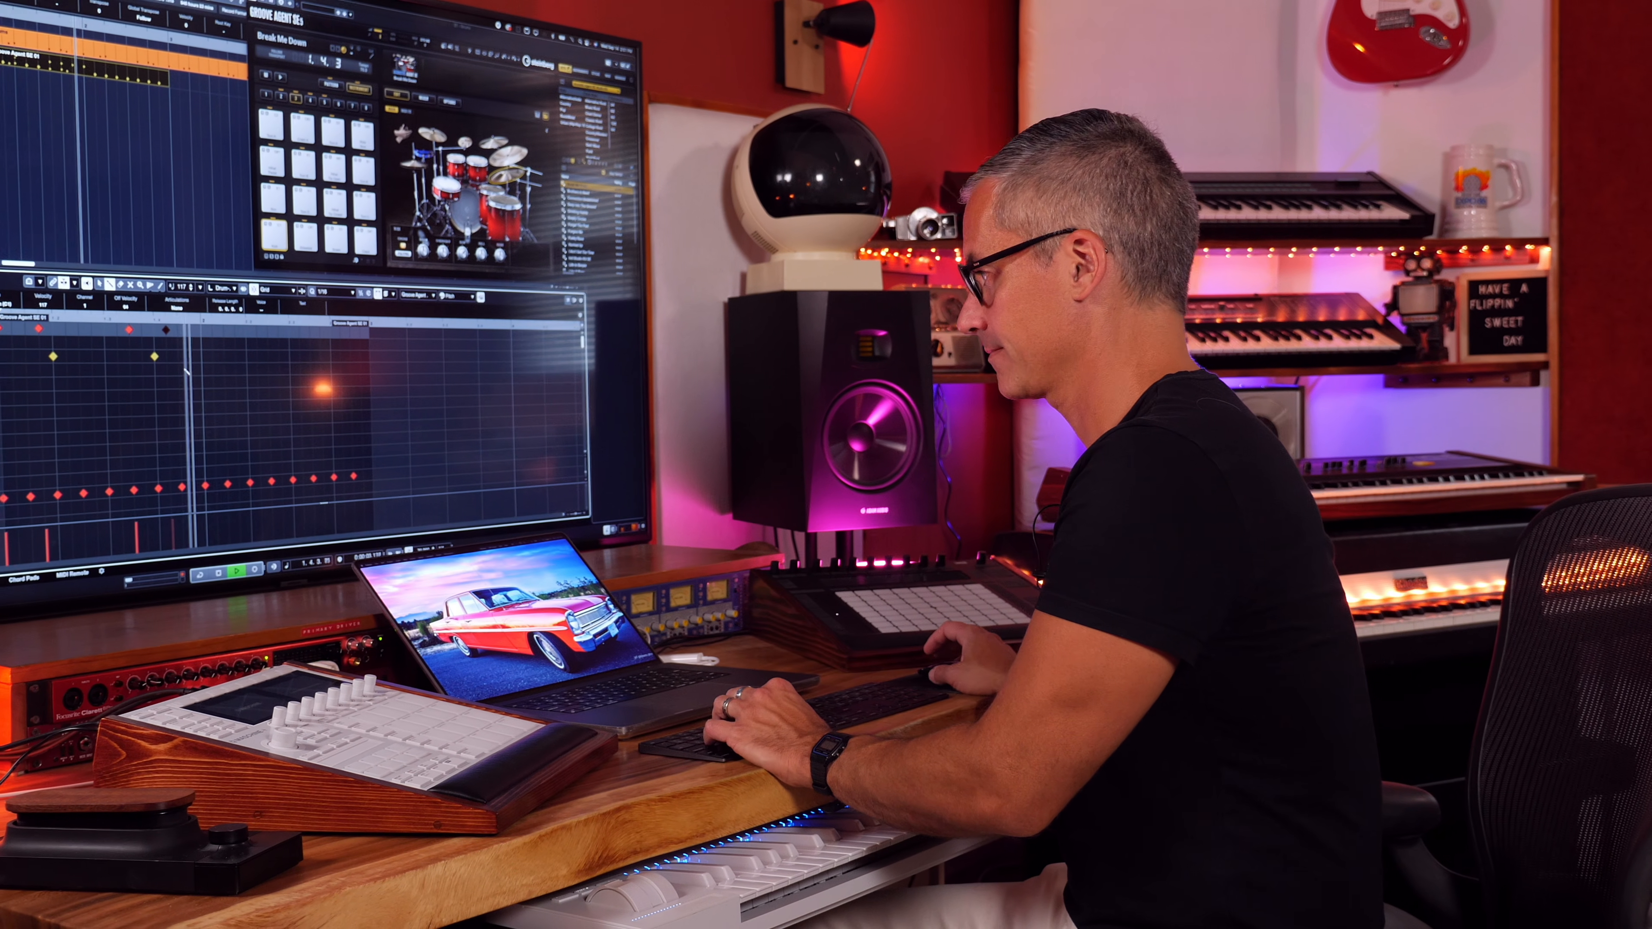
{"action": "key", "text": "space"}
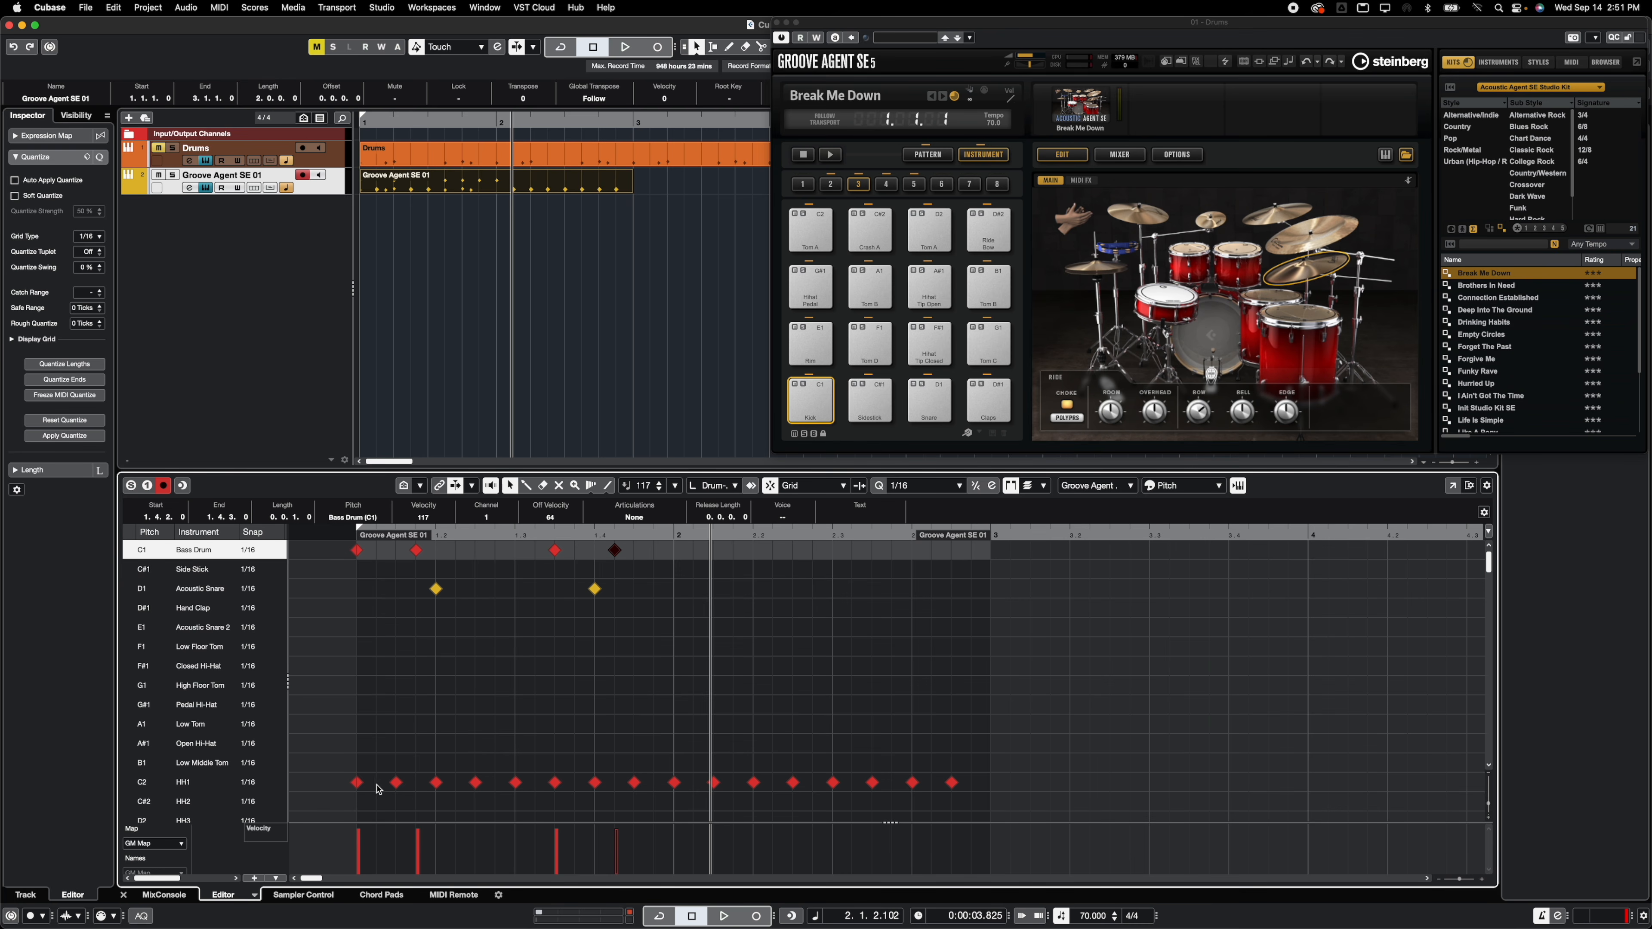
Step: Replace the HH1 eighth notes with sixteenth-note hits across bar 1 in alternating loud and soft velocities, and play the beat
{"action": "left_click_drag", "start_coordinate": [993, 769], "coordinate": [325, 806]}
{"action": "key", "text": "Delete"}
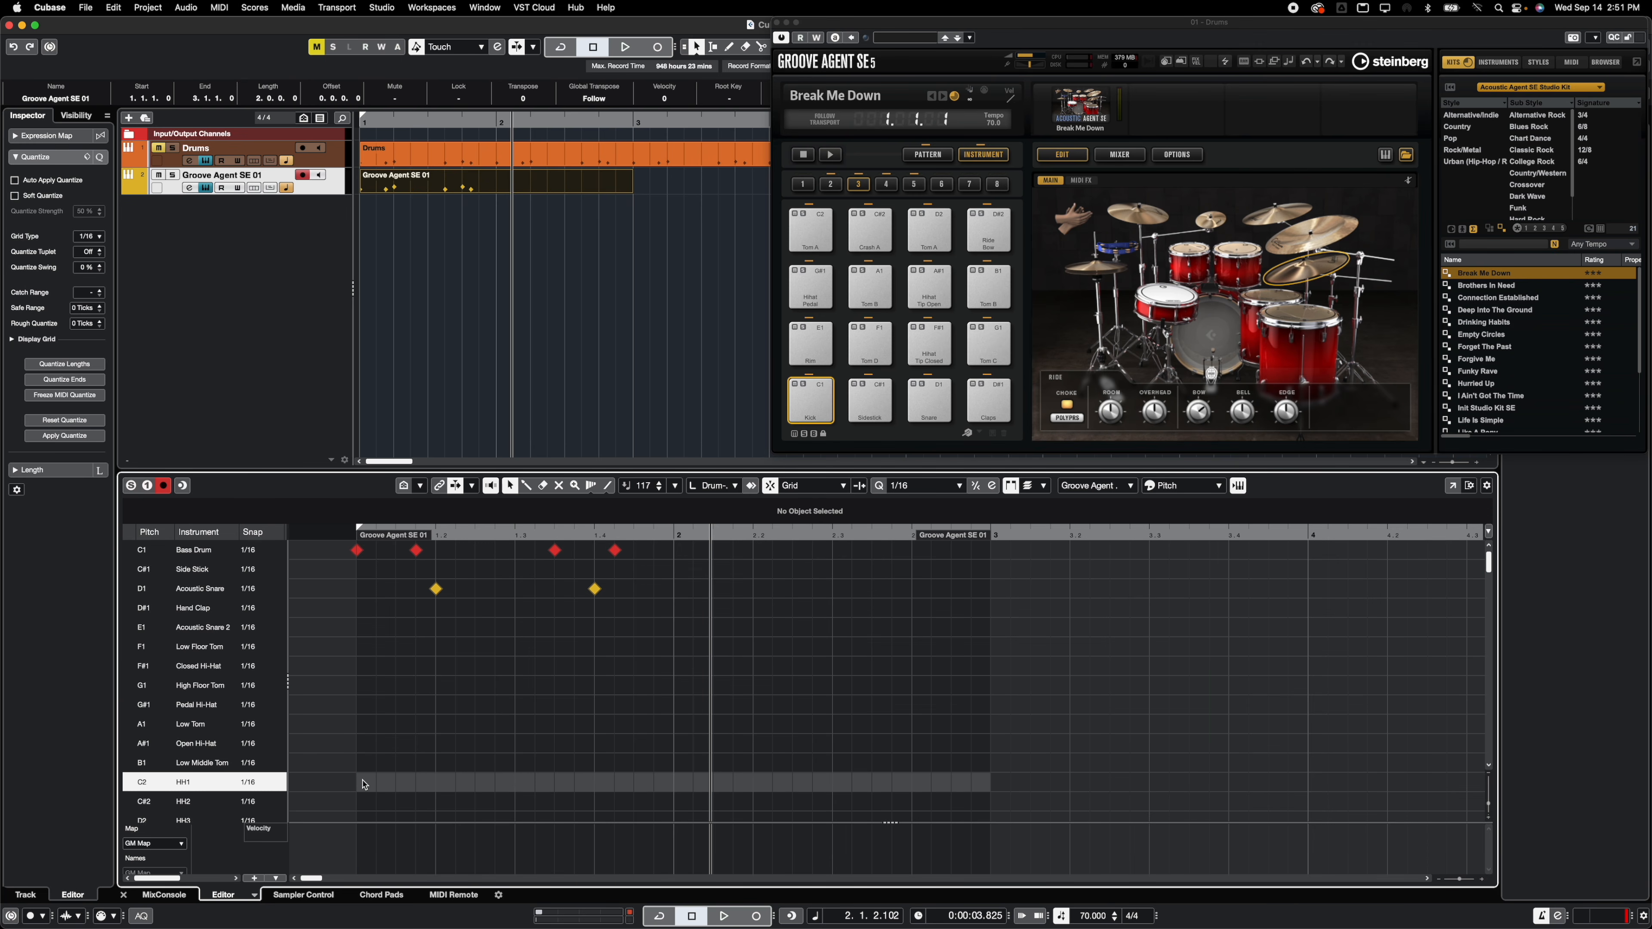
{"action": "key", "text": "8"}
{"action": "left_click_drag", "start_coordinate": [363, 784], "coordinate": [426, 787]}
{"action": "key", "text": "space"}
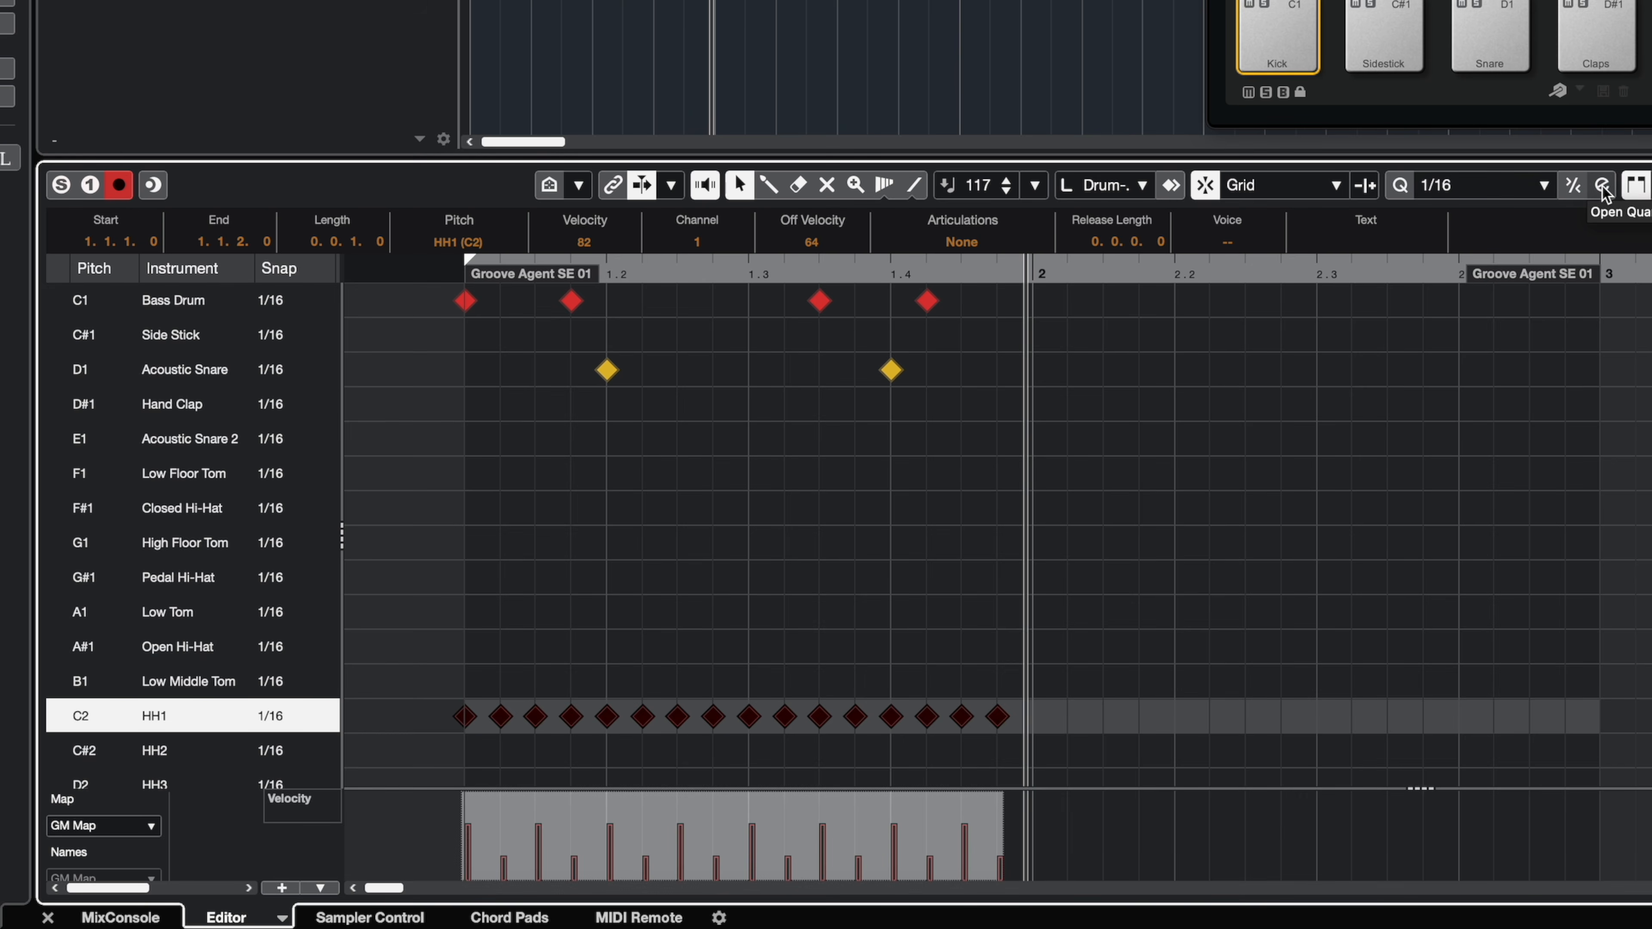
Step: Open the Quantize Panel, set the swing to 100% and quantize the selected HH1 hits
{"action": "left_click", "coordinate": [1603, 188]}
{"action": "left_click_drag", "start_coordinate": [1028, 3], "coordinate": [1303, 241]}
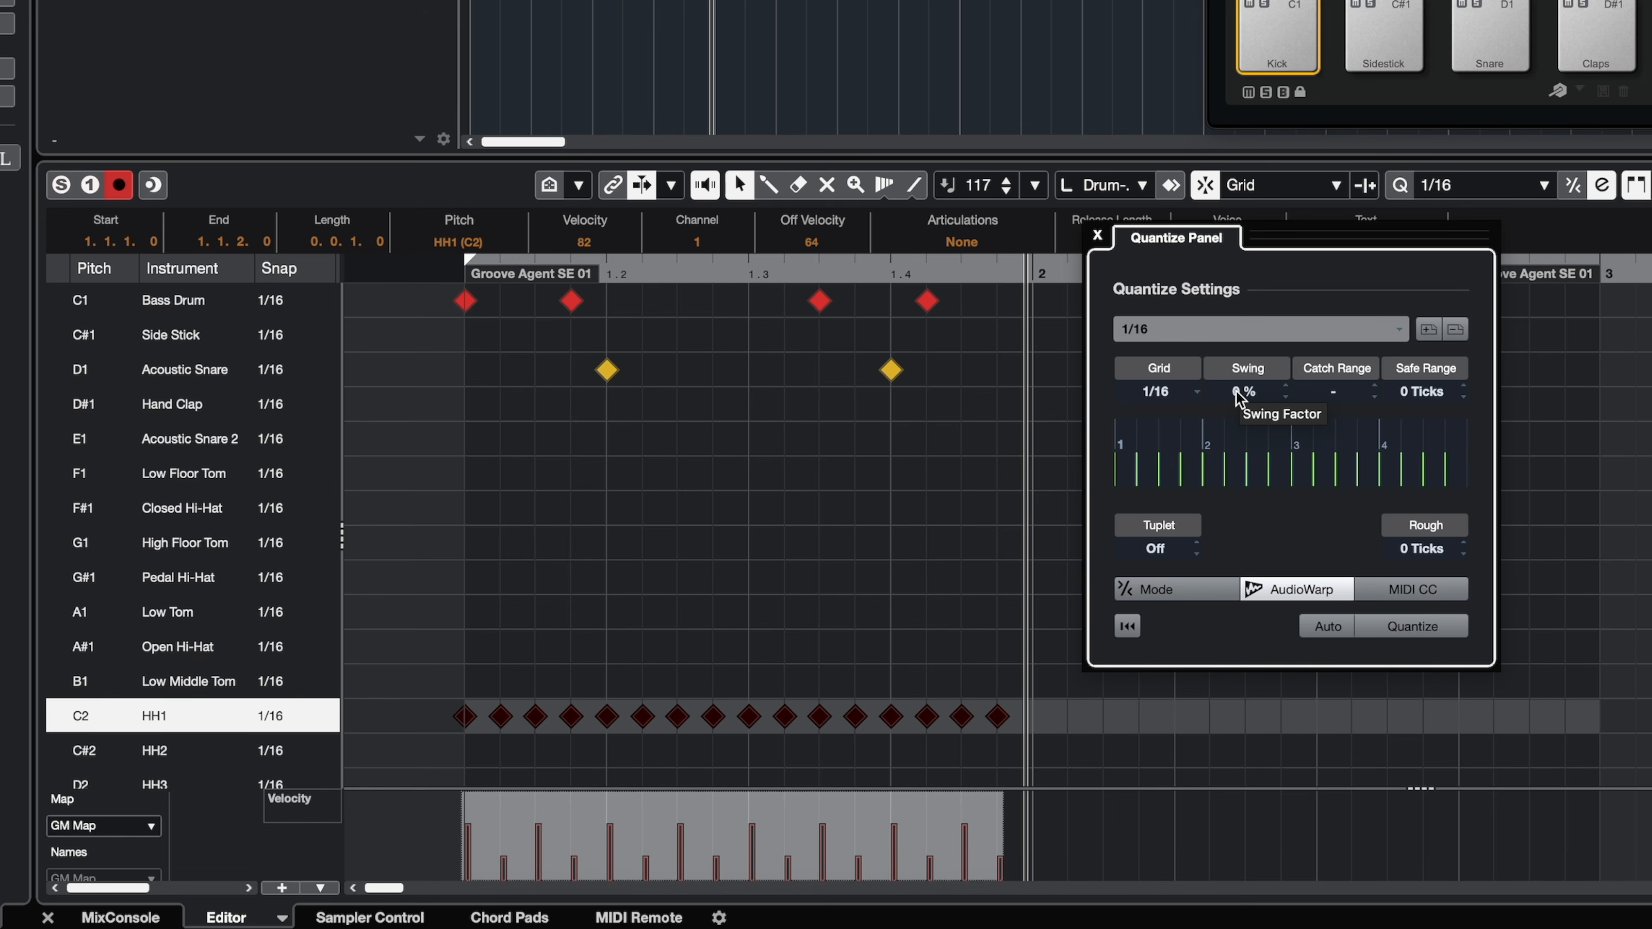
{"action": "double_click", "coordinate": [1238, 392]}
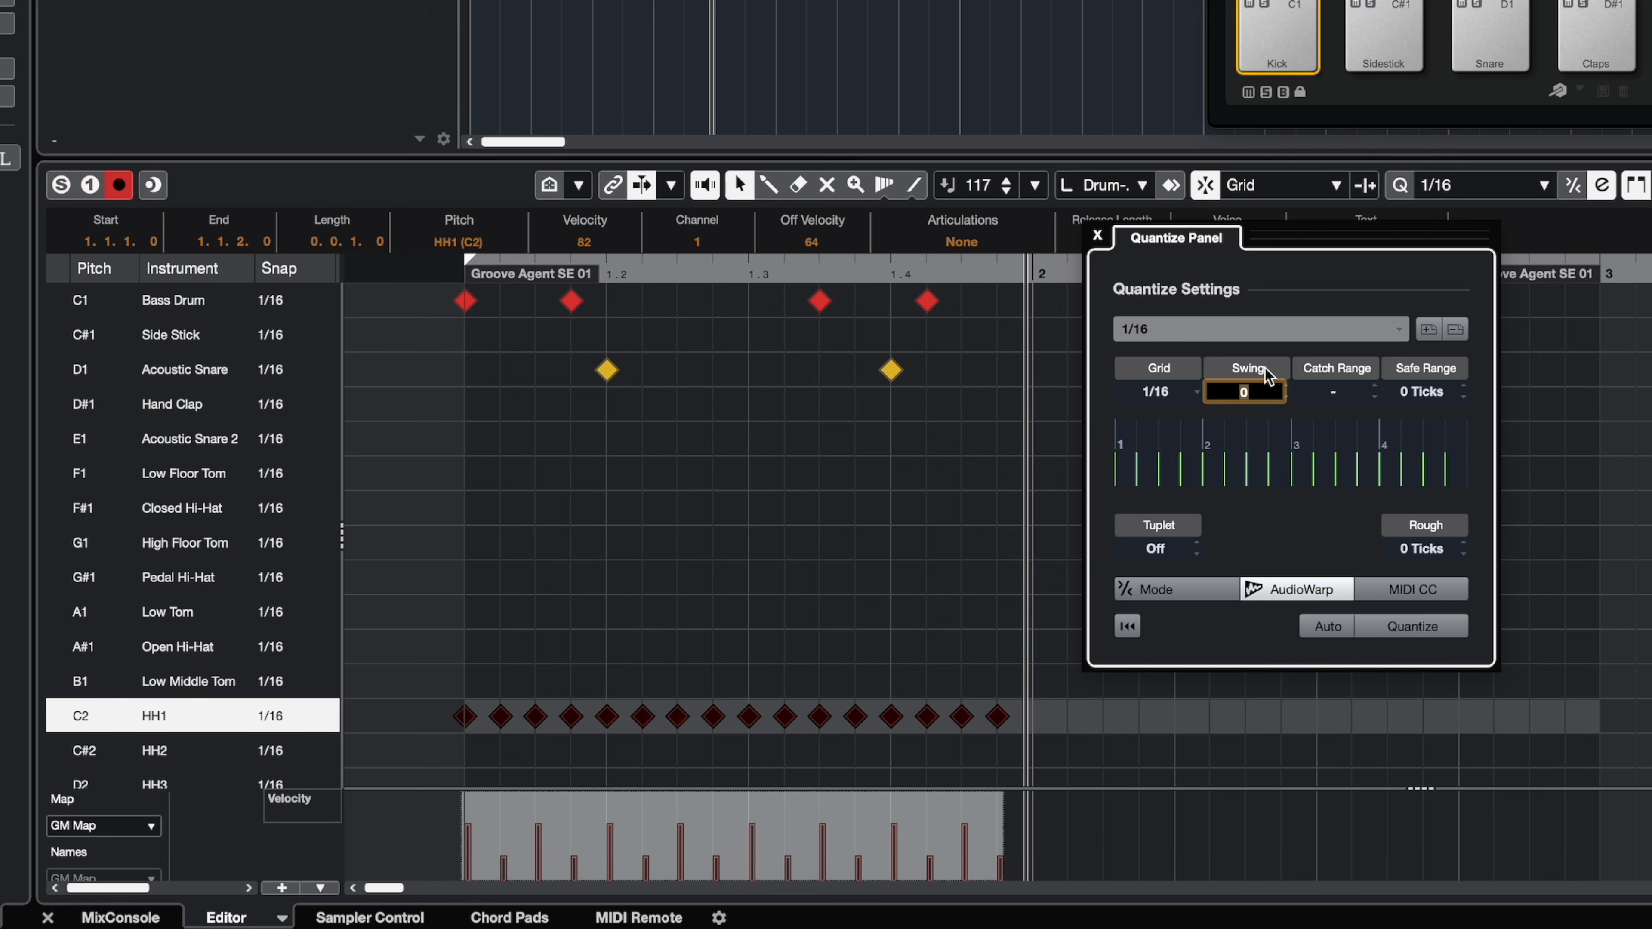
{"action": "double_click", "coordinate": [1238, 392]}
{"action": "key", "text": "Return"}
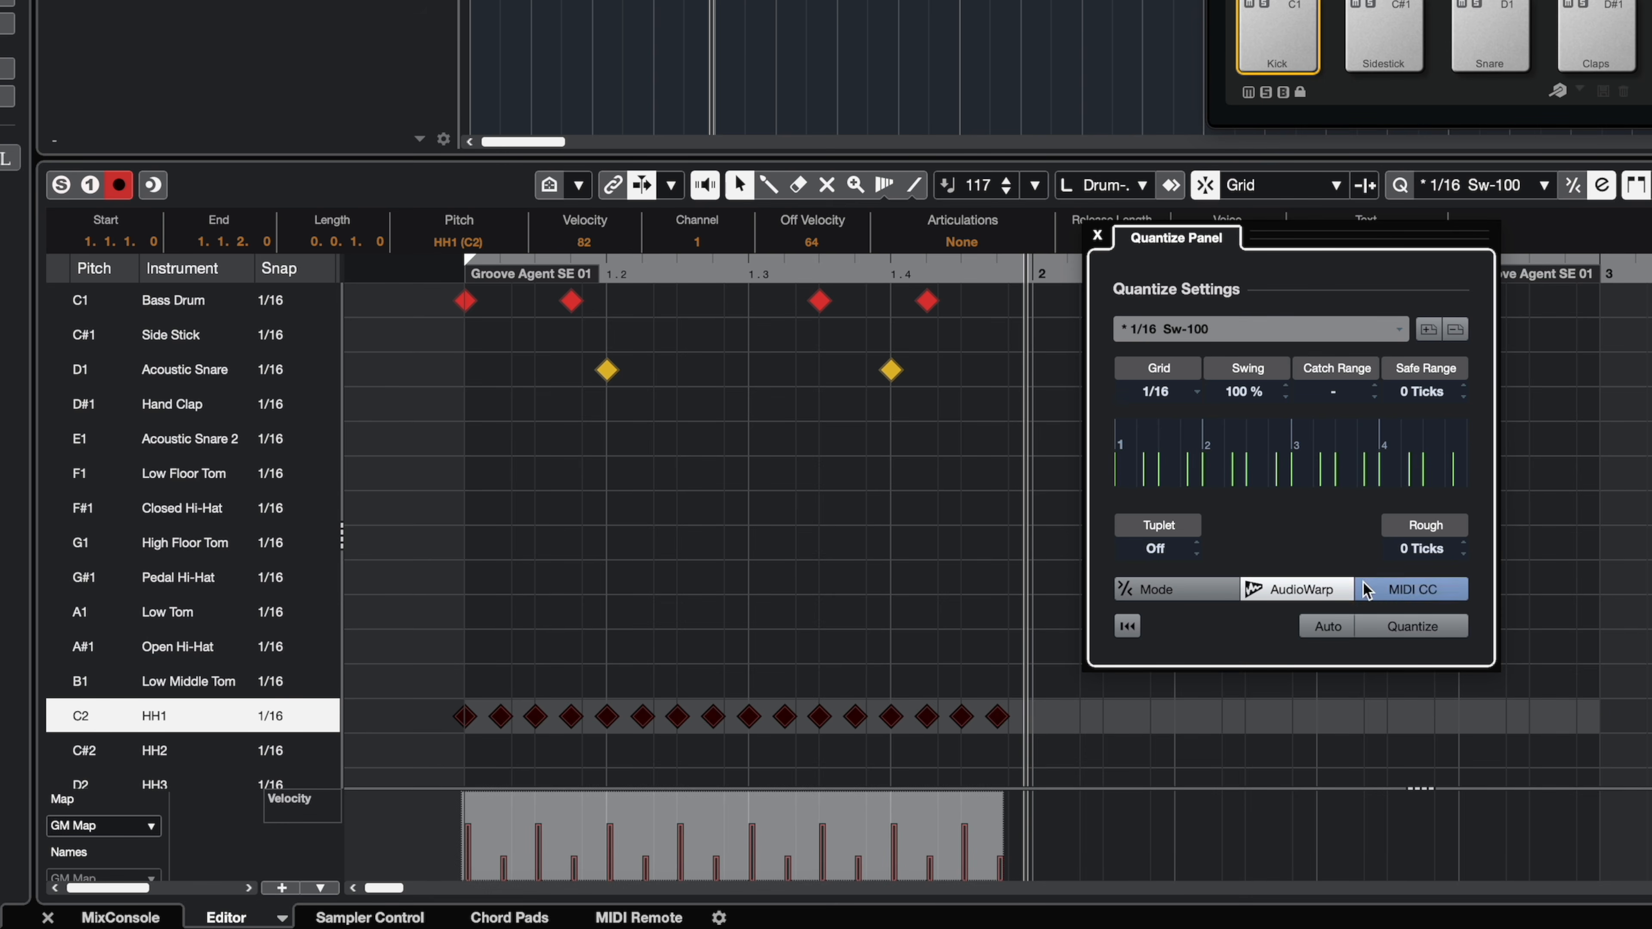
{"action": "left_click", "coordinate": [1413, 627]}
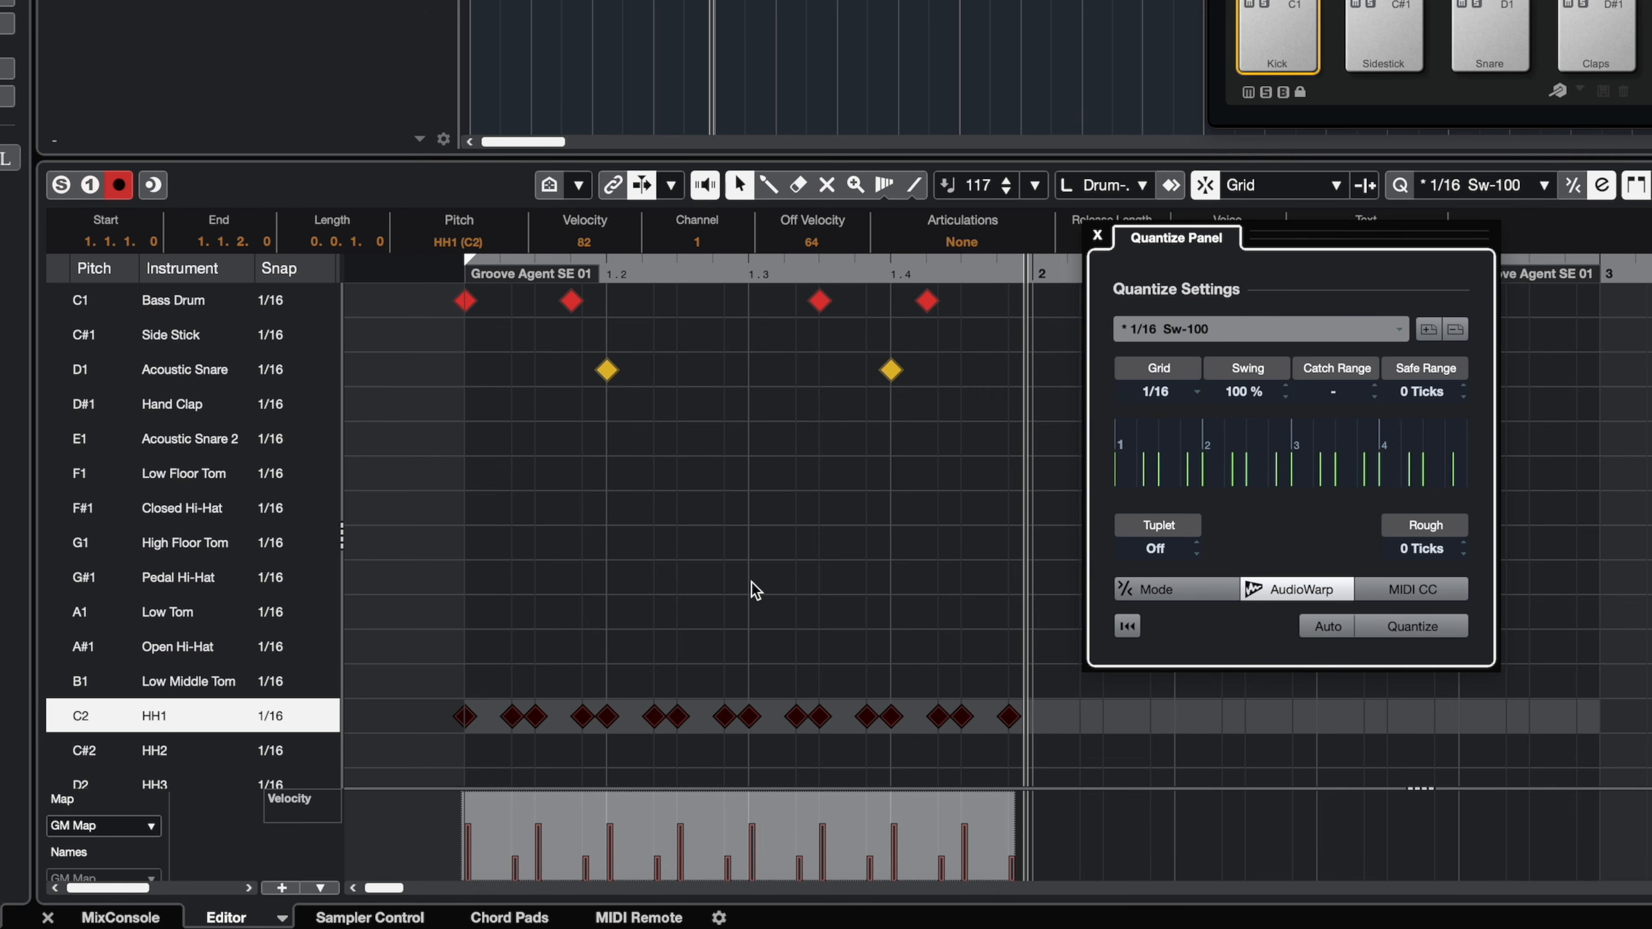
Step: Quantize the last three Bass Drum hits with the same swing setting and play the beat from the start
{"action": "left_click", "coordinate": [793, 494]}
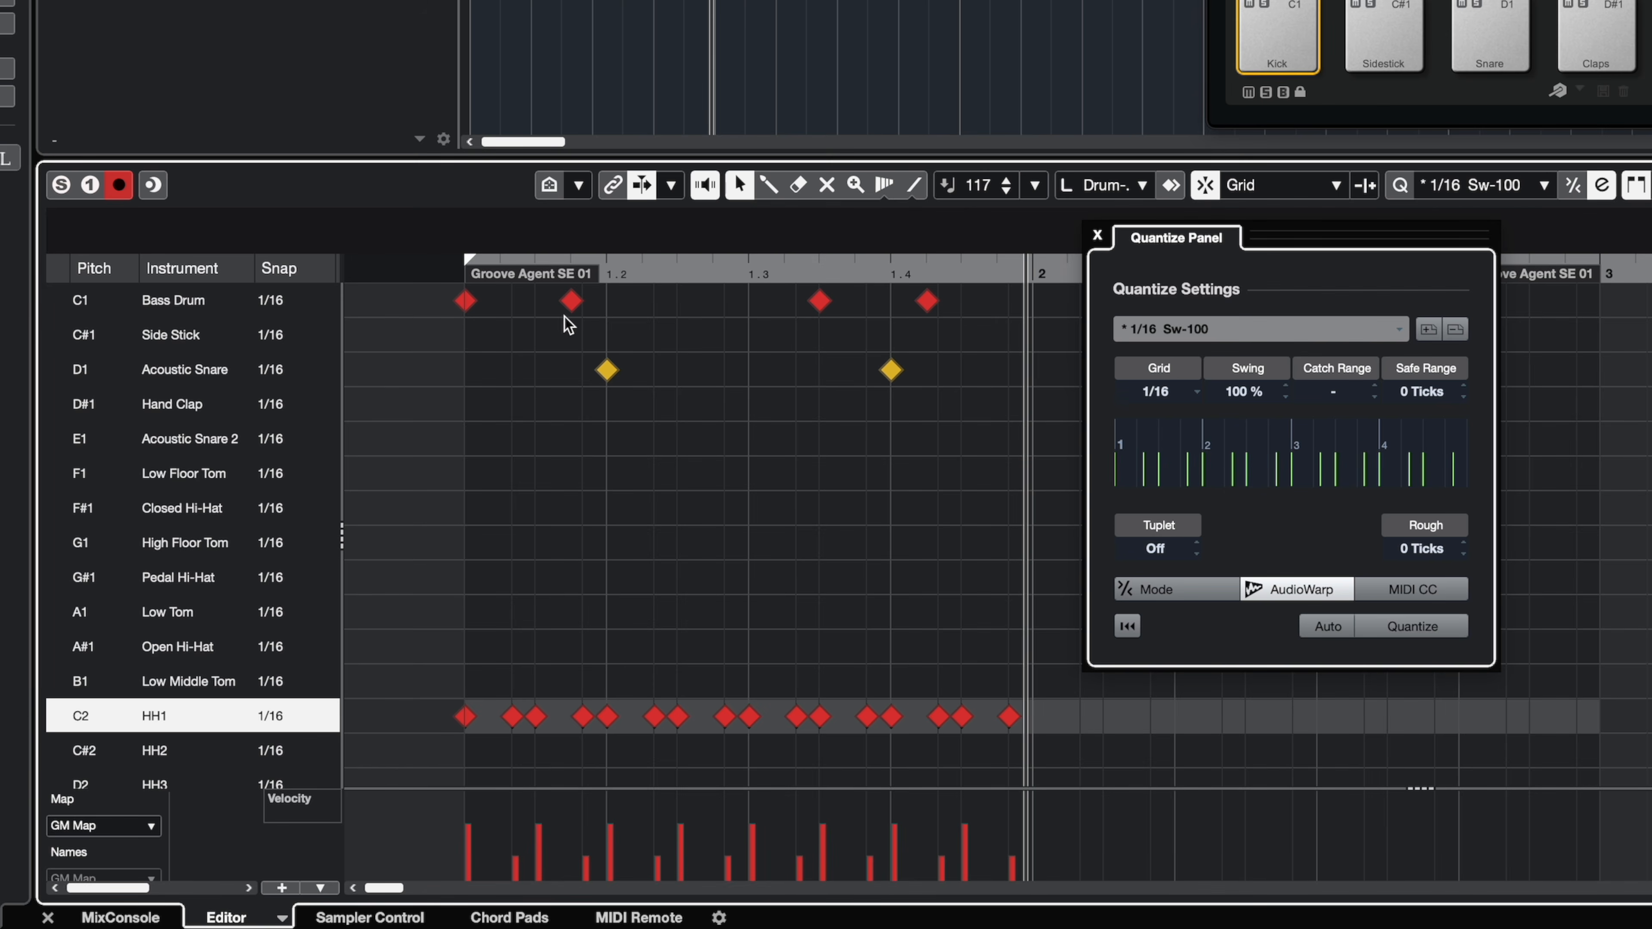
{"action": "left_click_drag", "start_coordinate": [969, 311], "coordinate": [494, 292]}
{"action": "left_click", "coordinate": [1408, 624]}
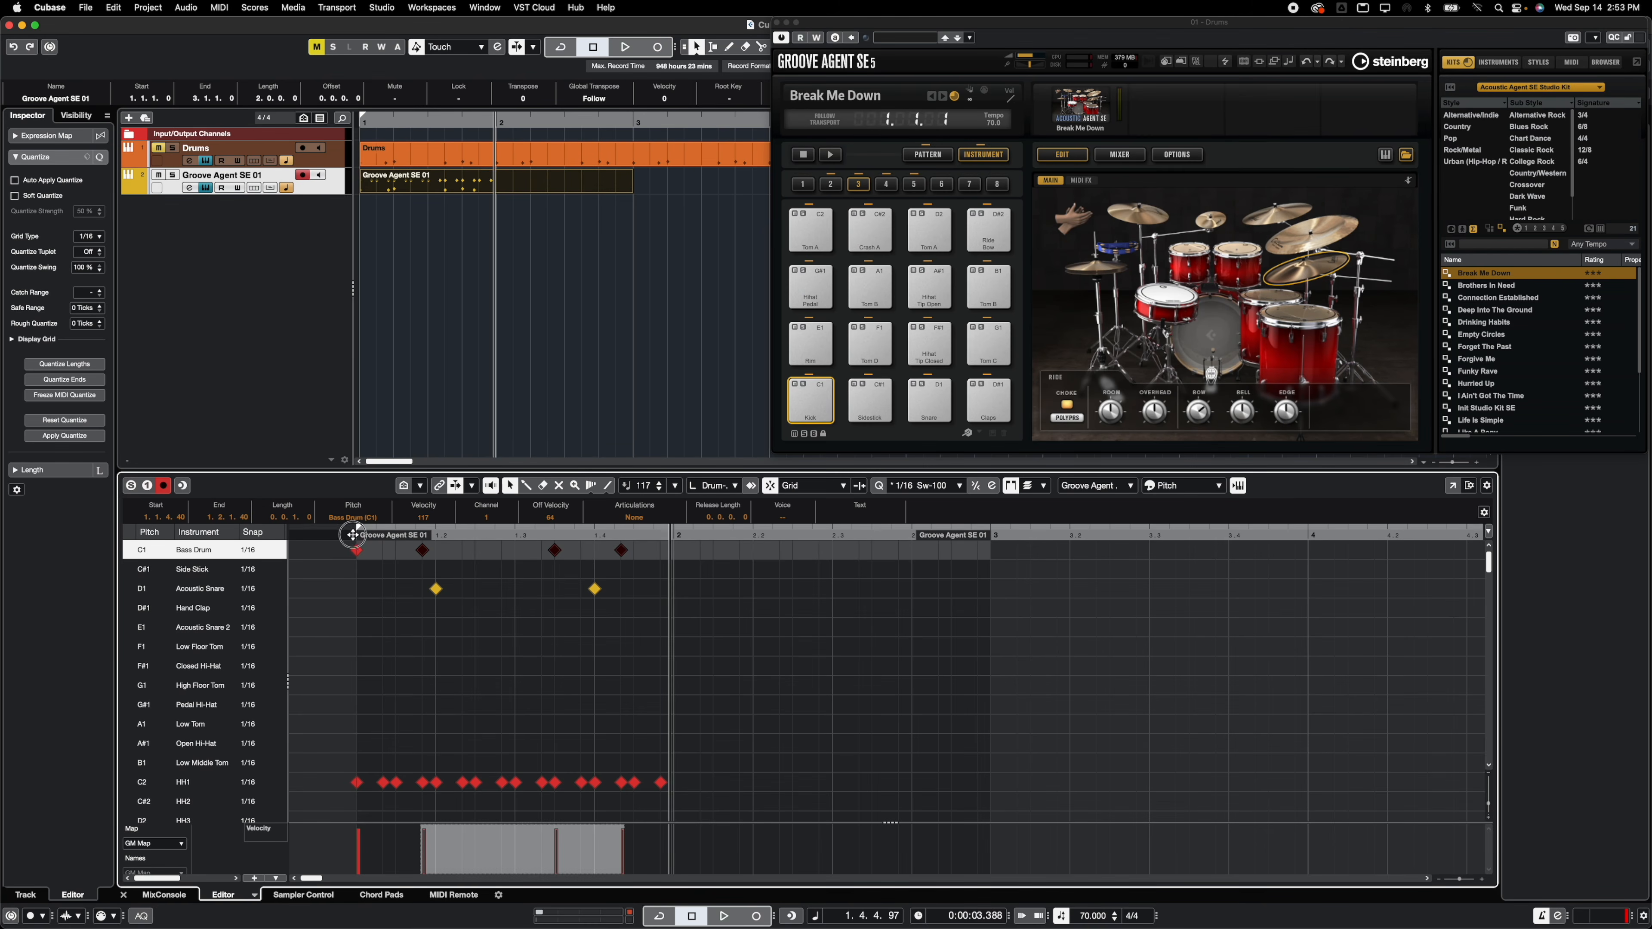
{"action": "left_click", "coordinate": [354, 529]}
{"action": "key", "text": "space"}
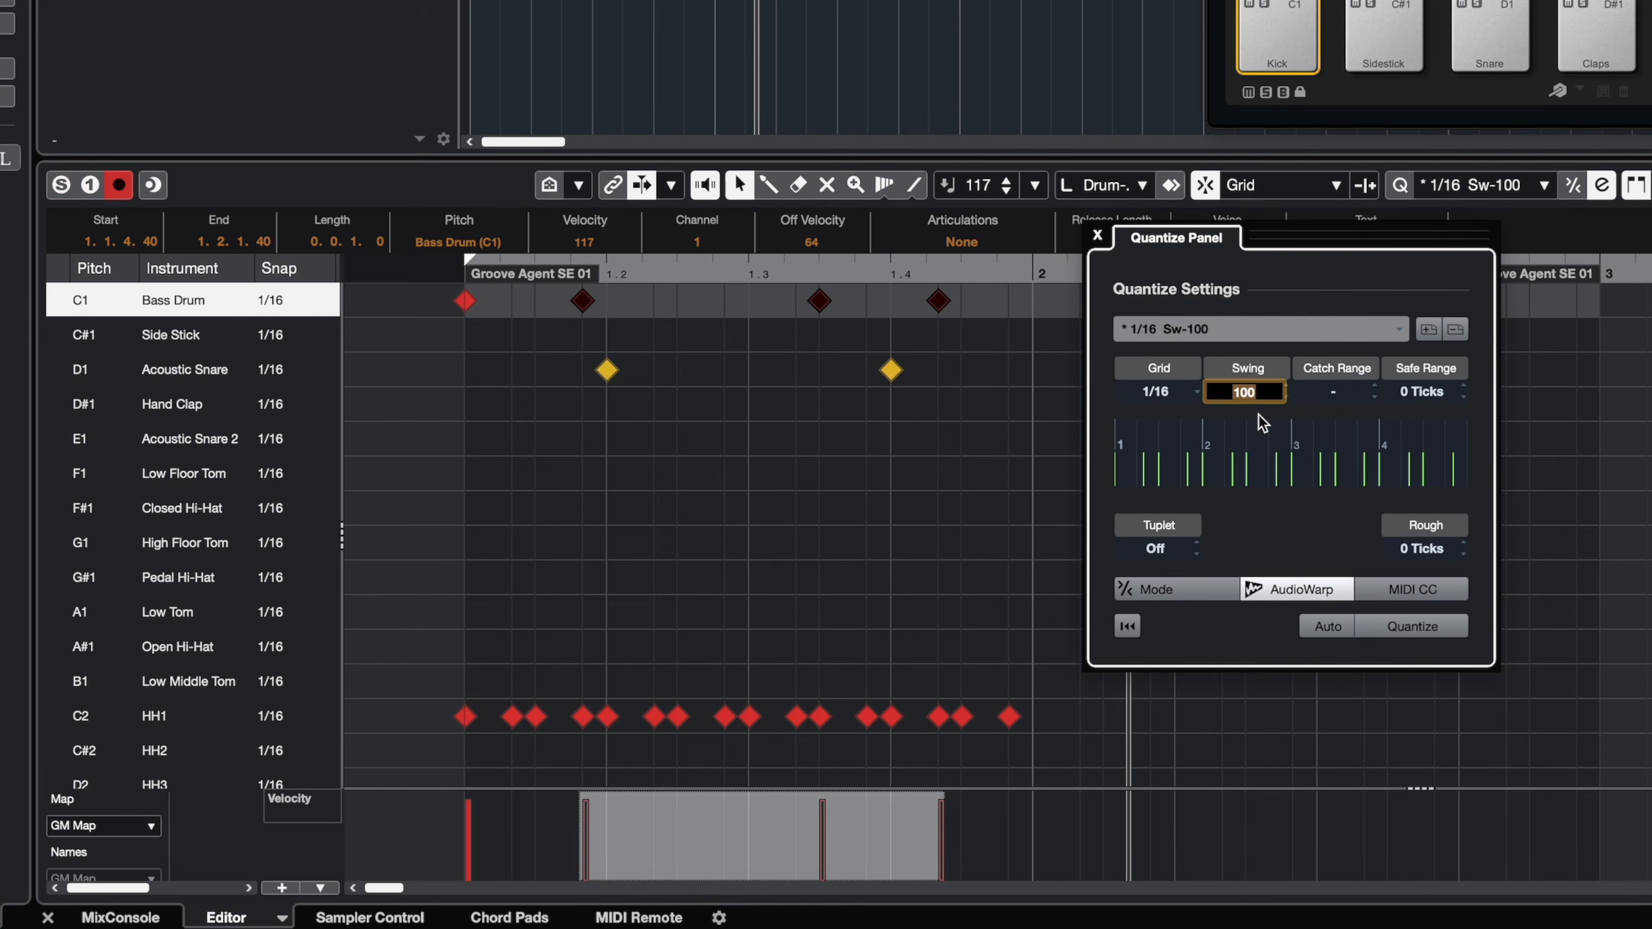
Step: Set the swing to 50%, quantize all Bass Drum, Acoustic Snare and HH1 hits, and play the beat
{"action": "key", "text": "Return"}
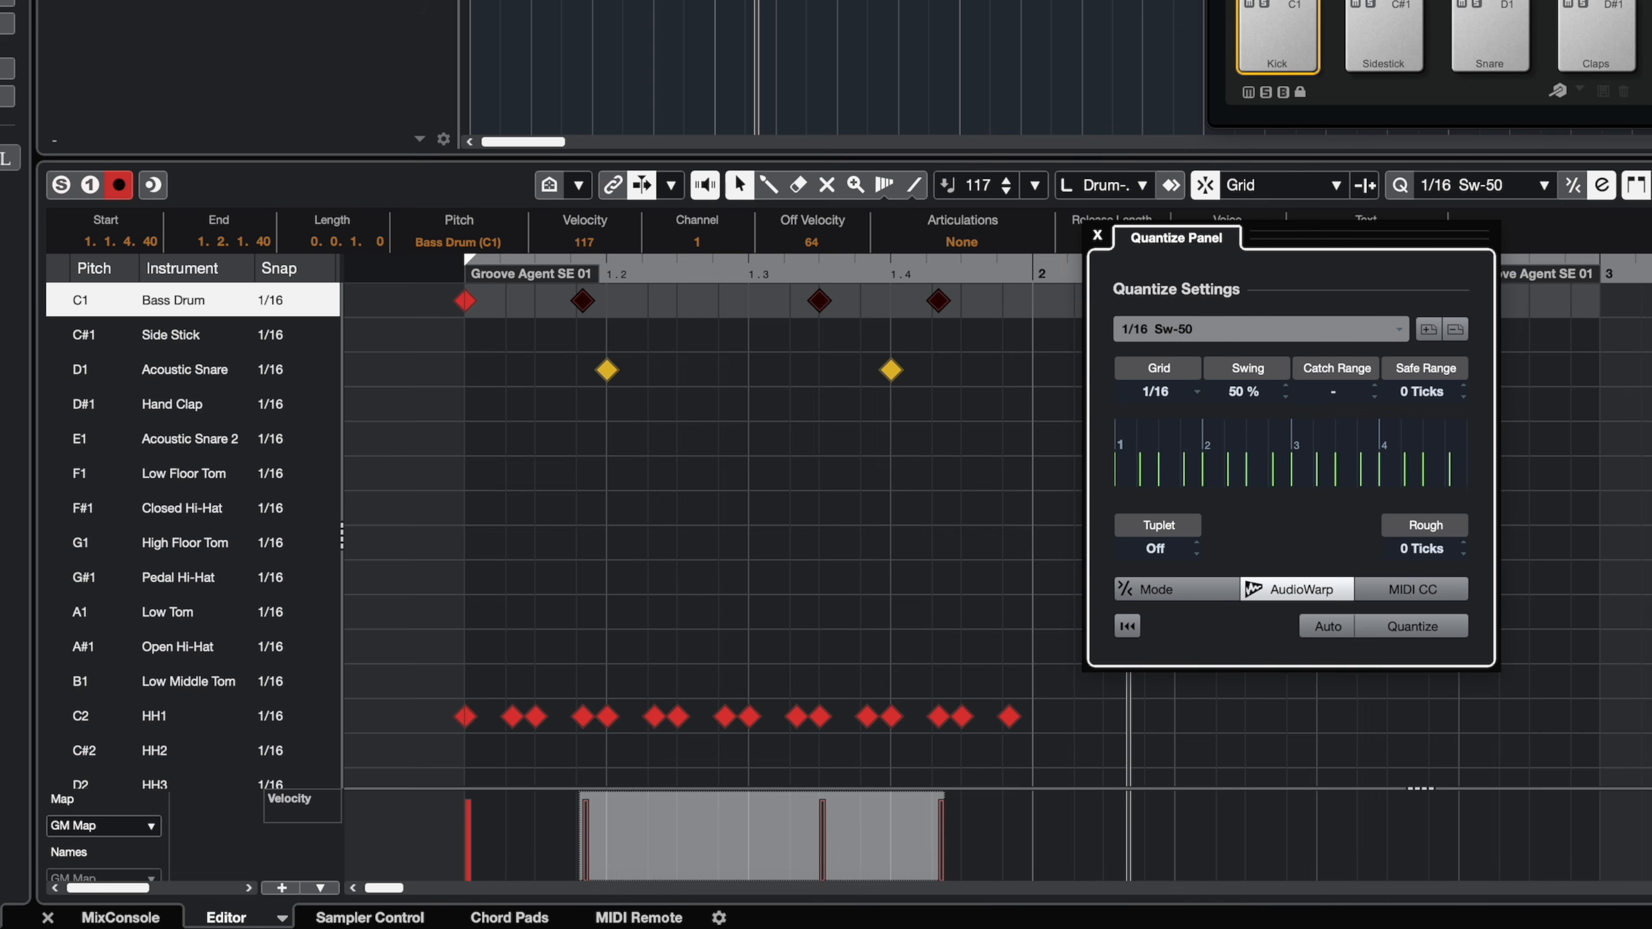
{"action": "left_click", "coordinate": [751, 562]}
{"action": "left_click", "coordinate": [1439, 629]}
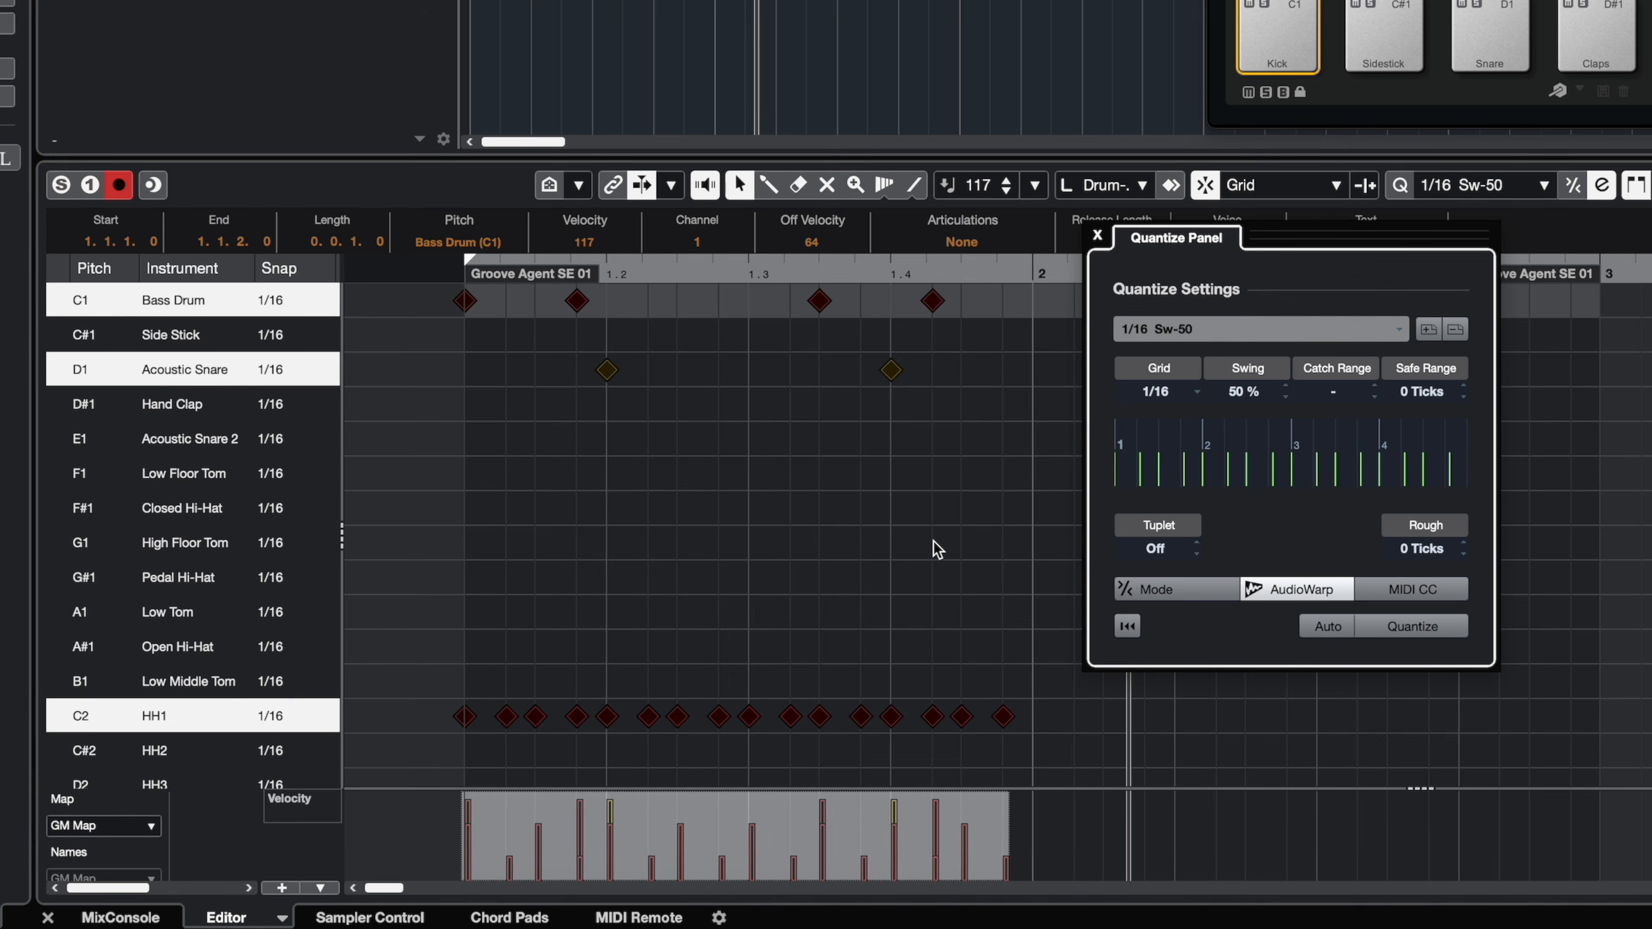
{"action": "key", "text": "space"}
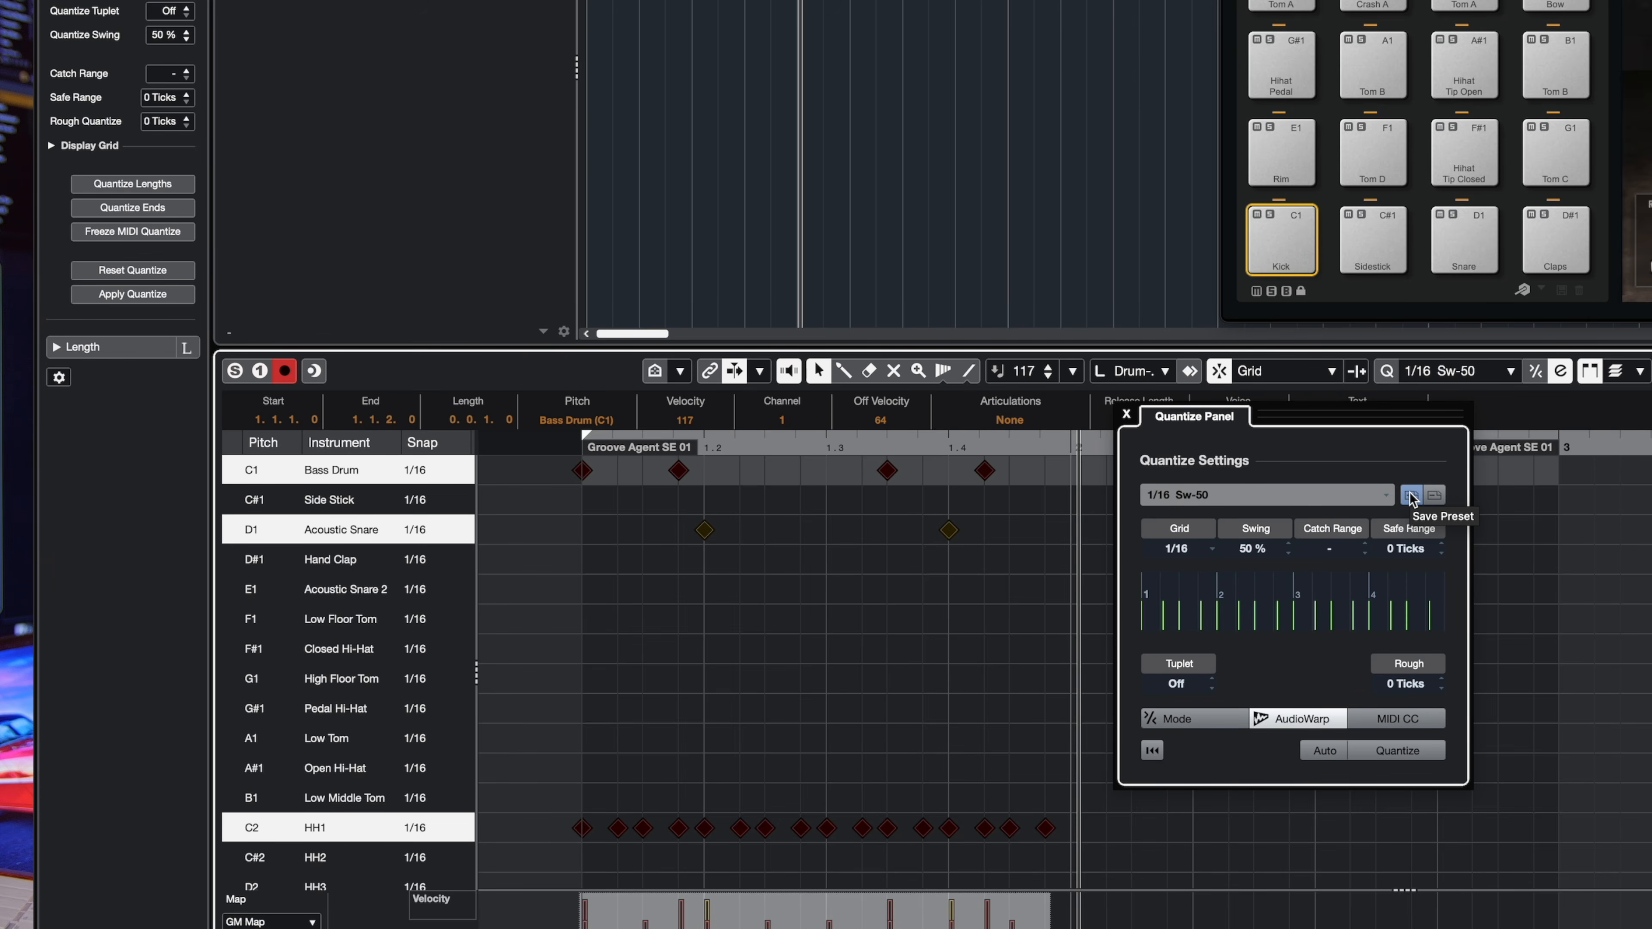
Step: Close the Quantize Panel and open the list of quantize presets in the drum editor
{"action": "left_click", "coordinate": [1127, 417]}
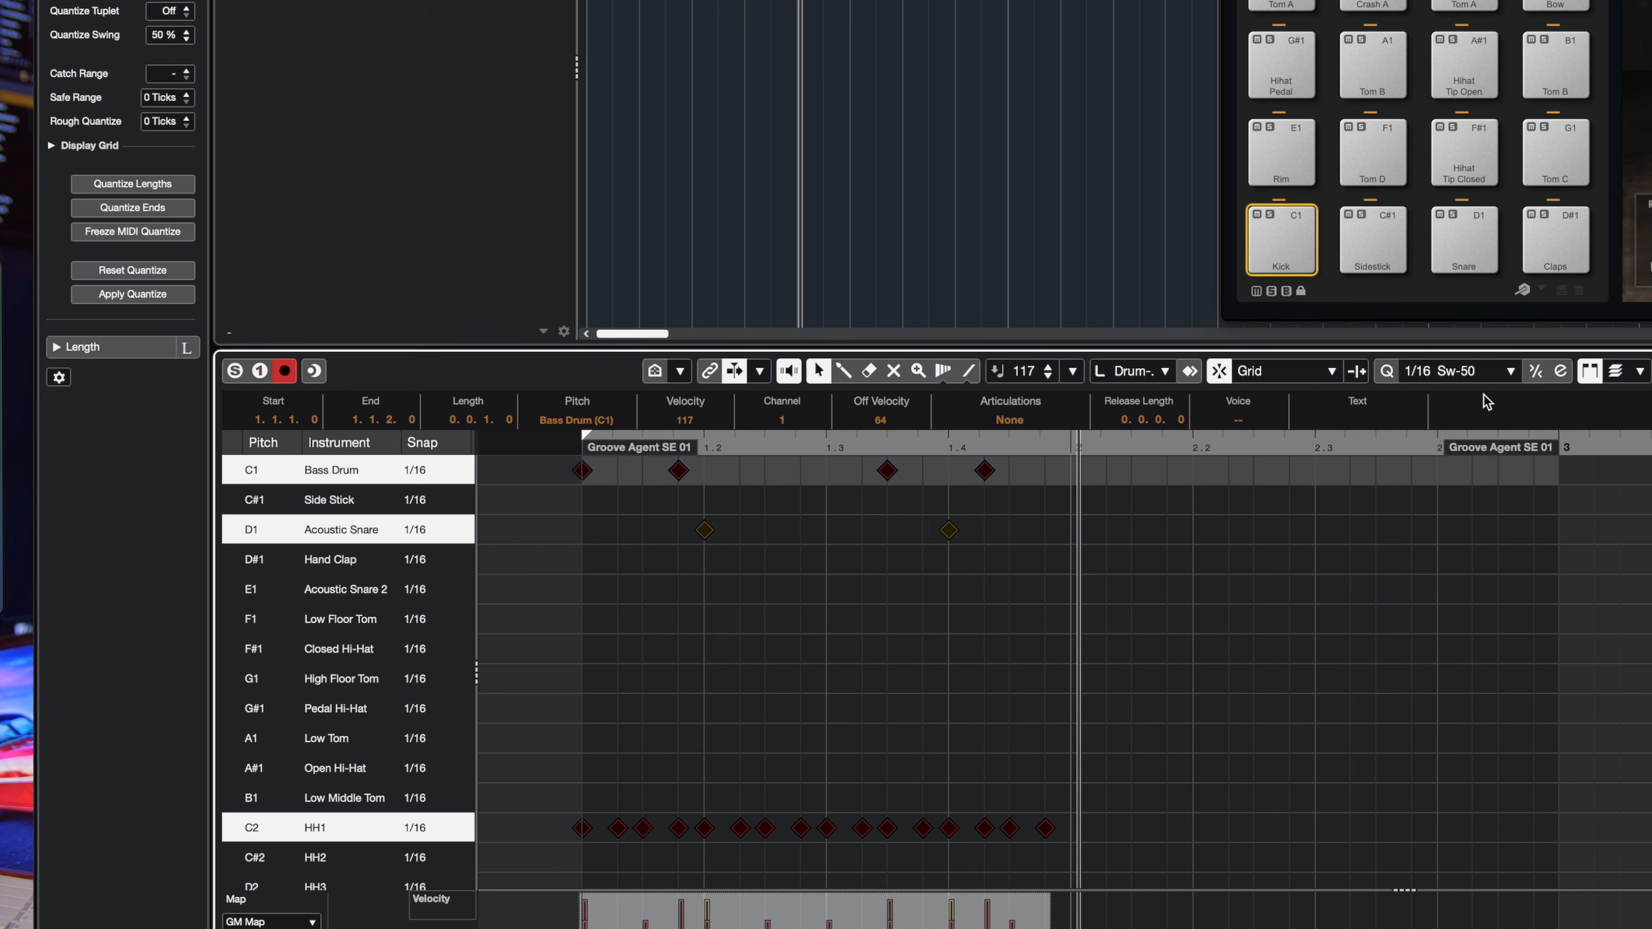
{"action": "left_click", "coordinate": [1467, 373]}
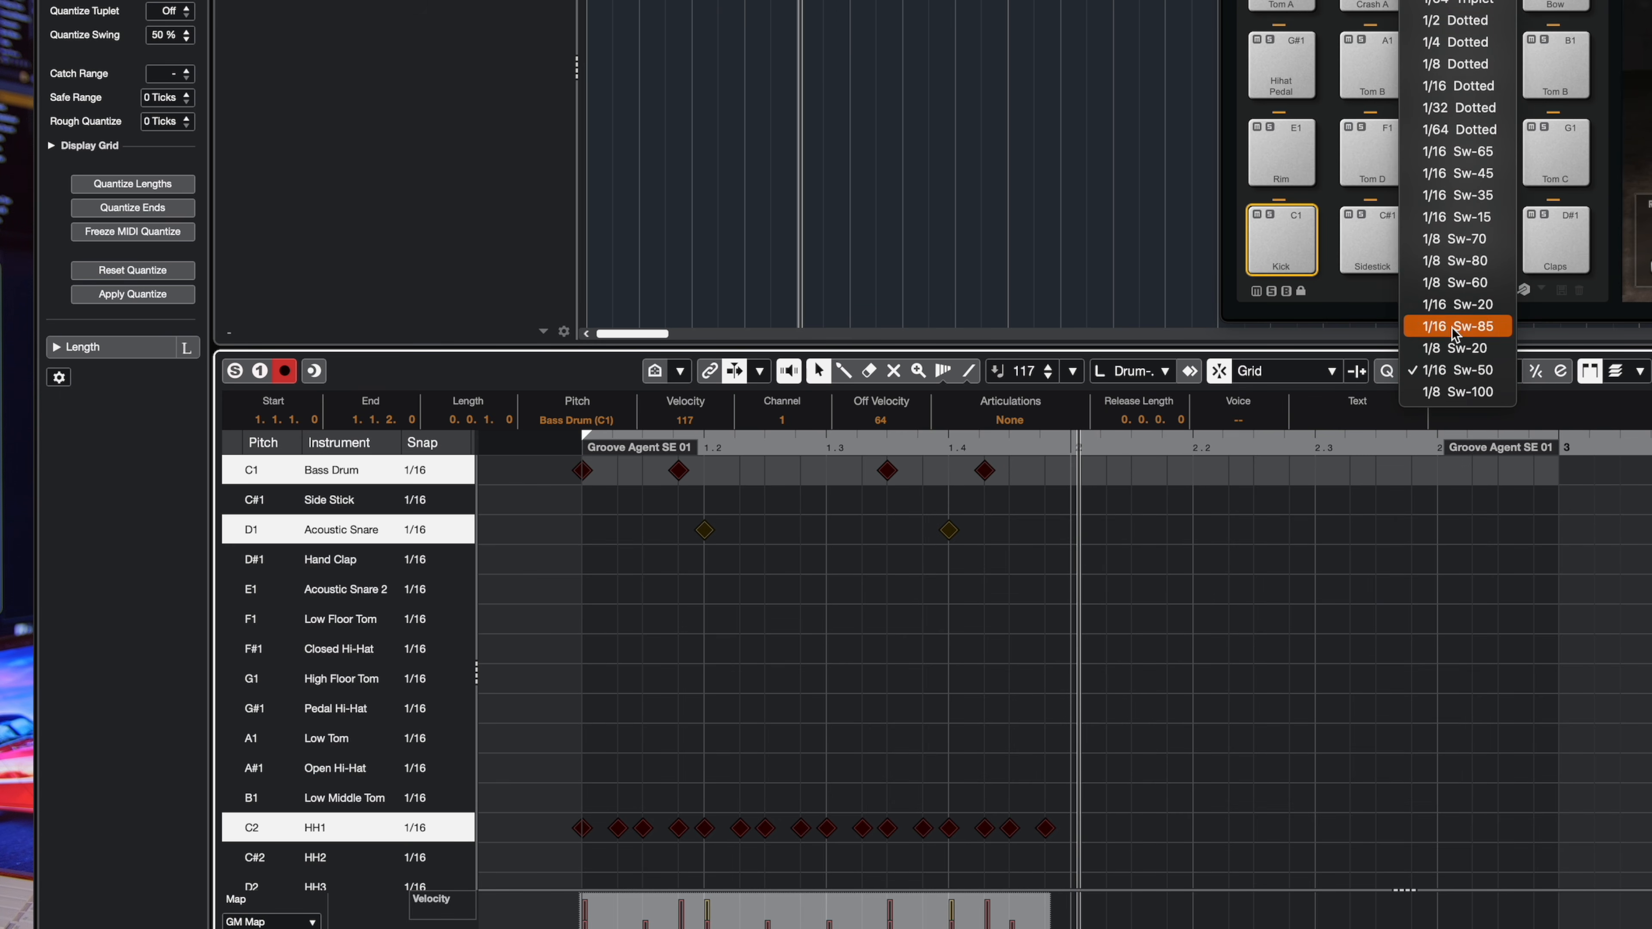